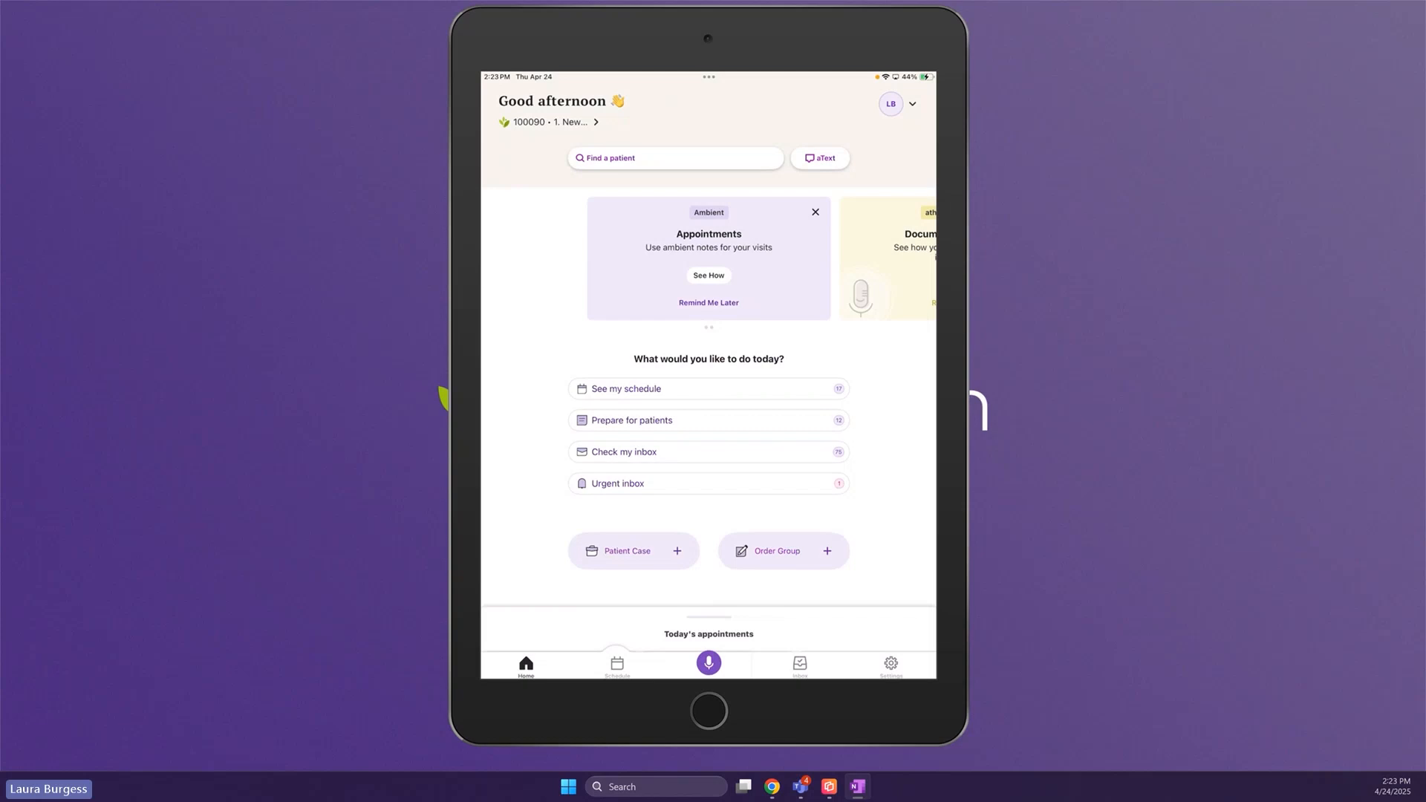
Open the patient cases in the inbox and read the most recent UTI symptoms case.
left_click(800, 665)
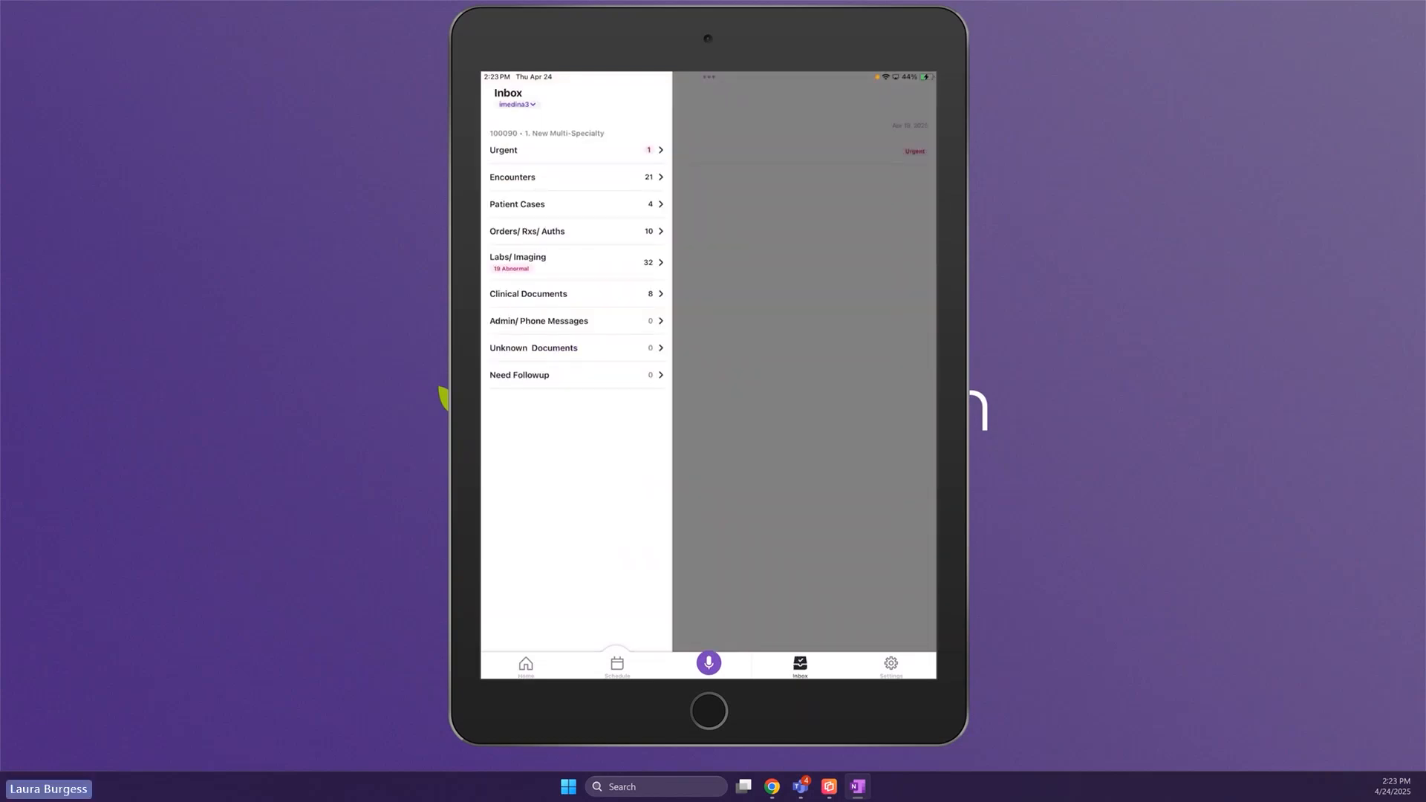
left_click(565, 204)
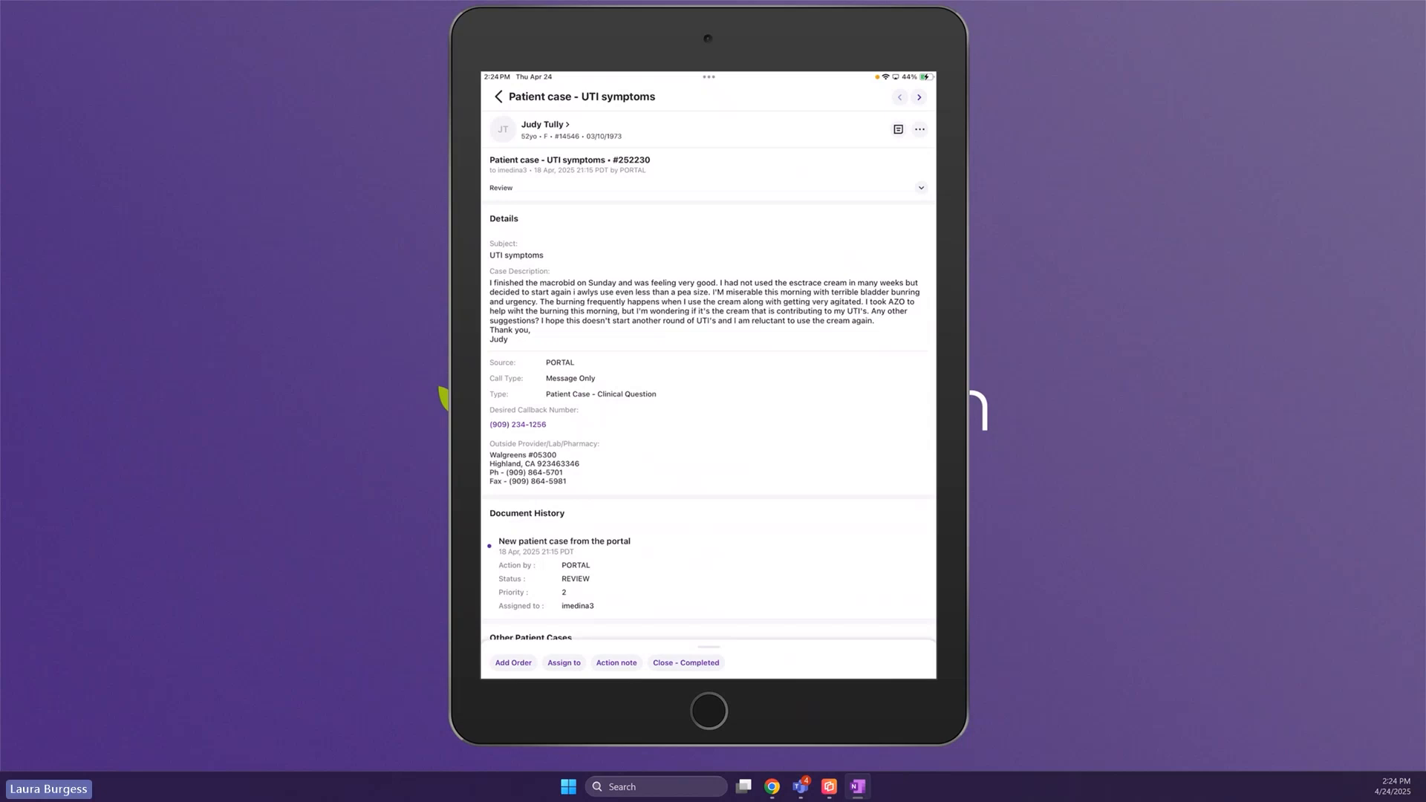
left_click(498, 97)
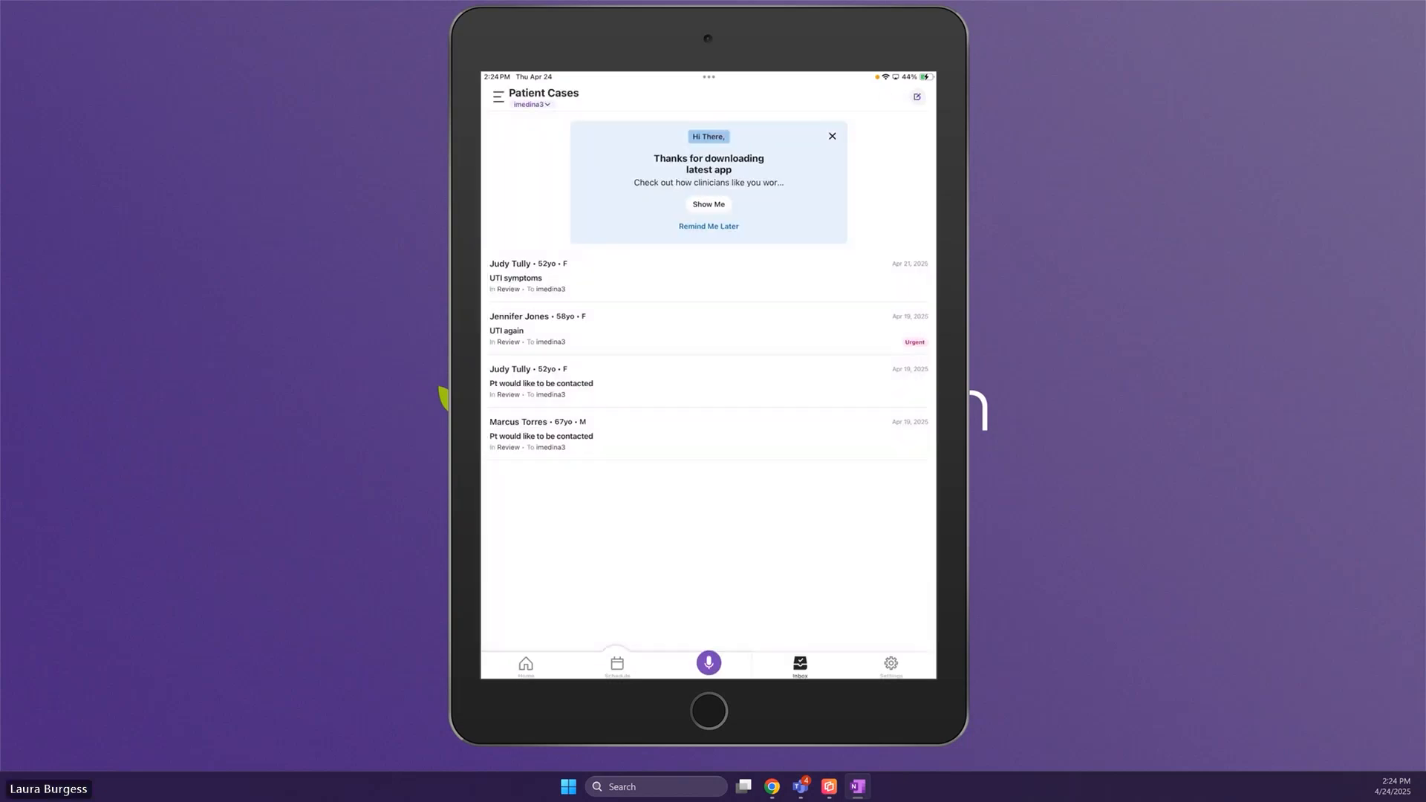
Open the appointment schedule for Thursday, Apr 24 and look through the day's visits.
left_click(617, 665)
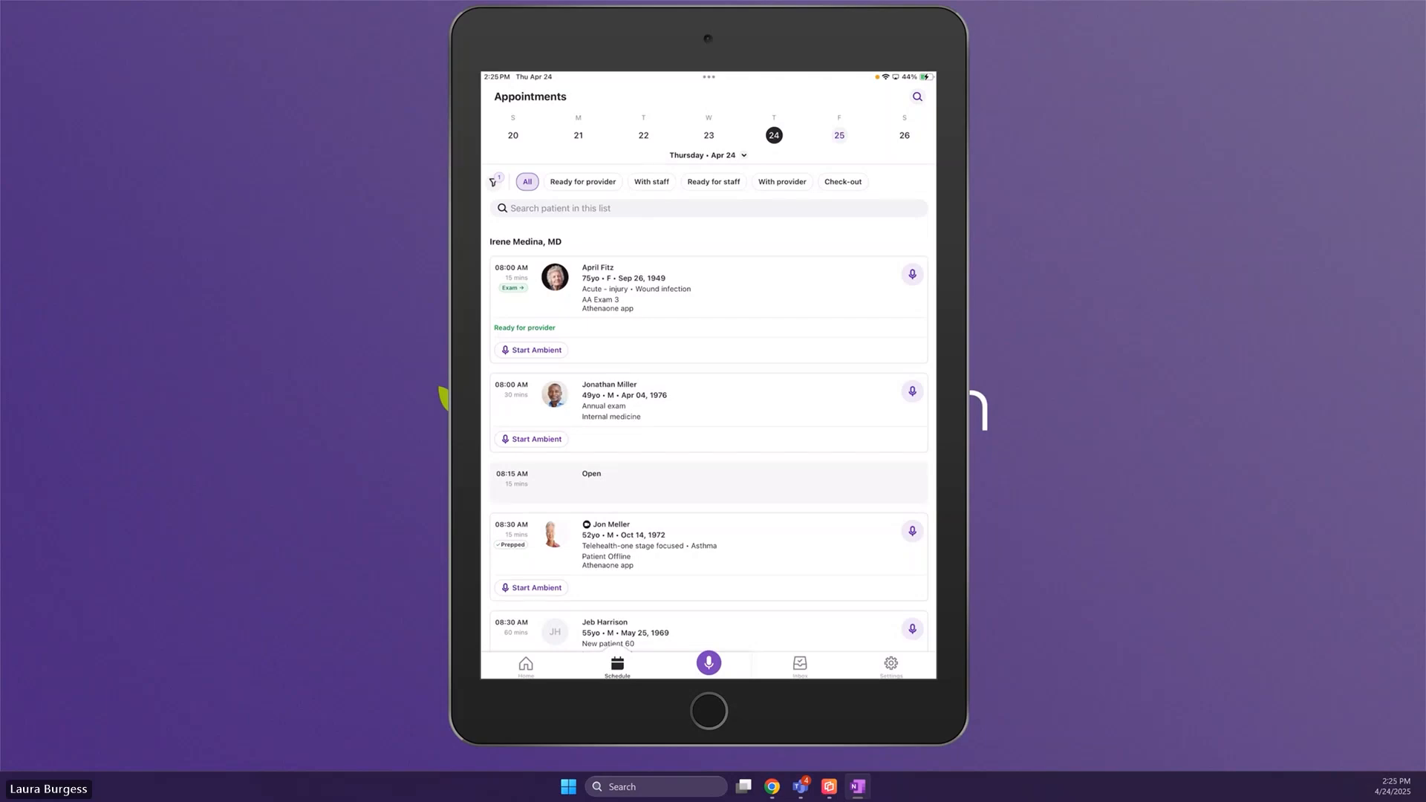
scroll(709, 416, "down", 2)
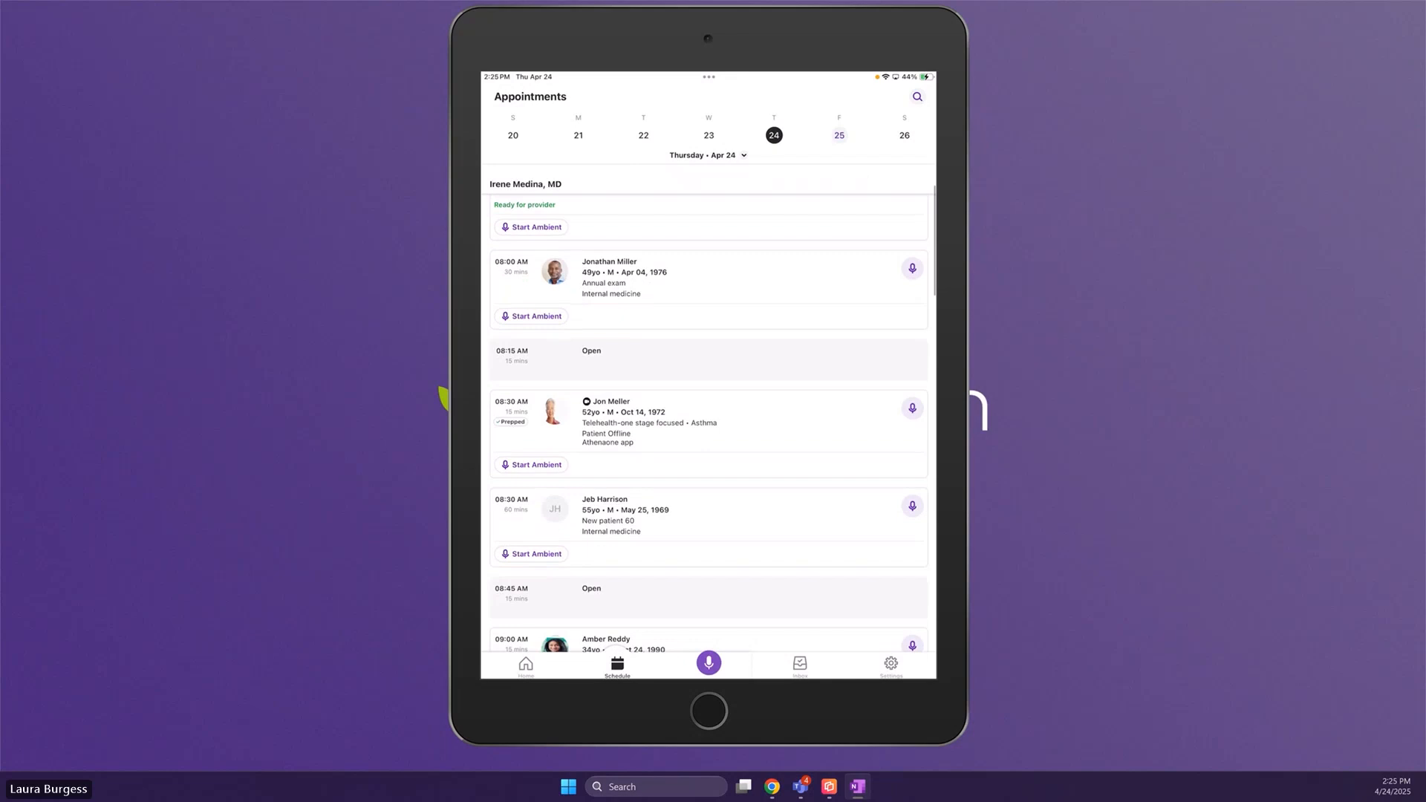
scroll(708, 416, "up", 3)
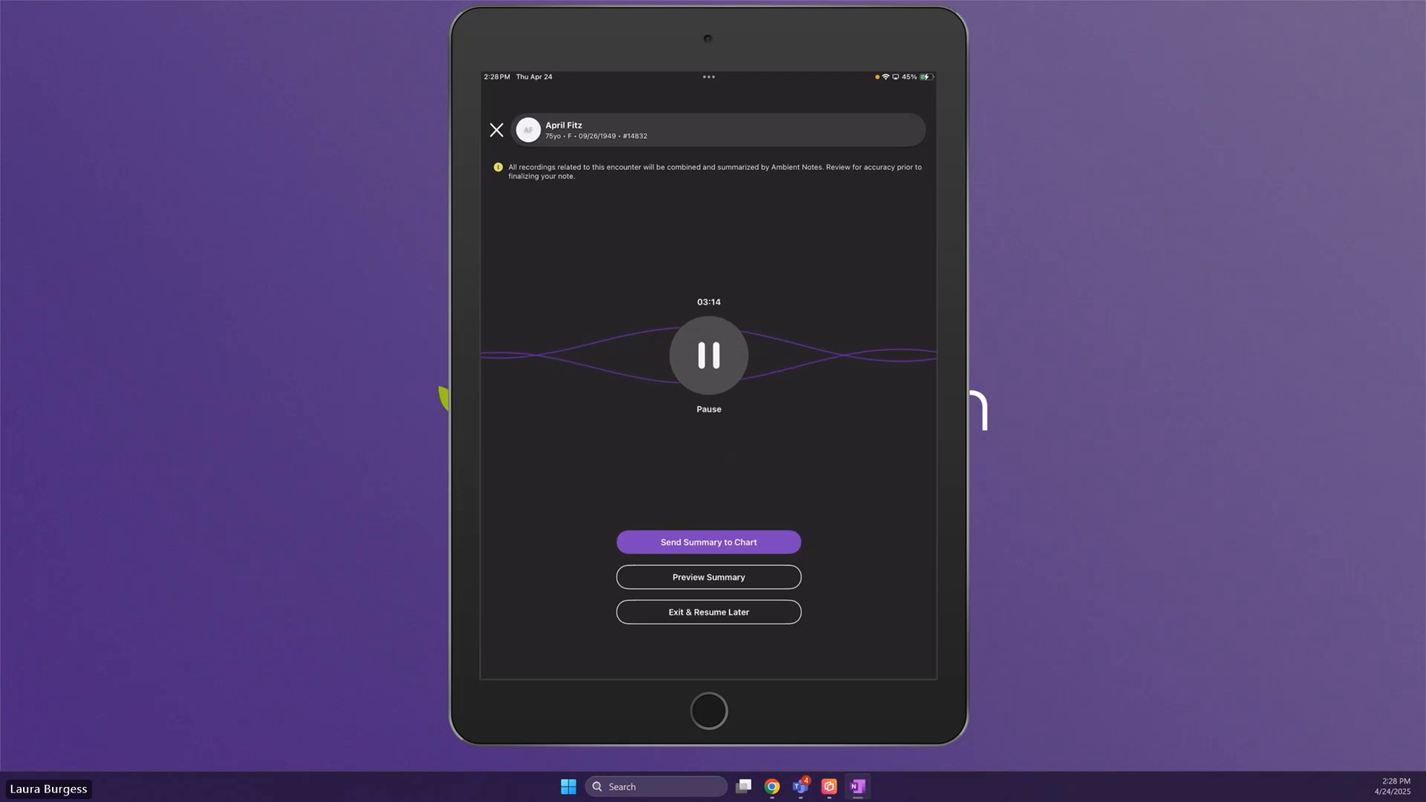
Pause the ambient recording of the visit and send its summary to the patient's chart.
left_click(709, 356)
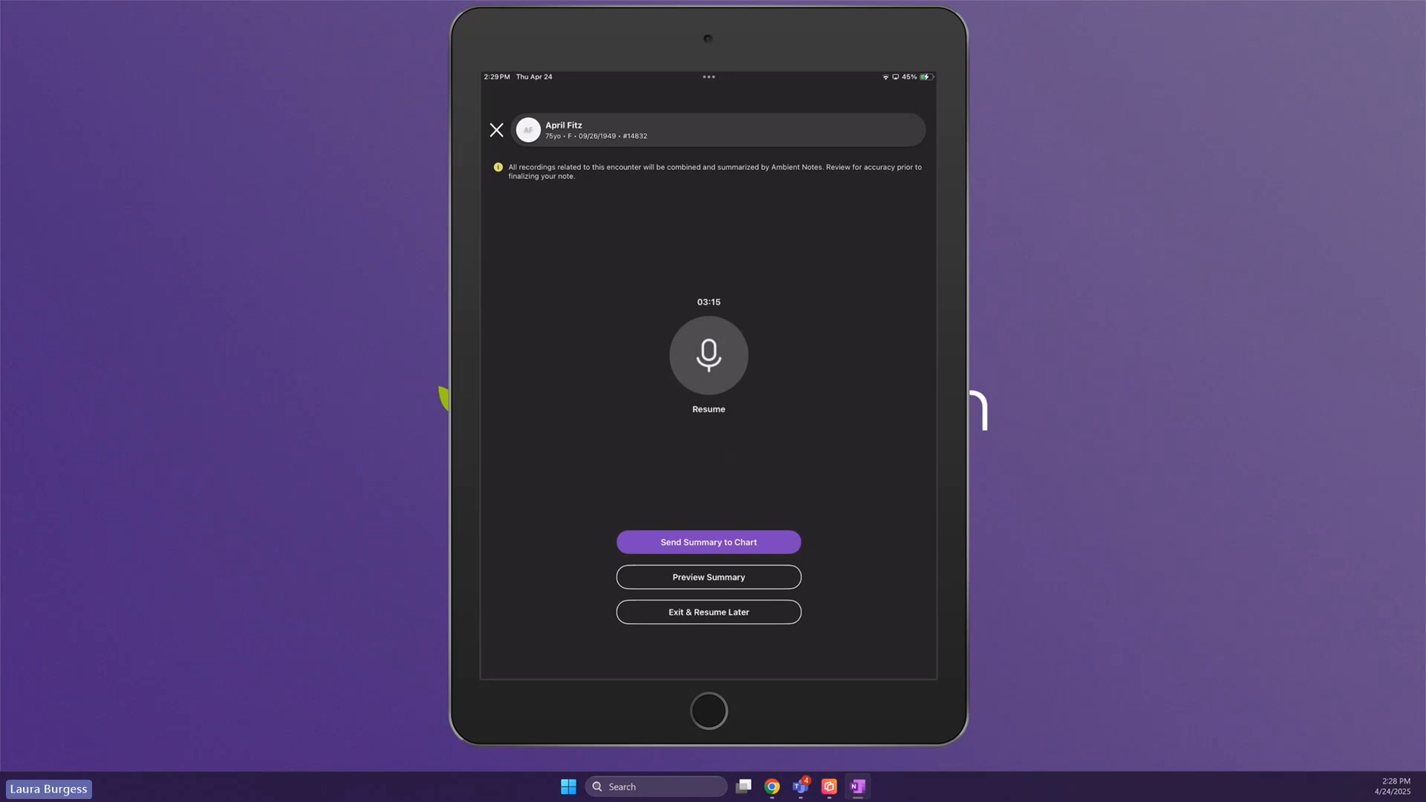
left_click(709, 543)
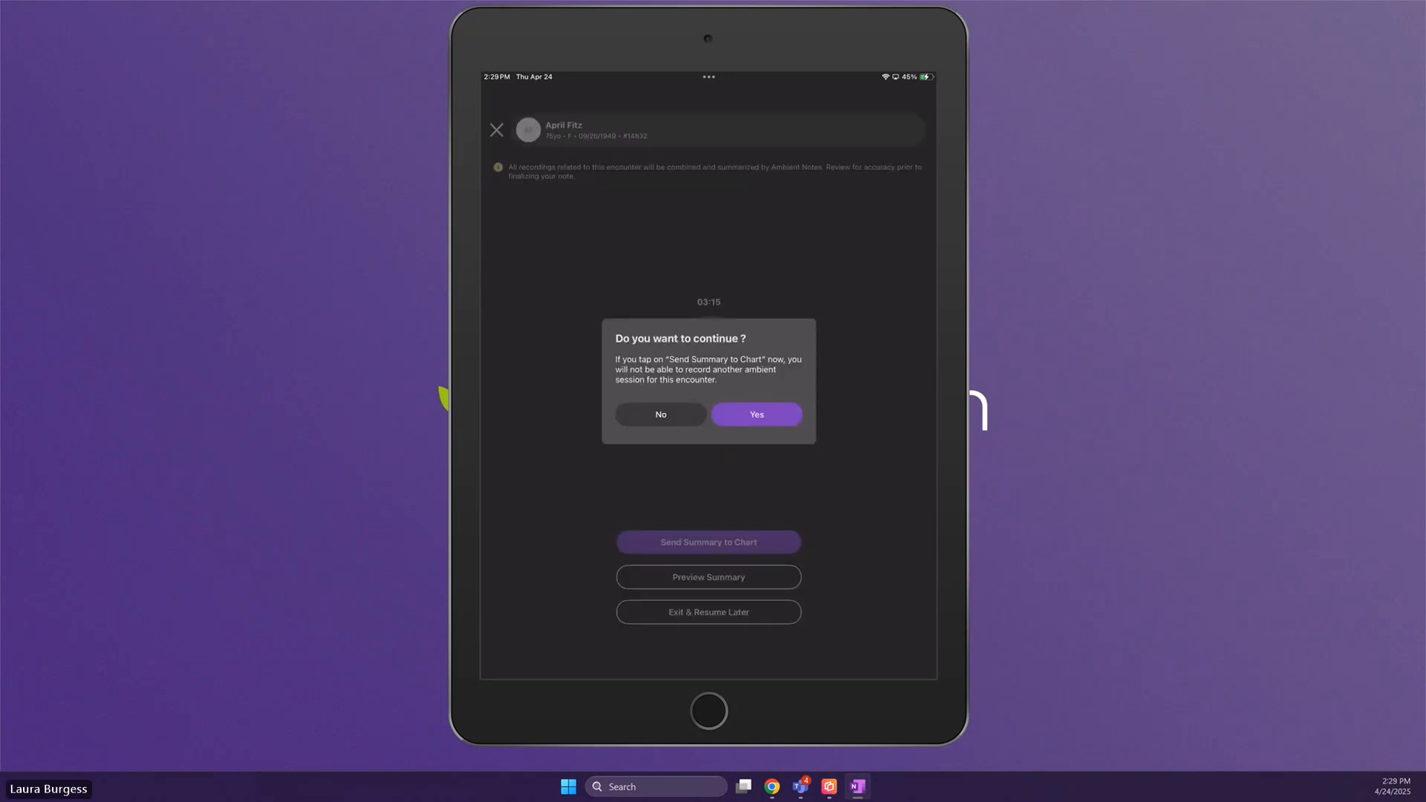
left_click(757, 415)
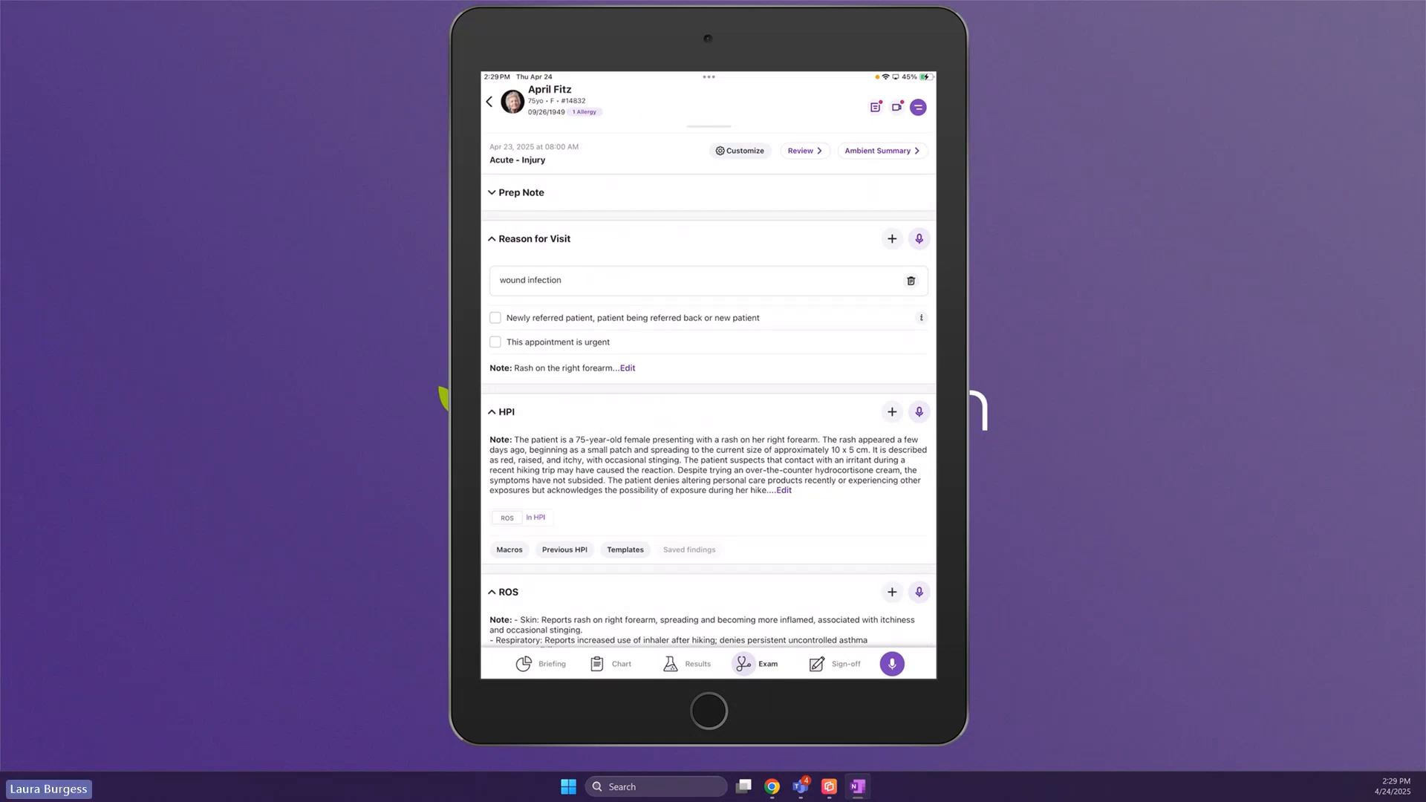
Review the exam note, then open the HPI note for editing and save it.
scroll(708, 390, "down", 2)
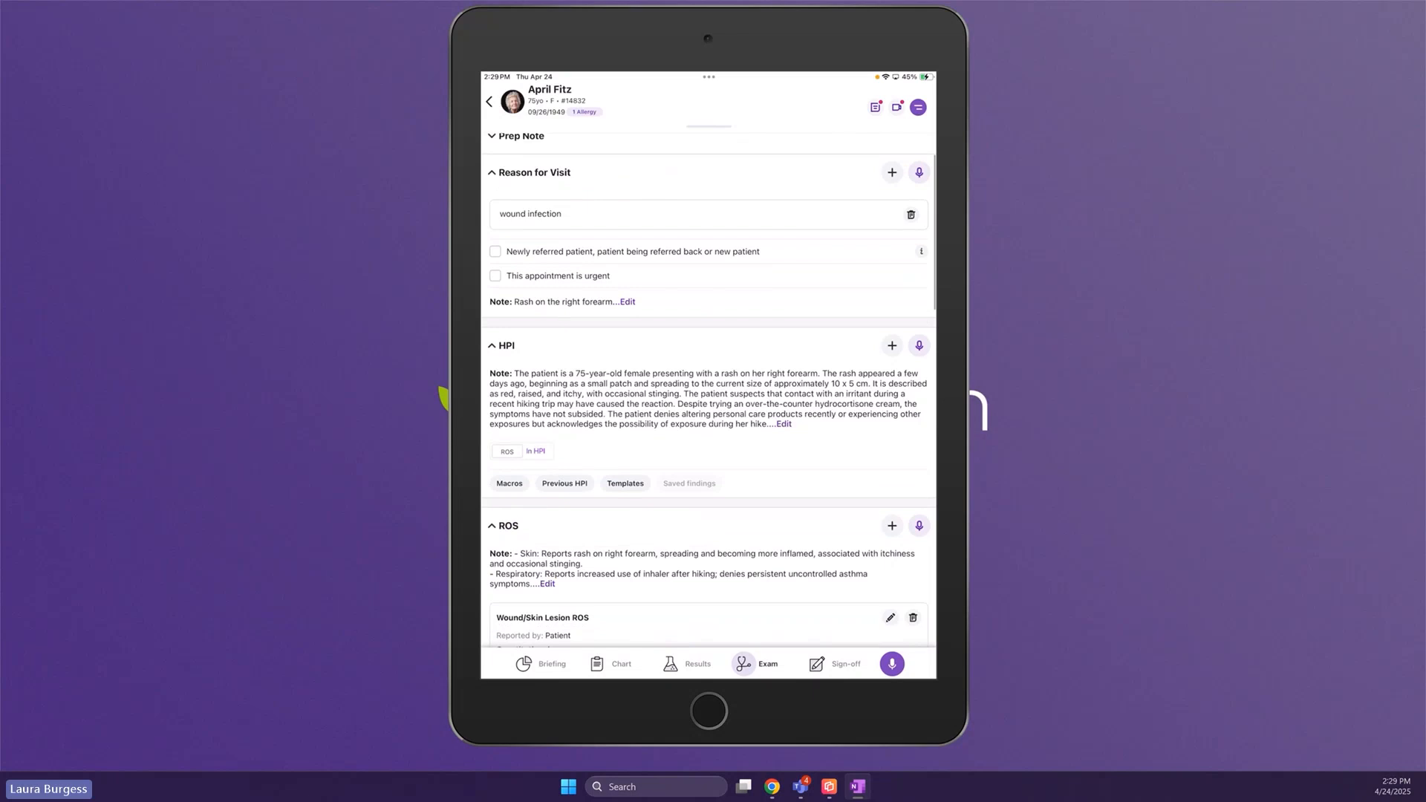
scroll(708, 386, "down", 2)
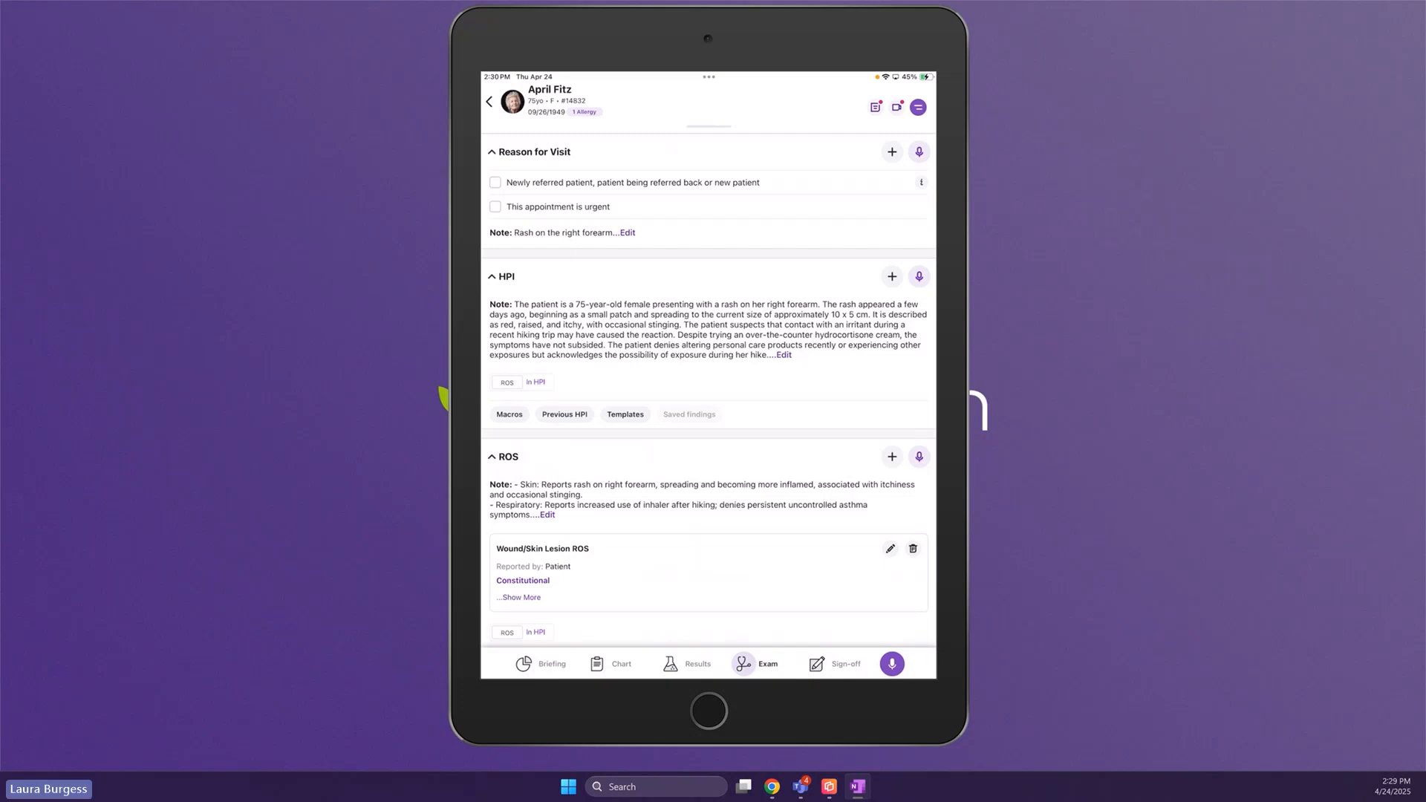
left_click(784, 355)
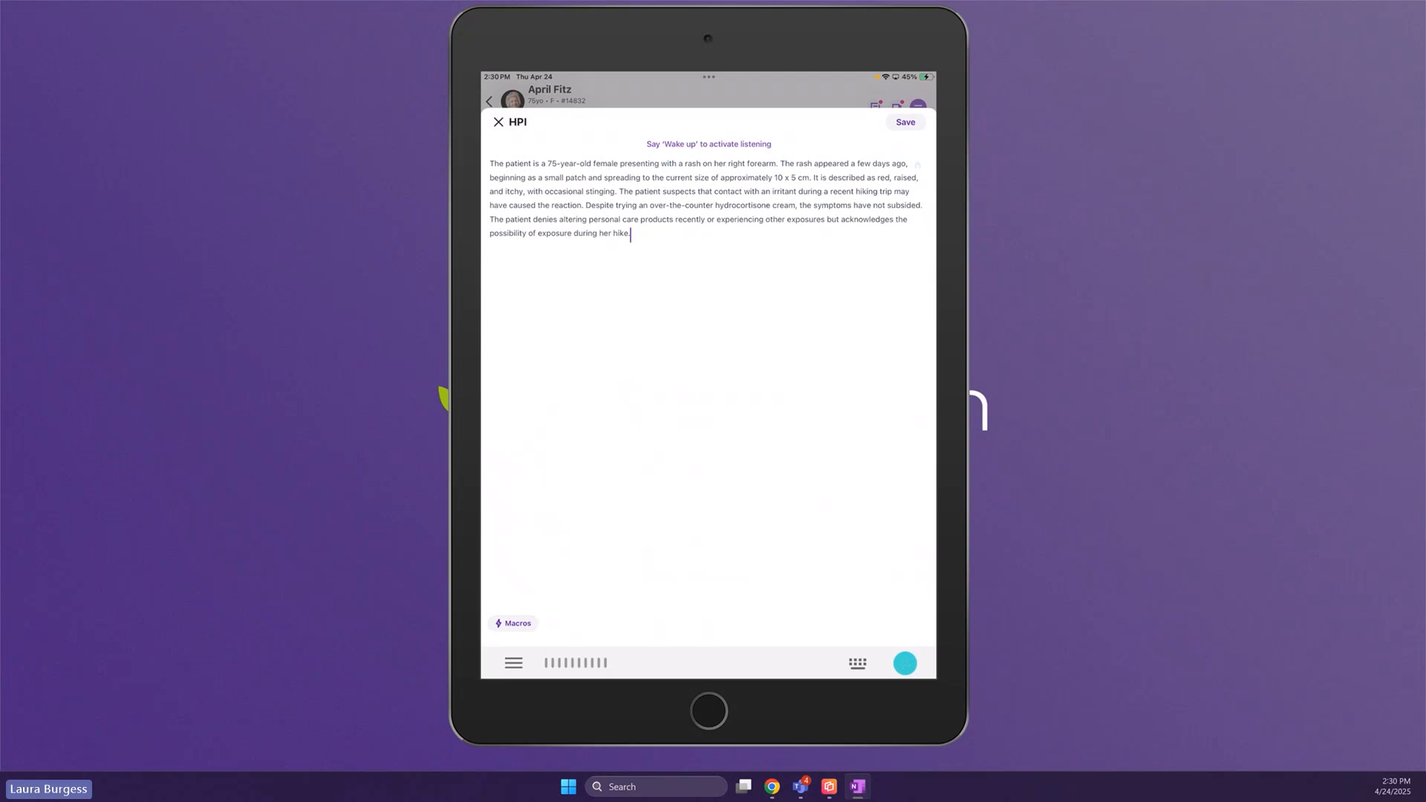
left_click(906, 123)
Review the ROS, Physical Exam and Assessment and Plan sections, checking what can be added to the physical exam.
scroll(709, 405, "down", 2)
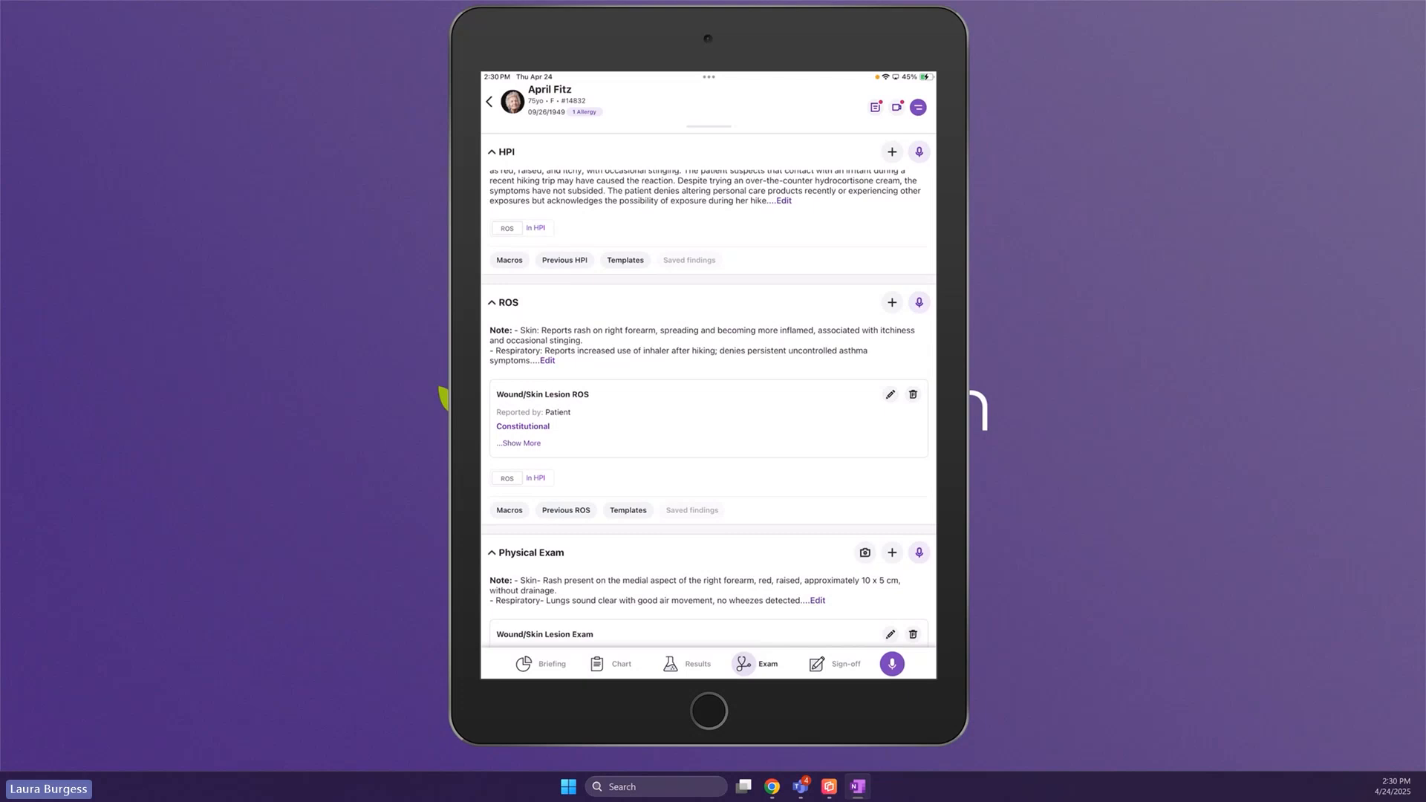
scroll(708, 409, "down", 2)
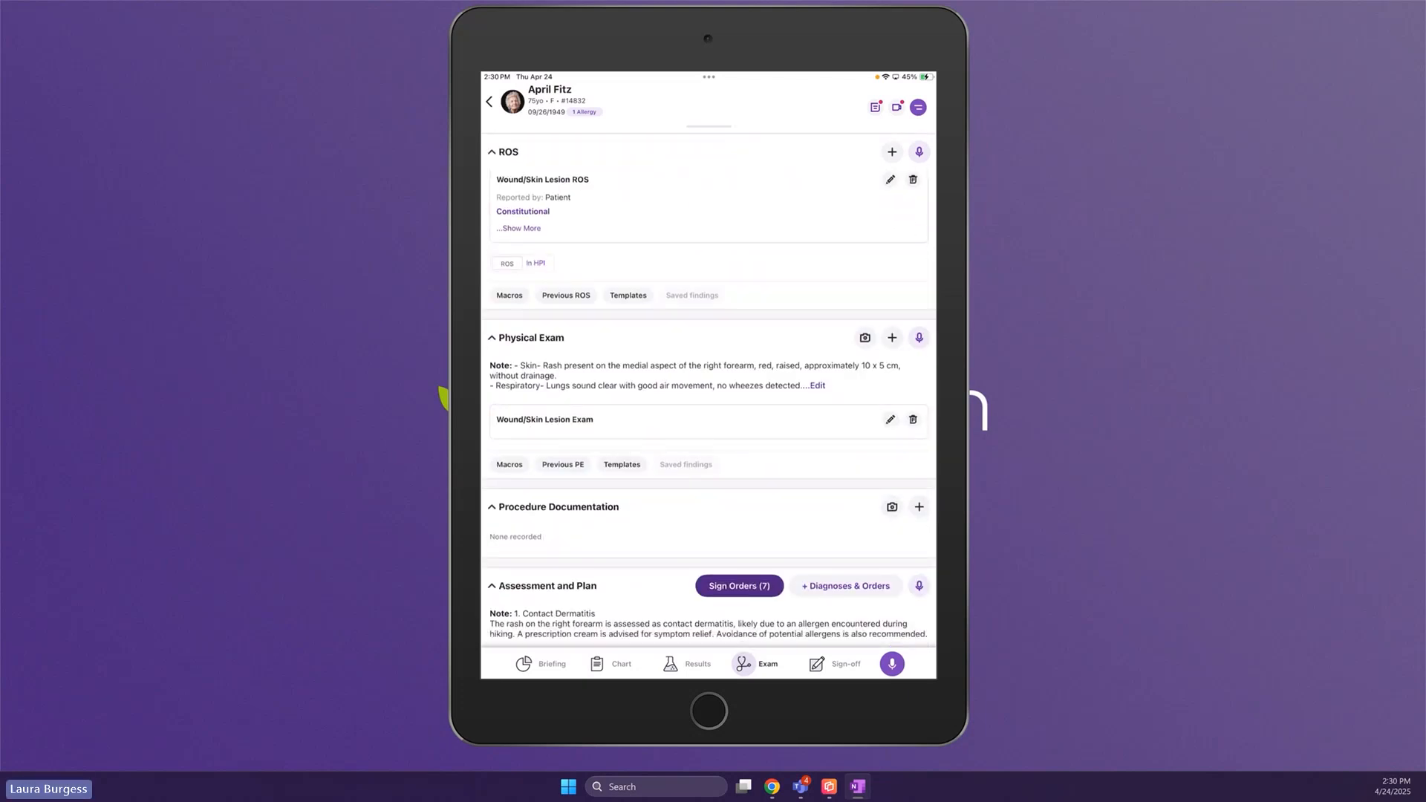
left_click(893, 338)
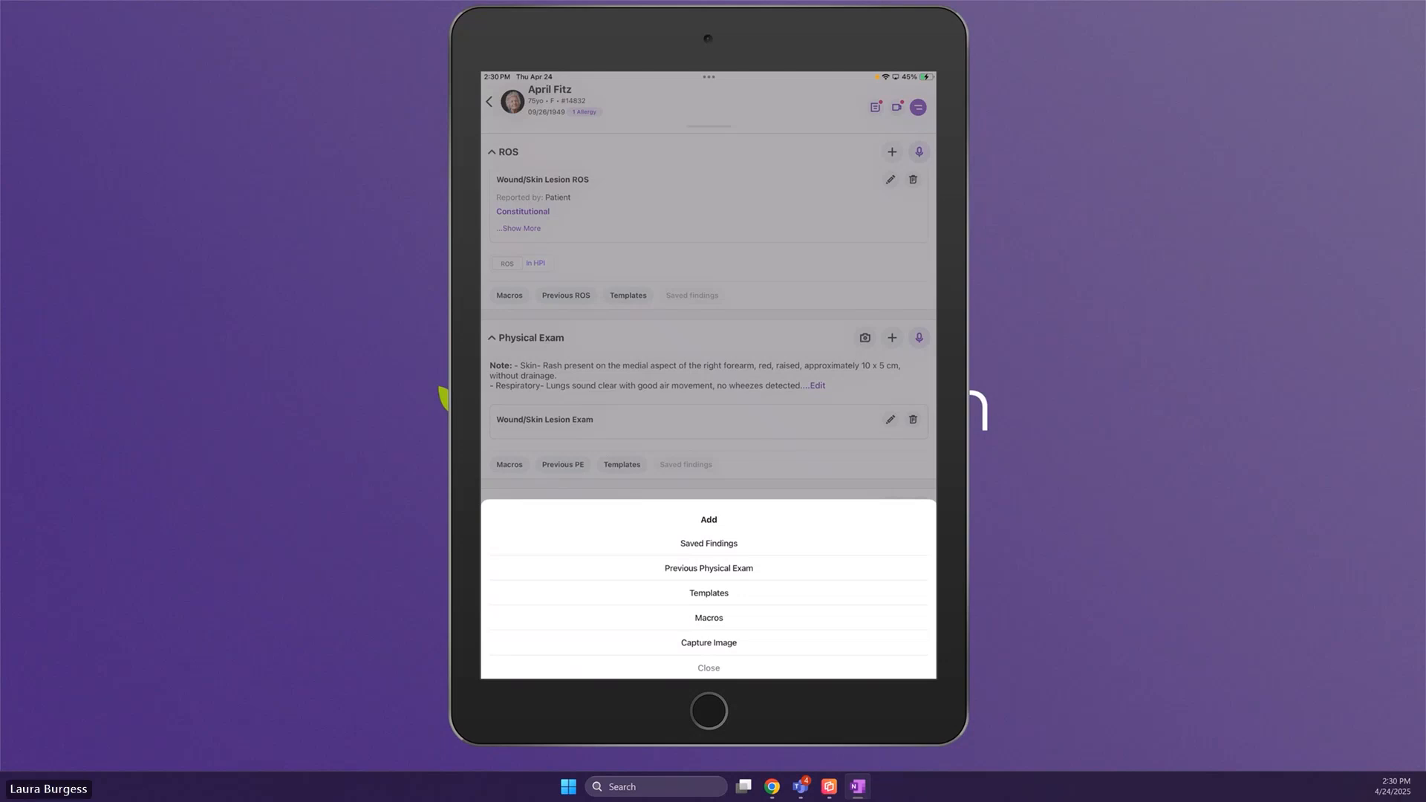
scroll(709, 409, "down", 5)
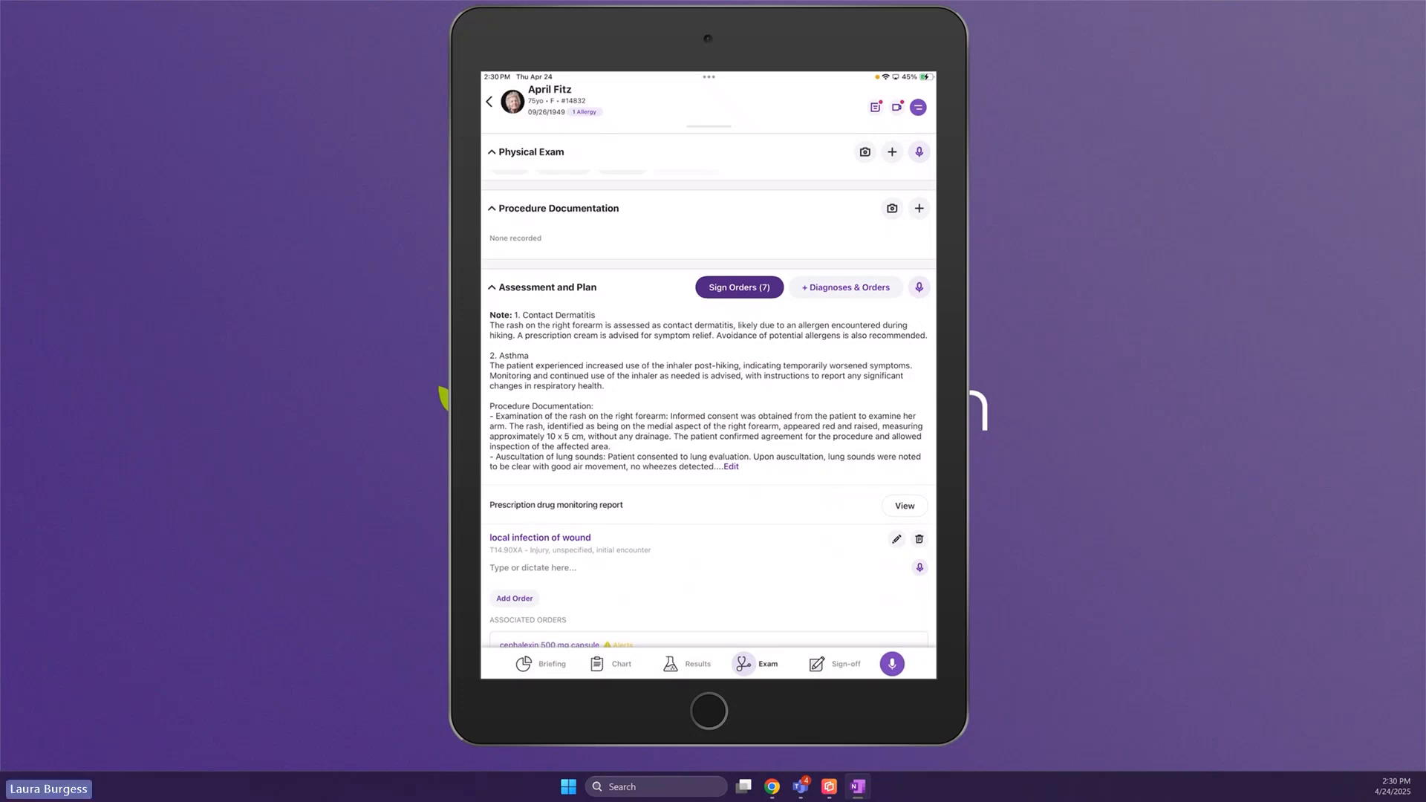
Search diagnoses and orders for "Contact der" and select the contact dermatitis diagnosis with the dermatitis: care instructions order.
left_click(846, 288)
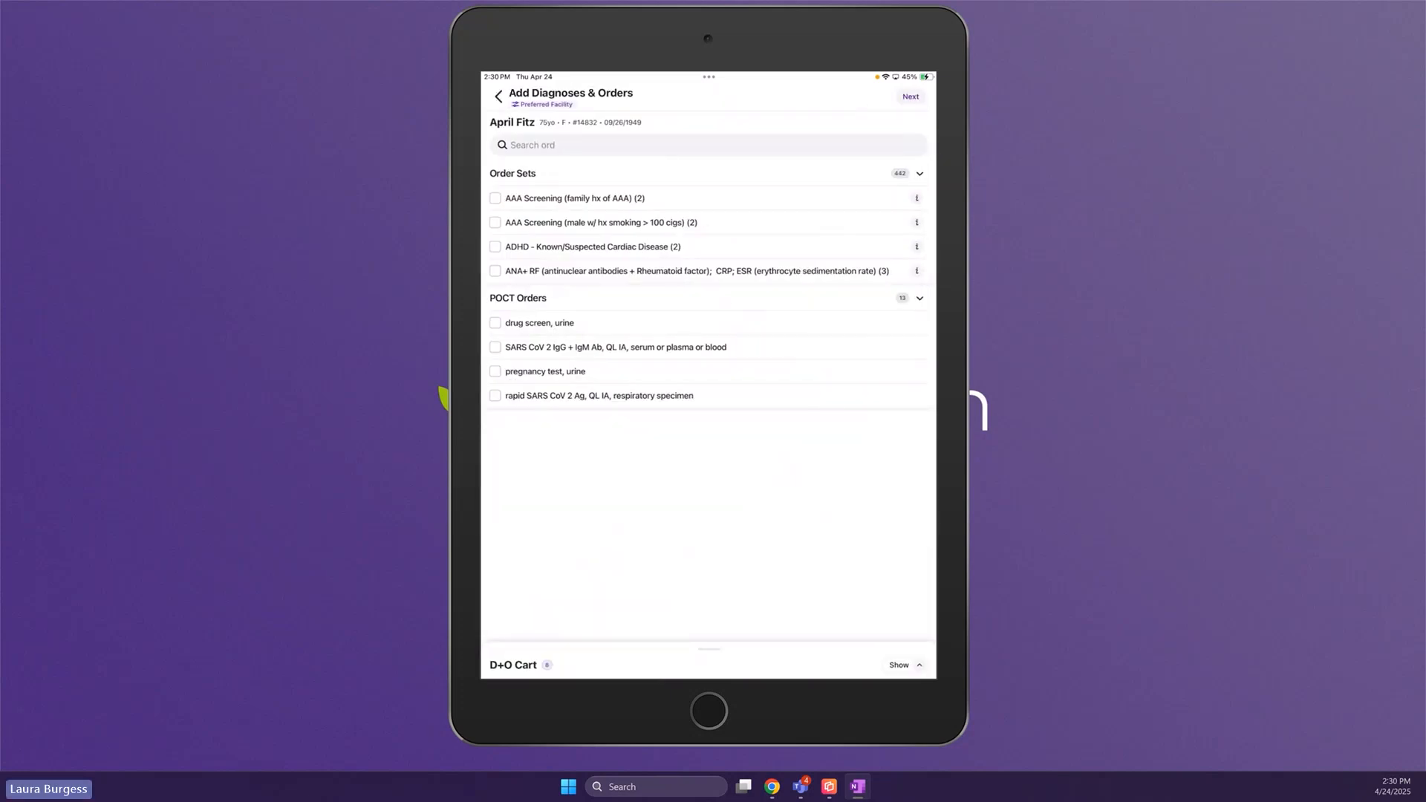
left_click(709, 145)
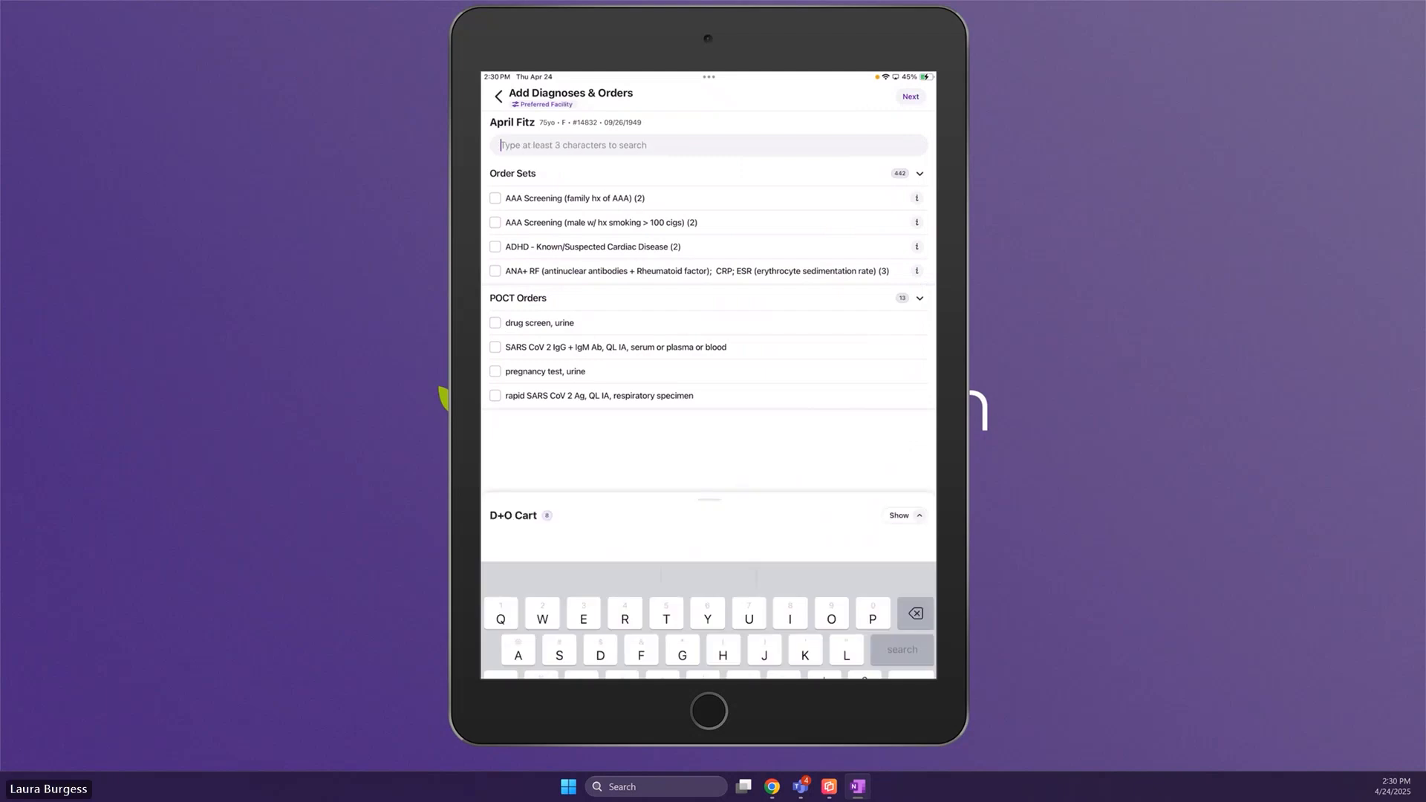
type("Conta")
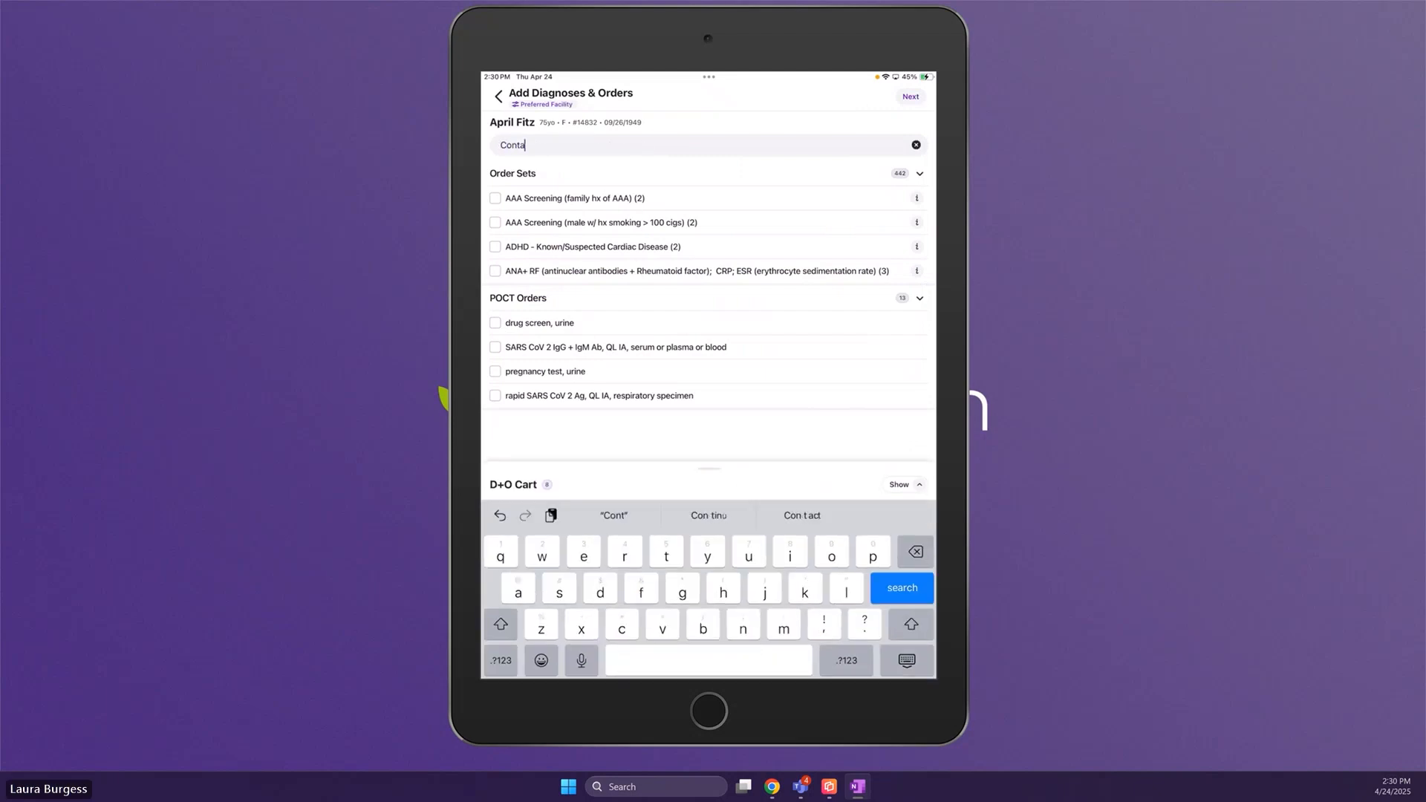
type("ct der")
left_click(495, 199)
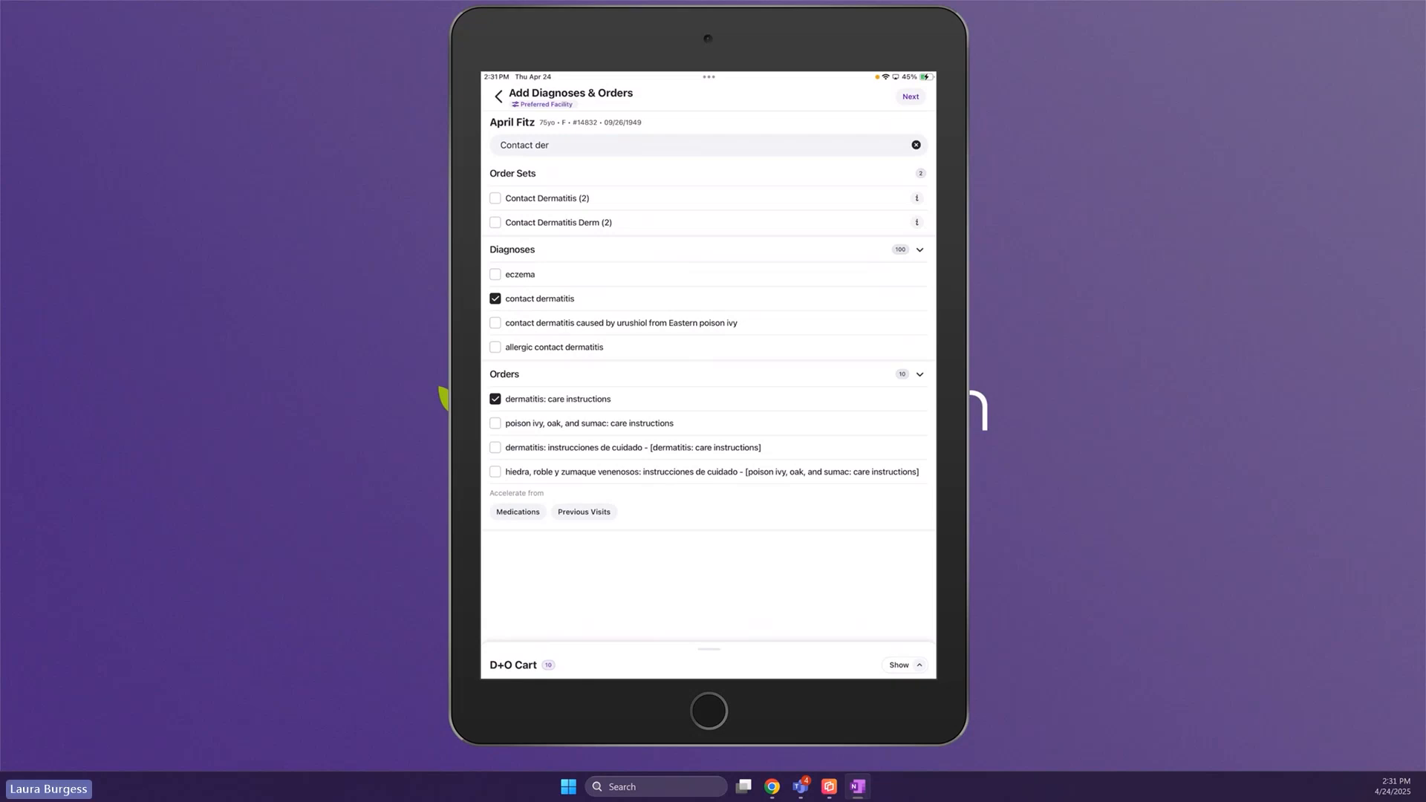
Disconnect the mirrored iPad and switch to the browser's patient portal window, maximizing it.
left_click(766, 691)
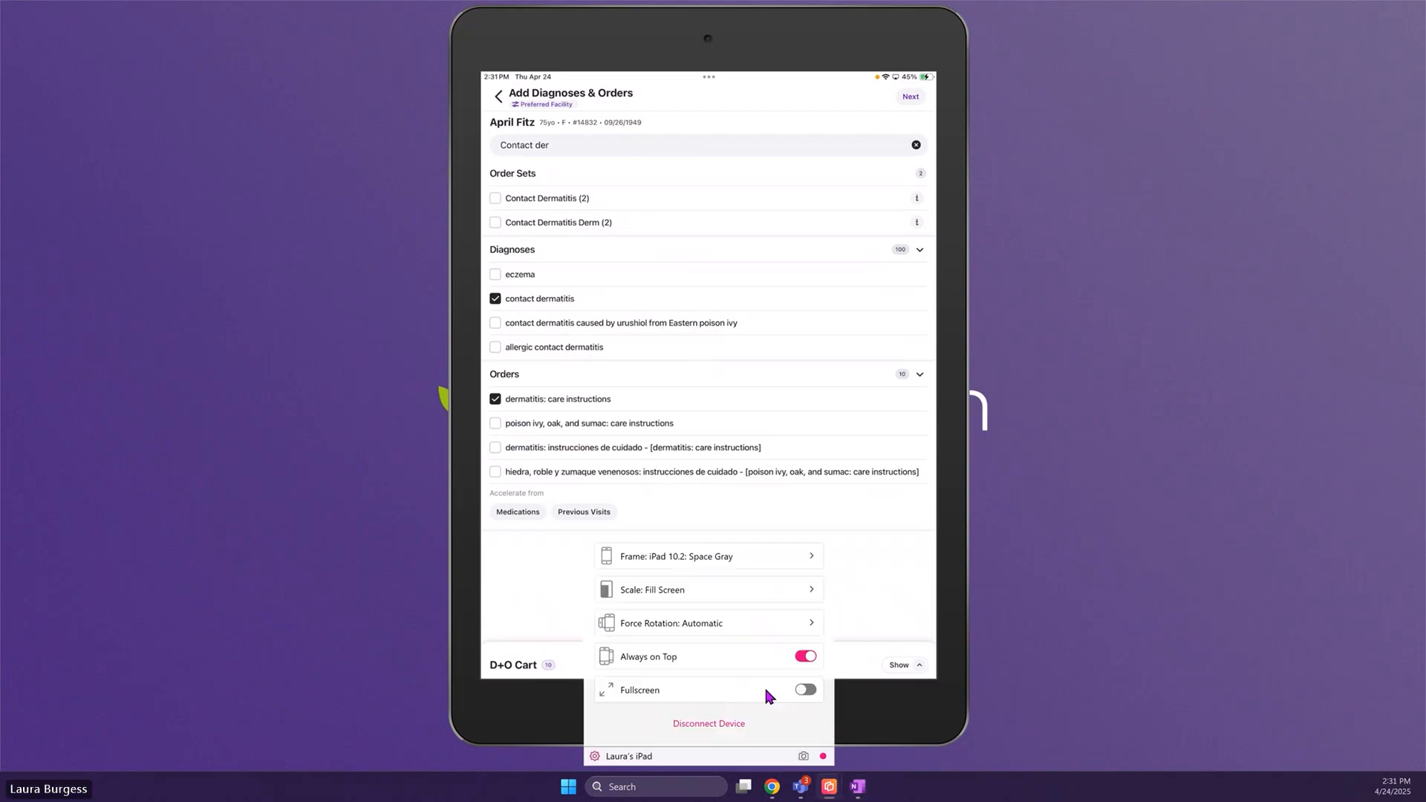
left_click(725, 723)
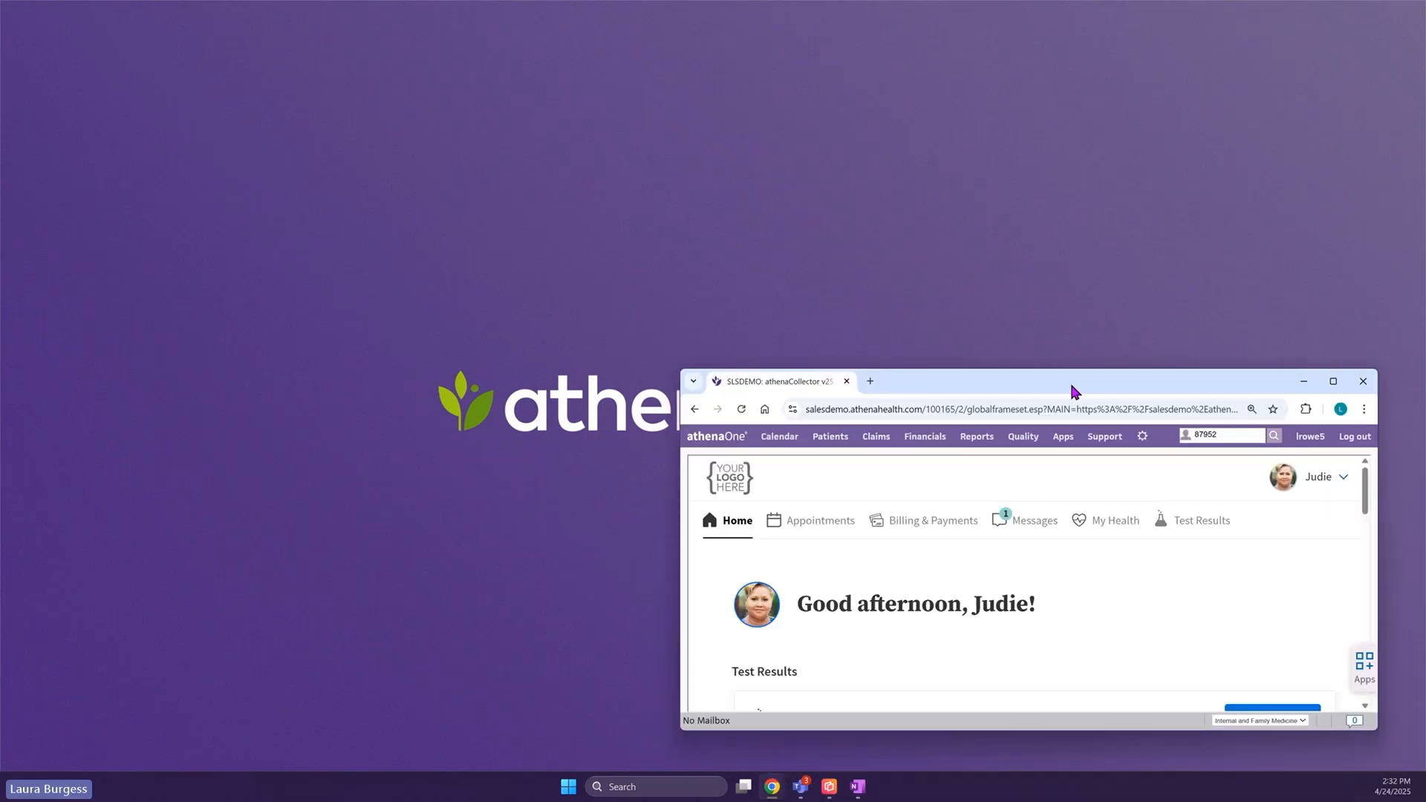
left_click_drag(1068, 380, 838, 235)
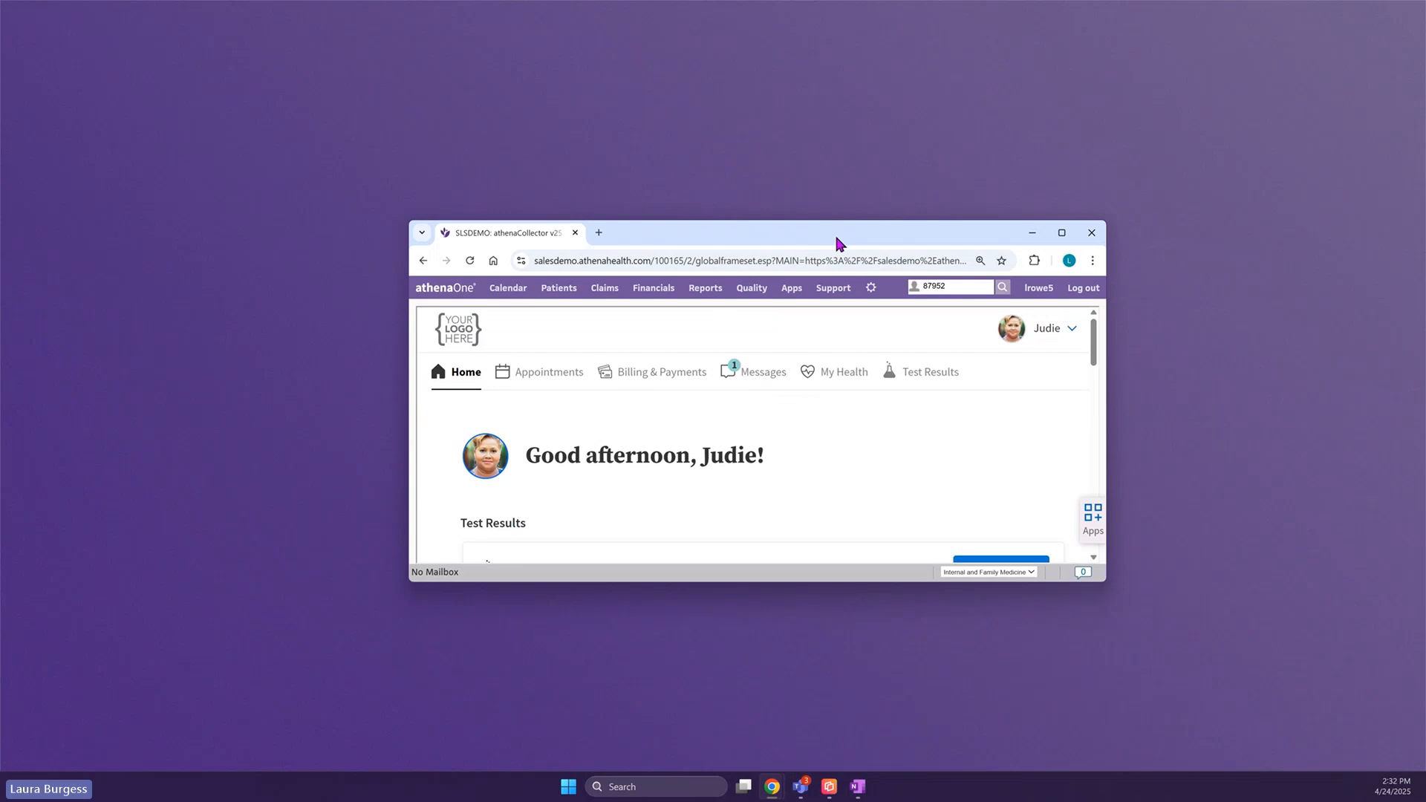
left_click(1062, 233)
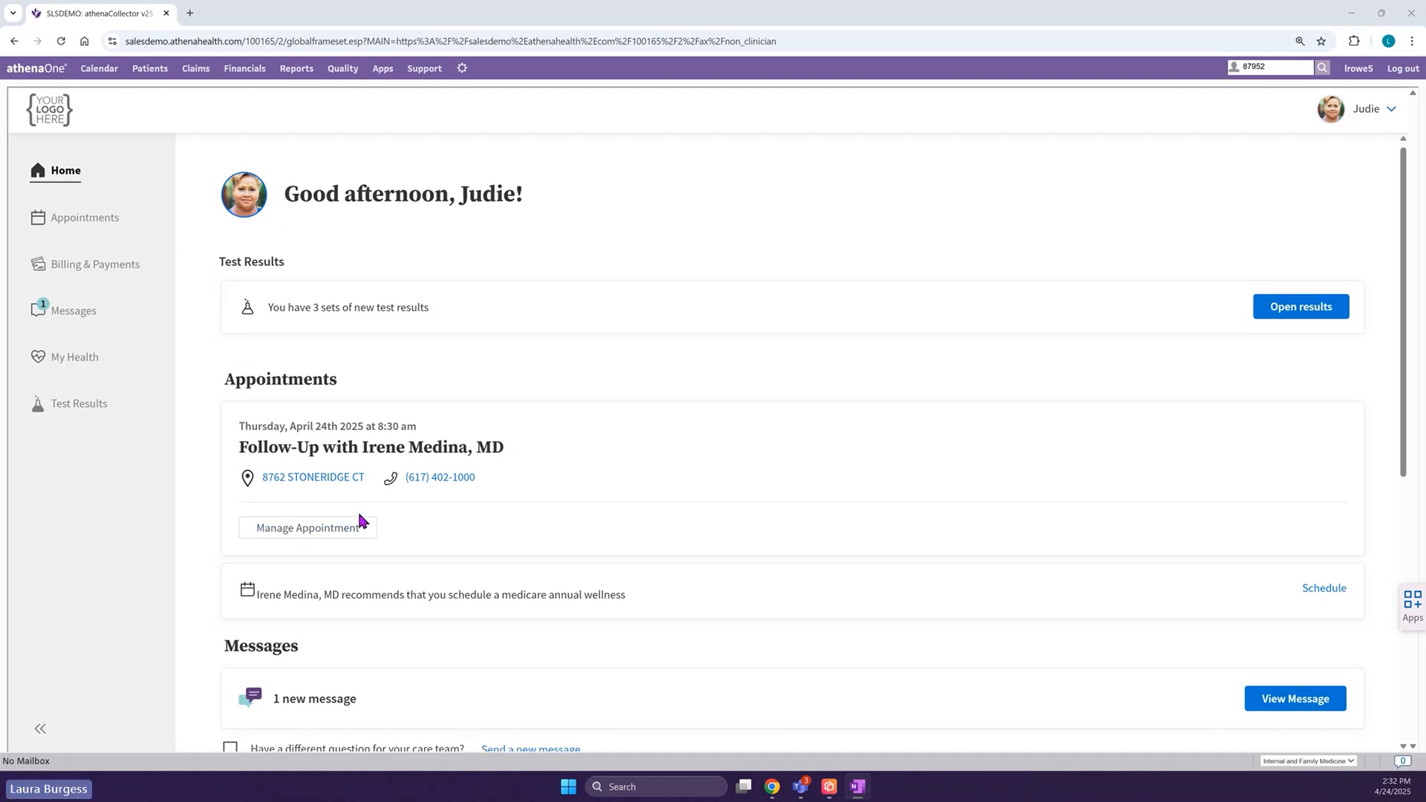
Examine the portal home page's appointments, messages, billing summary and health reminders.
scroll(358, 525, "down", 1)
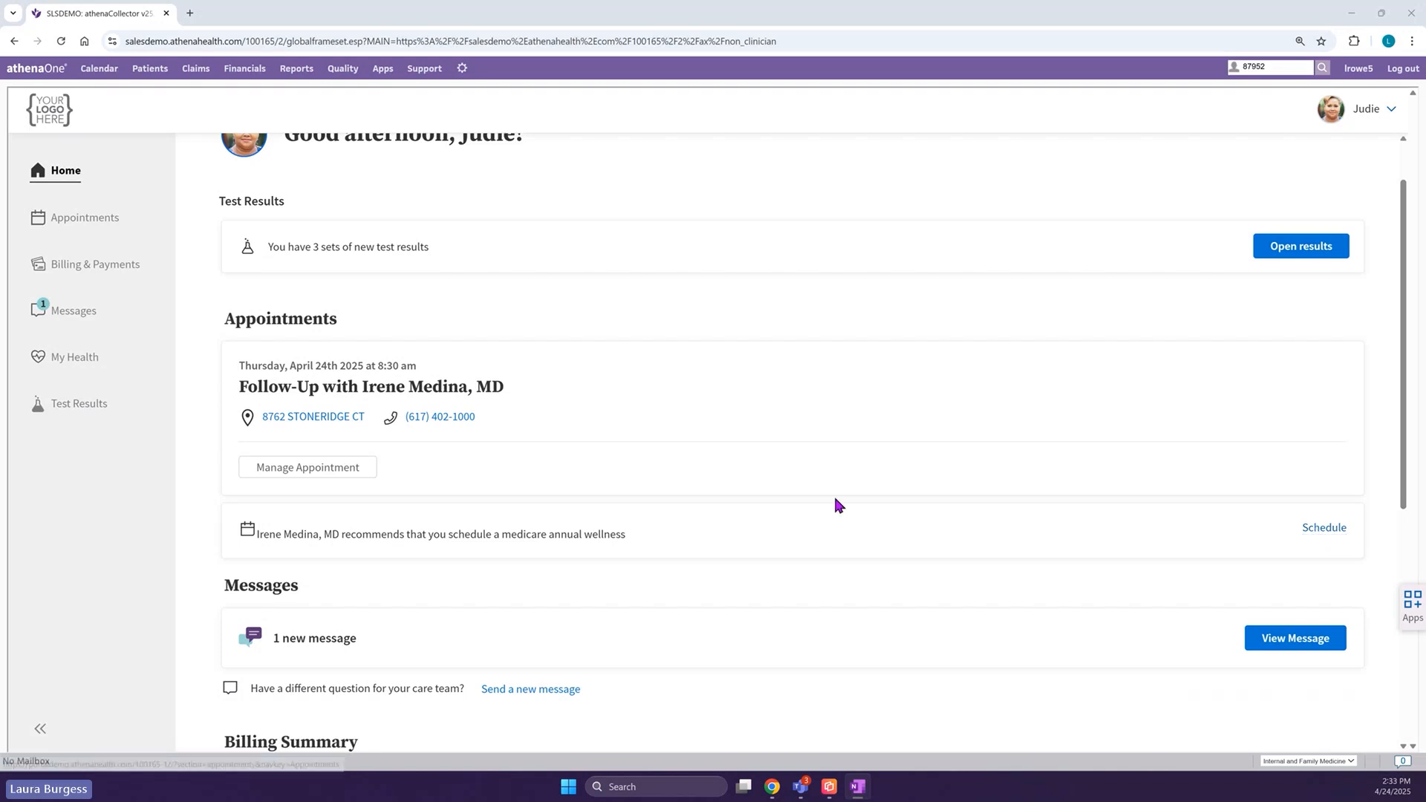
scroll(401, 509, "down", 2)
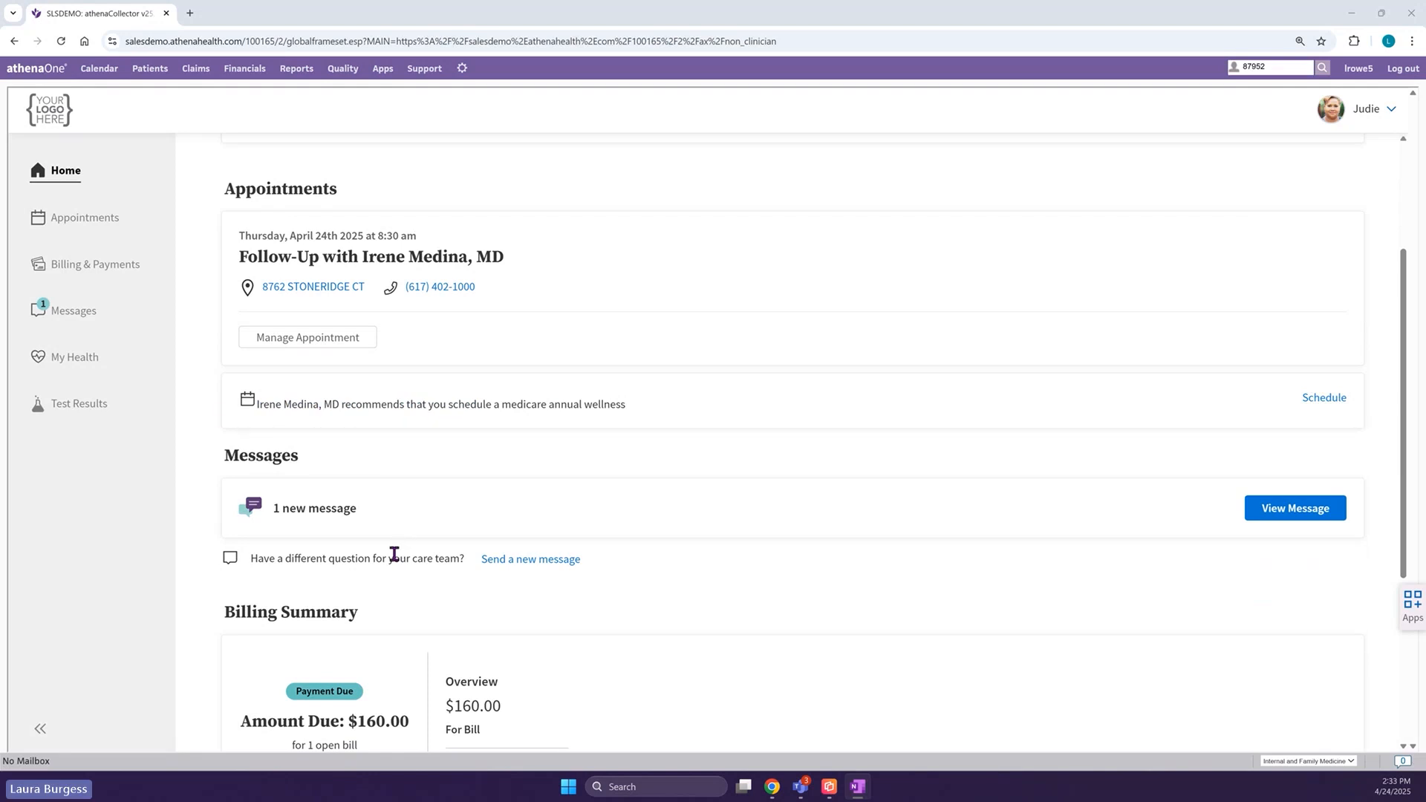
scroll(390, 553, "down", 3)
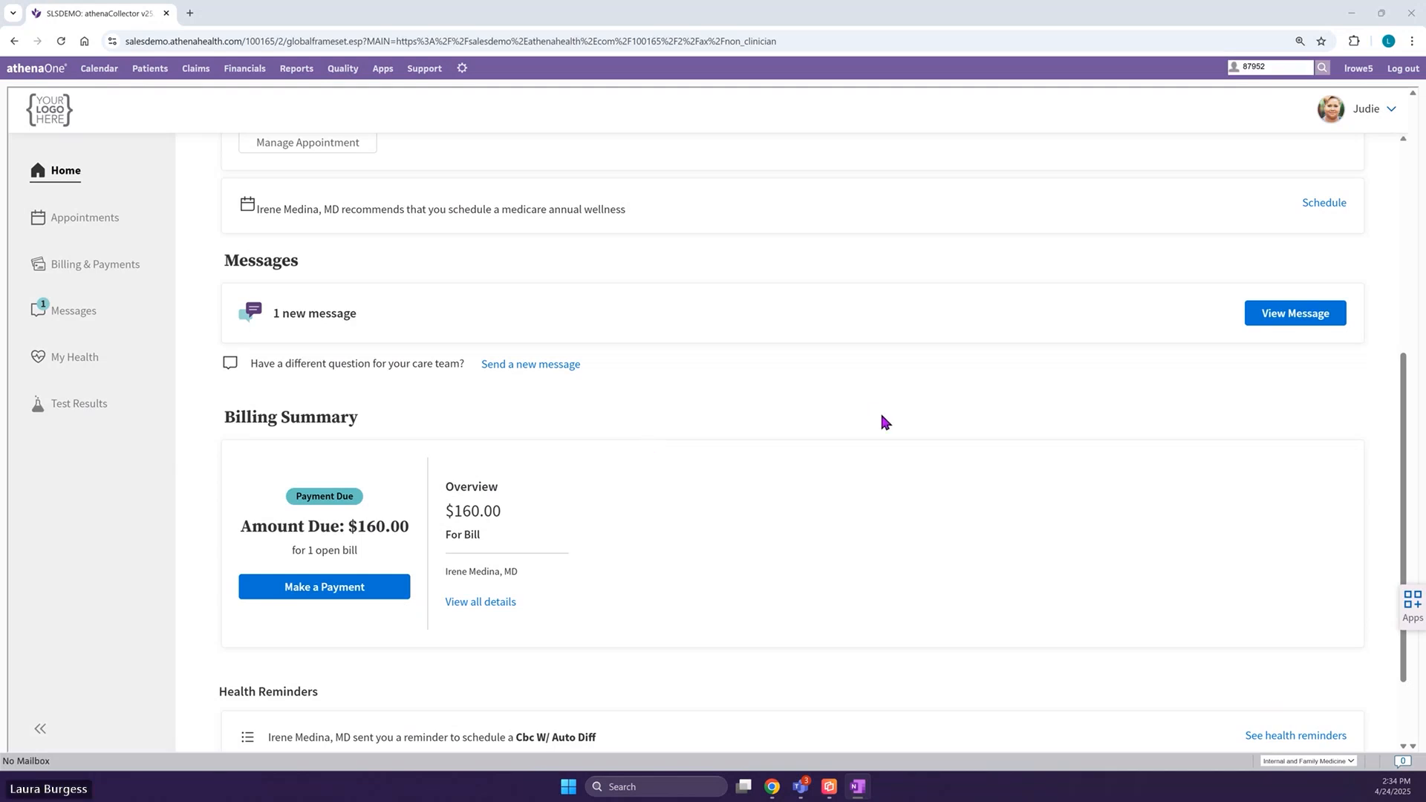
scroll(882, 416, "down", 1)
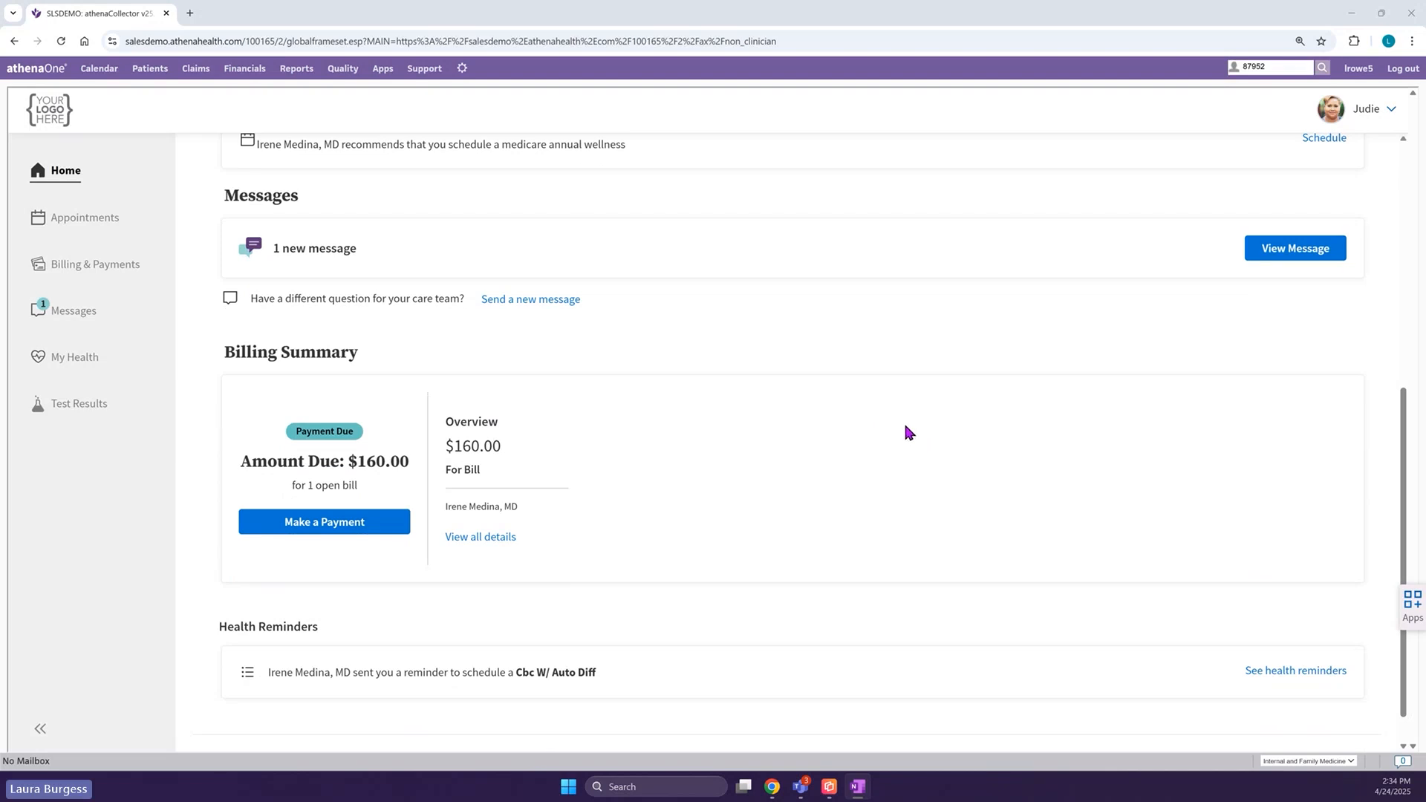
scroll(908, 452, "up", 1)
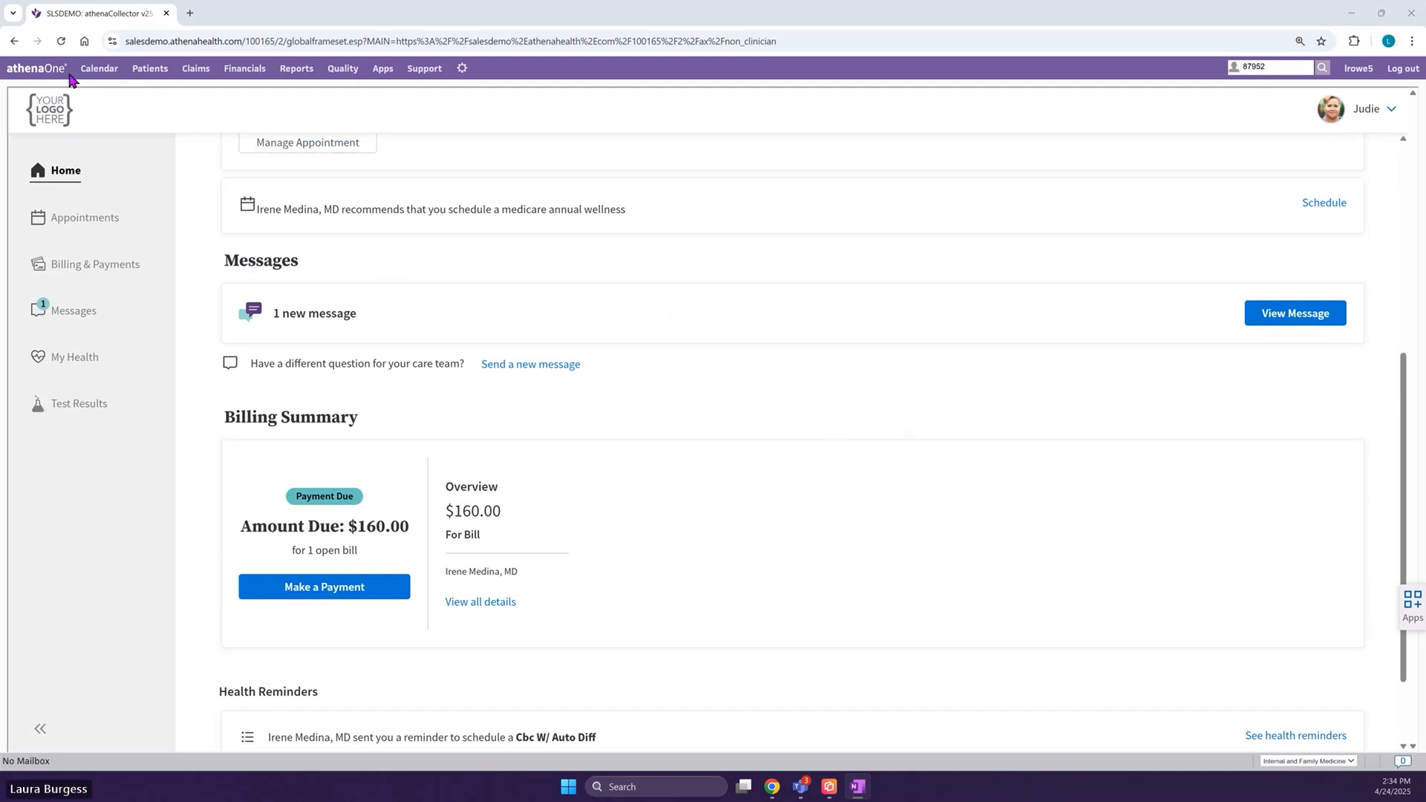
Return to the athenaOne home schedule and open the checkout page for the 8:30 AM patient marked ready for checkout.
left_click(40, 71)
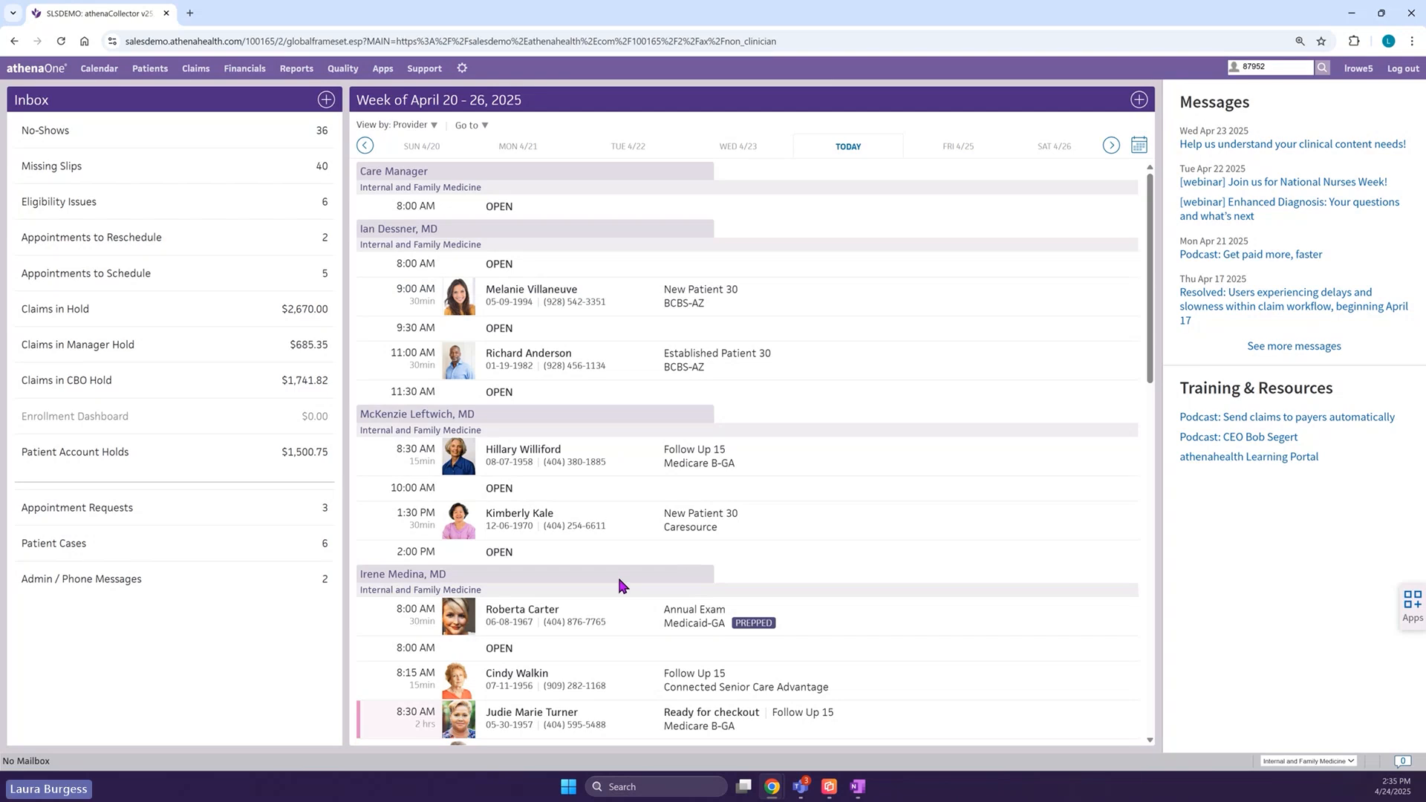
scroll(605, 579, "down", 1)
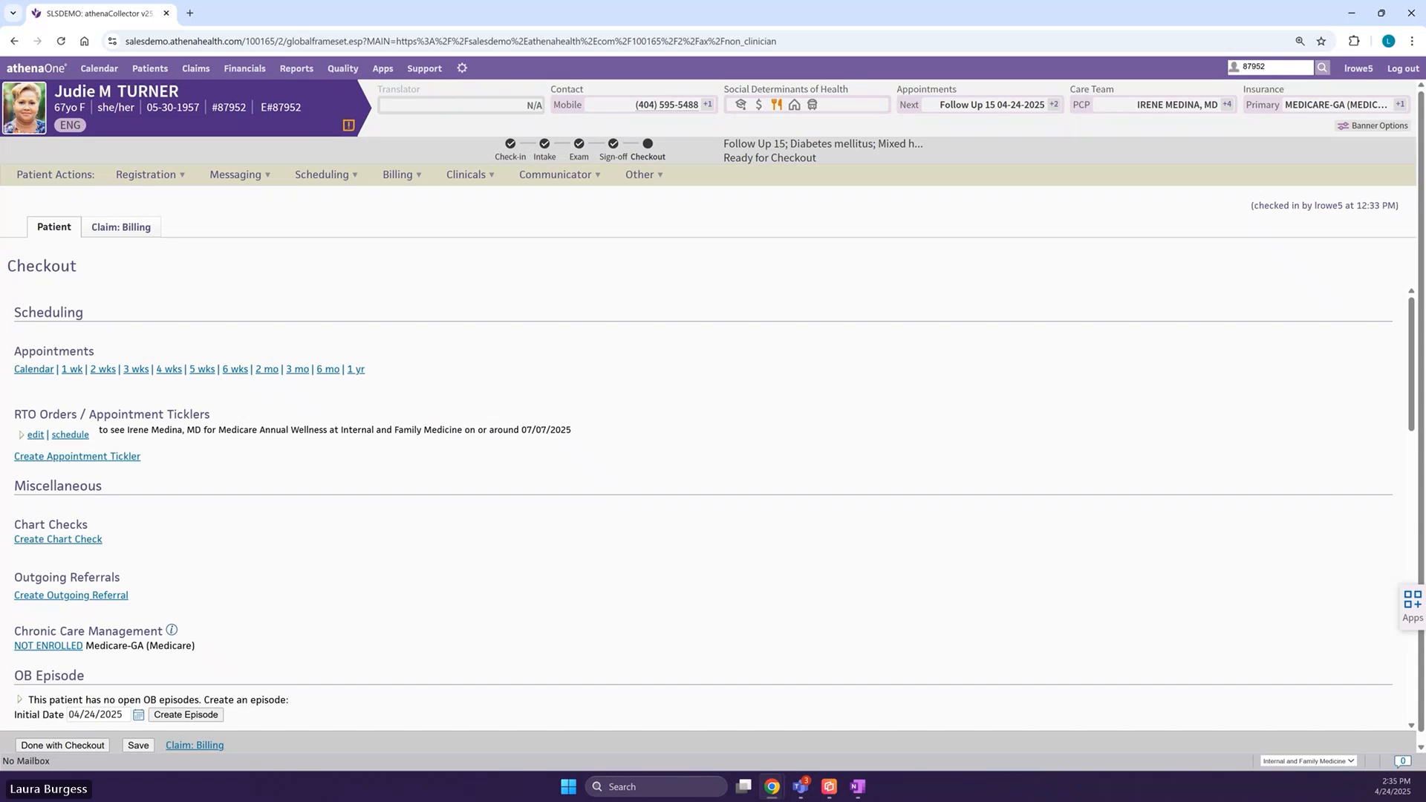
Bring up the Care Gap Worklist window at full size and review the patients' open care gaps.
left_click_drag(1425, 393, 679, 225)
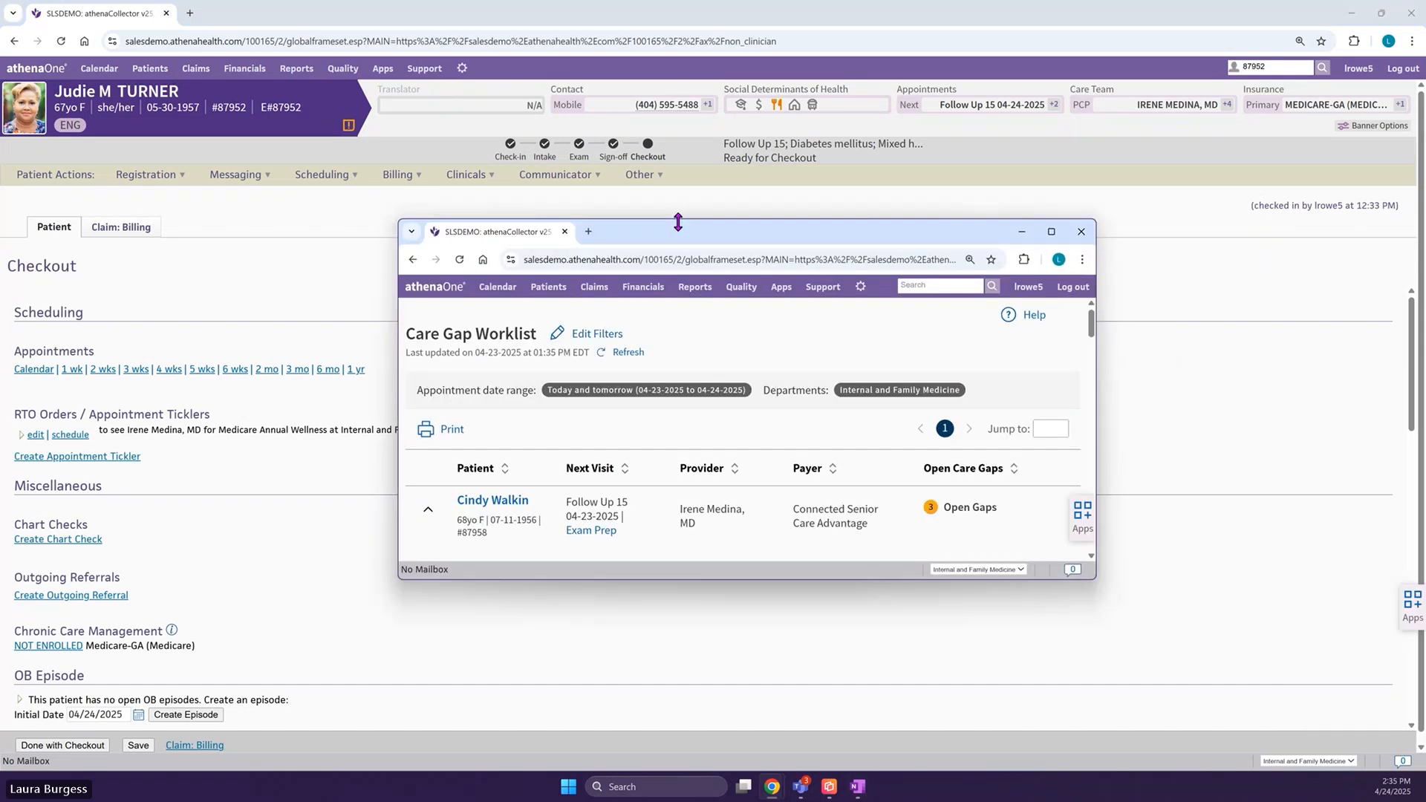
left_click(1049, 233)
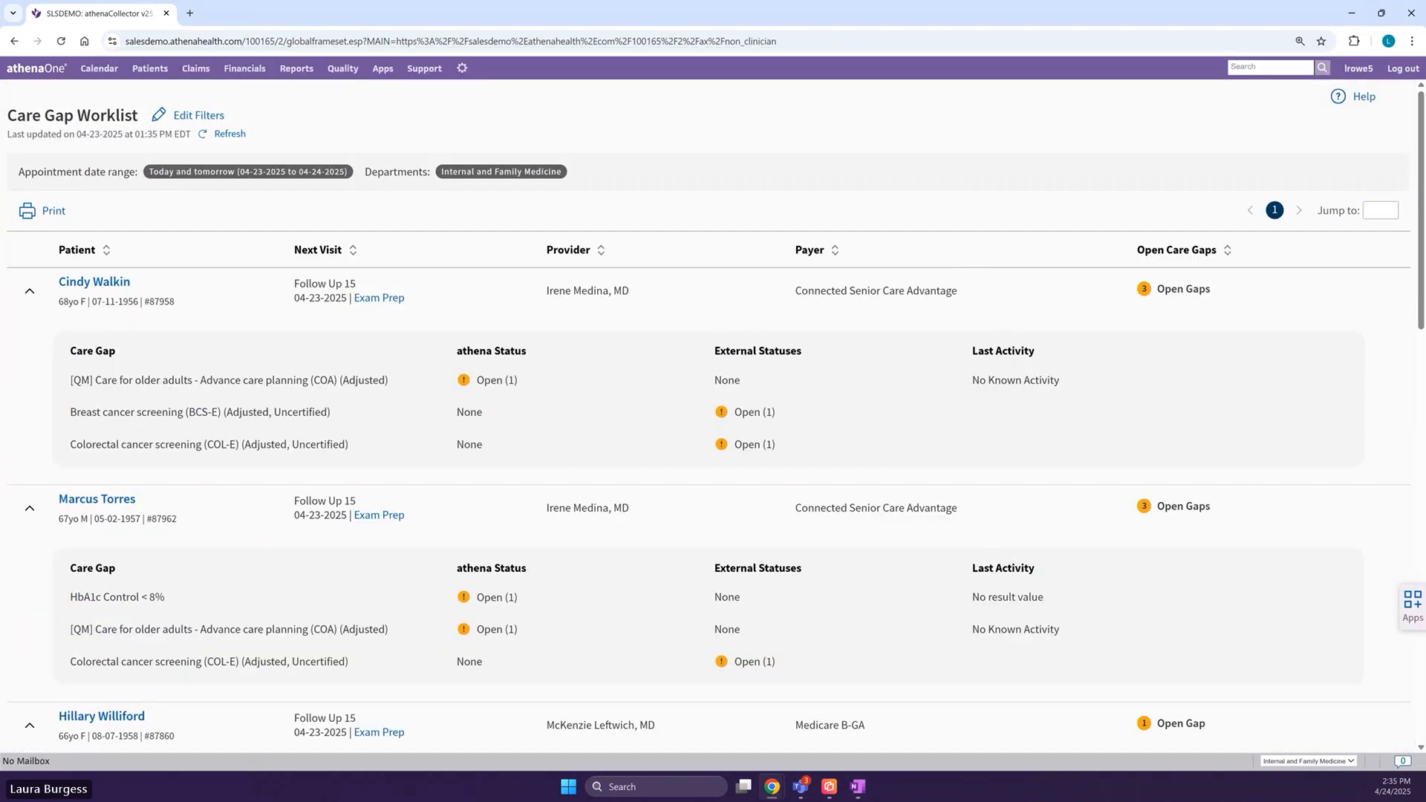
key("alt+Tab")
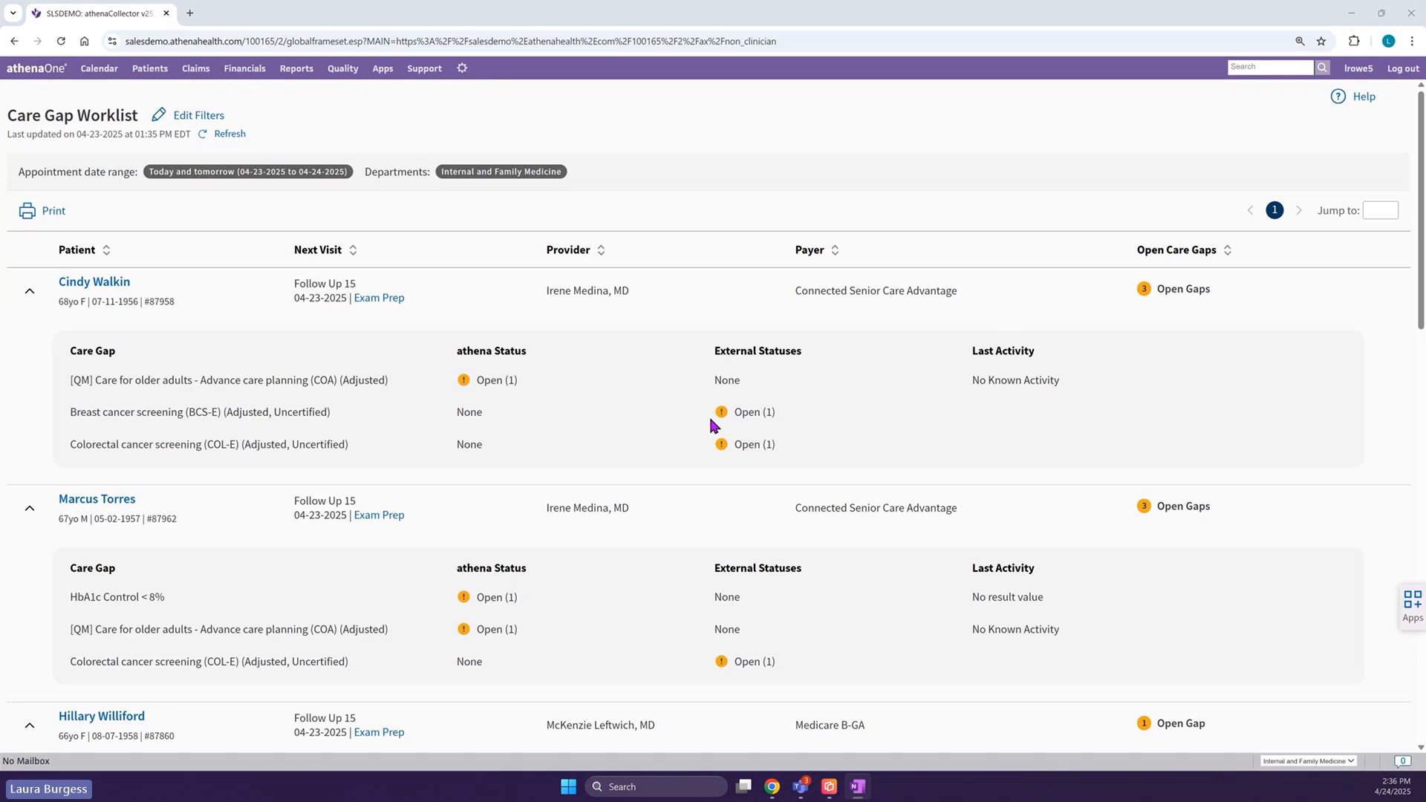
scroll(709, 433, "down", 1)
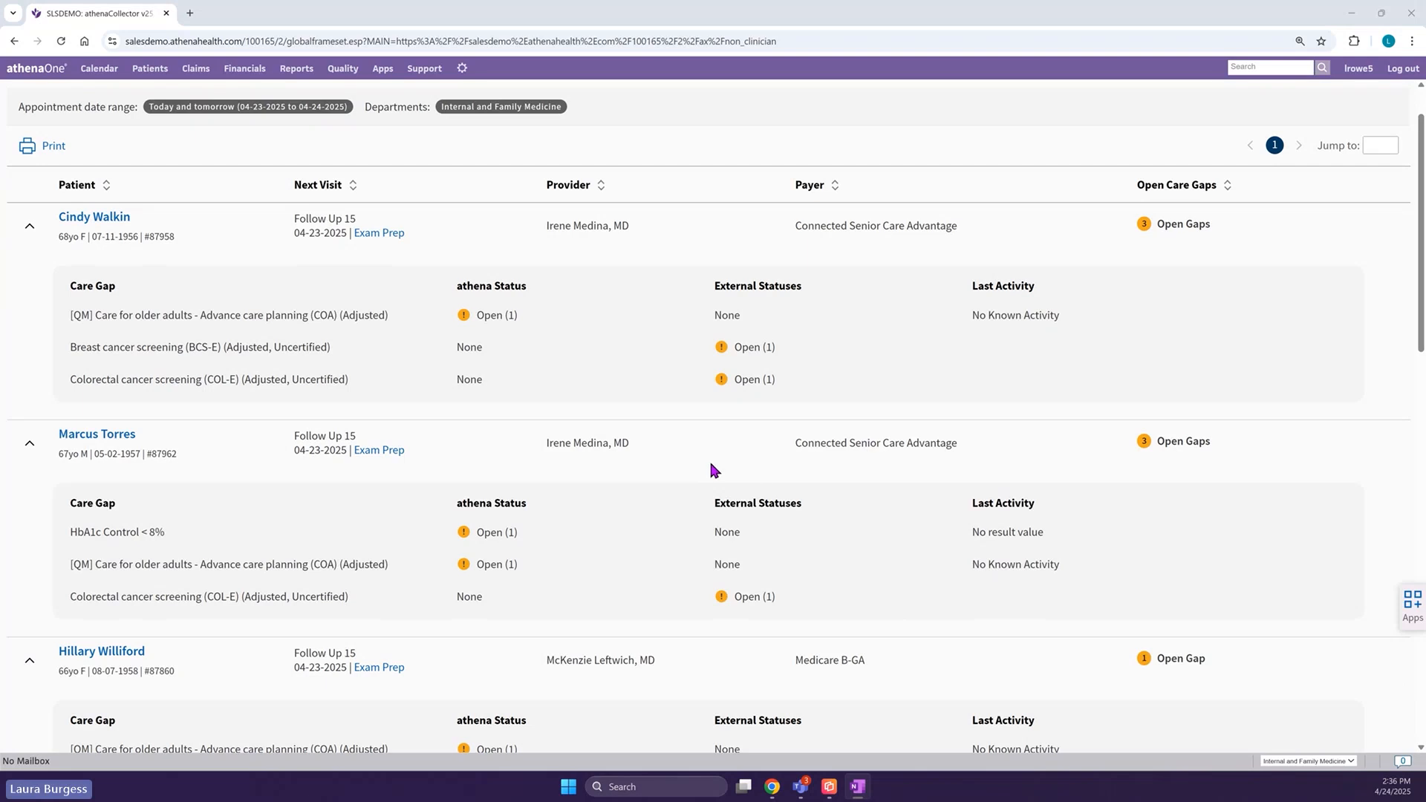
Examine the open care gaps of the patients further down the Care Gap Worklist.
scroll(738, 416, "down", 2)
scroll(754, 435, "down", 2)
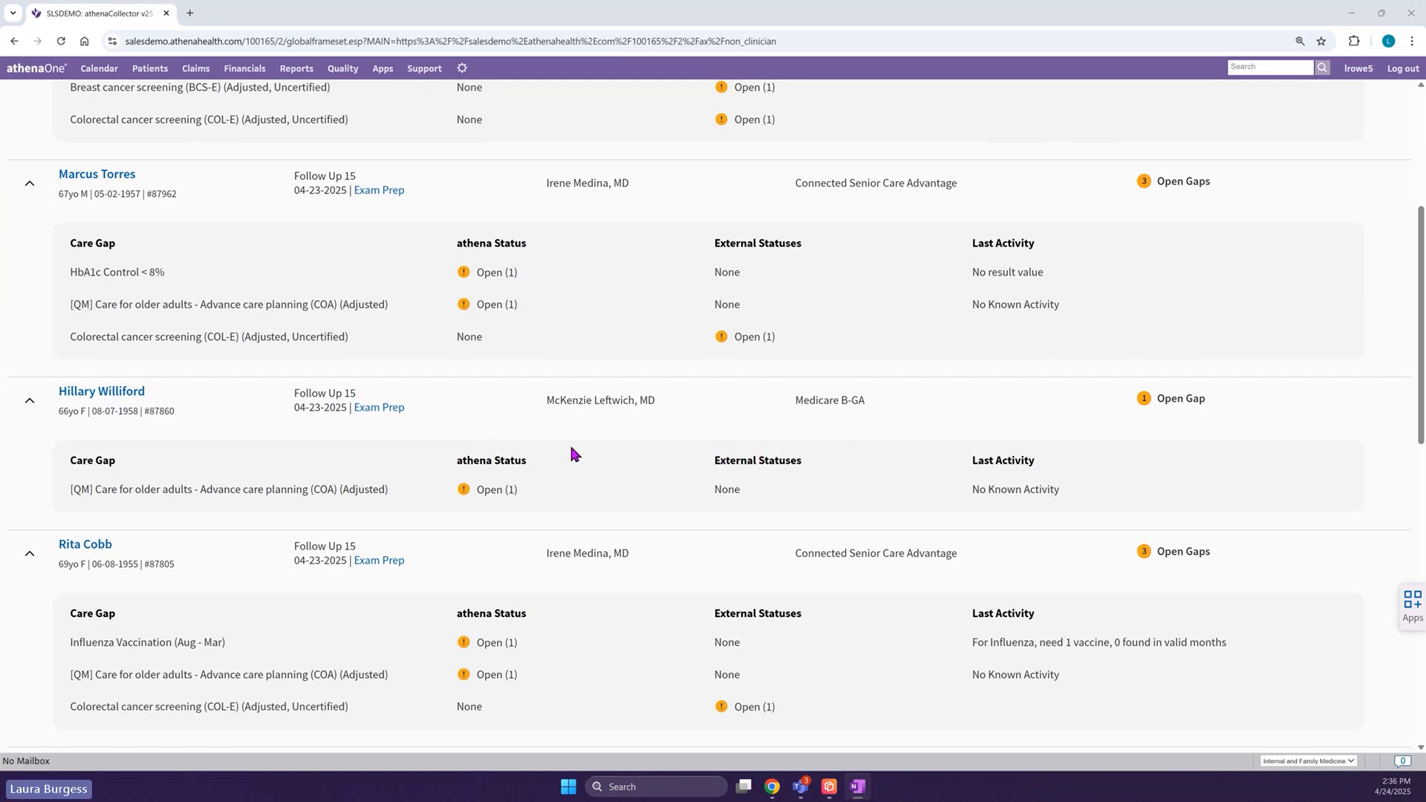
scroll(572, 453, "down", 1)
scroll(636, 470, "down", 1)
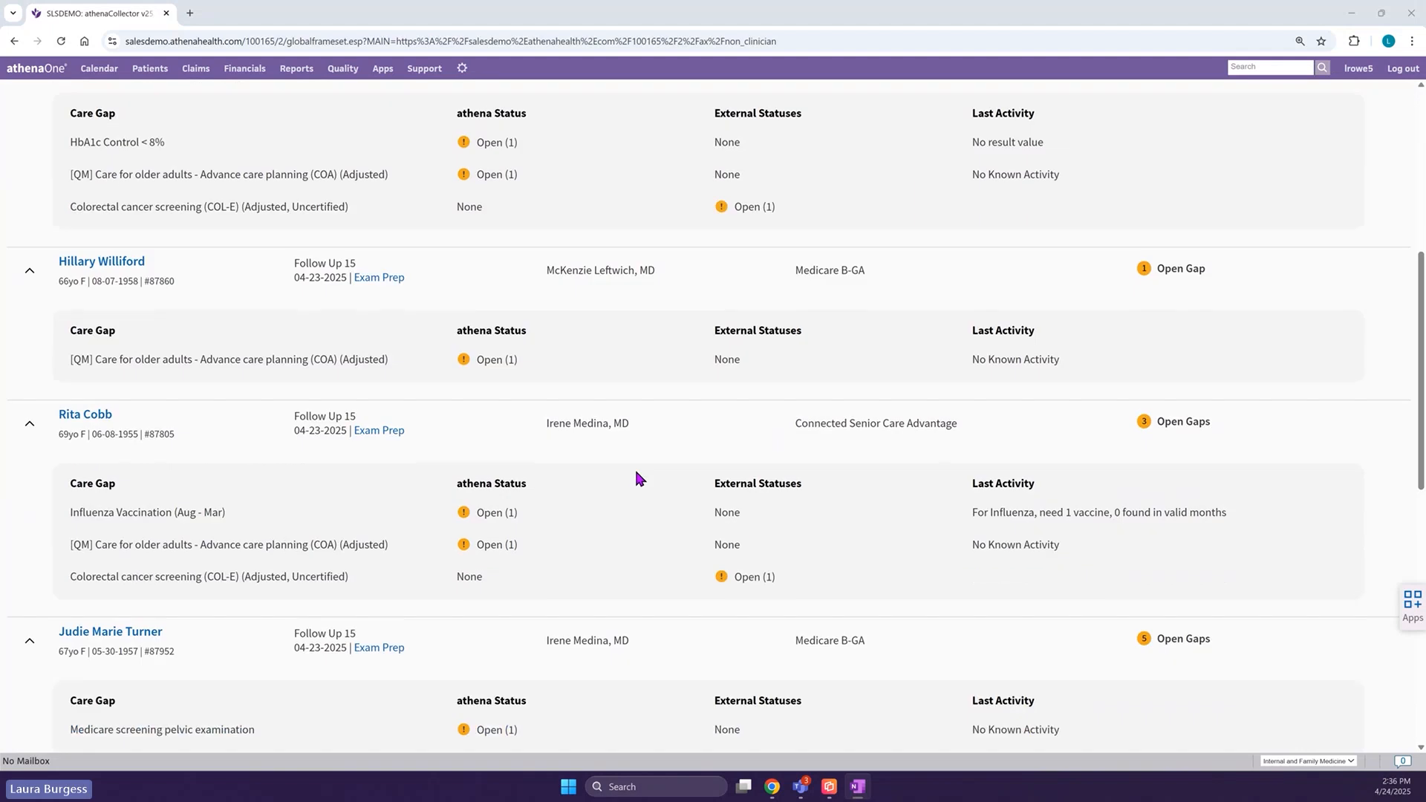
scroll(633, 482, "down", 1)
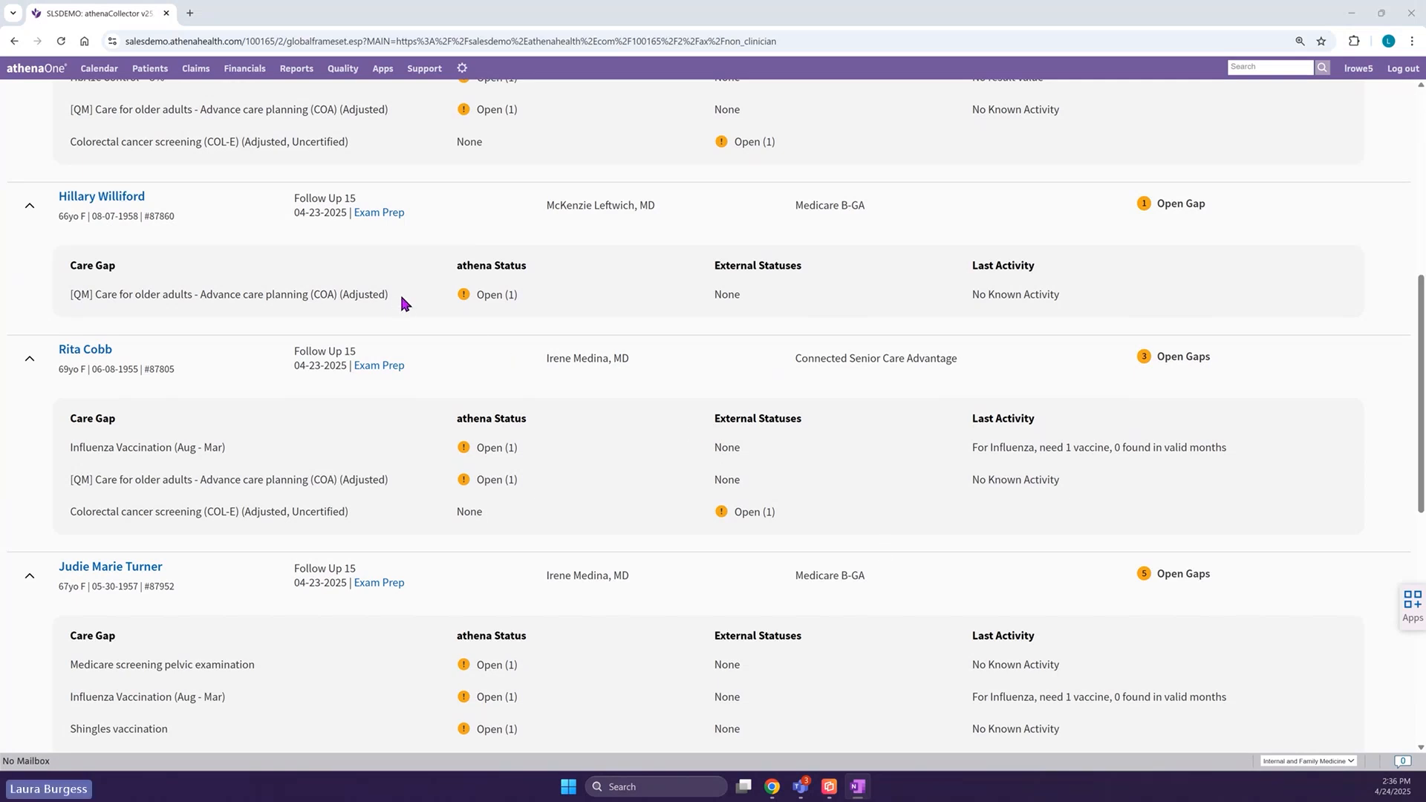
Return to the home schedule, open the 8:30 AM patient marked ready for checkout and go to the visit's Check-in stage.
left_click(43, 72)
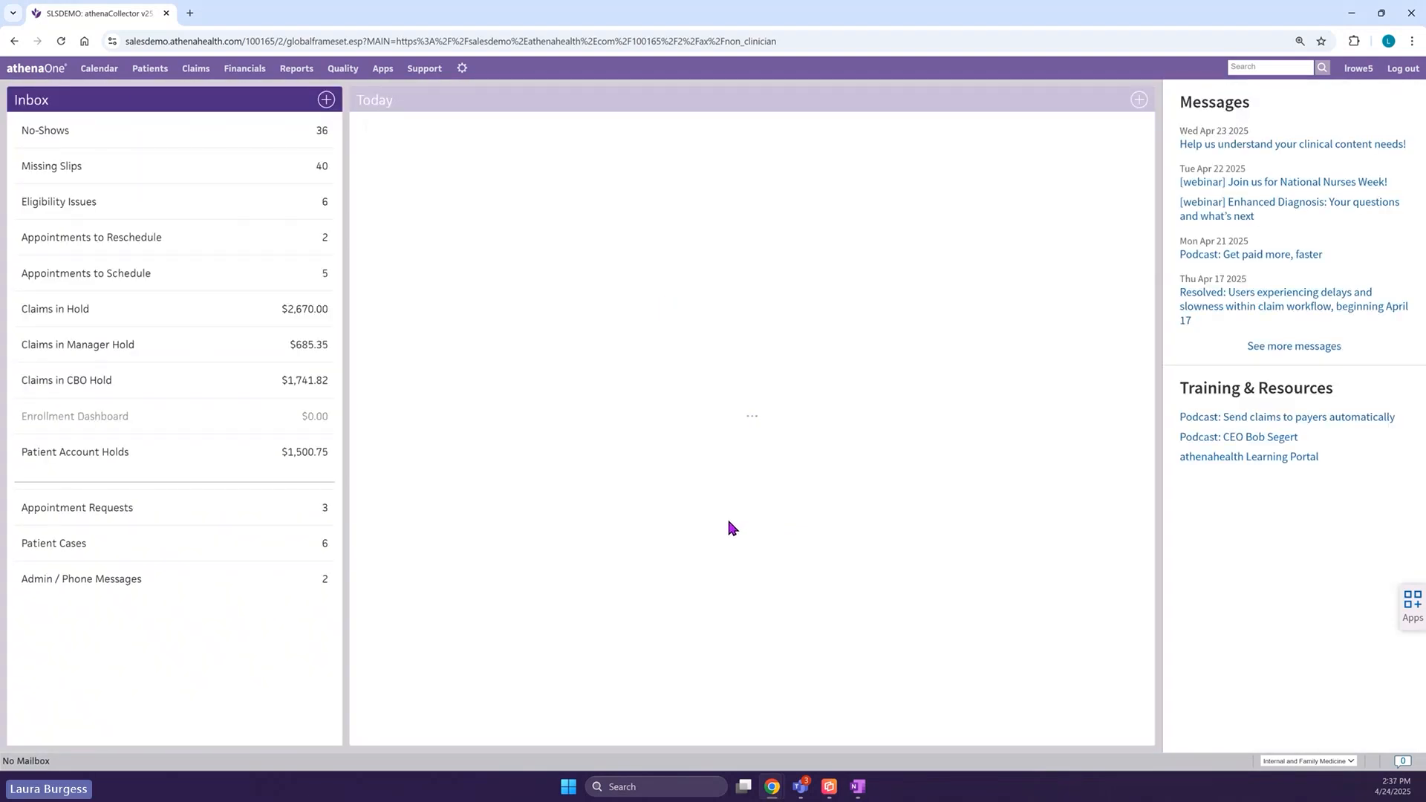
scroll(606, 520, "down", 1)
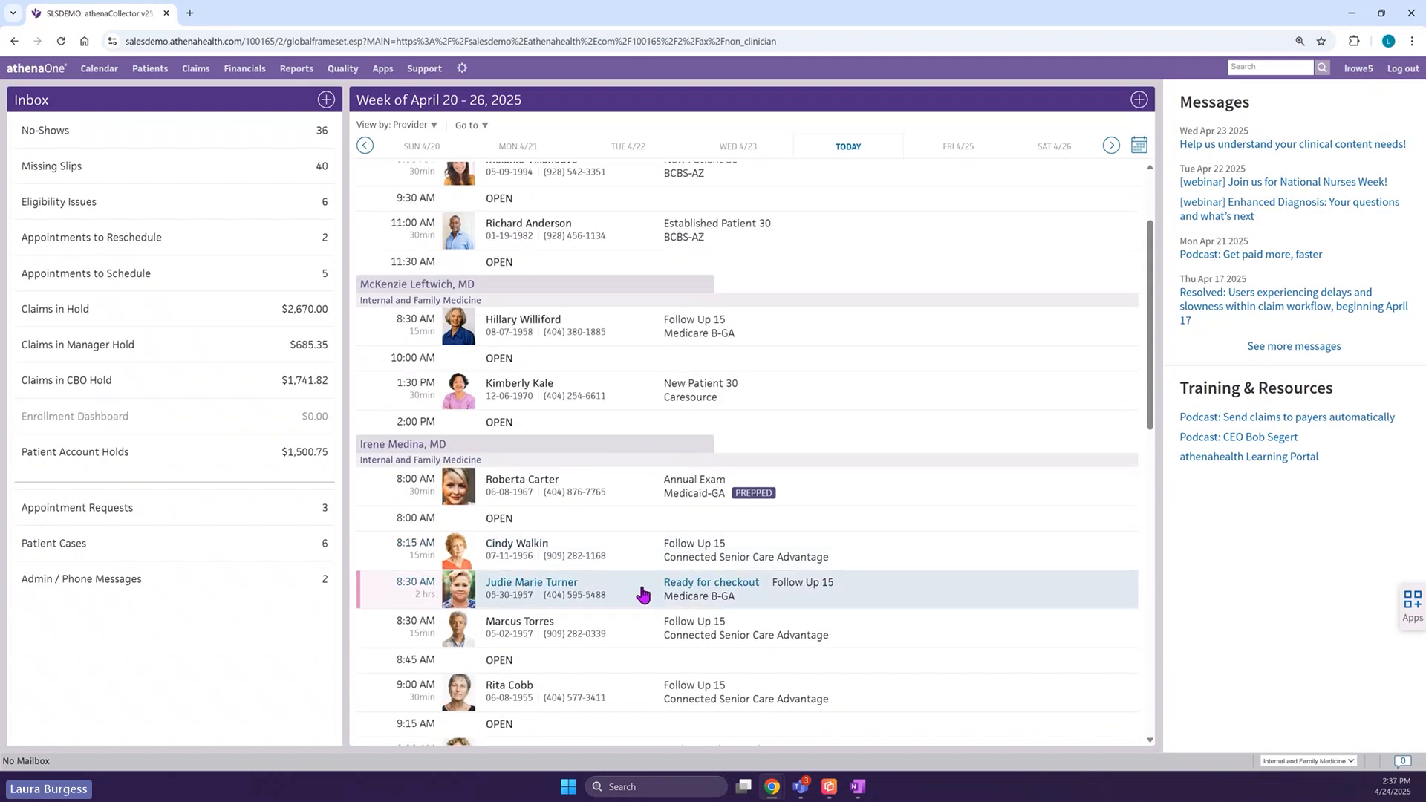
left_click(643, 594)
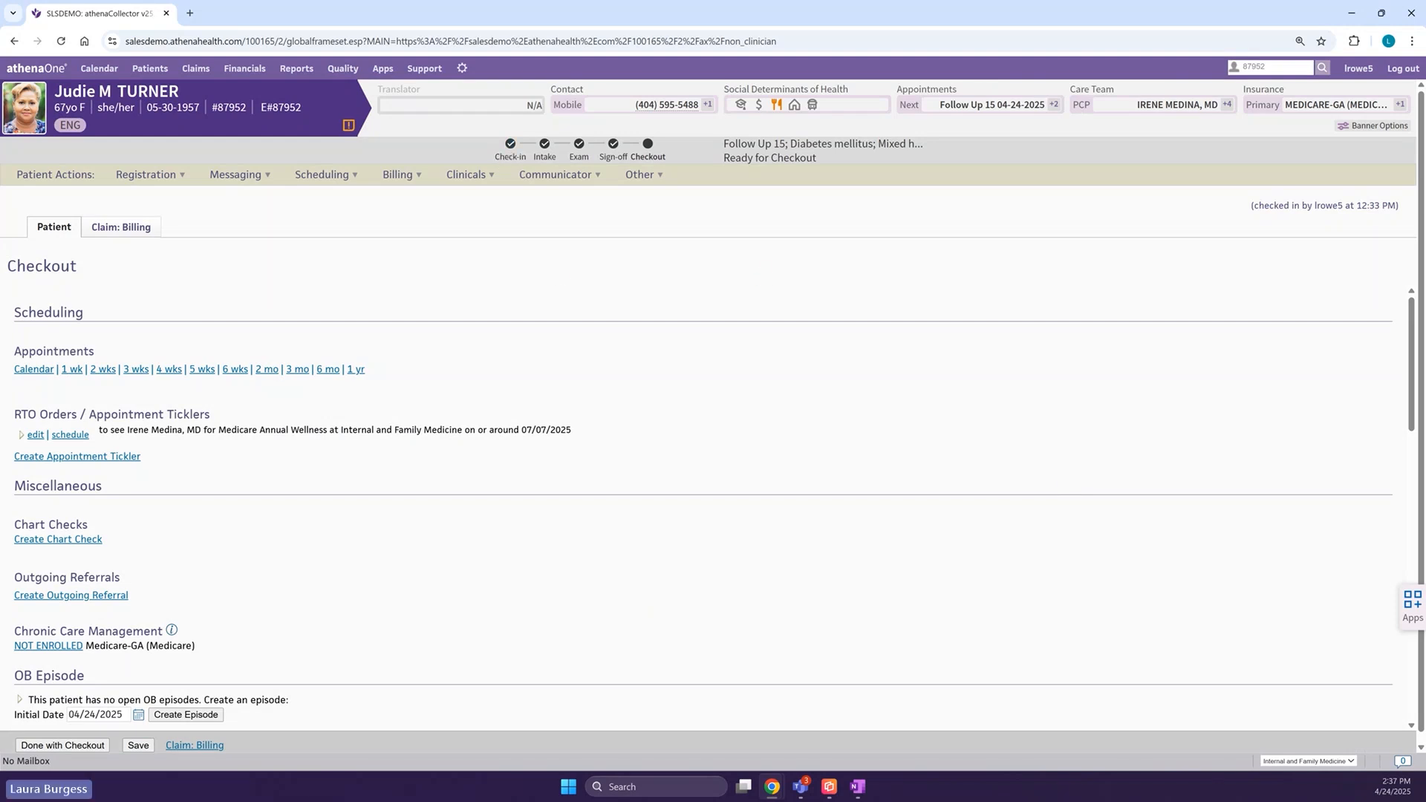
left_click(510, 144)
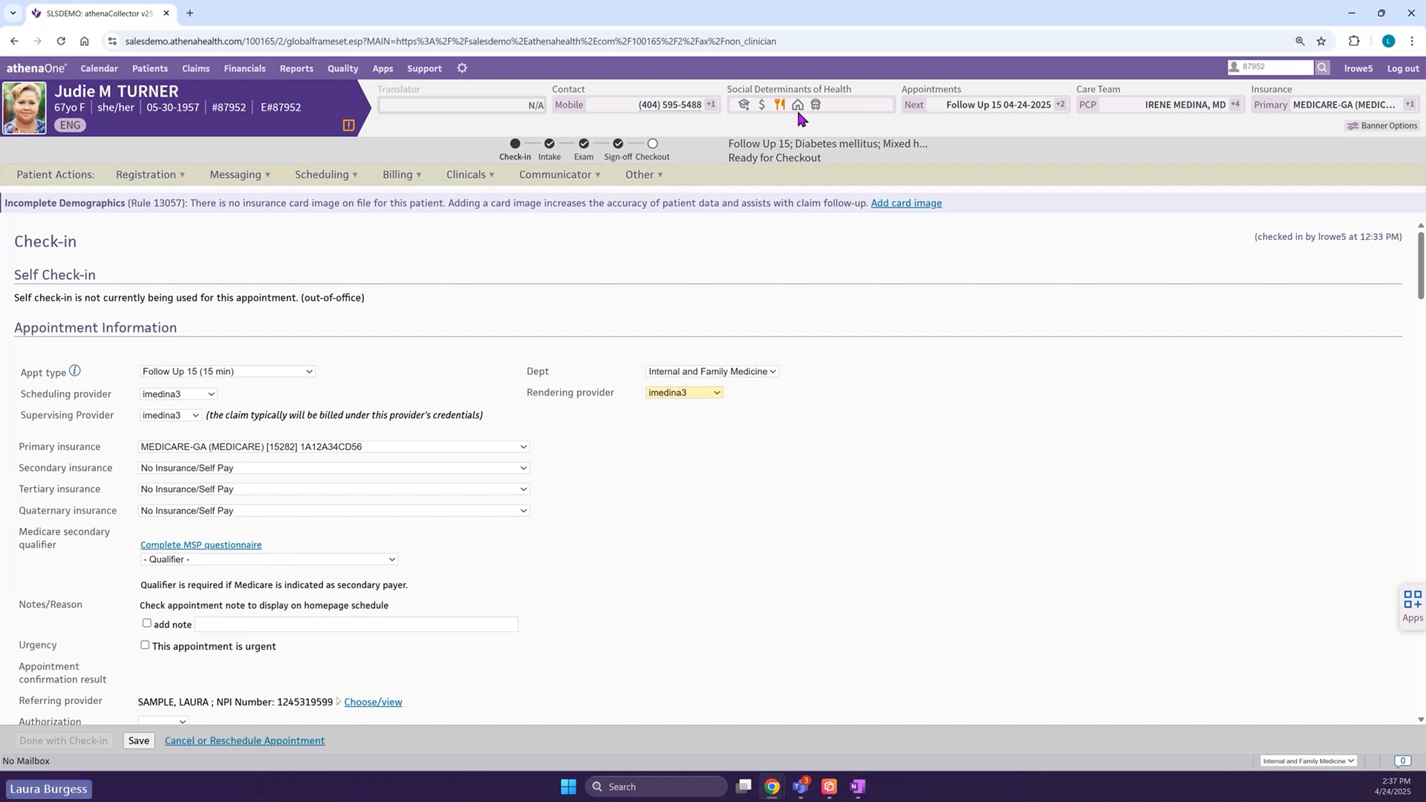
Examine the social determinants in the patient banner, the Incomplete Demographics alert and the Appointment Information section of the Check-in page.
mouse_move(799, 115)
left_click_drag(242, 203, 374, 204)
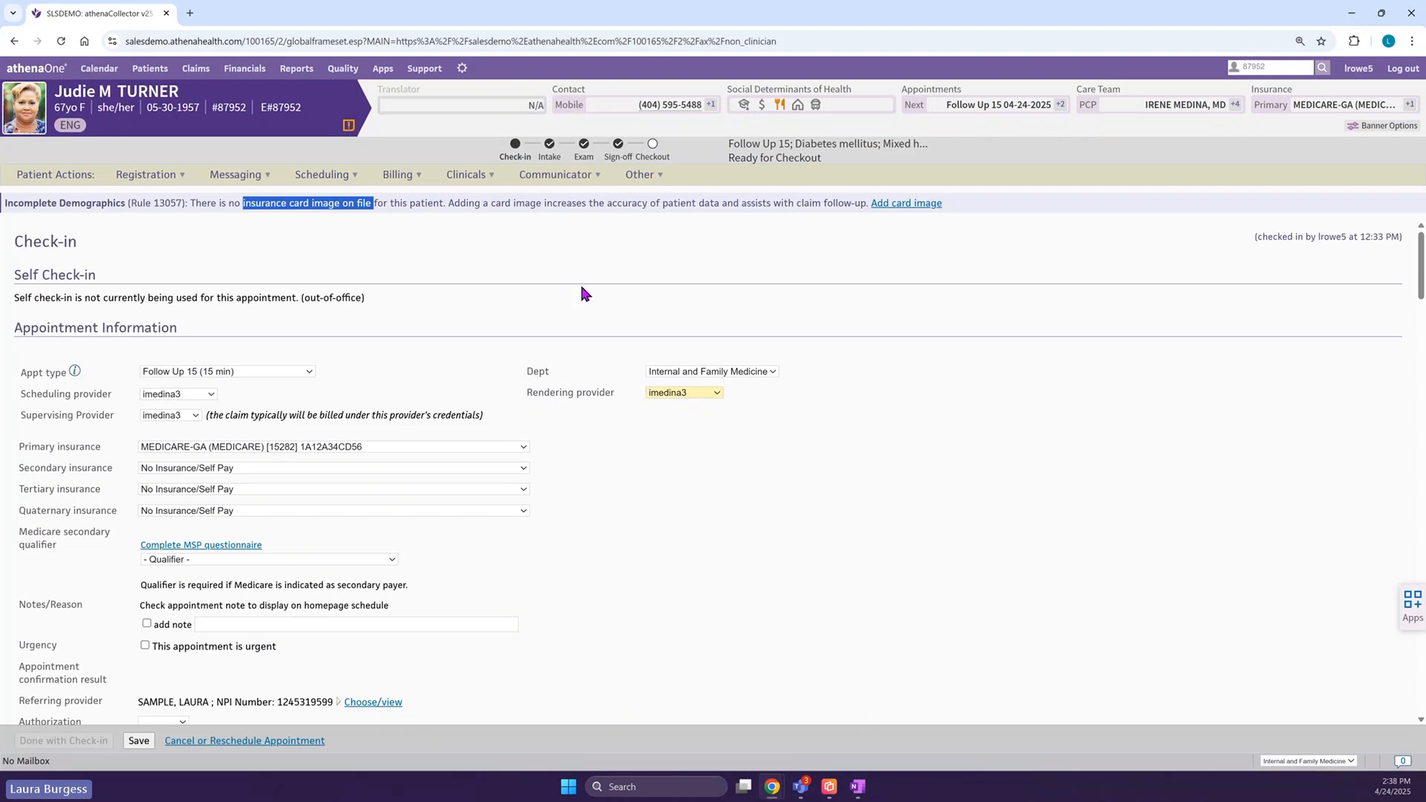
left_click(833, 458)
scroll(814, 431, "down", 1)
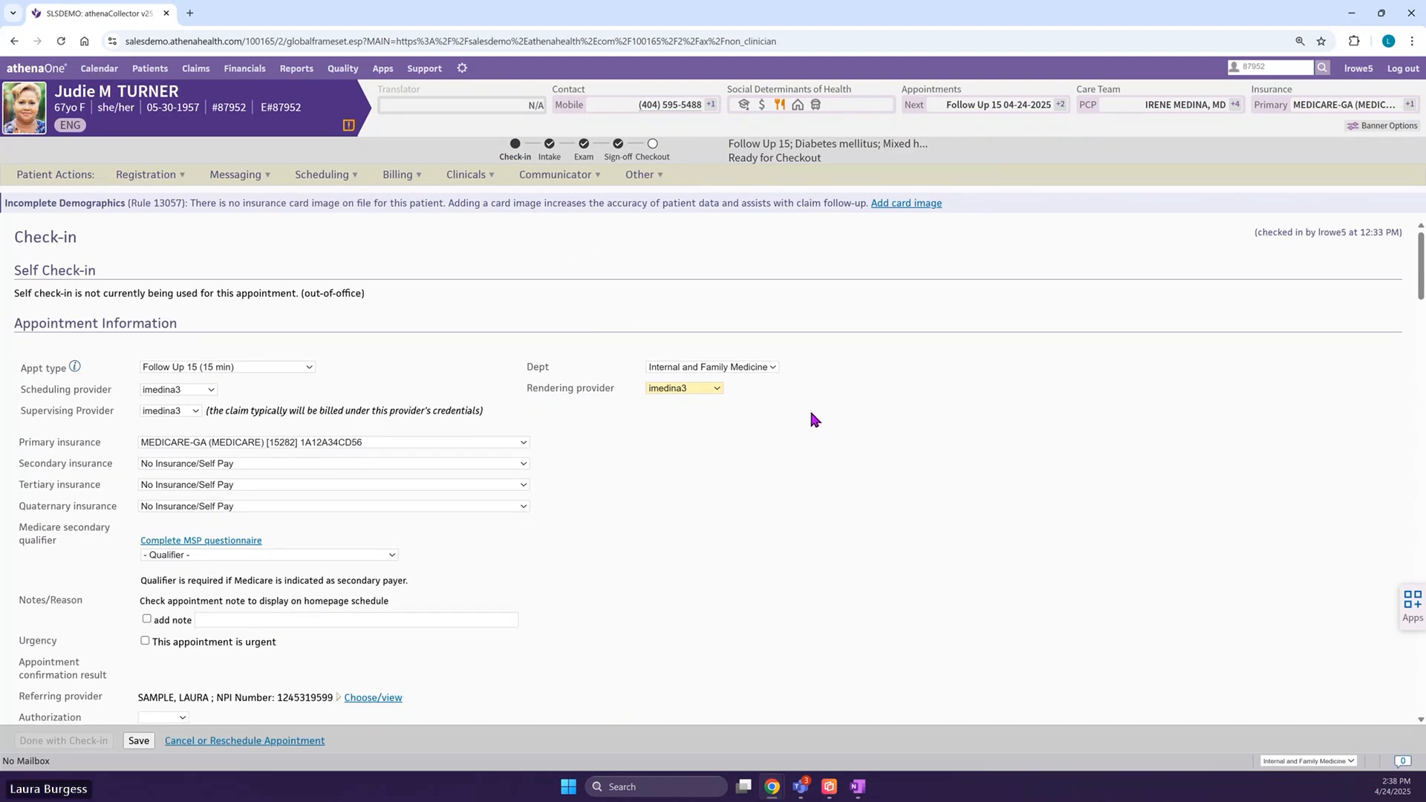
scroll(791, 413, "down", 1)
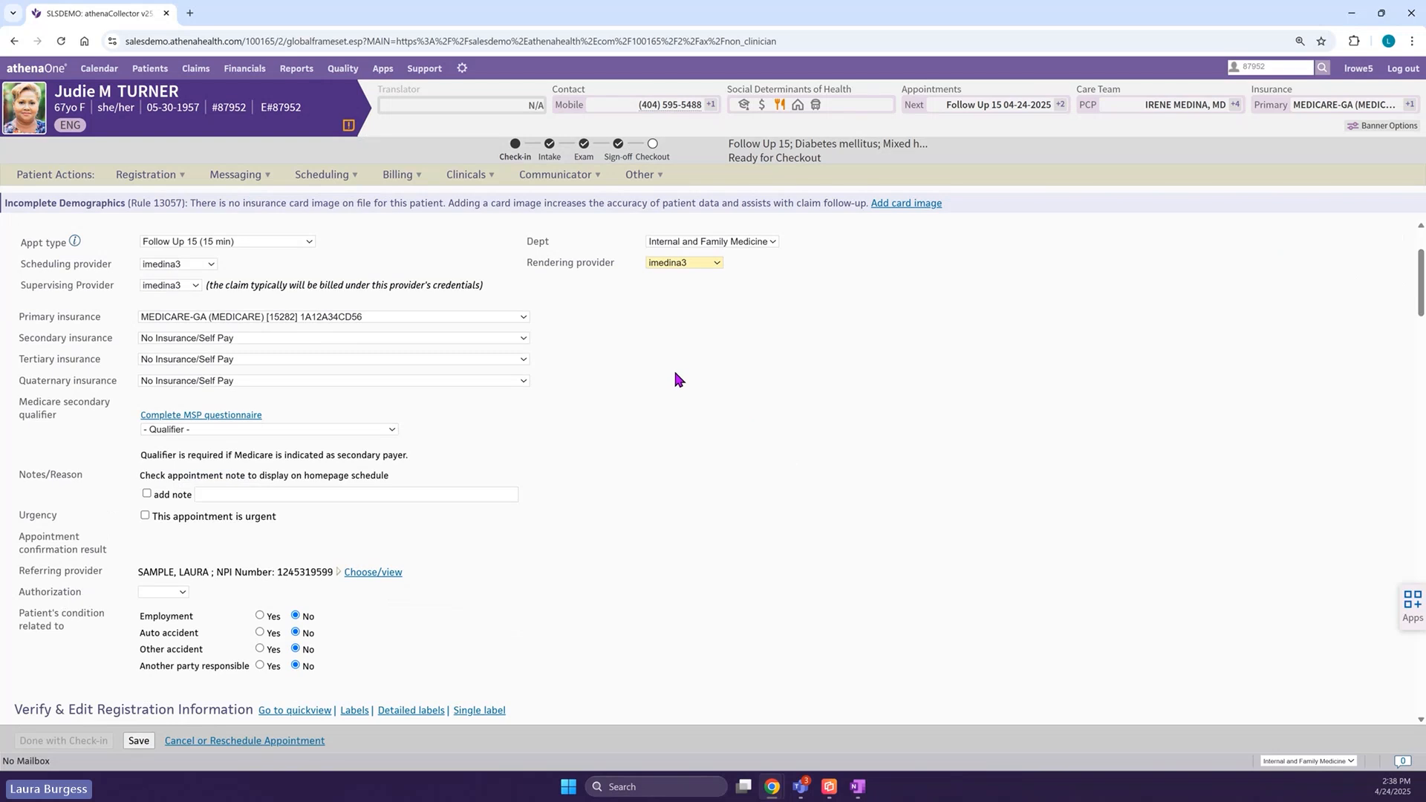
scroll(676, 376, "down", 1)
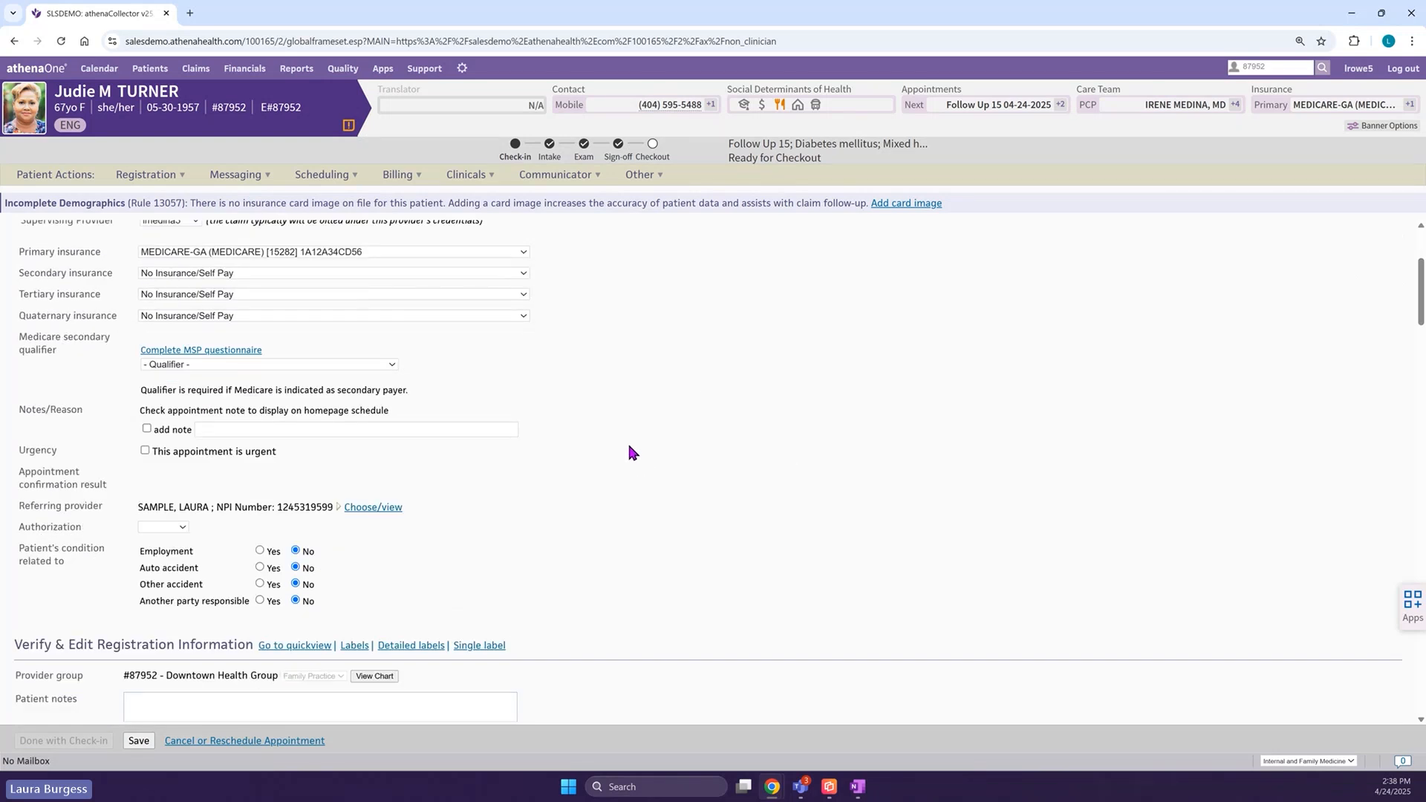
scroll(635, 451, "down", 1)
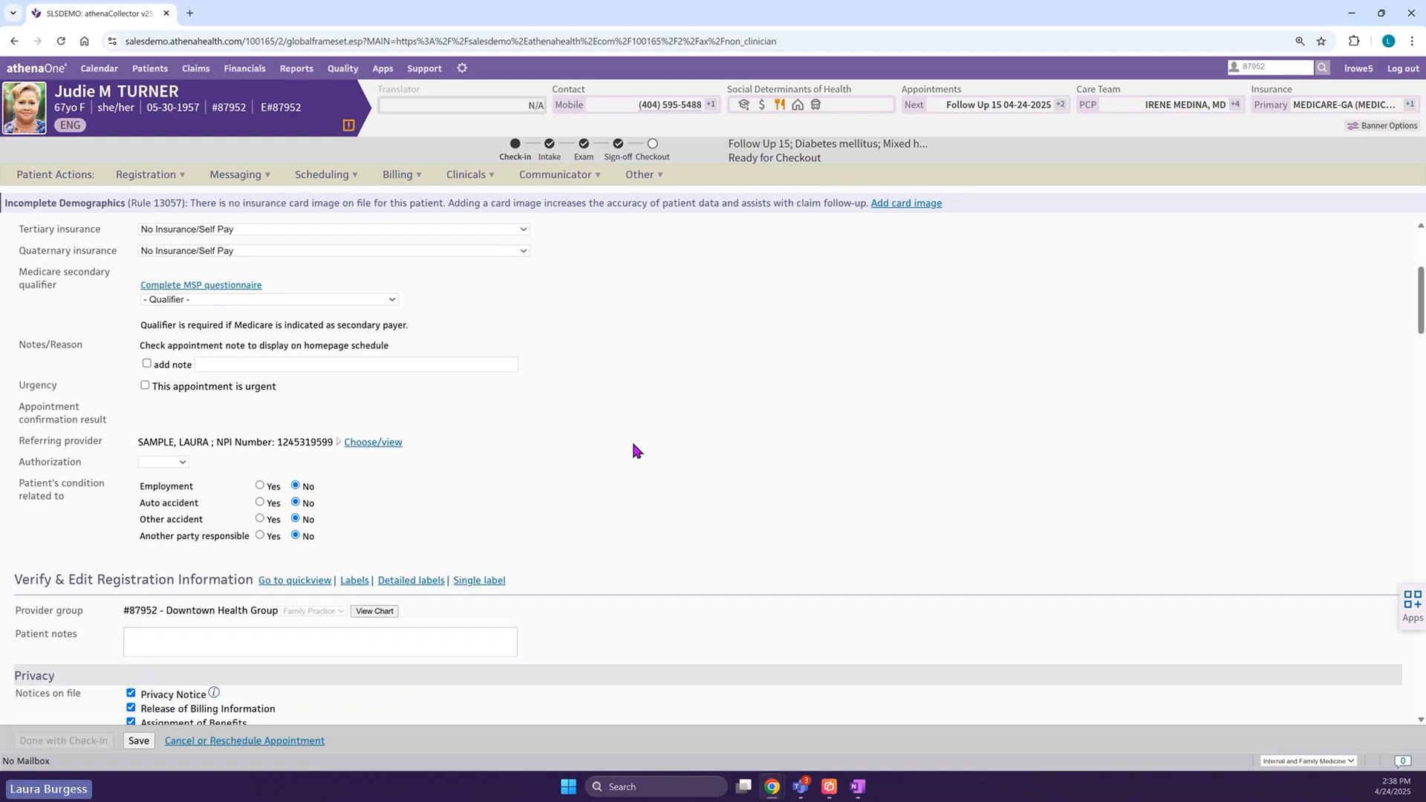
Review the patient's privacy notices, identification details, portal-access contacts and driver's license section on the Check-in page.
scroll(802, 401, "down", 3)
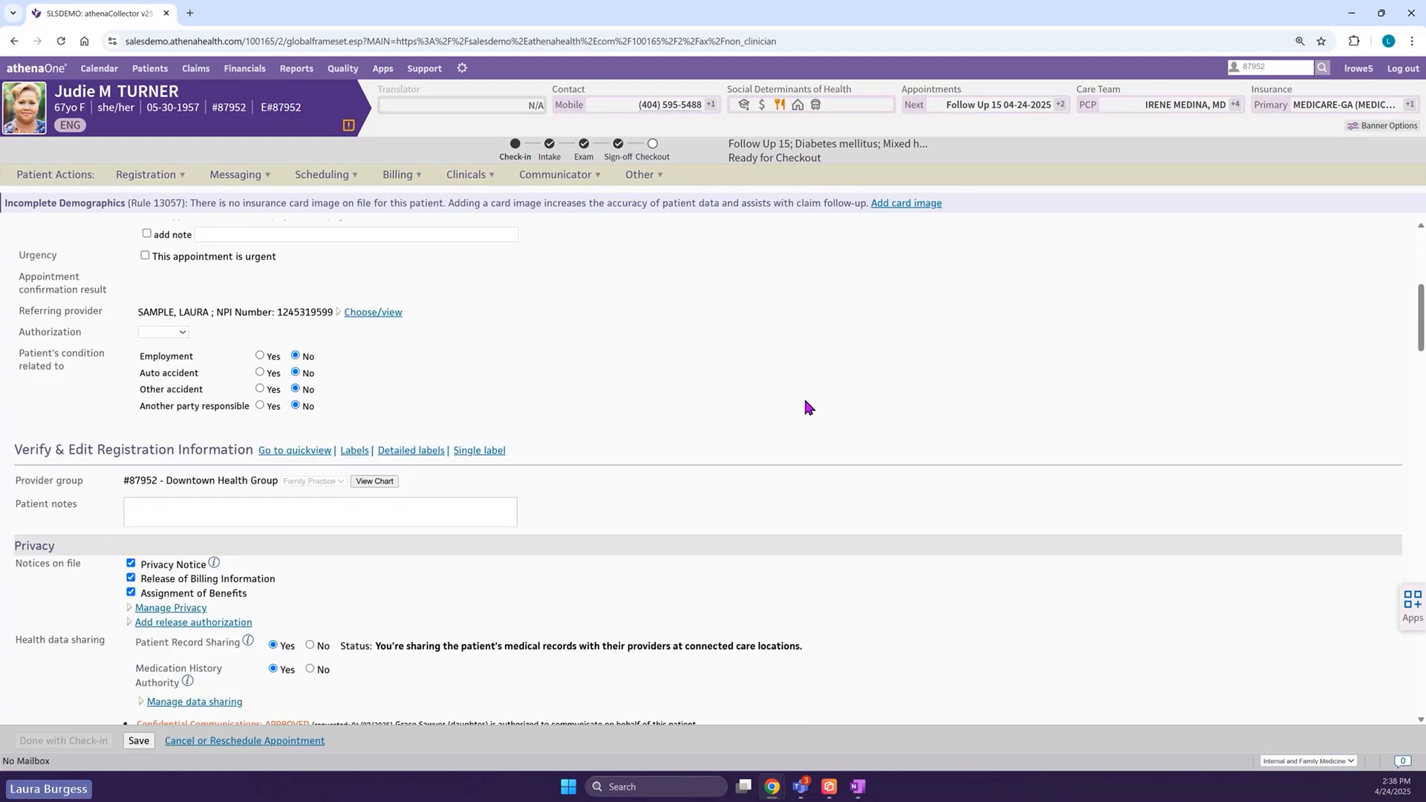
scroll(799, 429, "down", 3)
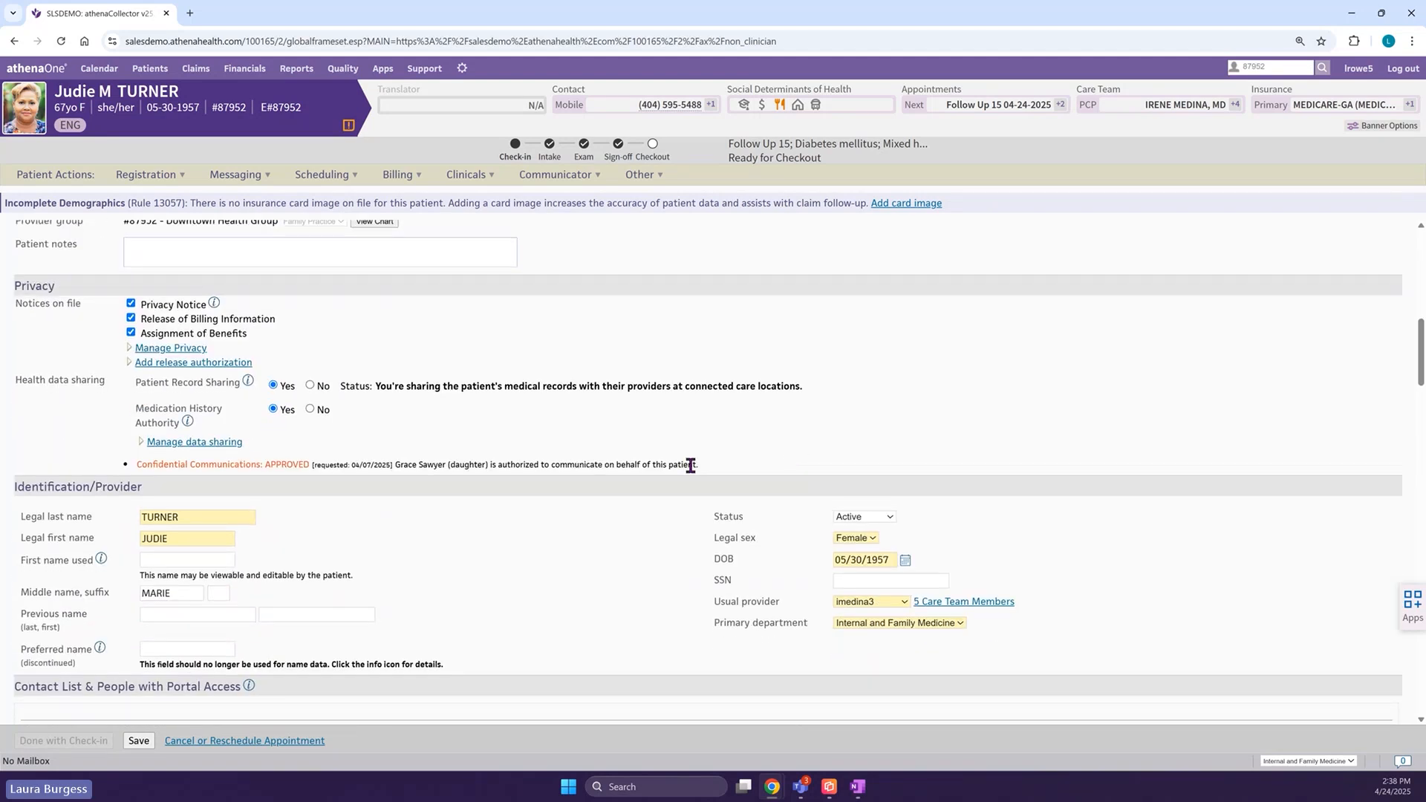
scroll(657, 490, "down", 1)
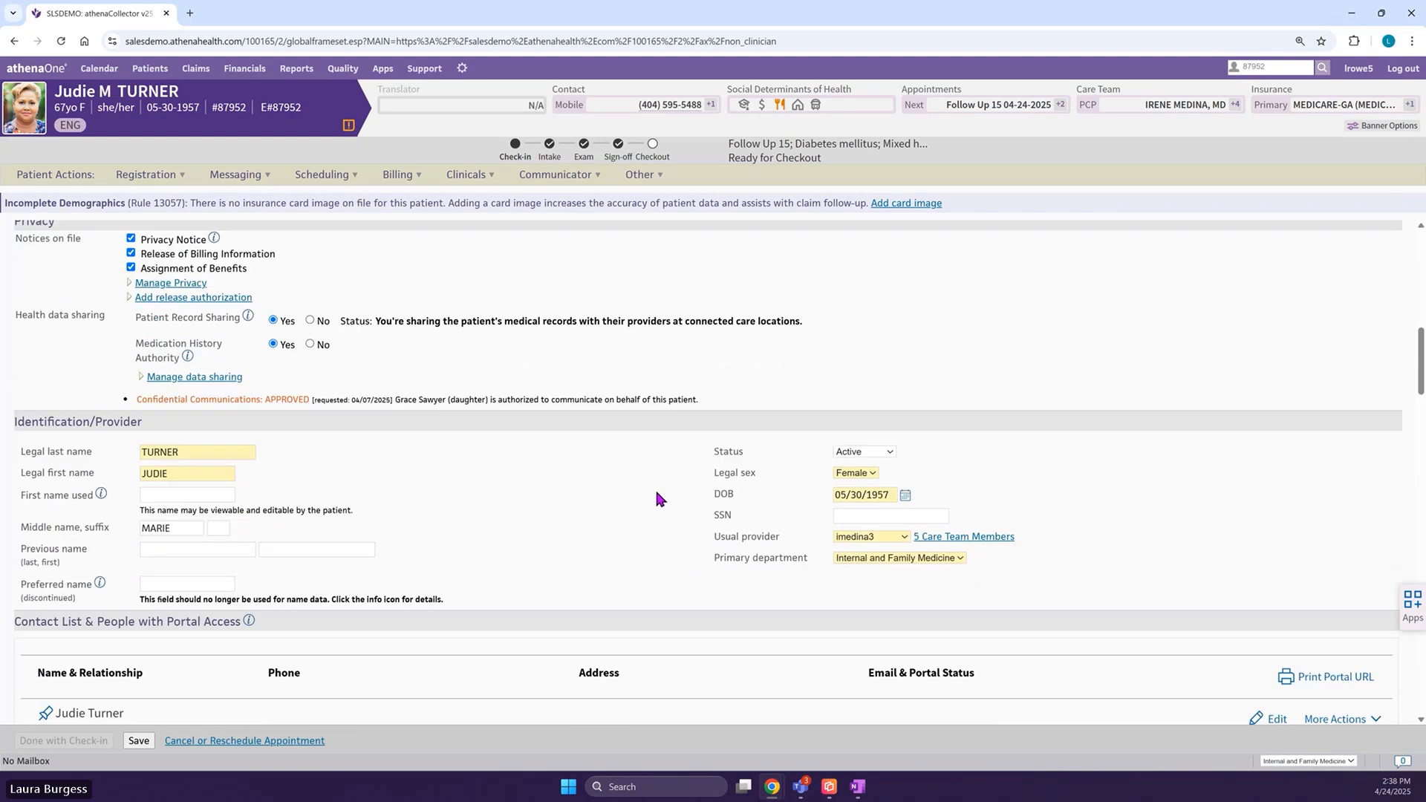
scroll(646, 505, "down", 2)
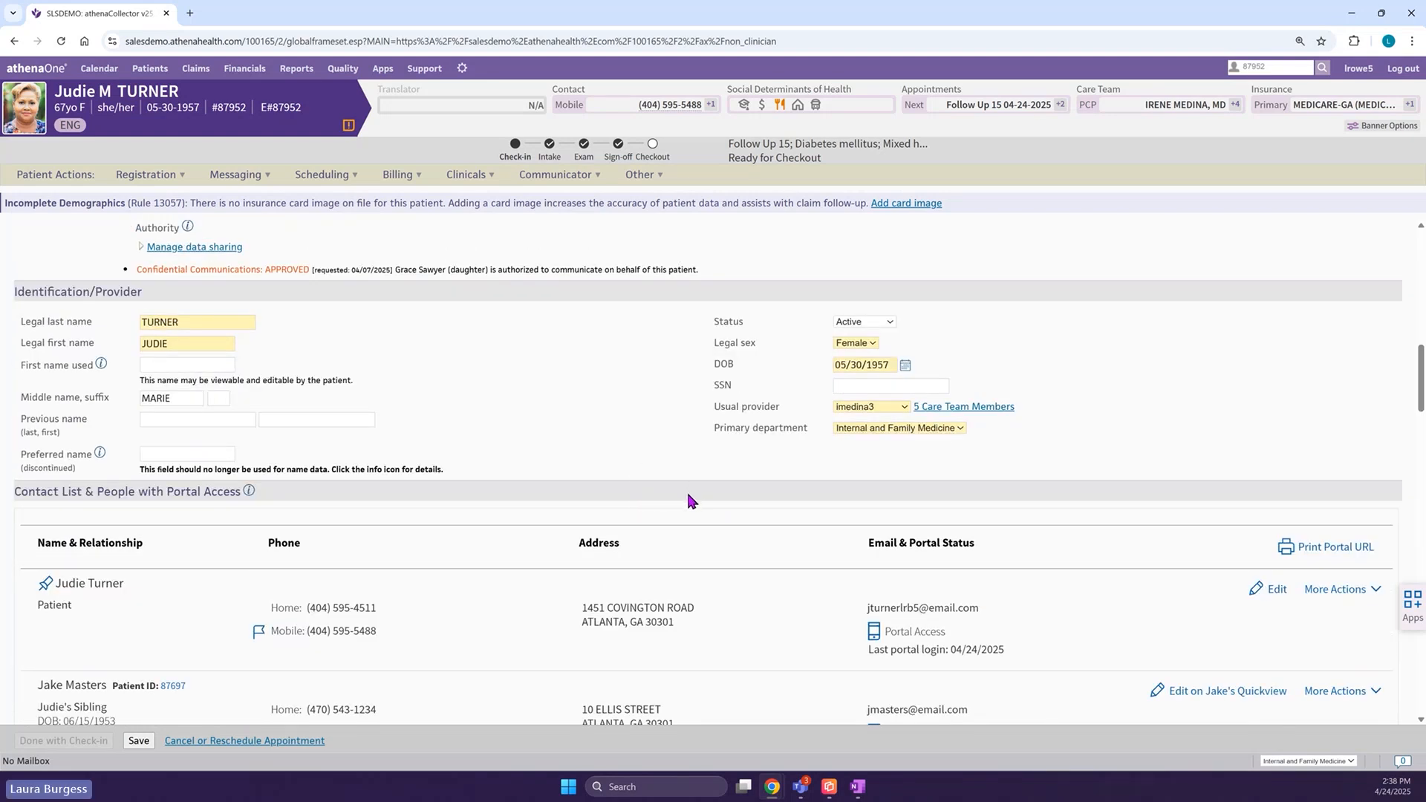
scroll(685, 490, "down", 1)
scroll(712, 464, "down", 2)
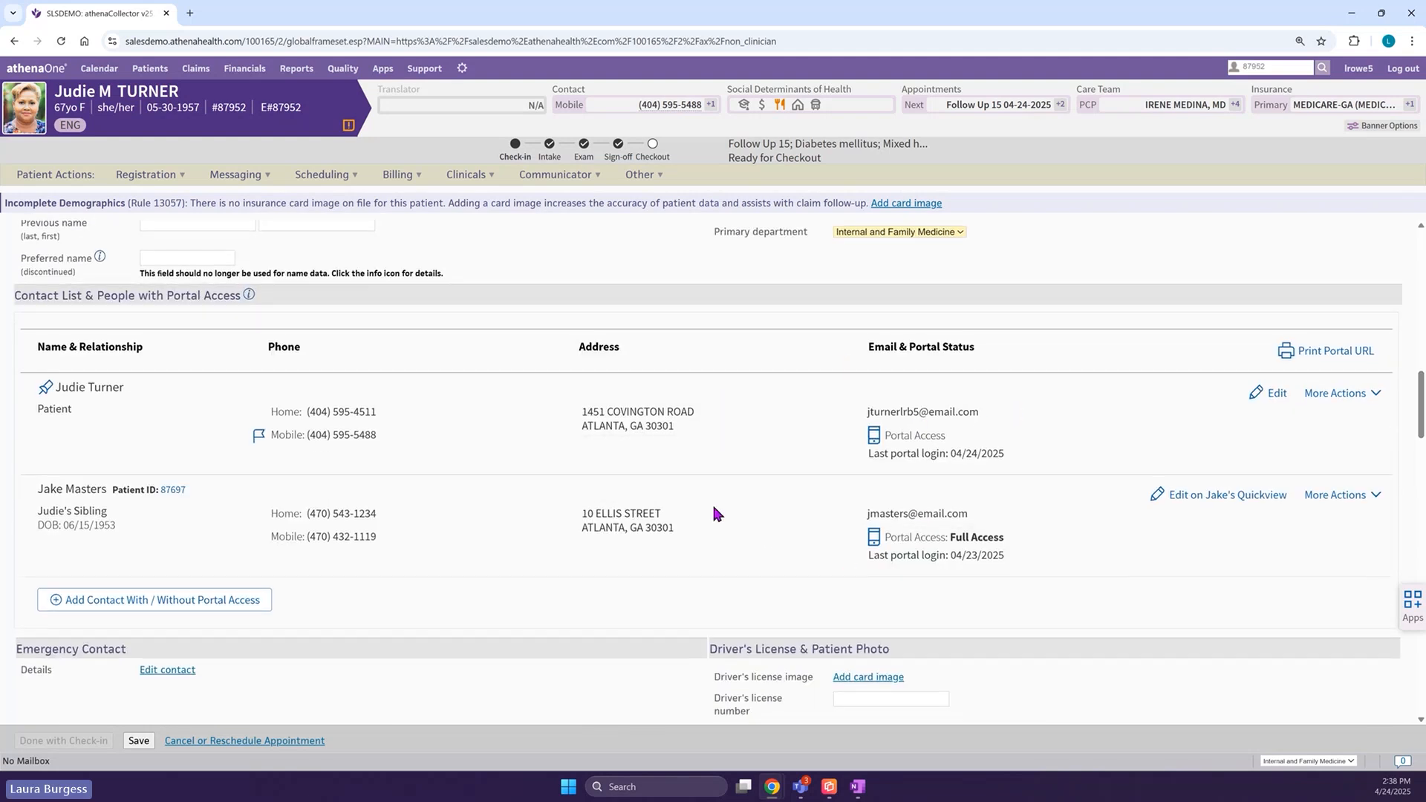
scroll(711, 502, "down", 3)
scroll(702, 494, "down", 5)
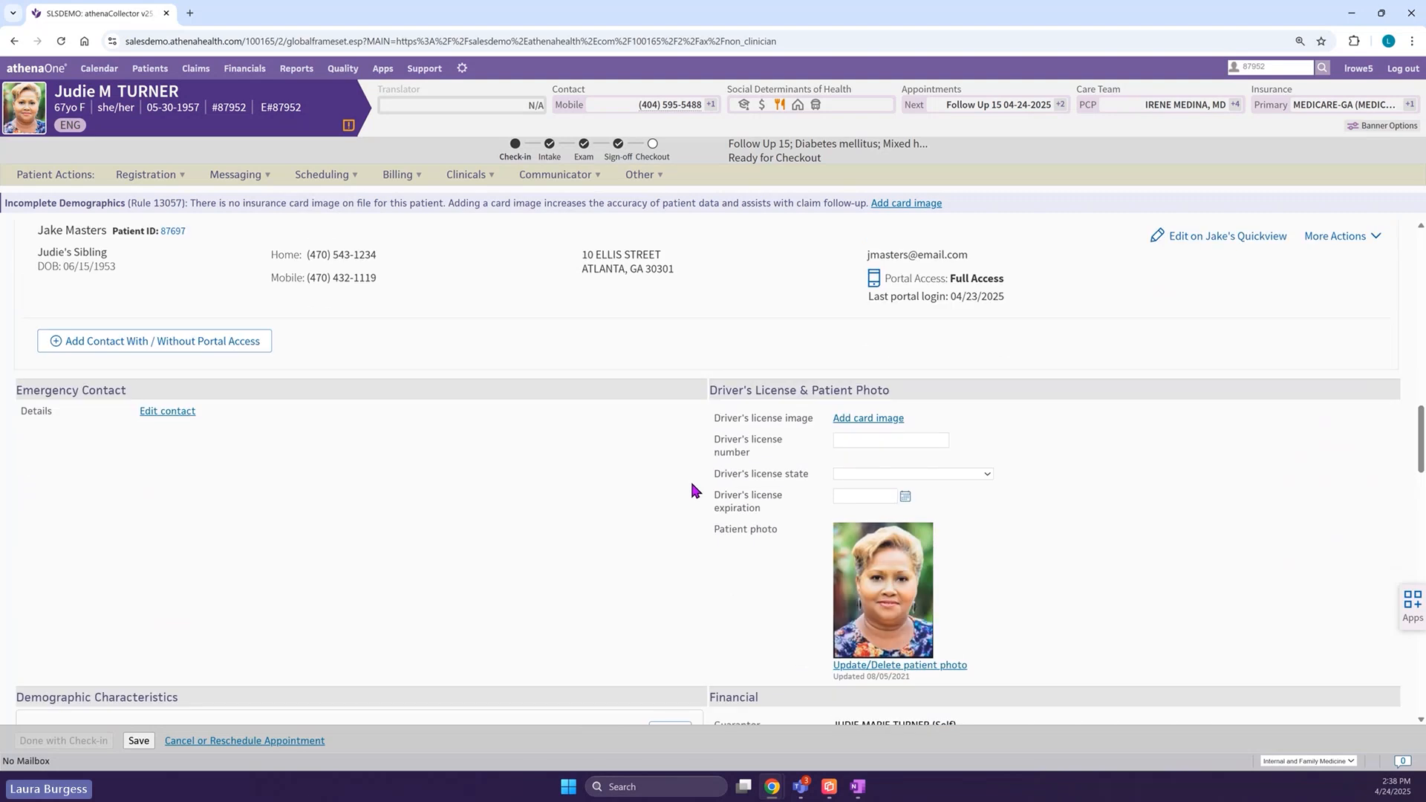
Review the demographic characteristics, financial, care summary and additional information sections of the patient's registration.
scroll(683, 464, "down", 1)
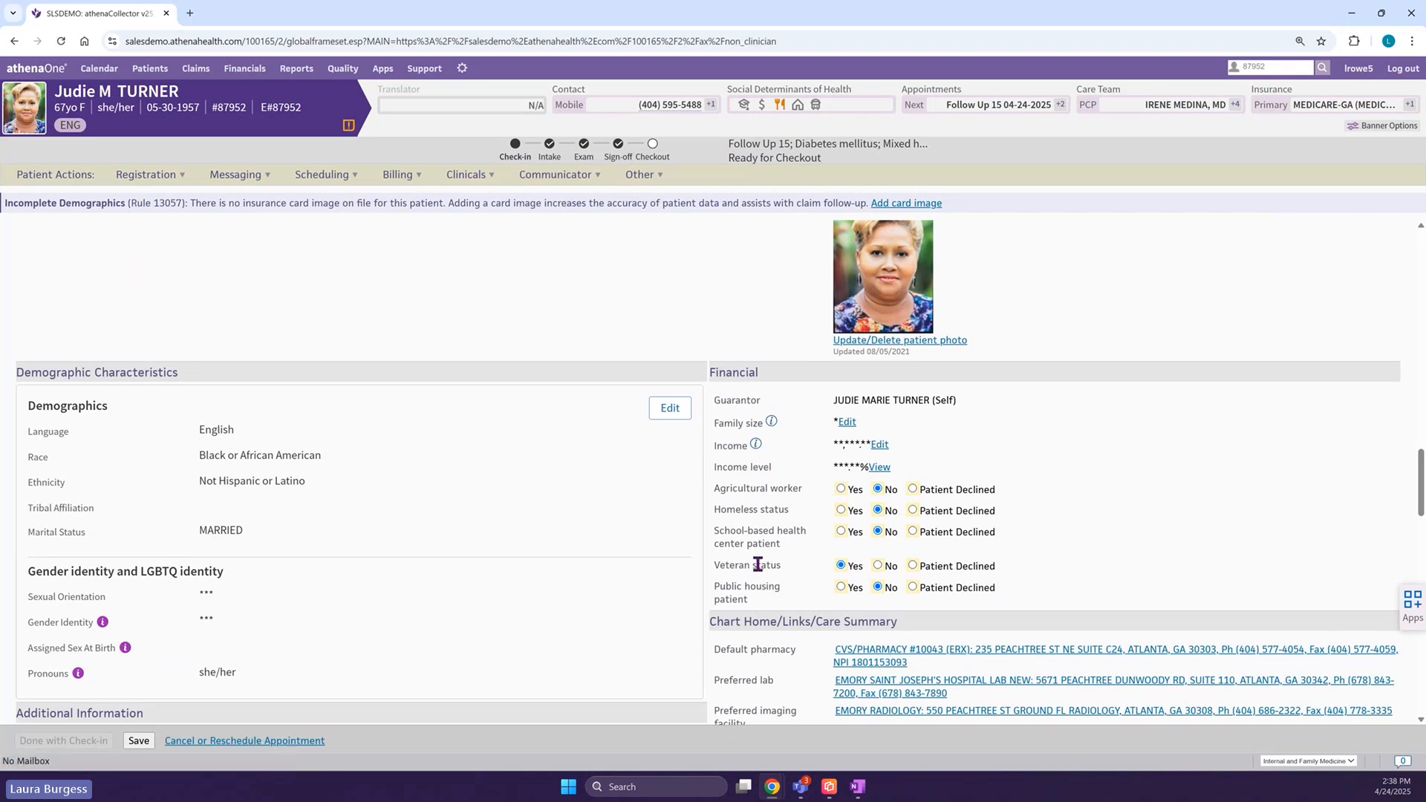
scroll(649, 515, "down", 4)
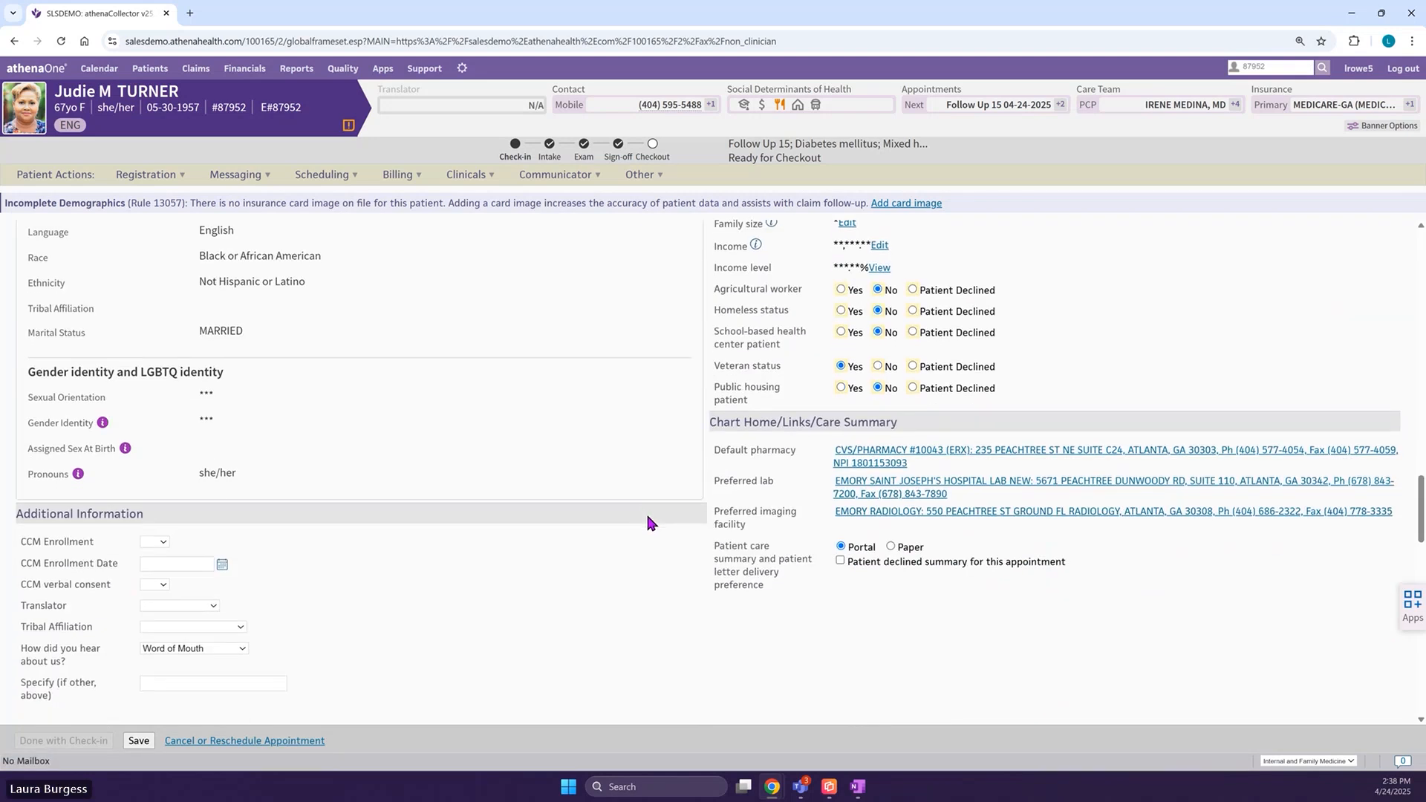
scroll(631, 513, "down", 2)
scroll(628, 512, "down", 1)
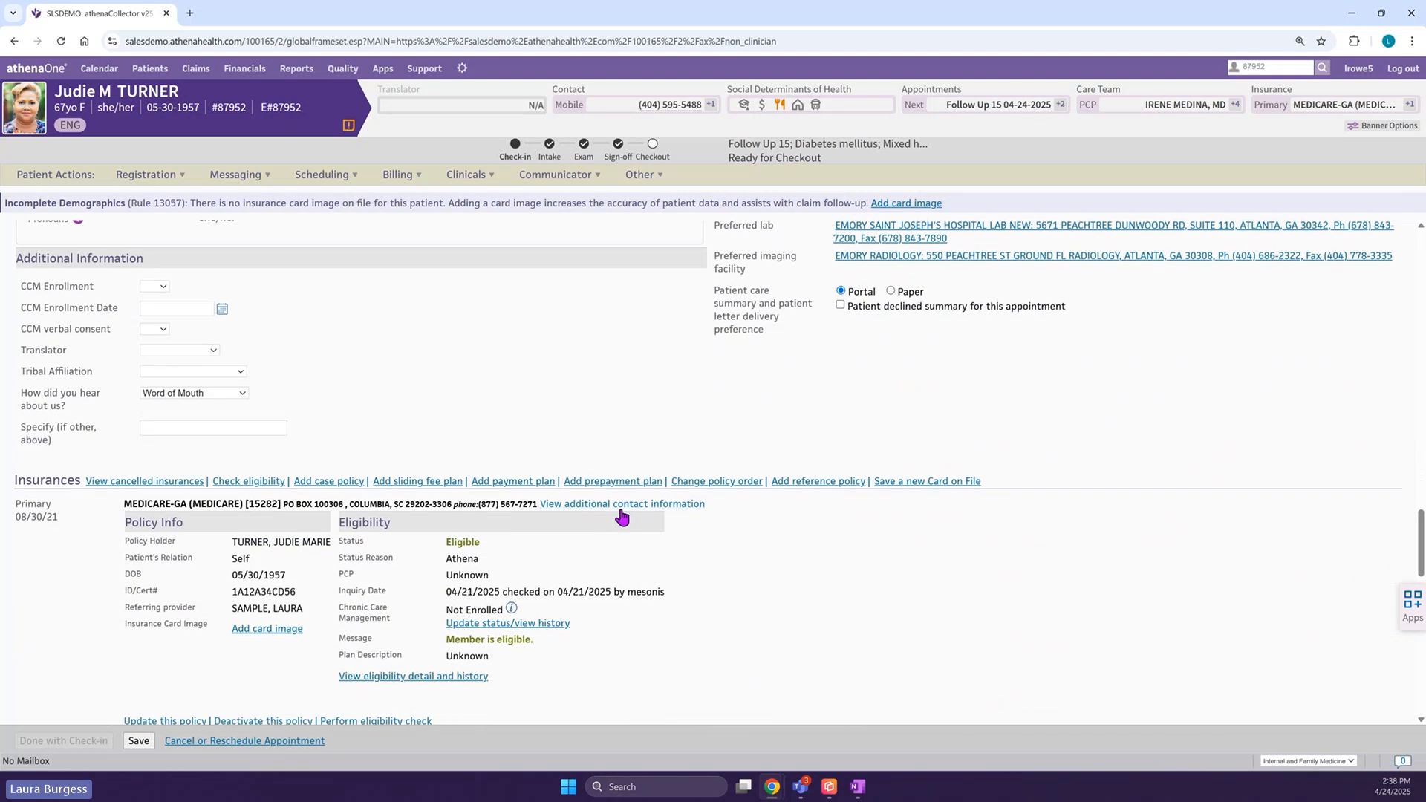
Examine the primary insurance policy's eligibility details and the sliding fee schedule in the Insurances section.
scroll(626, 516, "down", 2)
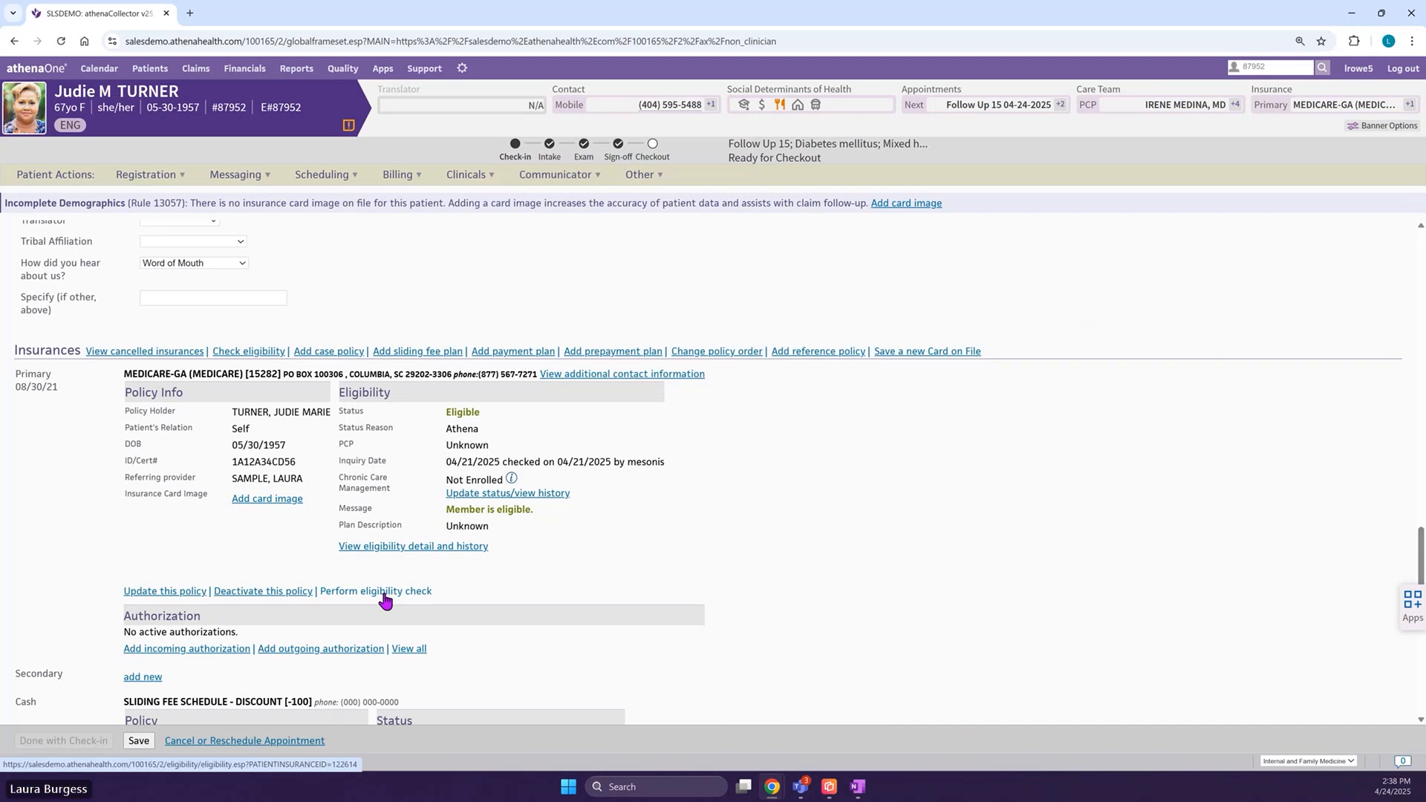
scroll(384, 599, "down", 3)
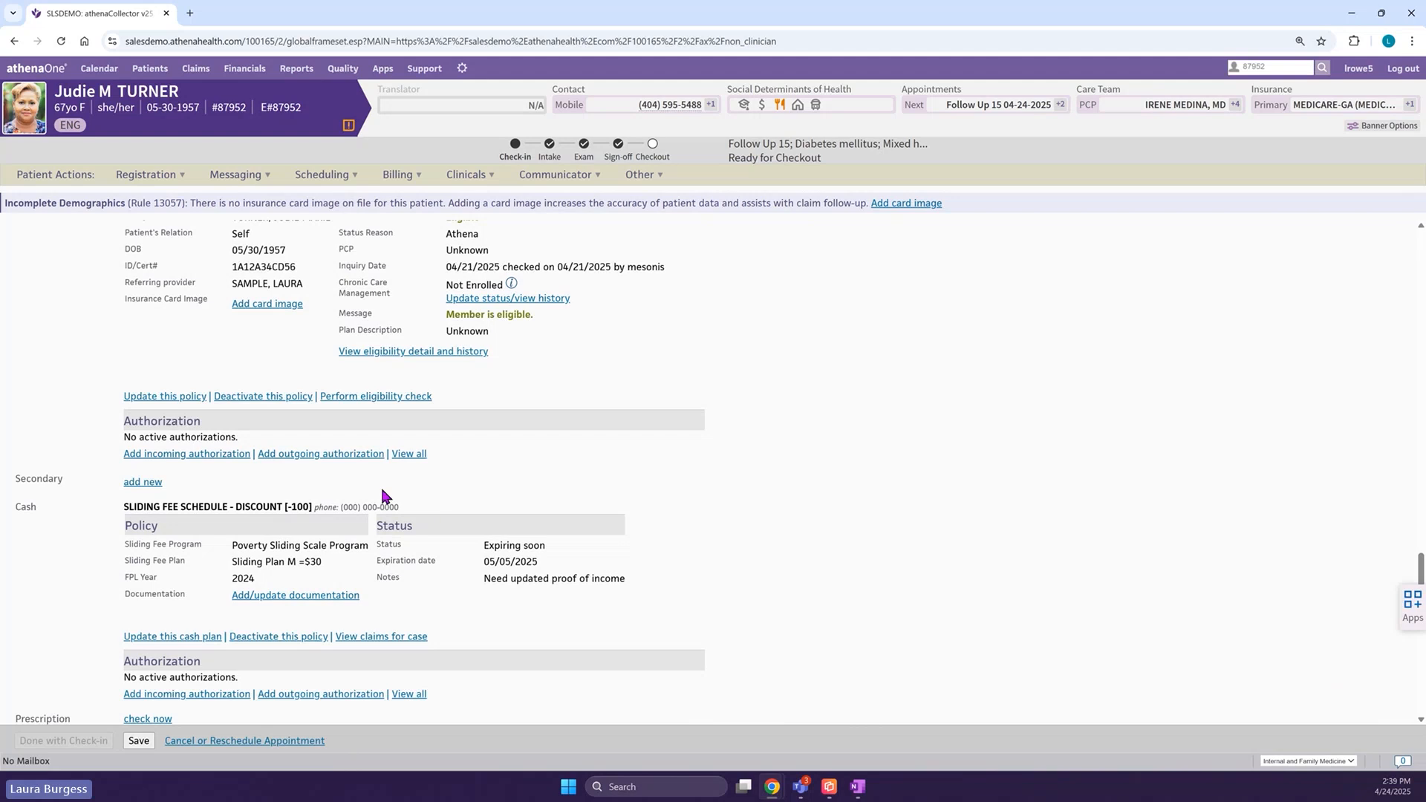
scroll(471, 560, "down", 1)
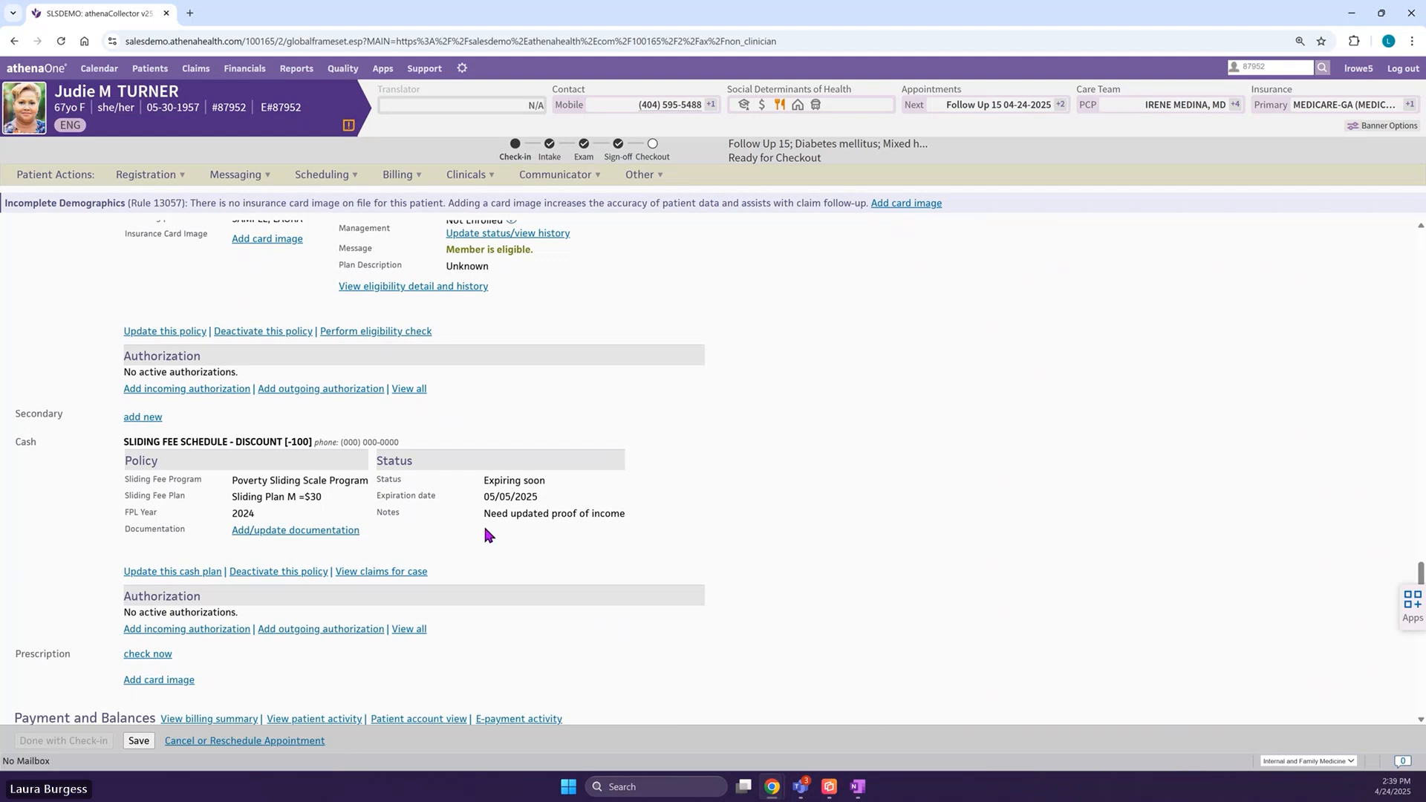
scroll(679, 496, "up", 2)
scroll(685, 513, "up", 3)
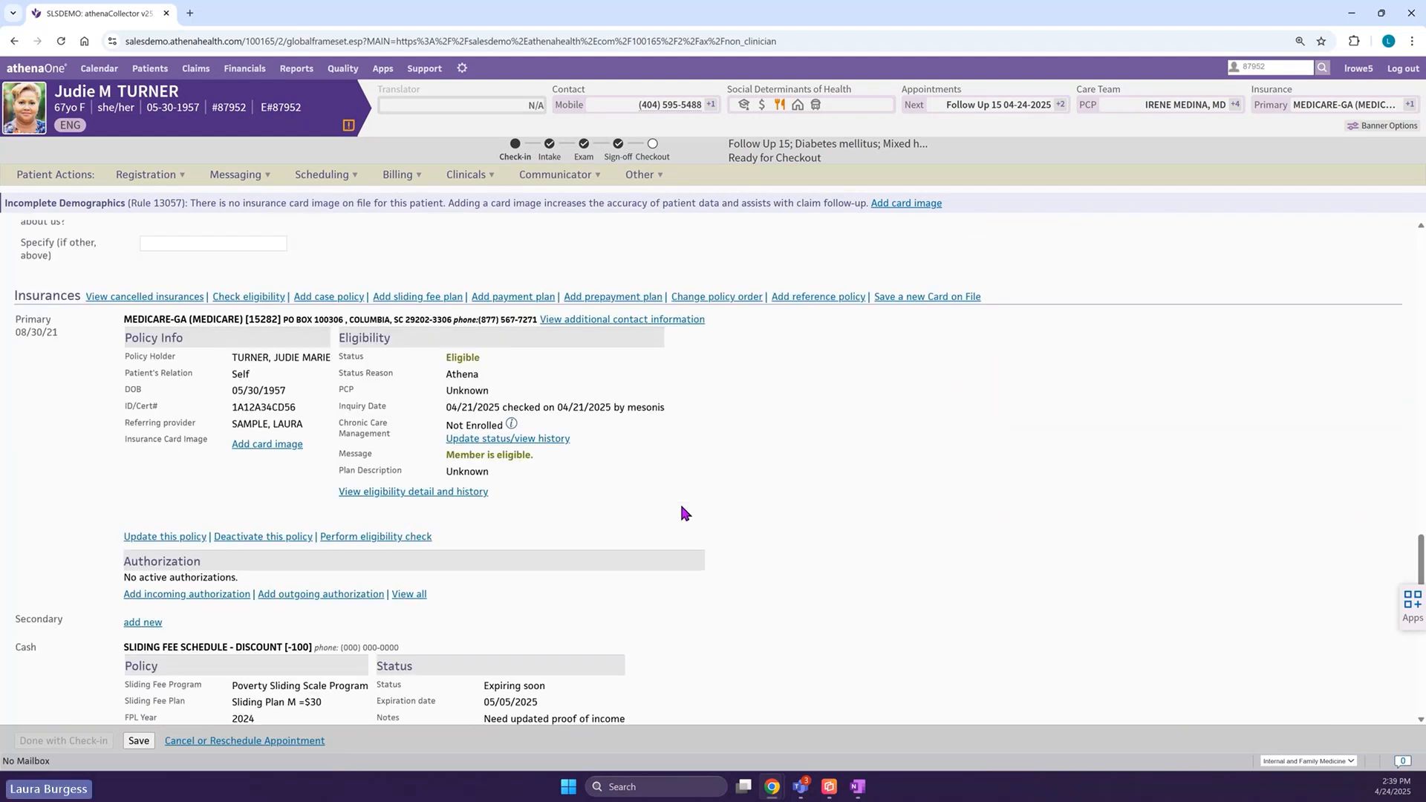
scroll(297, 606, "down", 1)
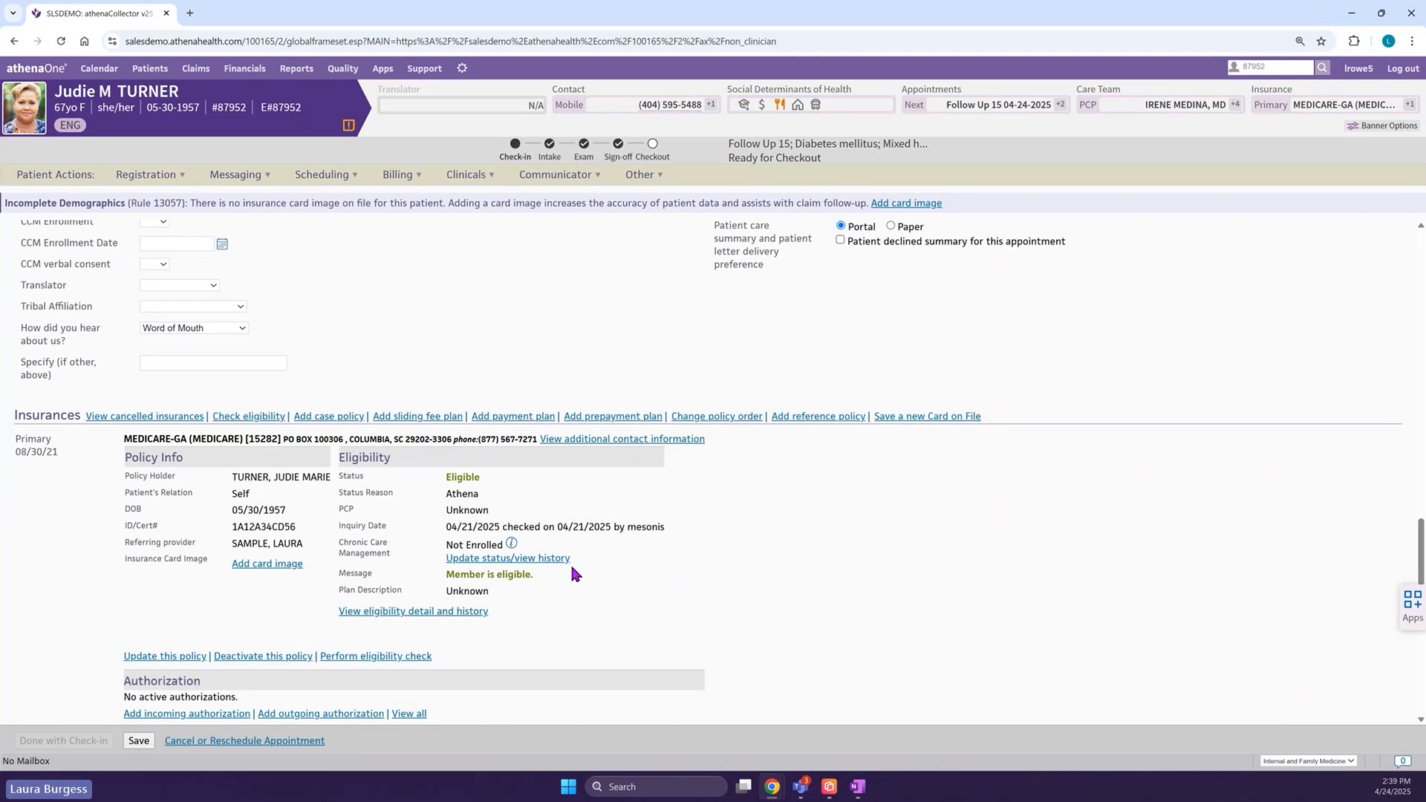
scroll(665, 597, "down", 1)
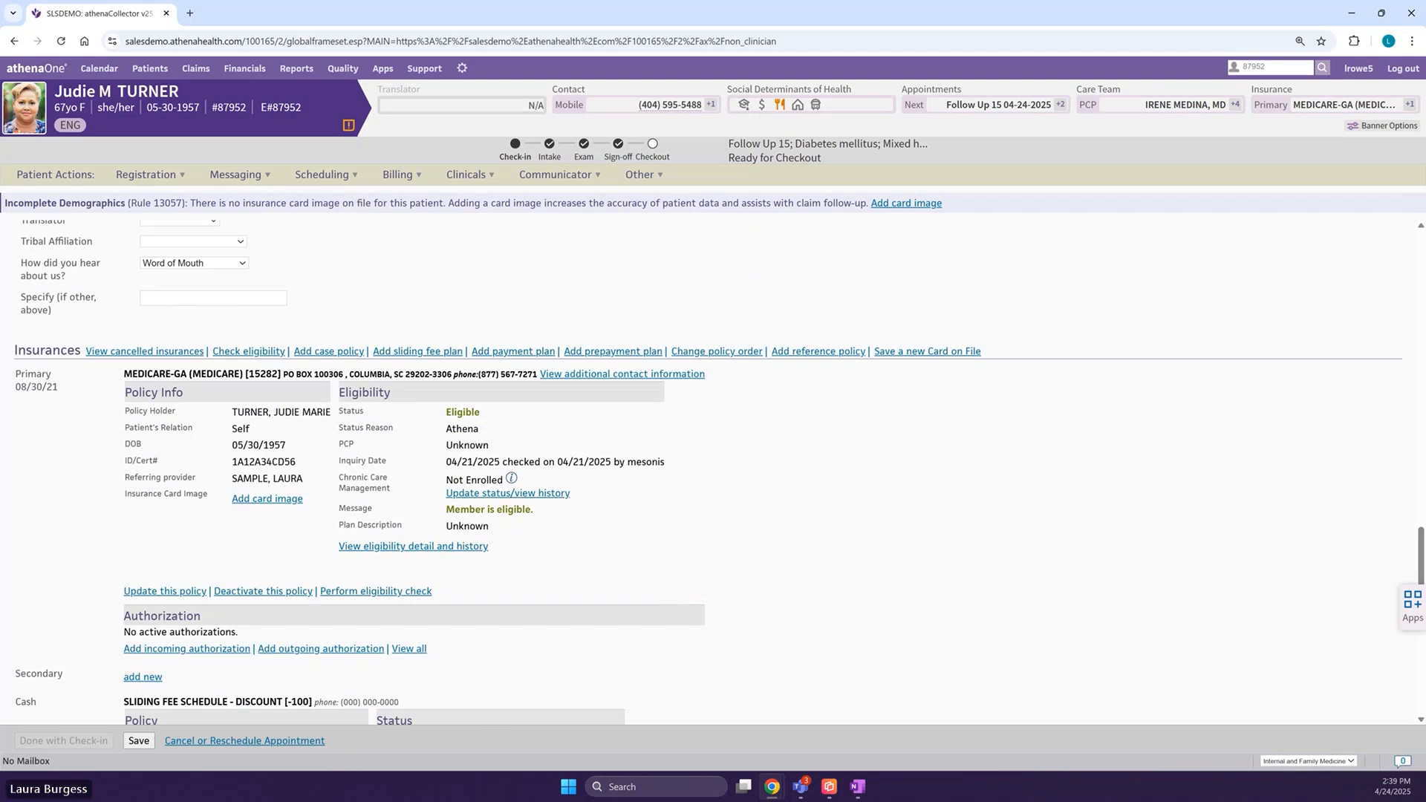
scroll(617, 635, "down", 6)
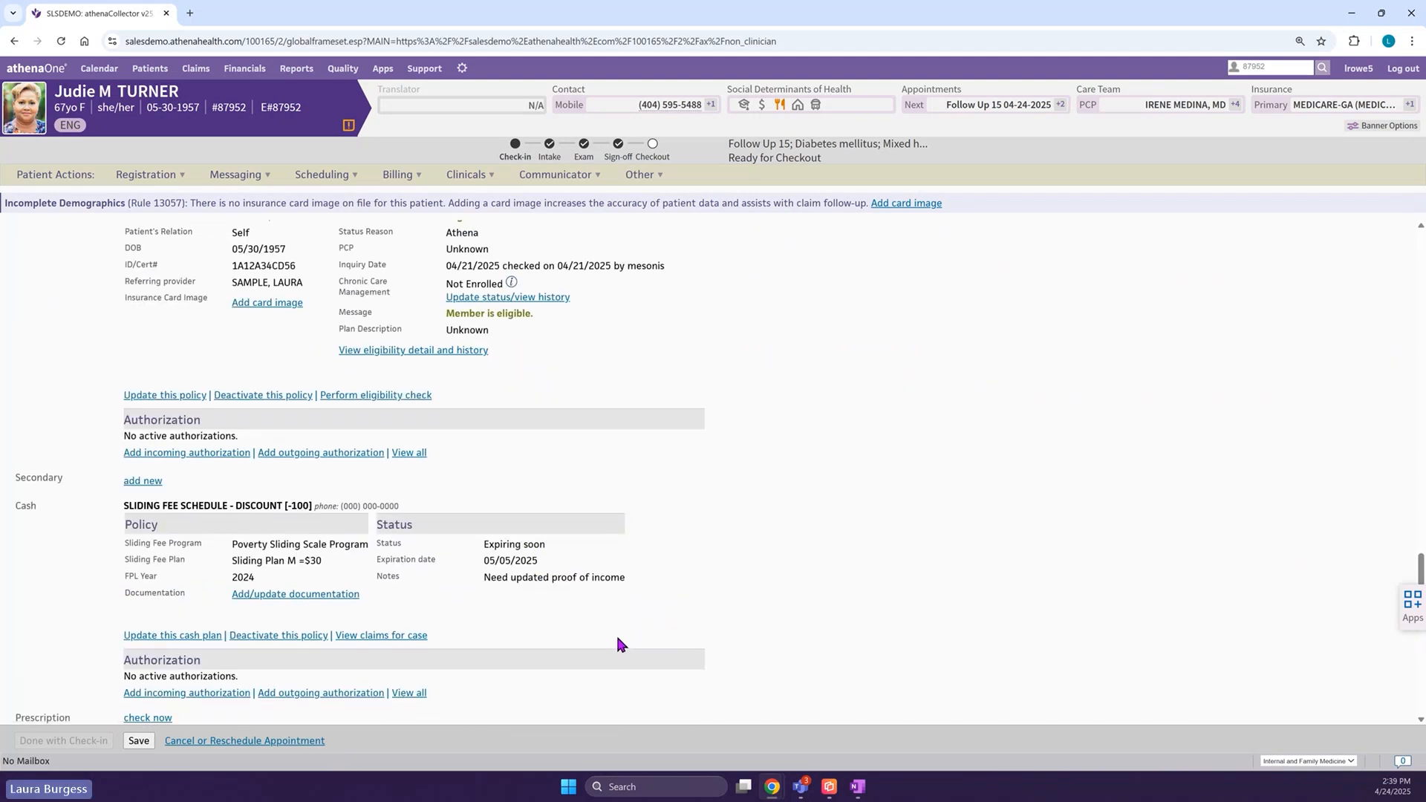
Review the Payment and Balances, Receipt and Forms sections at the end of the Check-in page.
scroll(615, 644, "down", 4)
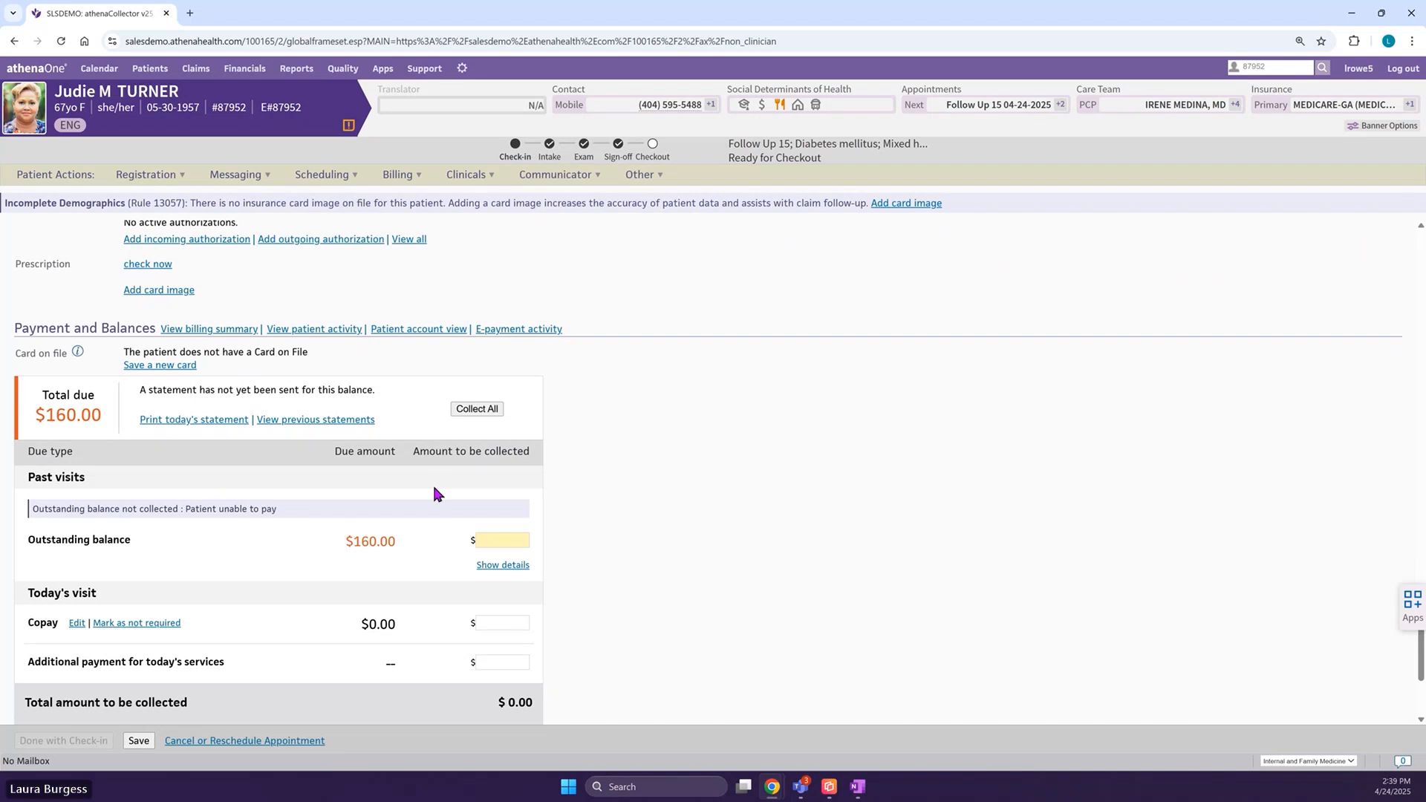
scroll(608, 494, "down", 3)
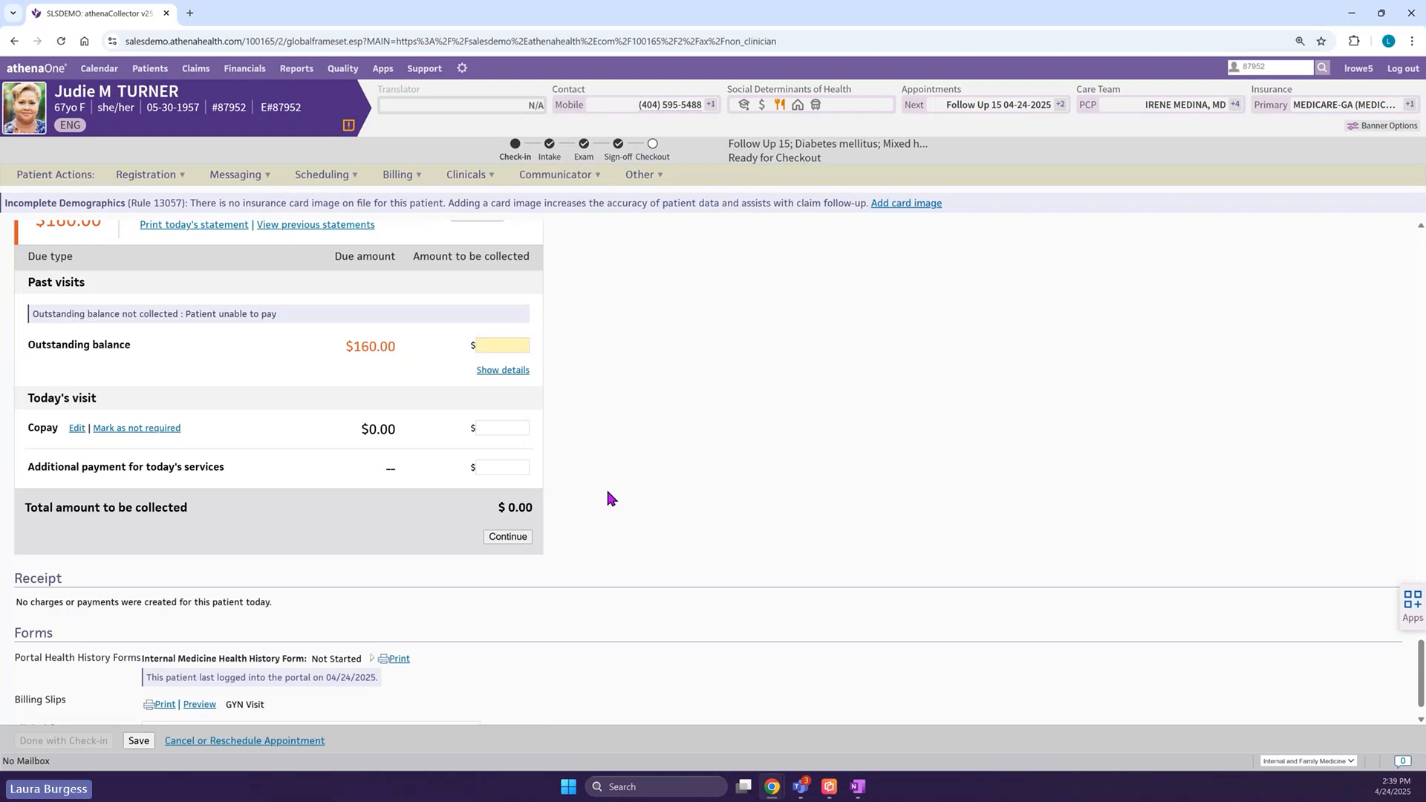
scroll(607, 498, "down", 1)
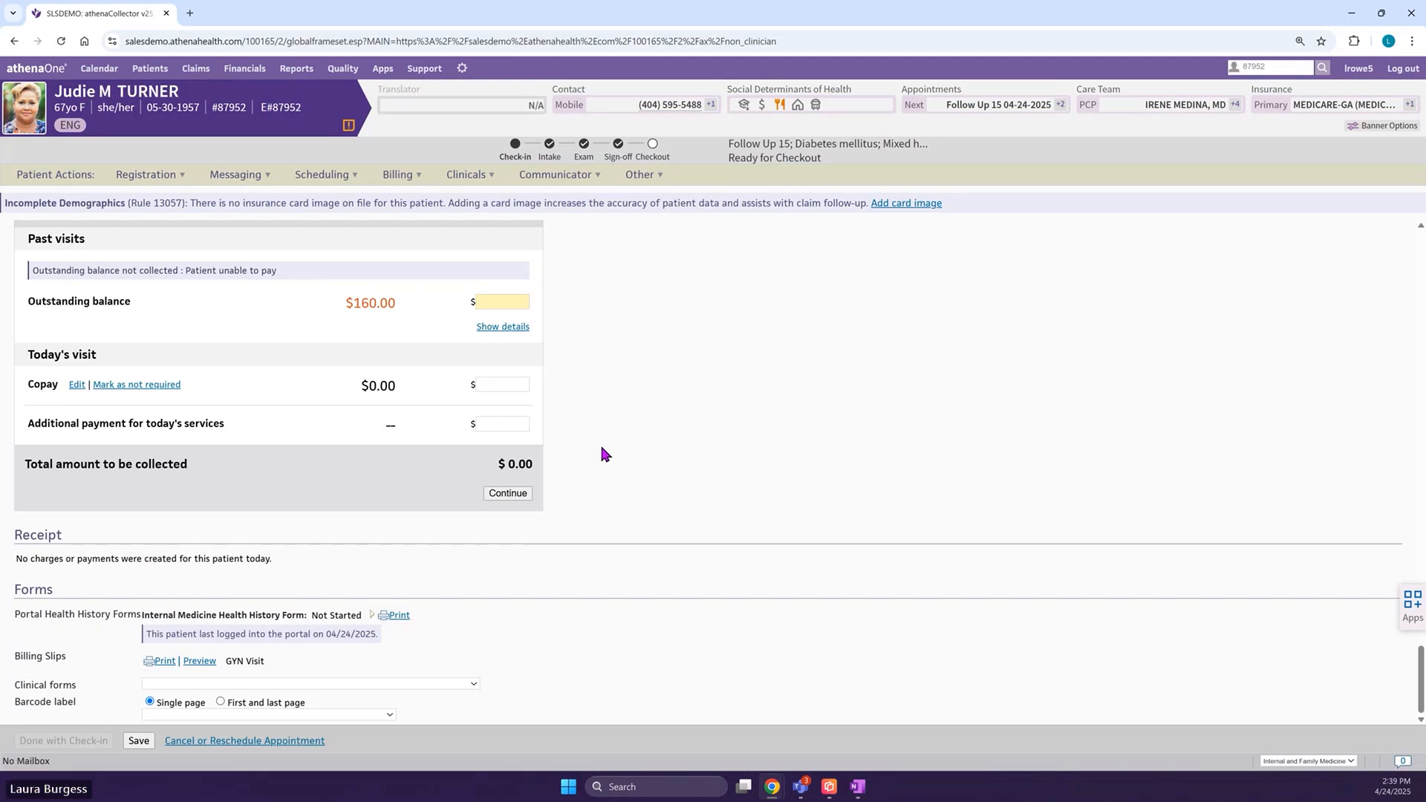
Return to the home page and switch the user homepage from the account details to Clinician.
left_click(46, 74)
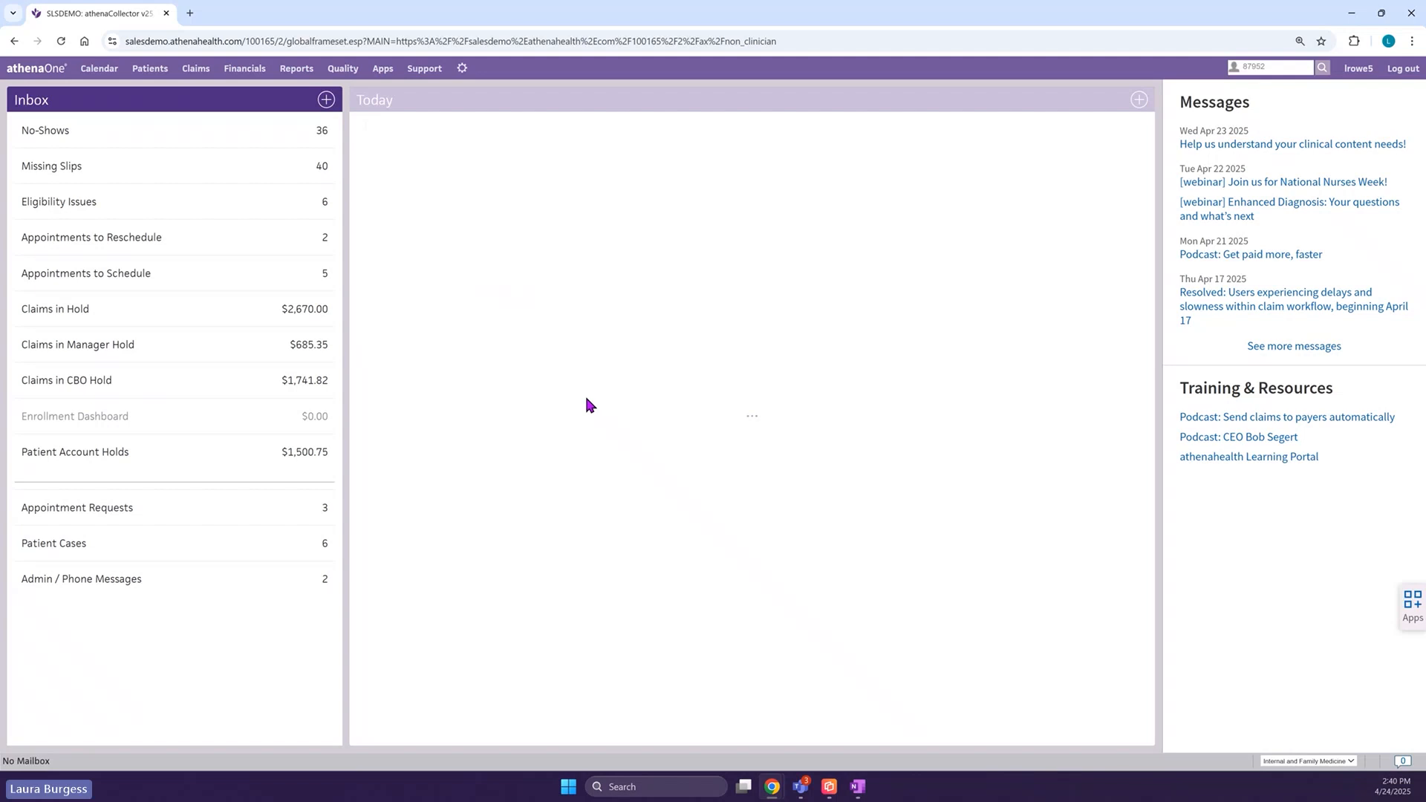
left_click(1361, 74)
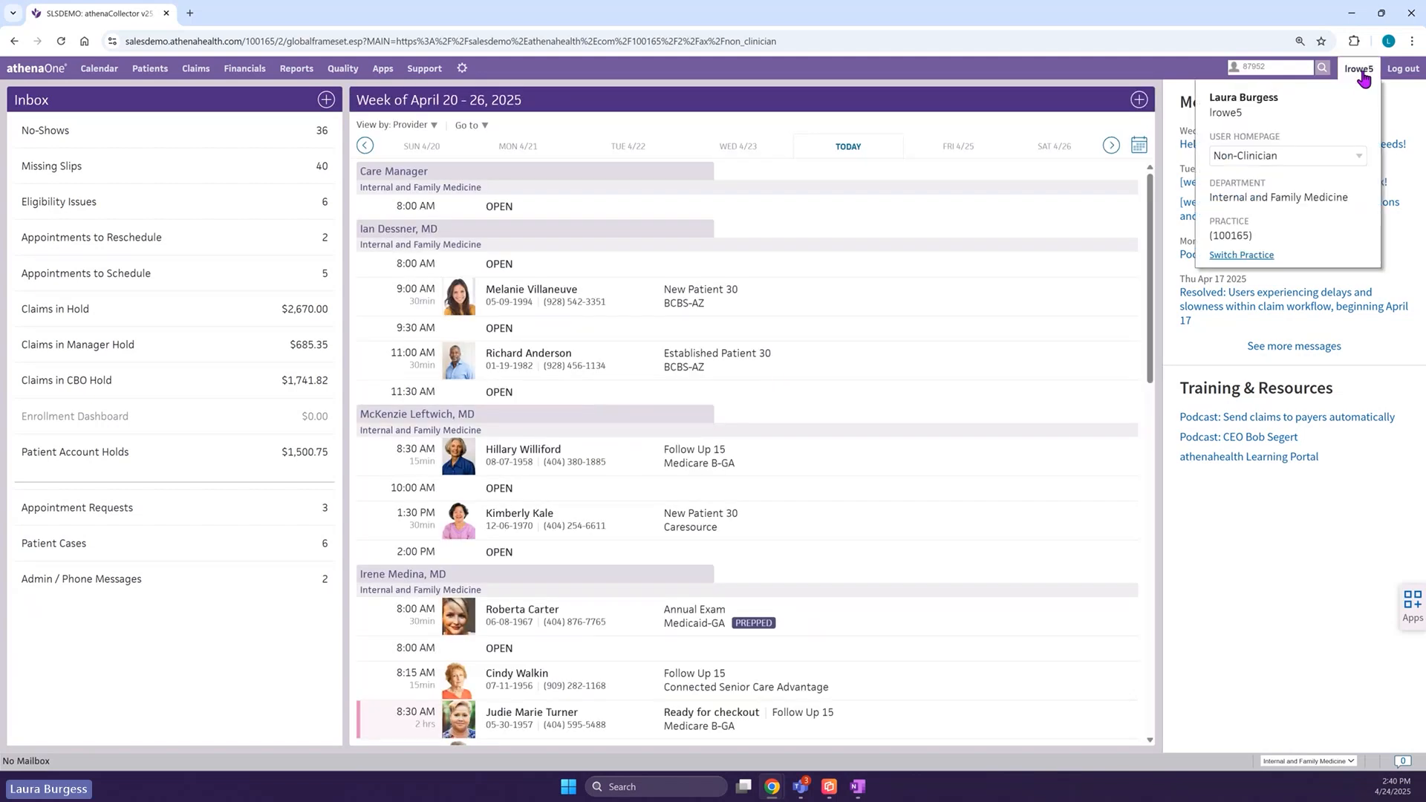
left_click(1315, 156)
left_click(1259, 195)
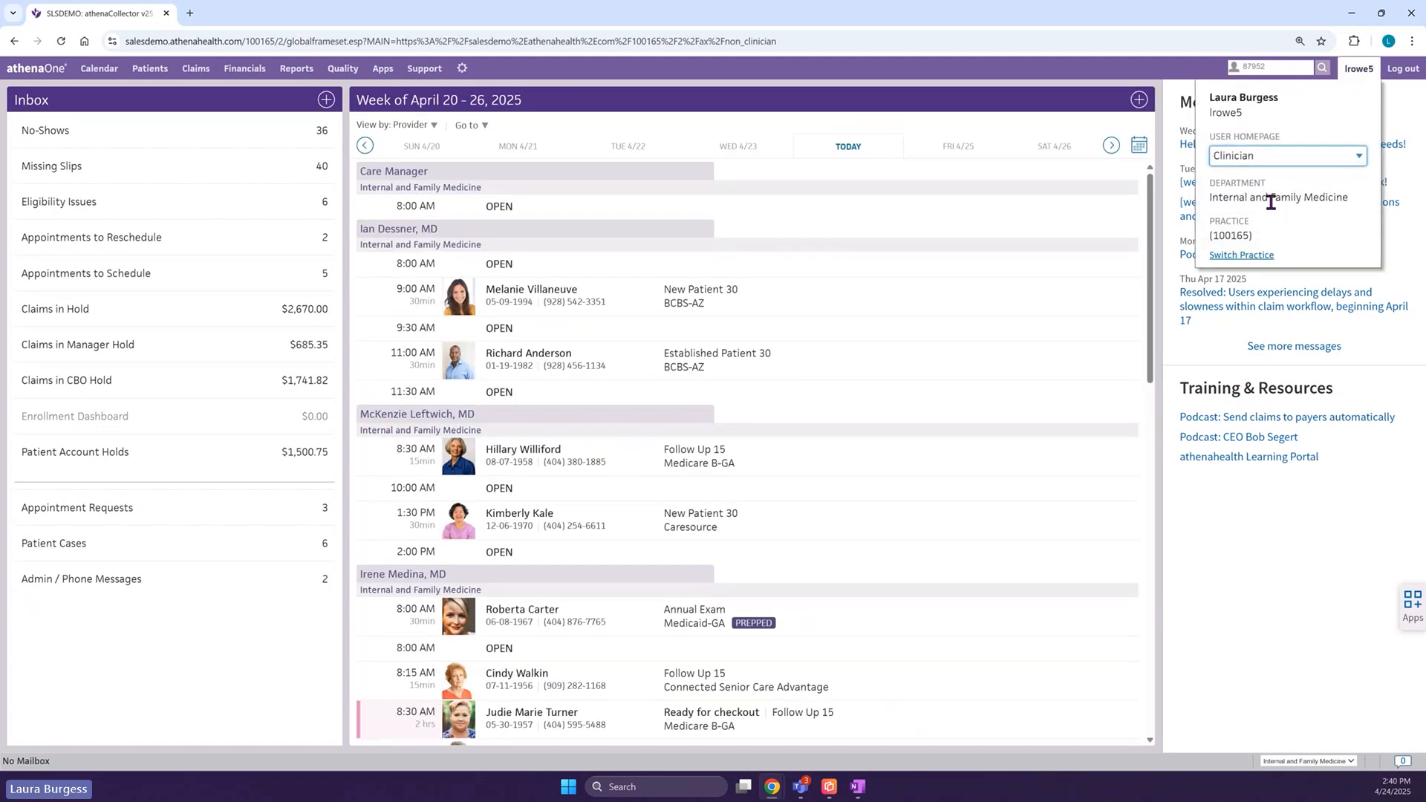
Review the department, user, staff and practice role options available for the clinician inbox.
left_click(327, 101)
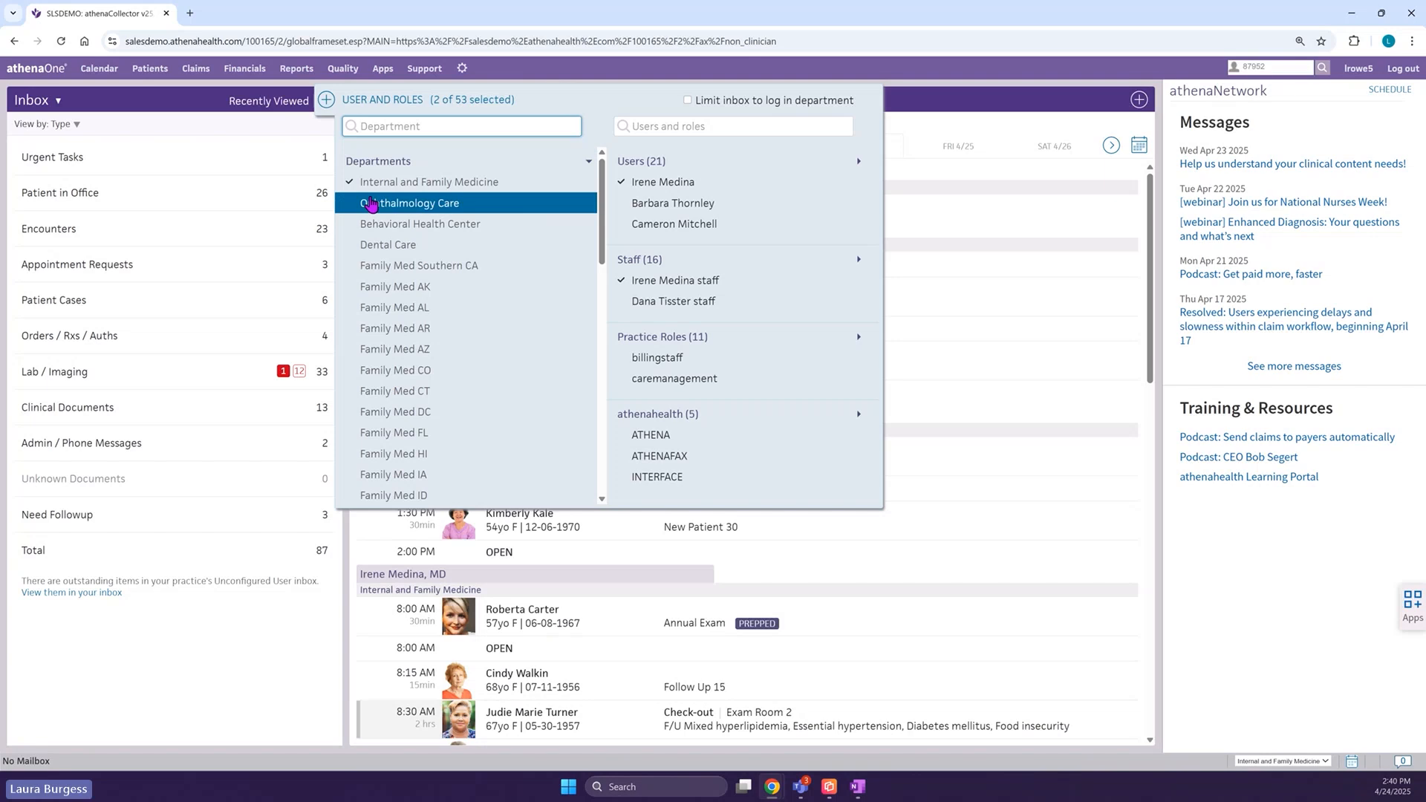
left_click(176, 107)
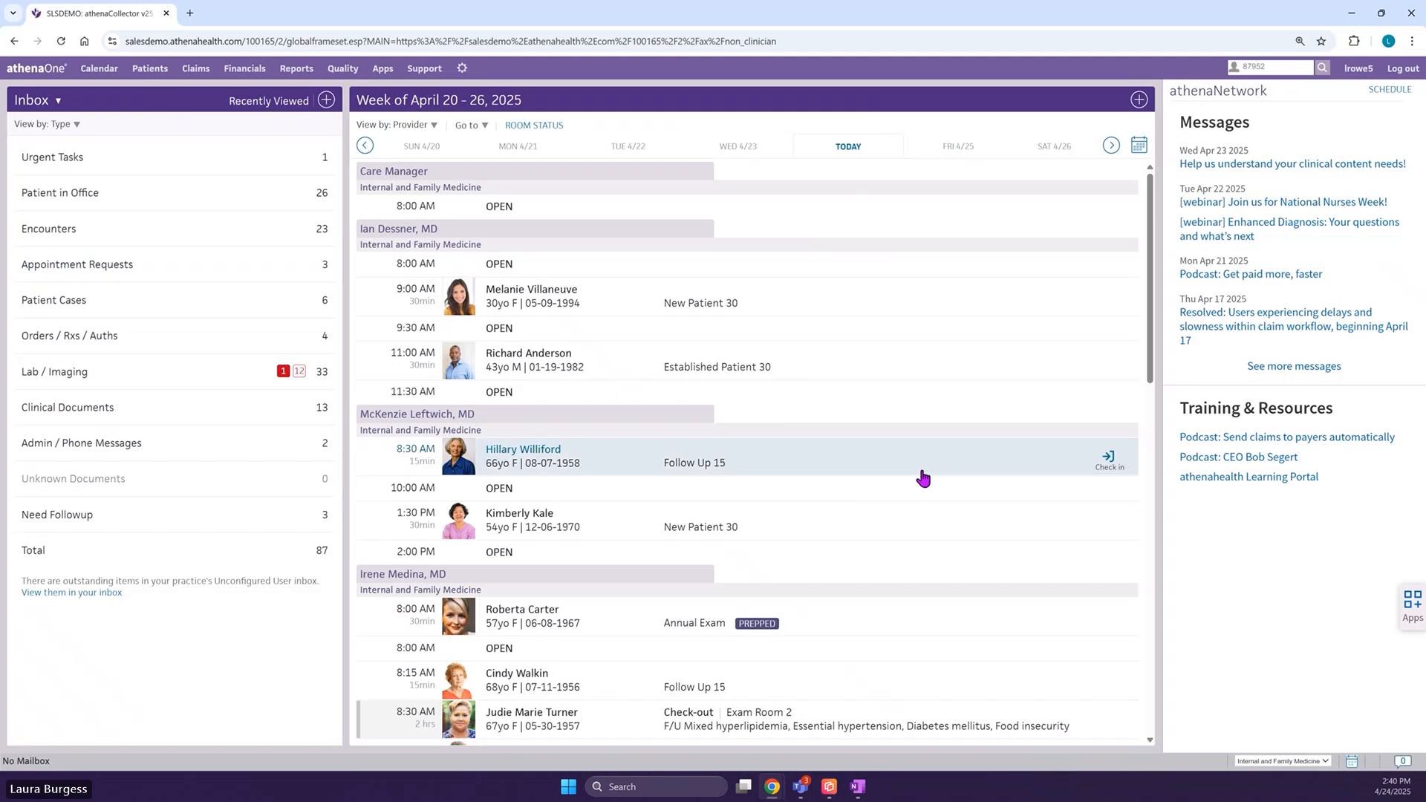
Open the 8:30 AM check-out visit in Exam Room 2 from today's schedule and look over its intake sections.
scroll(924, 477, "down", 1)
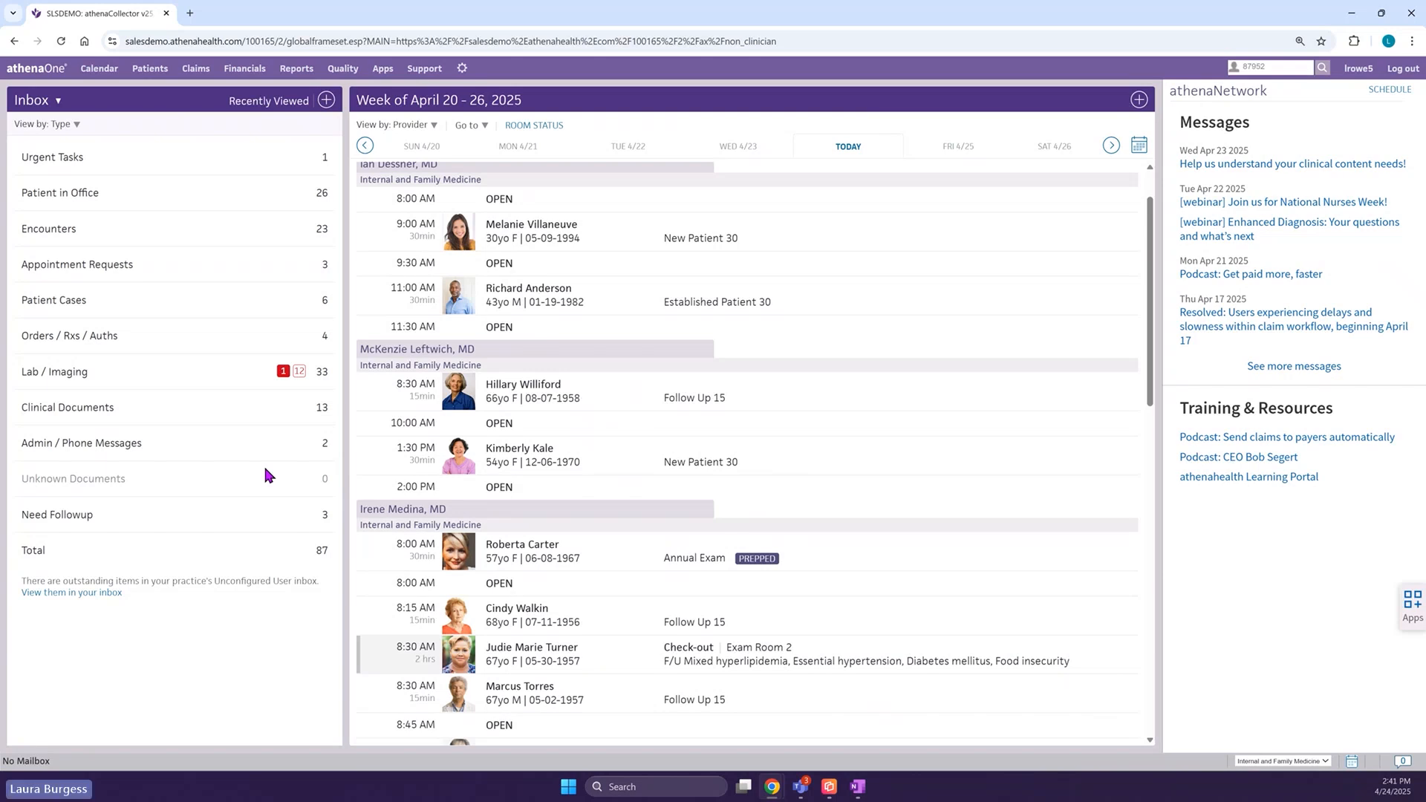
scroll(627, 579, "down", 2)
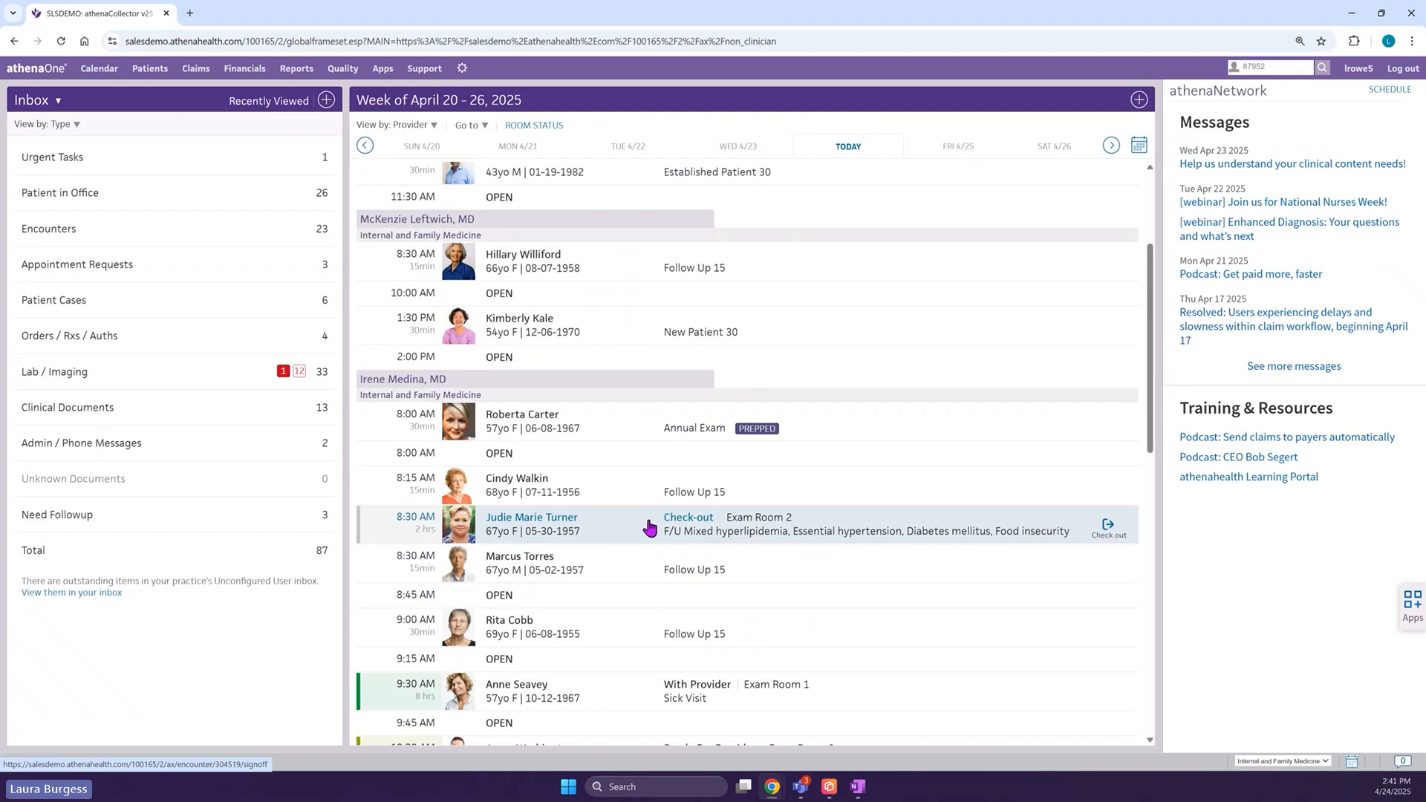
left_click(649, 528)
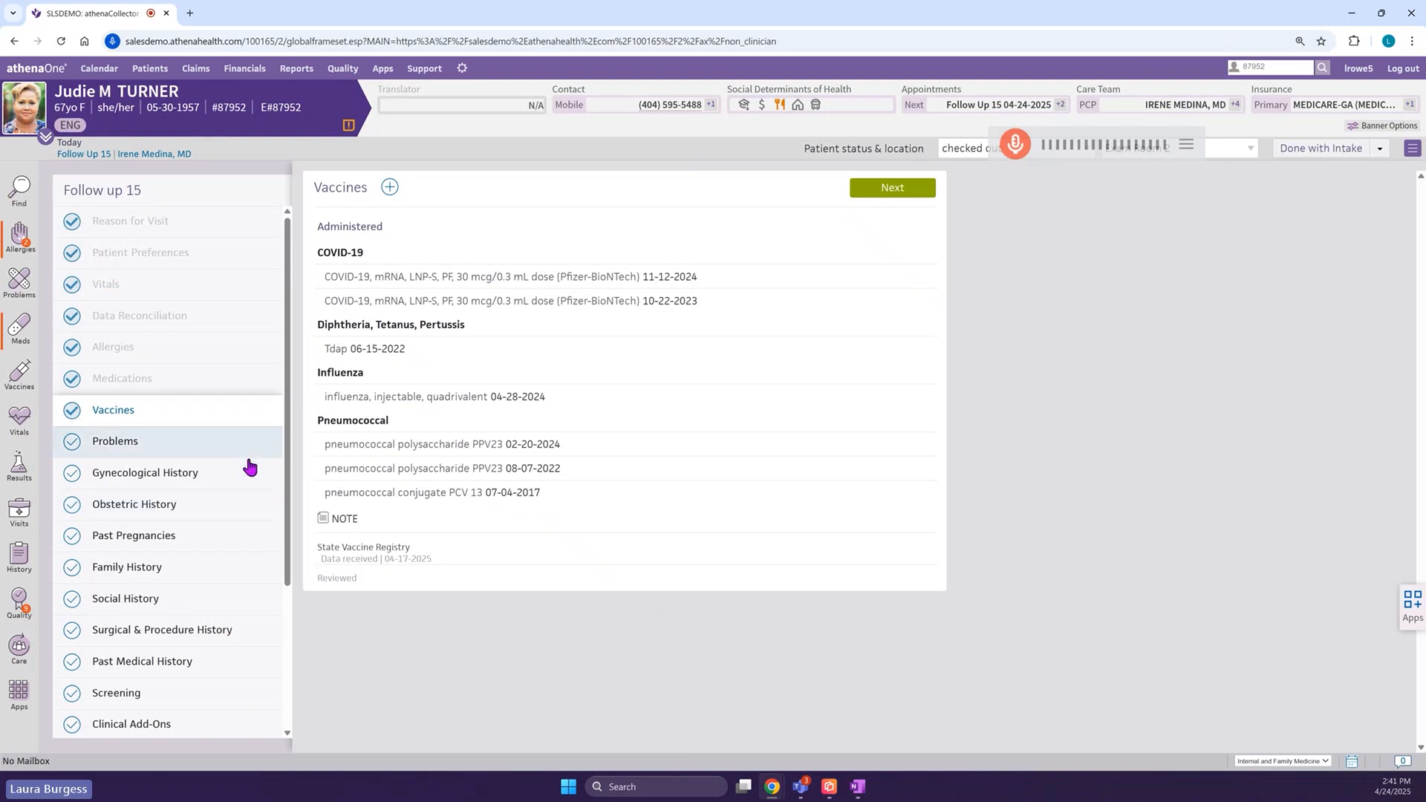
scroll(235, 551, "down", 1)
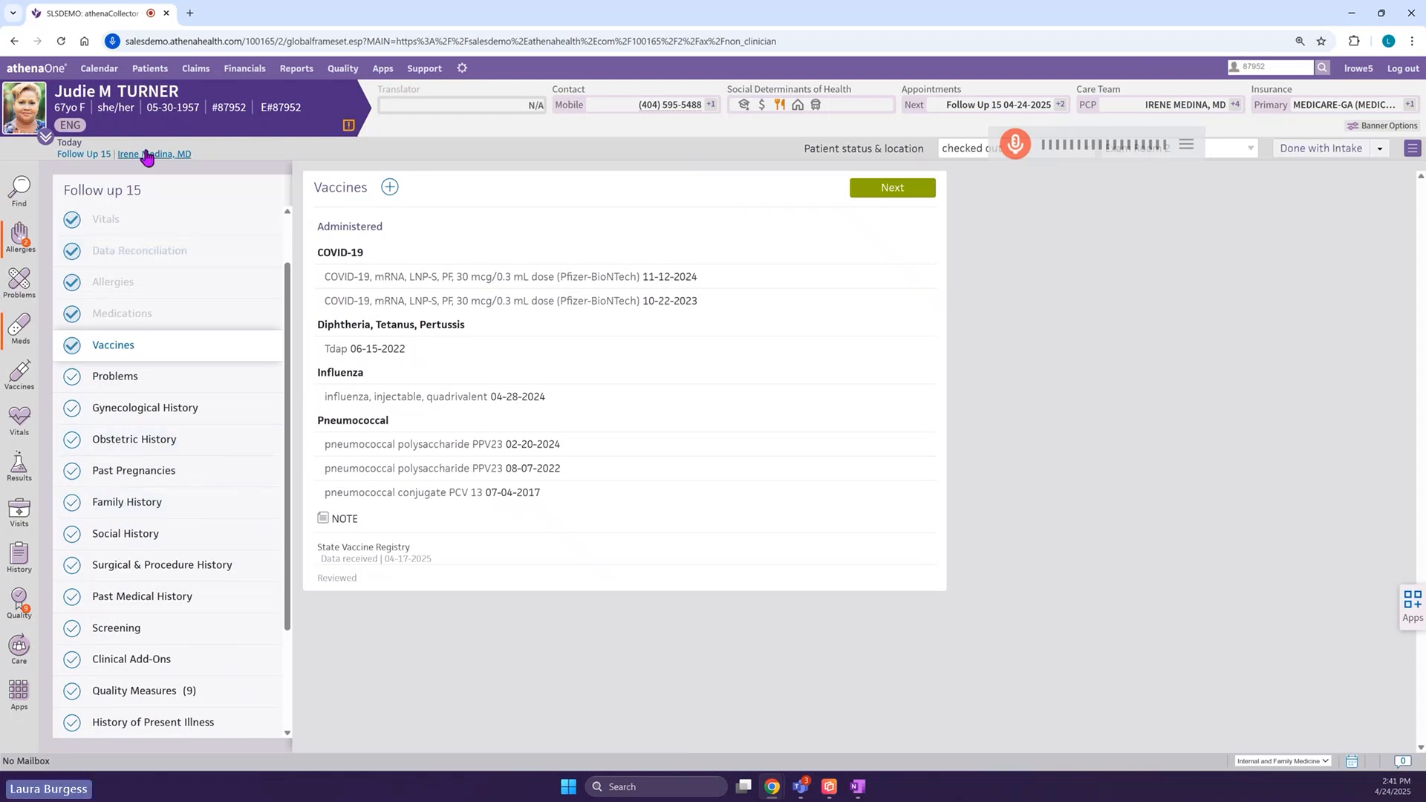
Show the patient's chart summary and highlight the food insecurity problem.
left_click(137, 101)
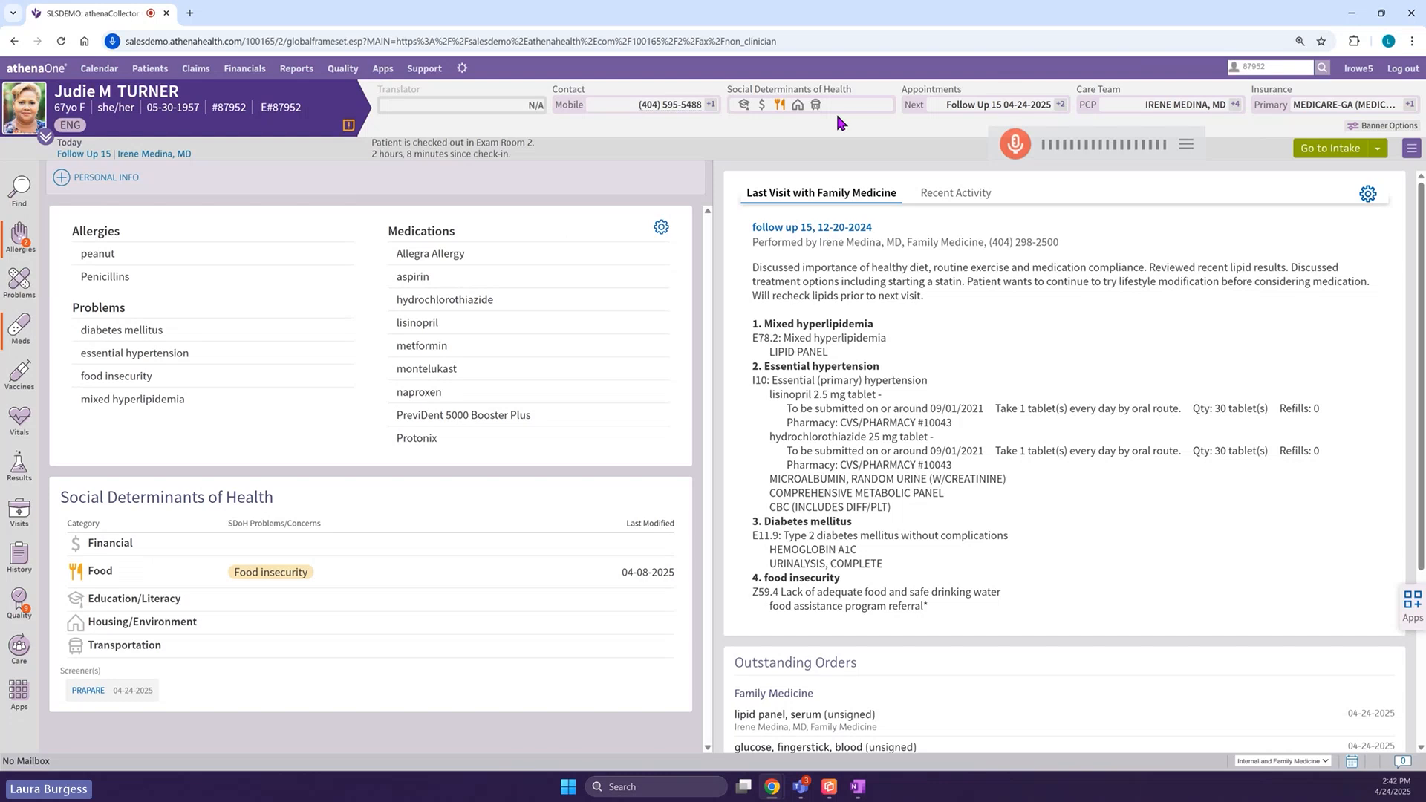
mouse_move(782, 105)
left_click_drag(158, 379, 98, 382)
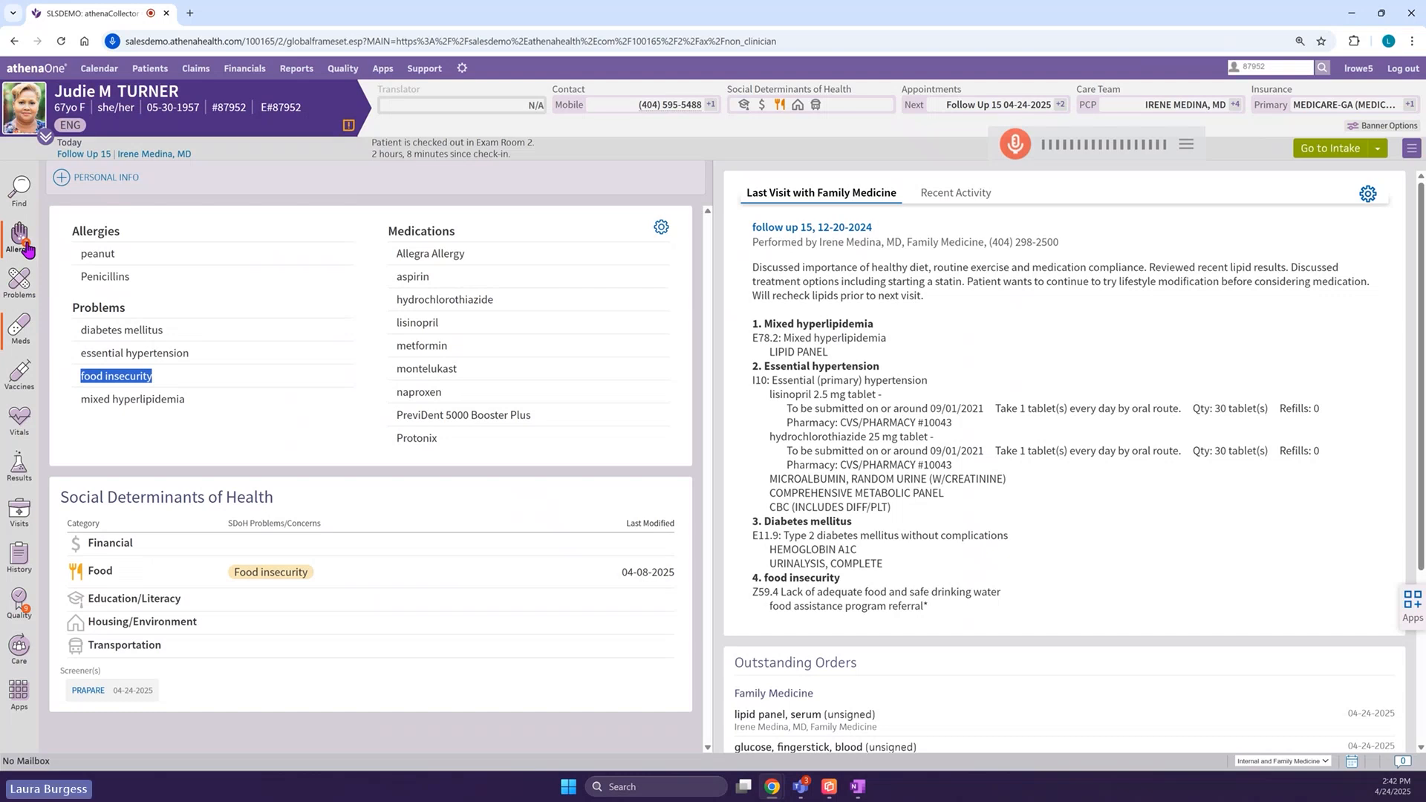
Review the patient's medications, vaccines, visits and cases, quality measures, care programs and chart apps, and return to the chart summary.
left_click(23, 330)
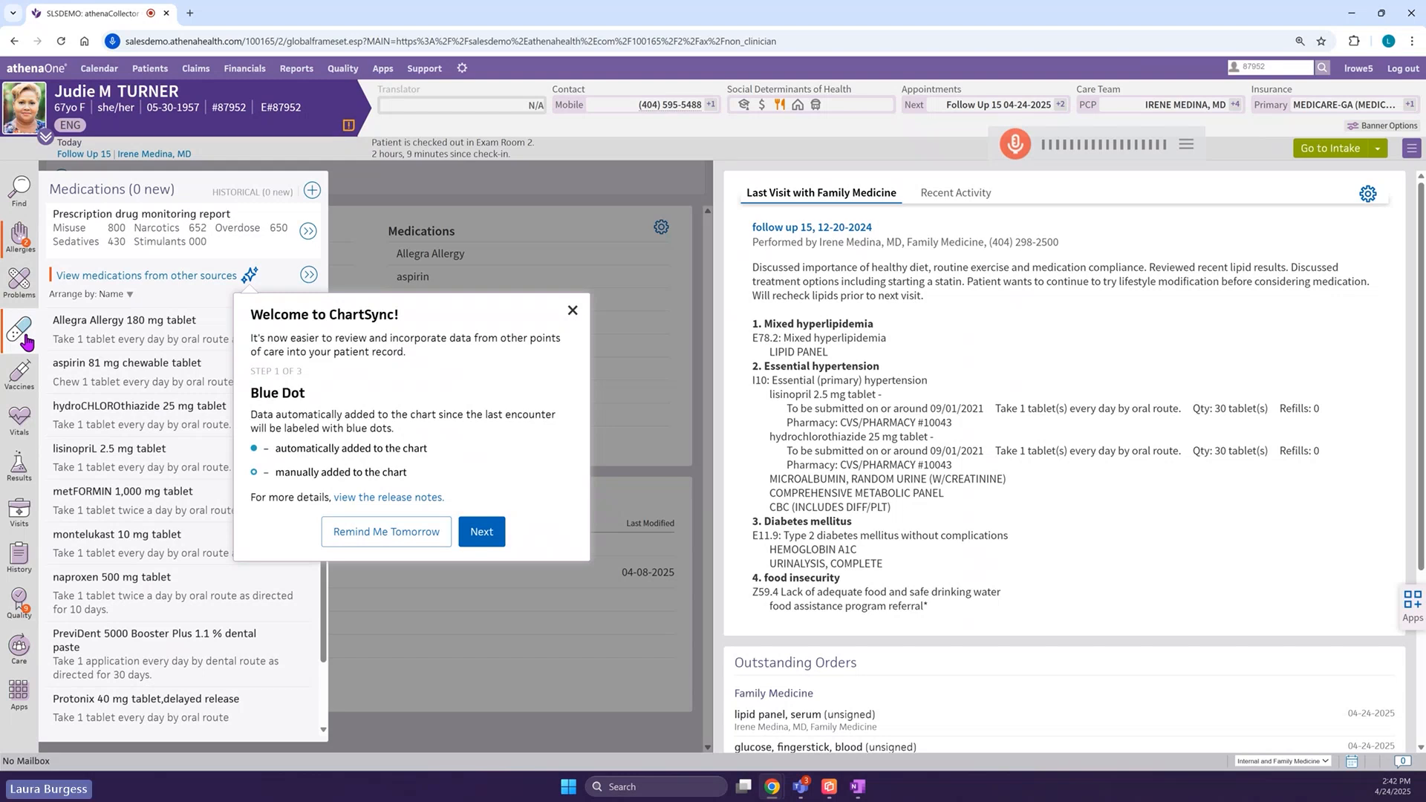
left_click(23, 376)
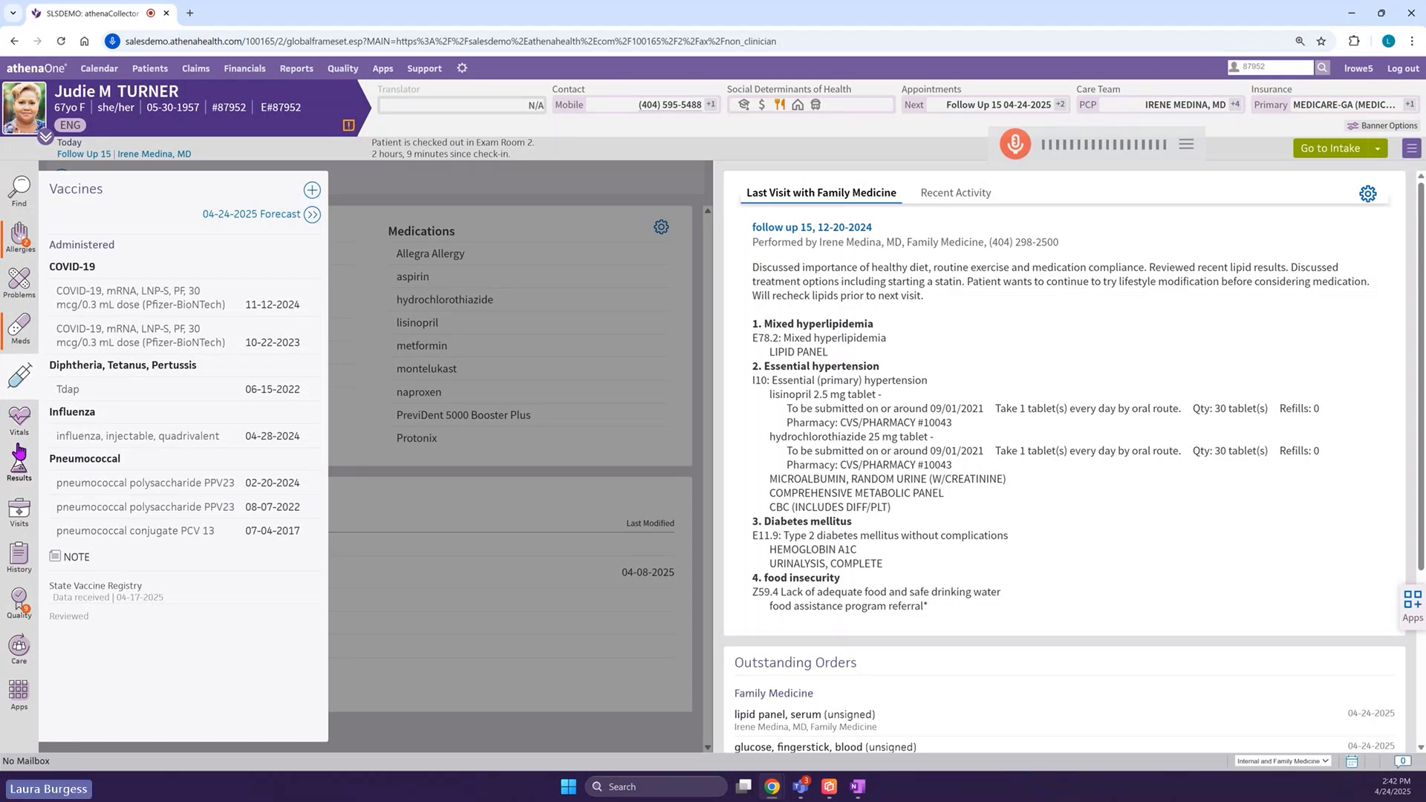
left_click(21, 515)
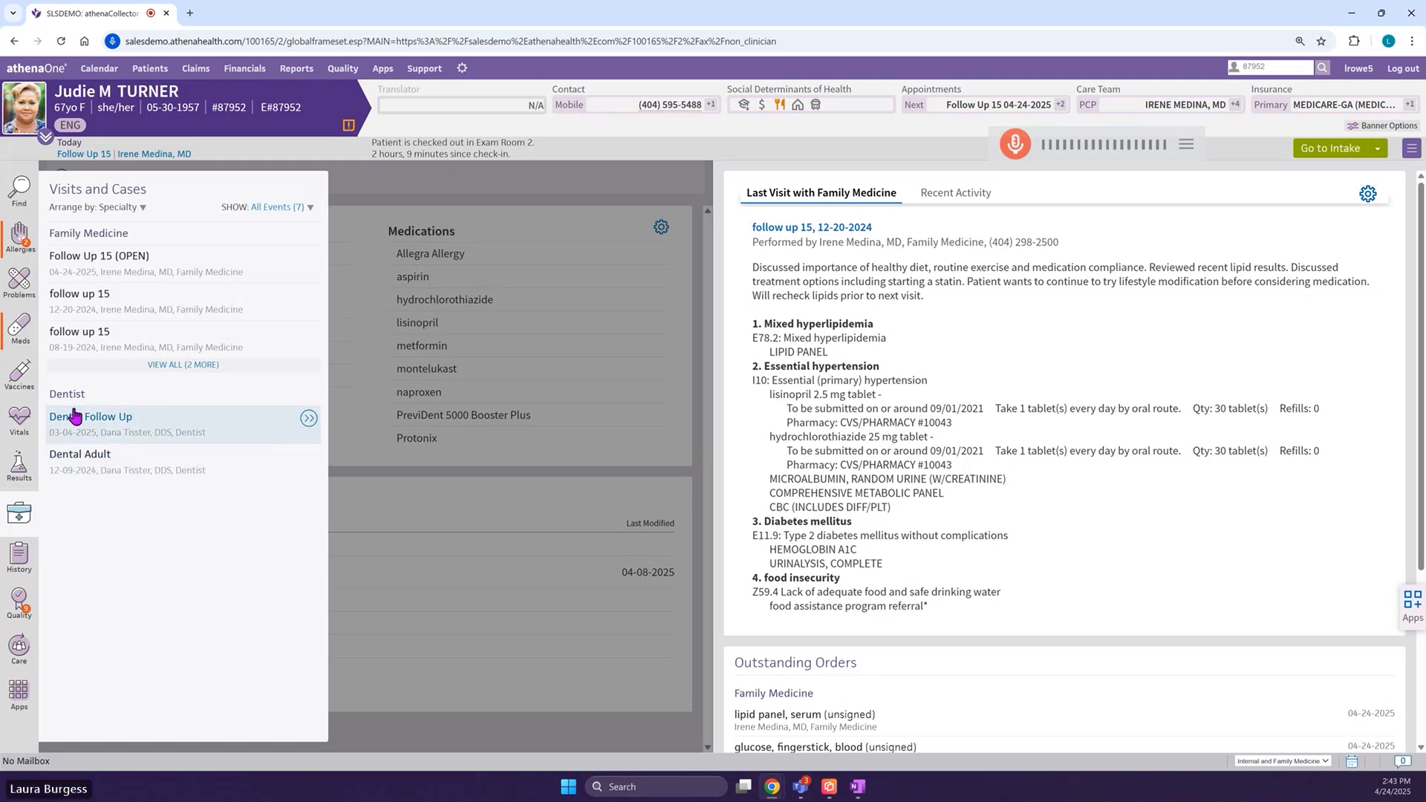
left_click(20, 615)
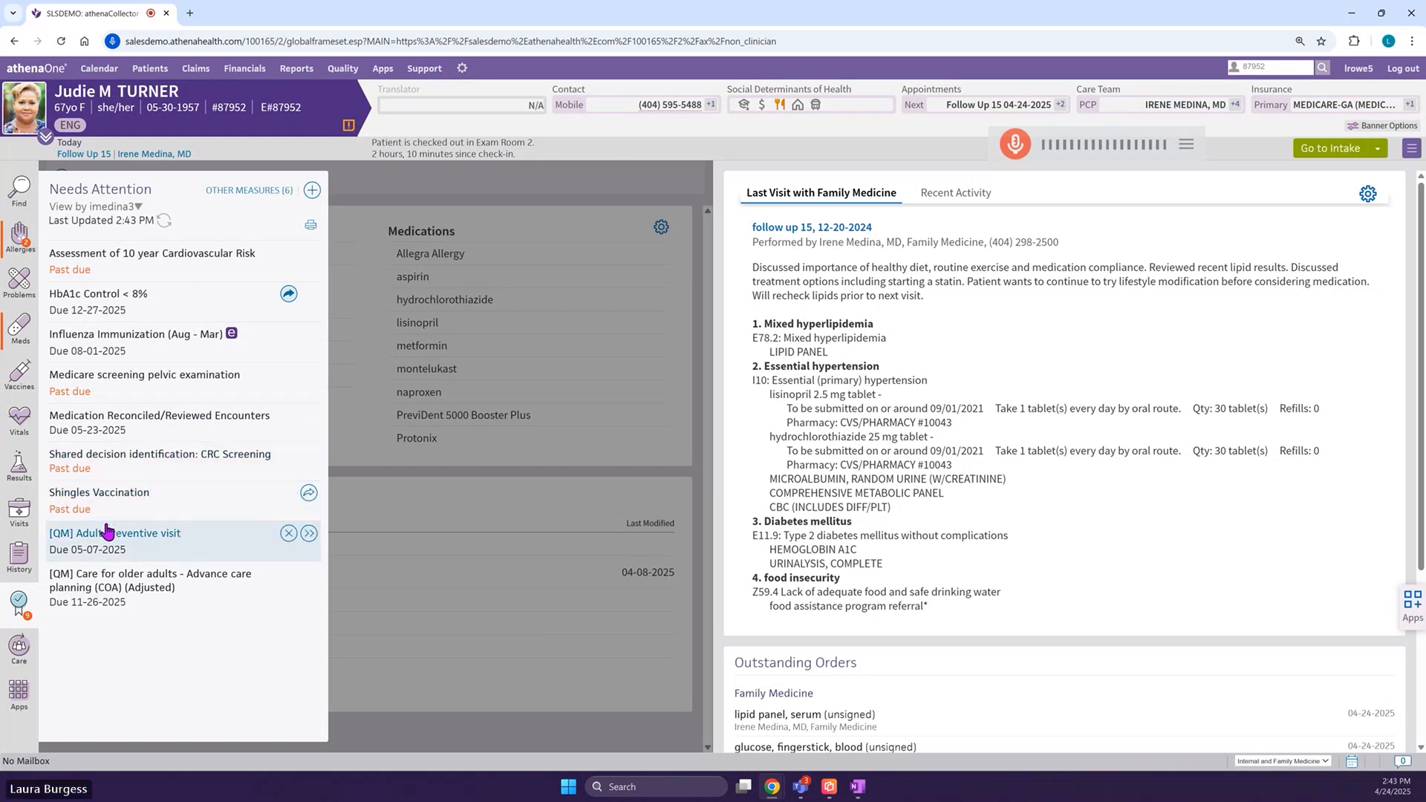
left_click(19, 650)
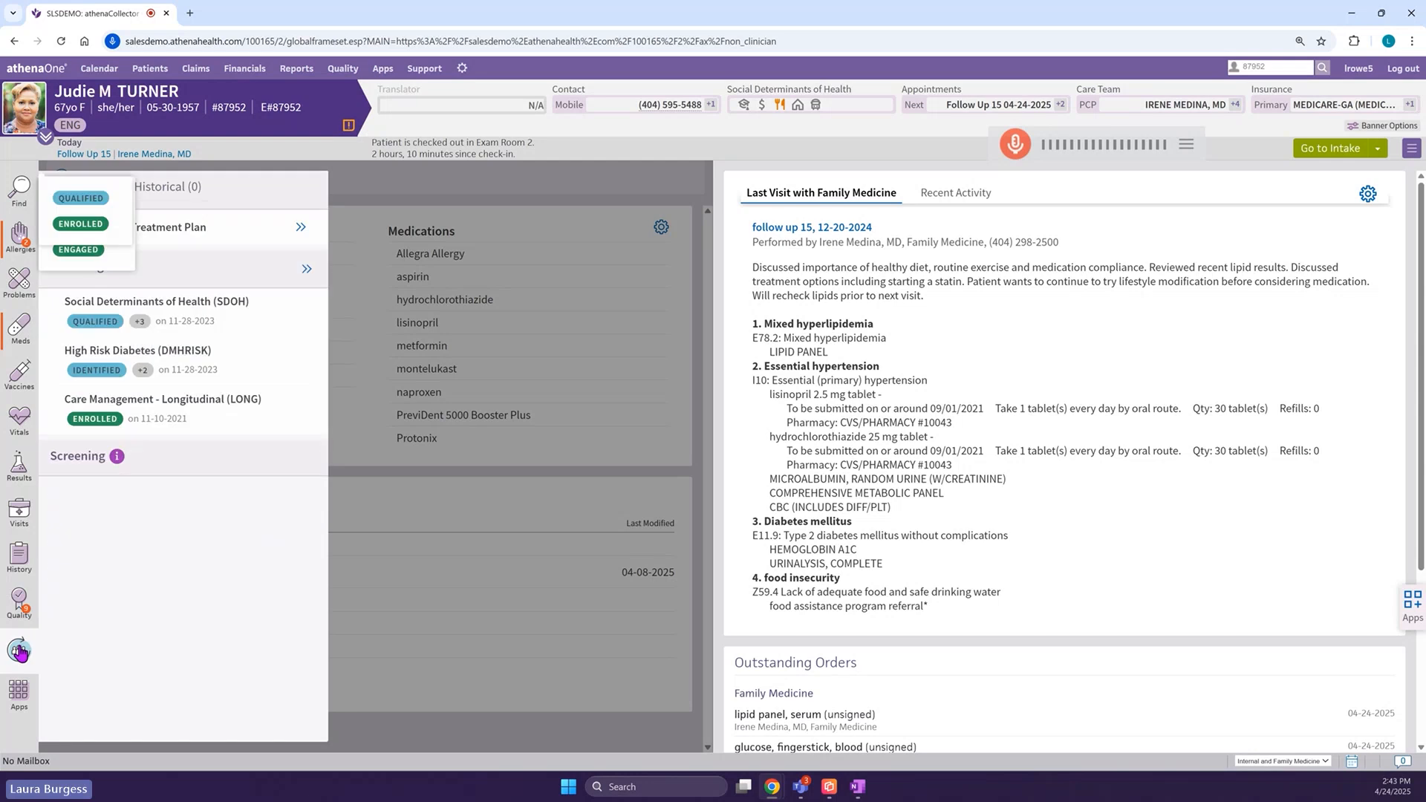
left_click(19, 693)
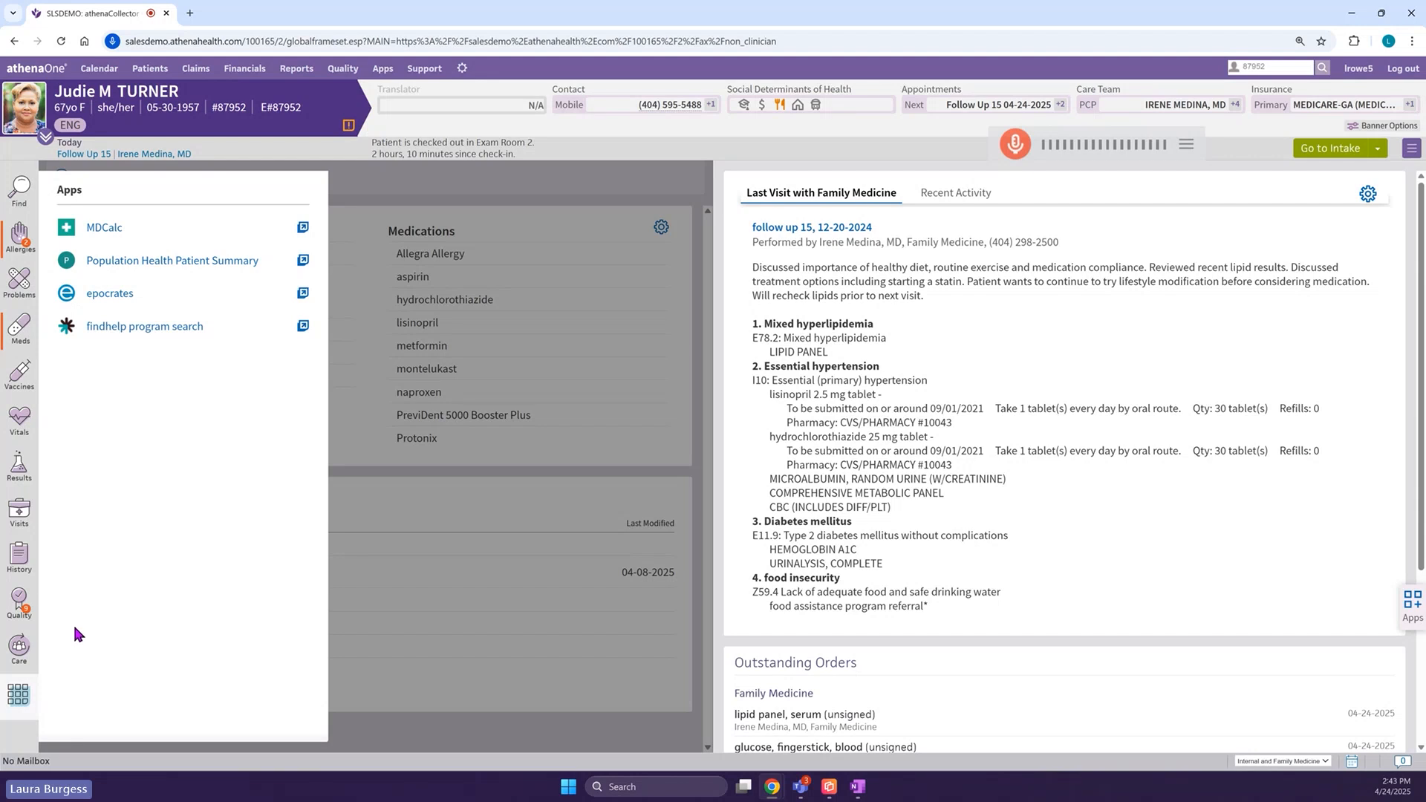
left_click(15, 702)
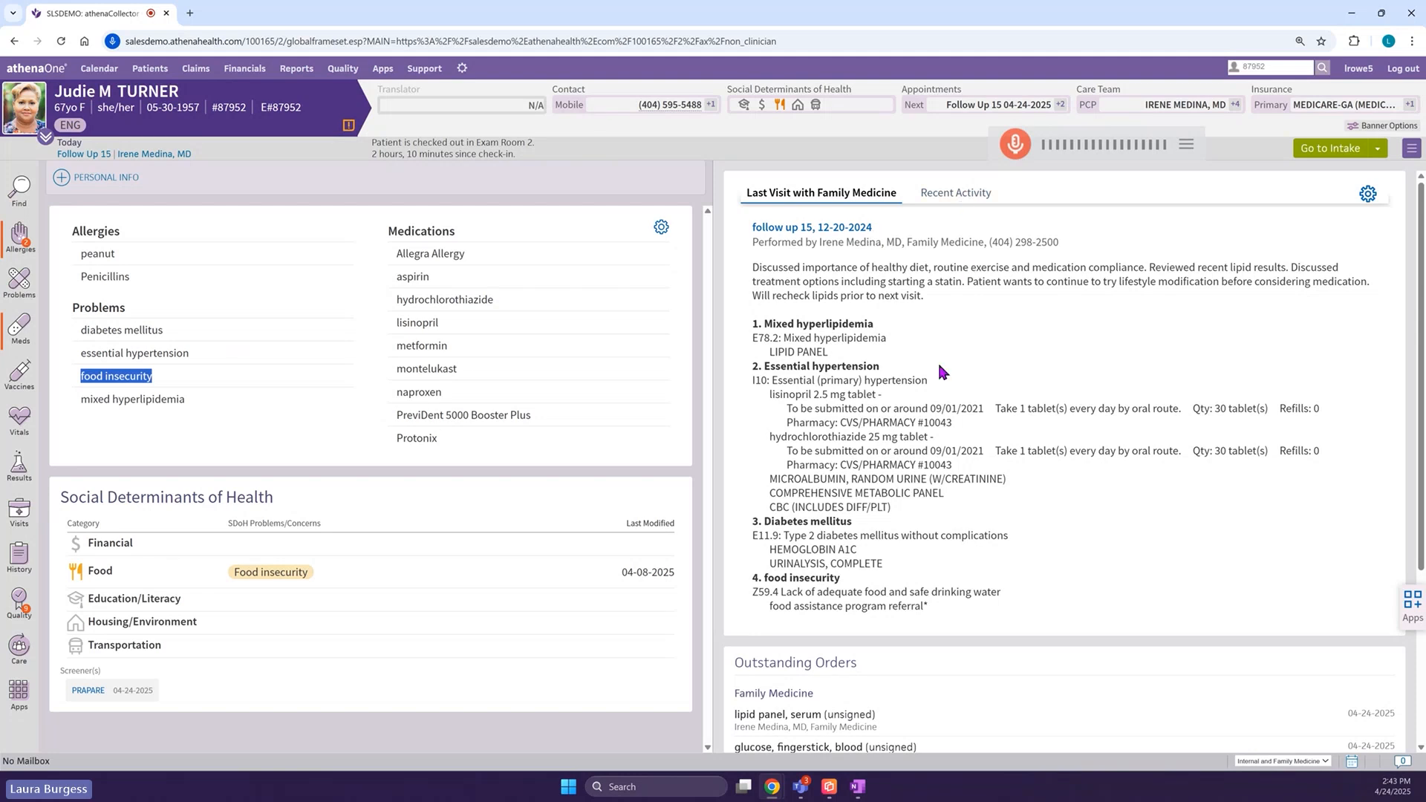
Check the last visit and outstanding orders, and move the encounter on to the exam's Review stage.
scroll(940, 371, "down", 3)
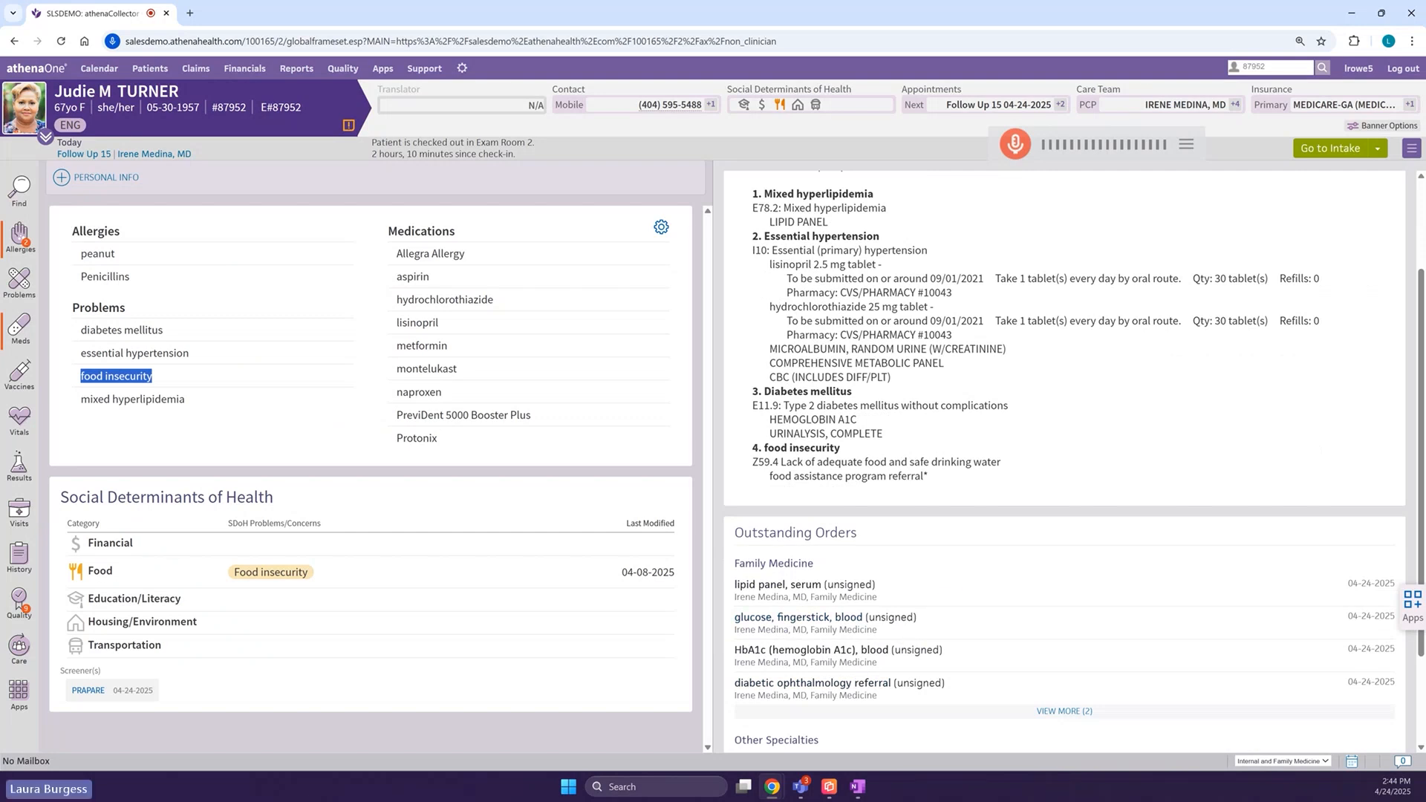
left_click(1378, 149)
left_click(1333, 171)
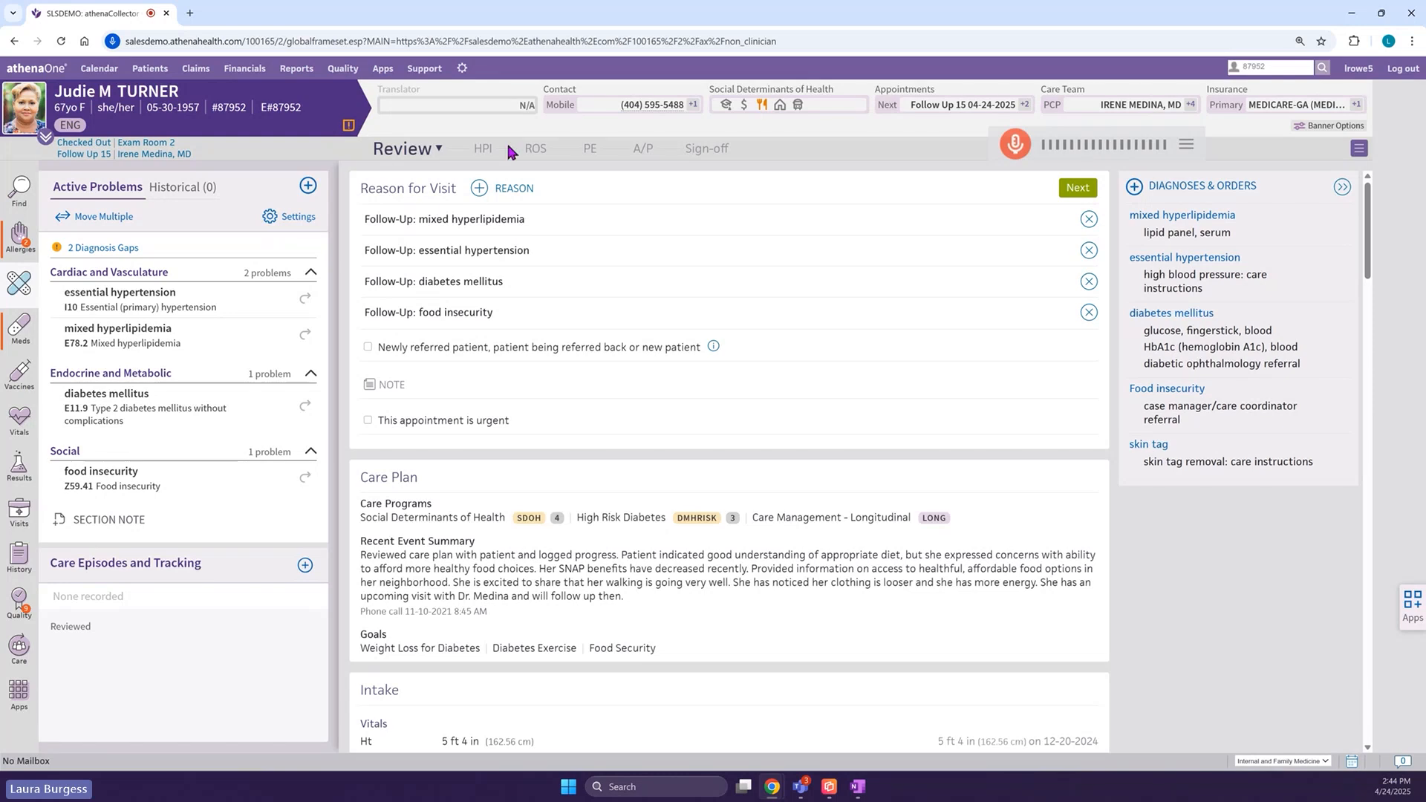
View the findings, previous entries and templates offered for the History of Present Illness and return to the Review stage.
left_click(487, 149)
left_click(530, 188)
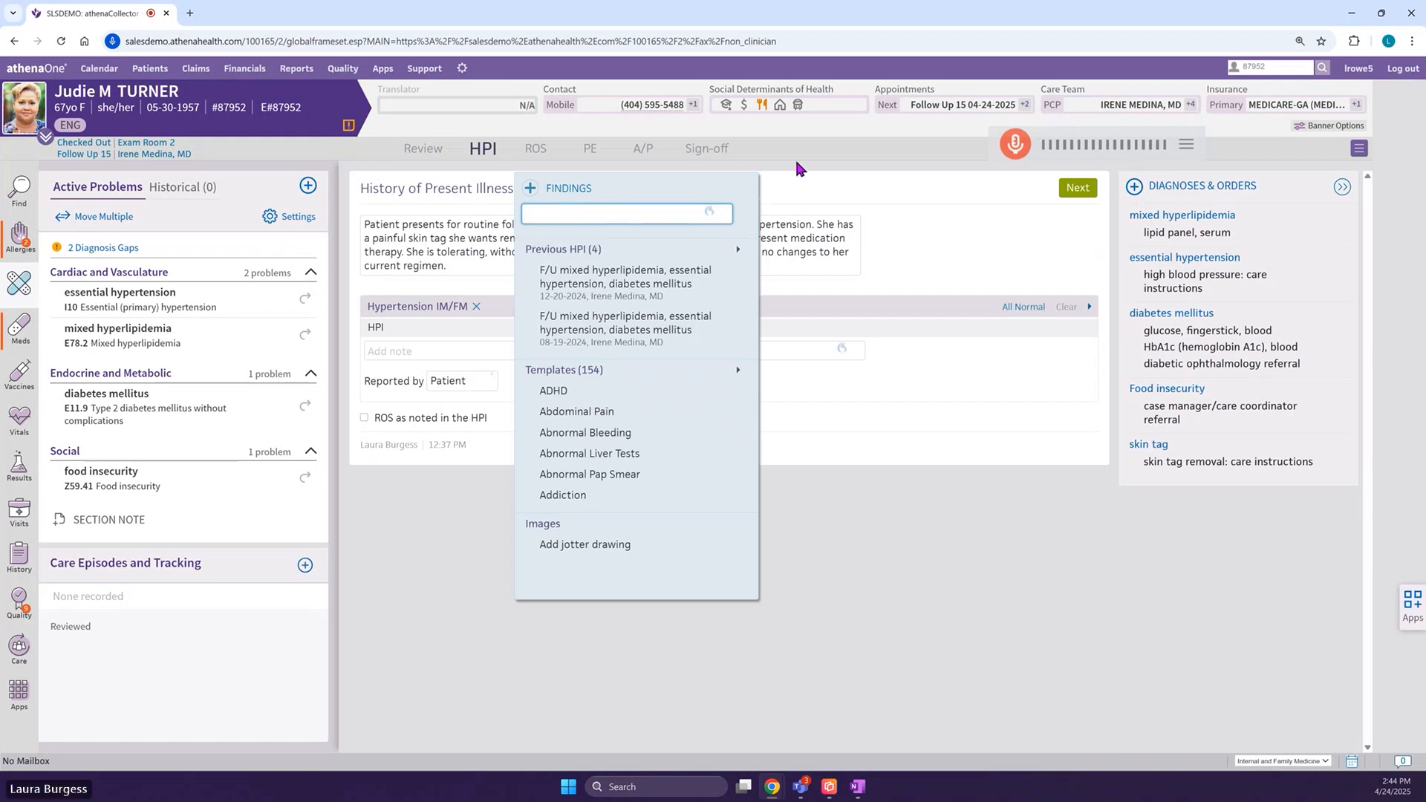
left_click(422, 153)
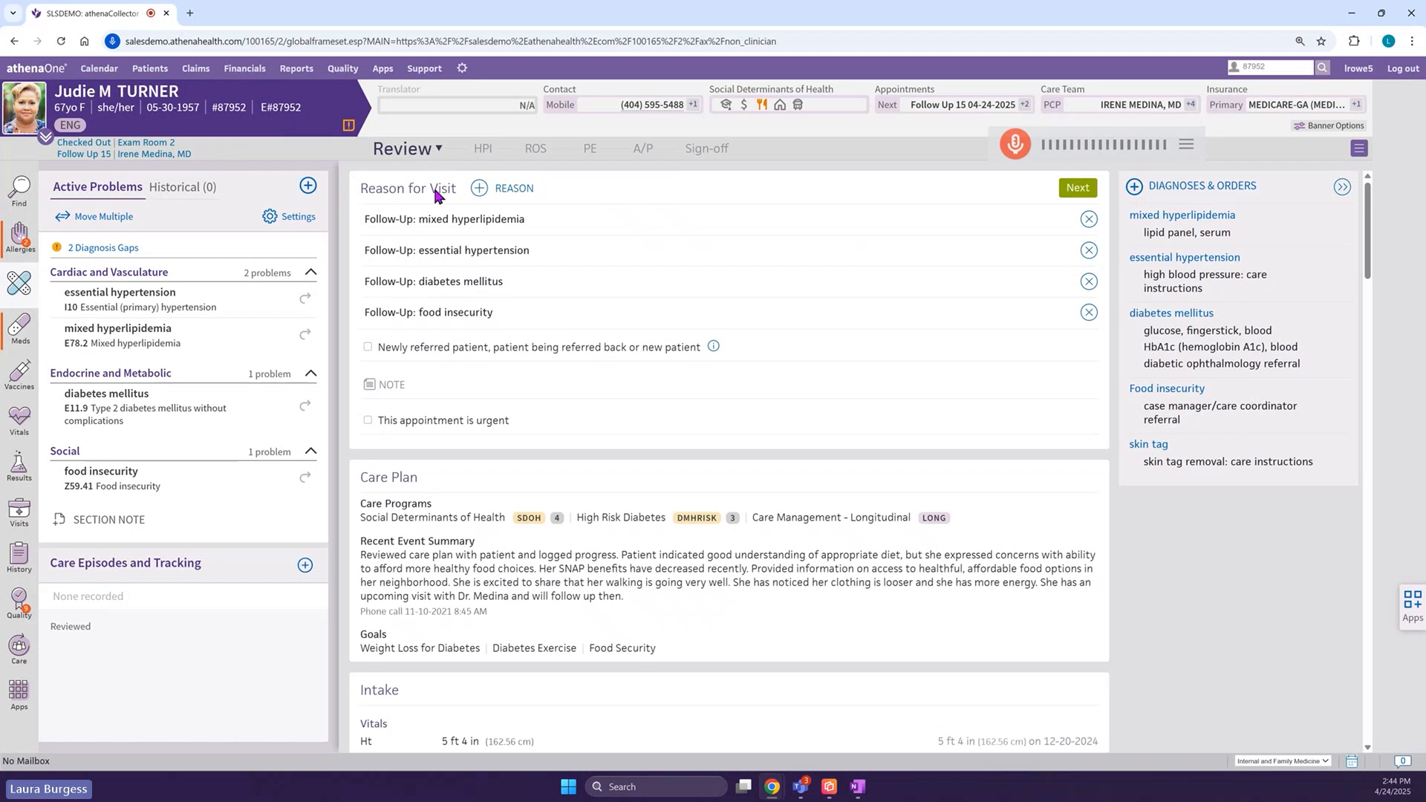
Examine the reason for visit, care plan, intake vitals, point of care results and screening in the Review stage.
scroll(509, 417, "down", 1)
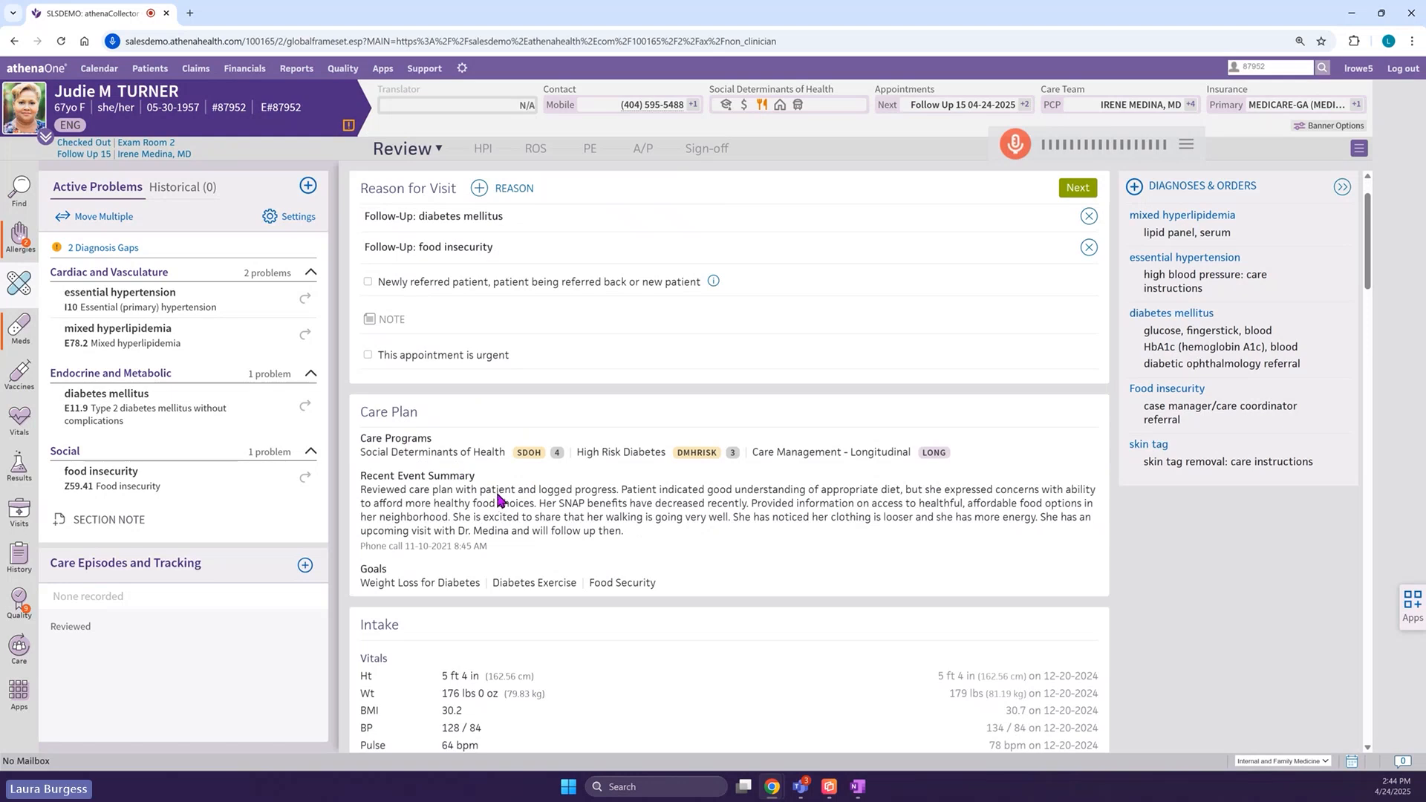
scroll(498, 498, "down", 4)
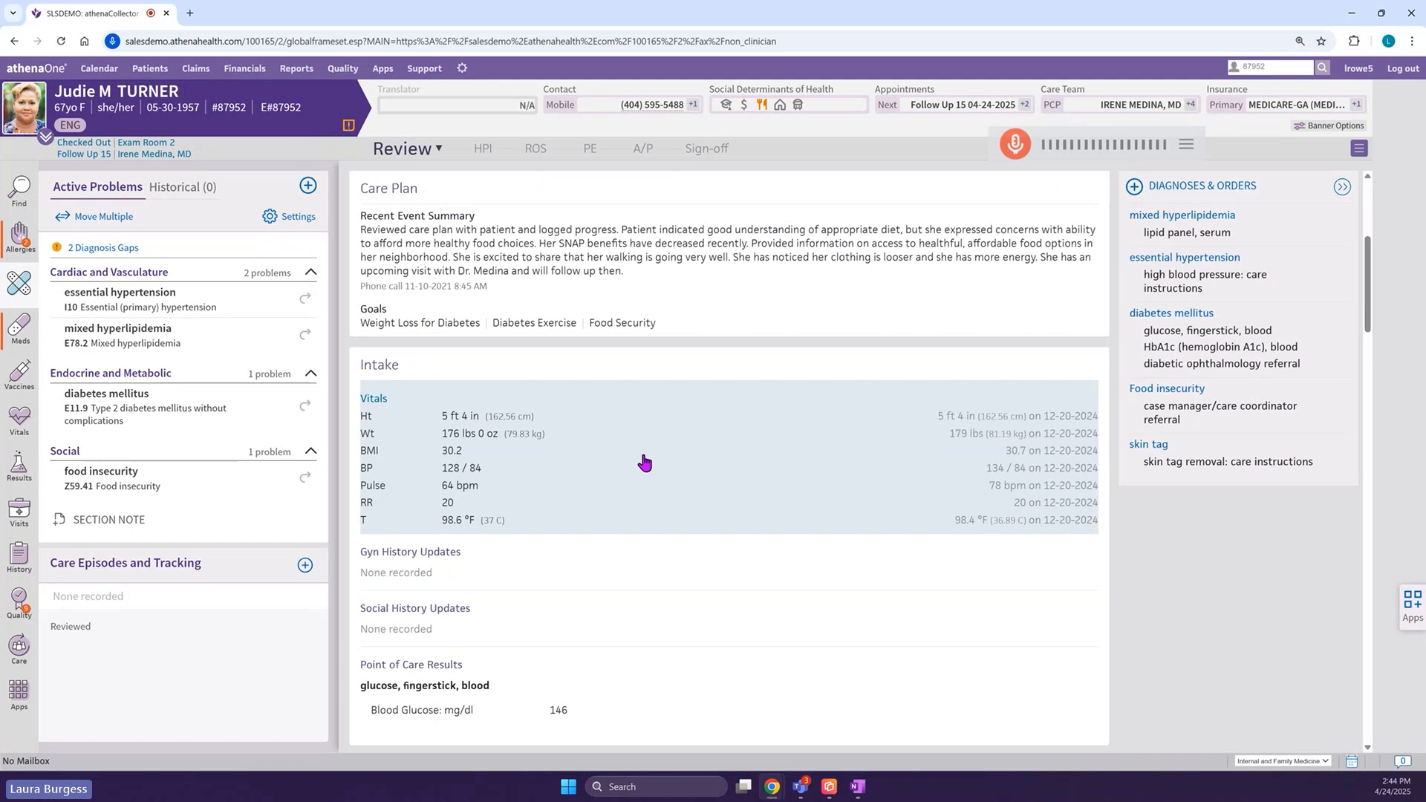
scroll(642, 469, "down", 1)
scroll(641, 473, "down", 1)
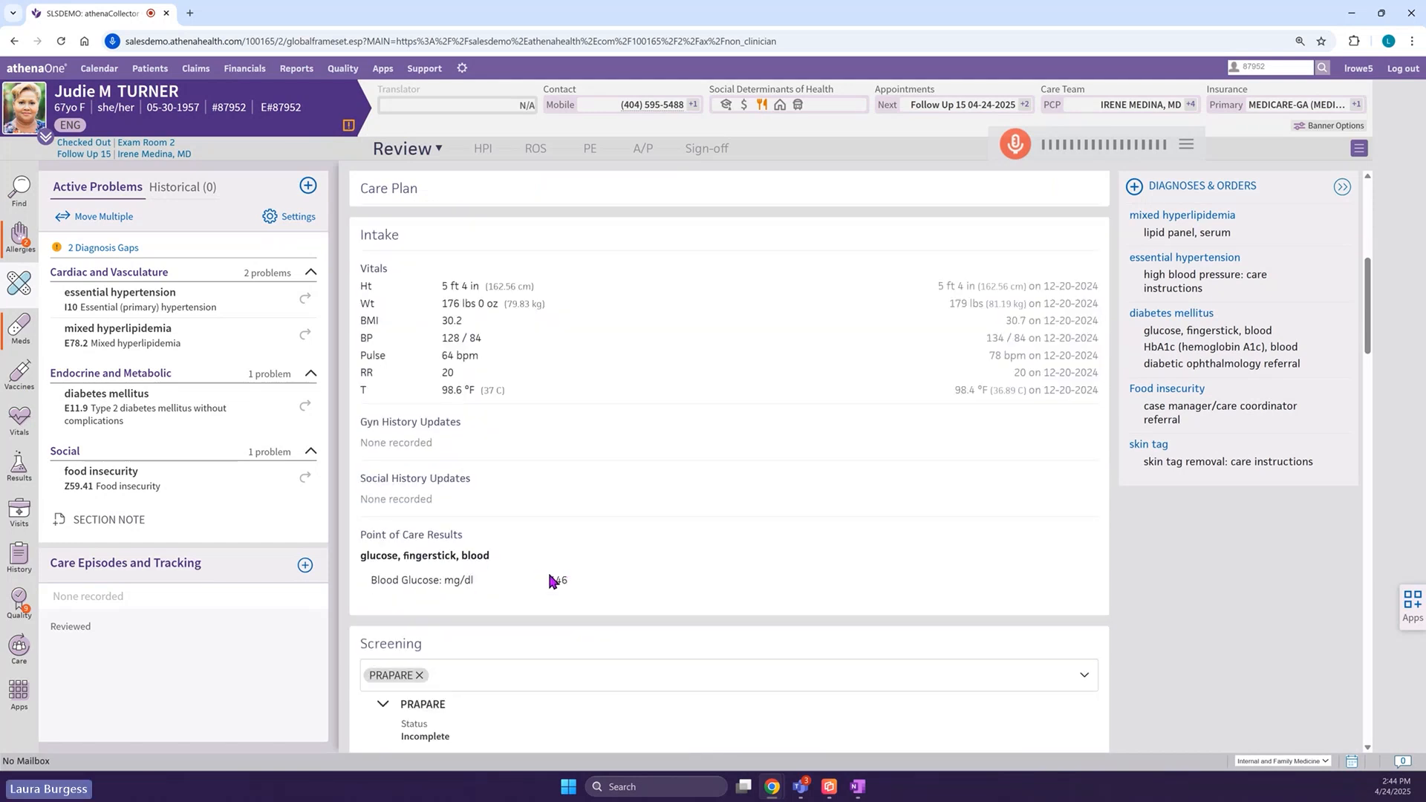
scroll(547, 566, "down", 3)
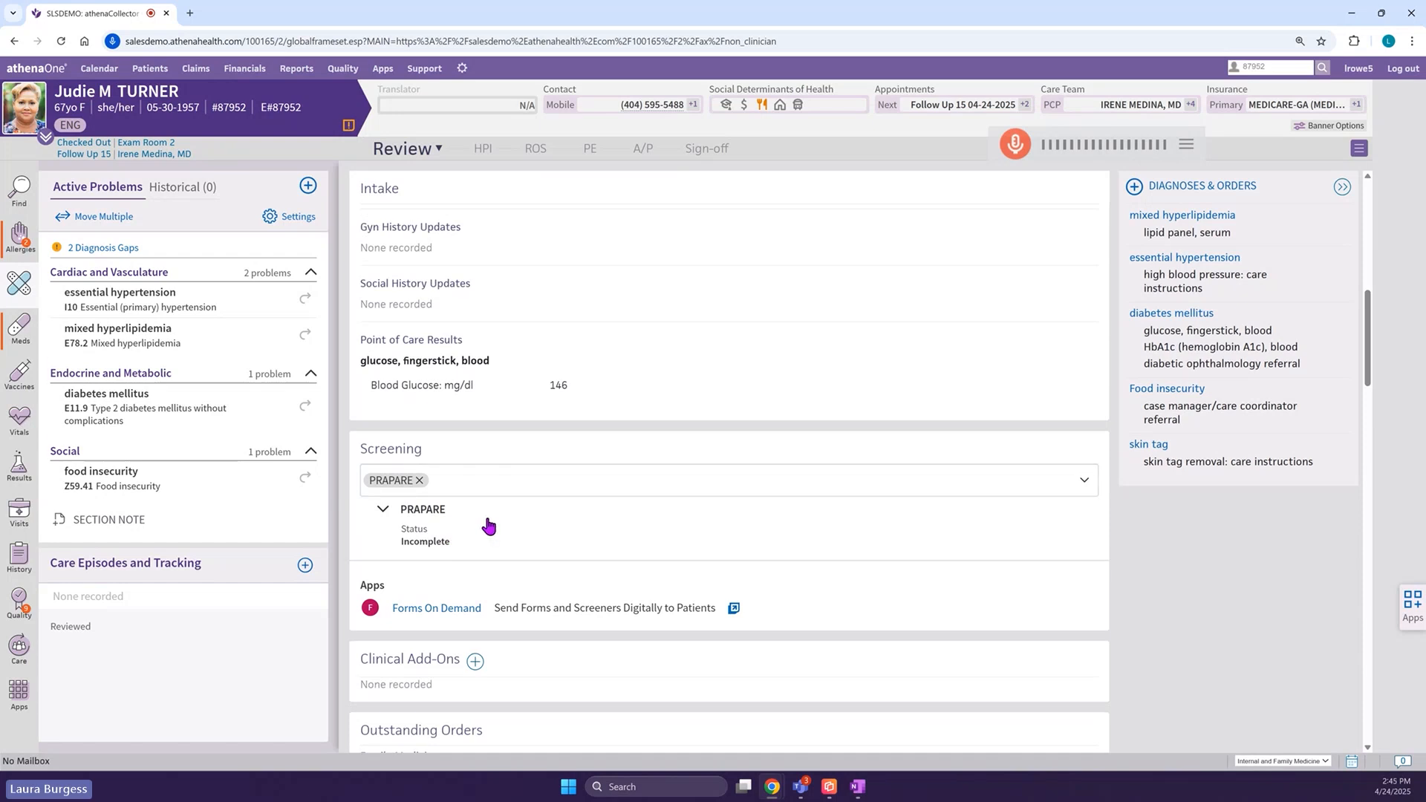
scroll(501, 483, "up", 6)
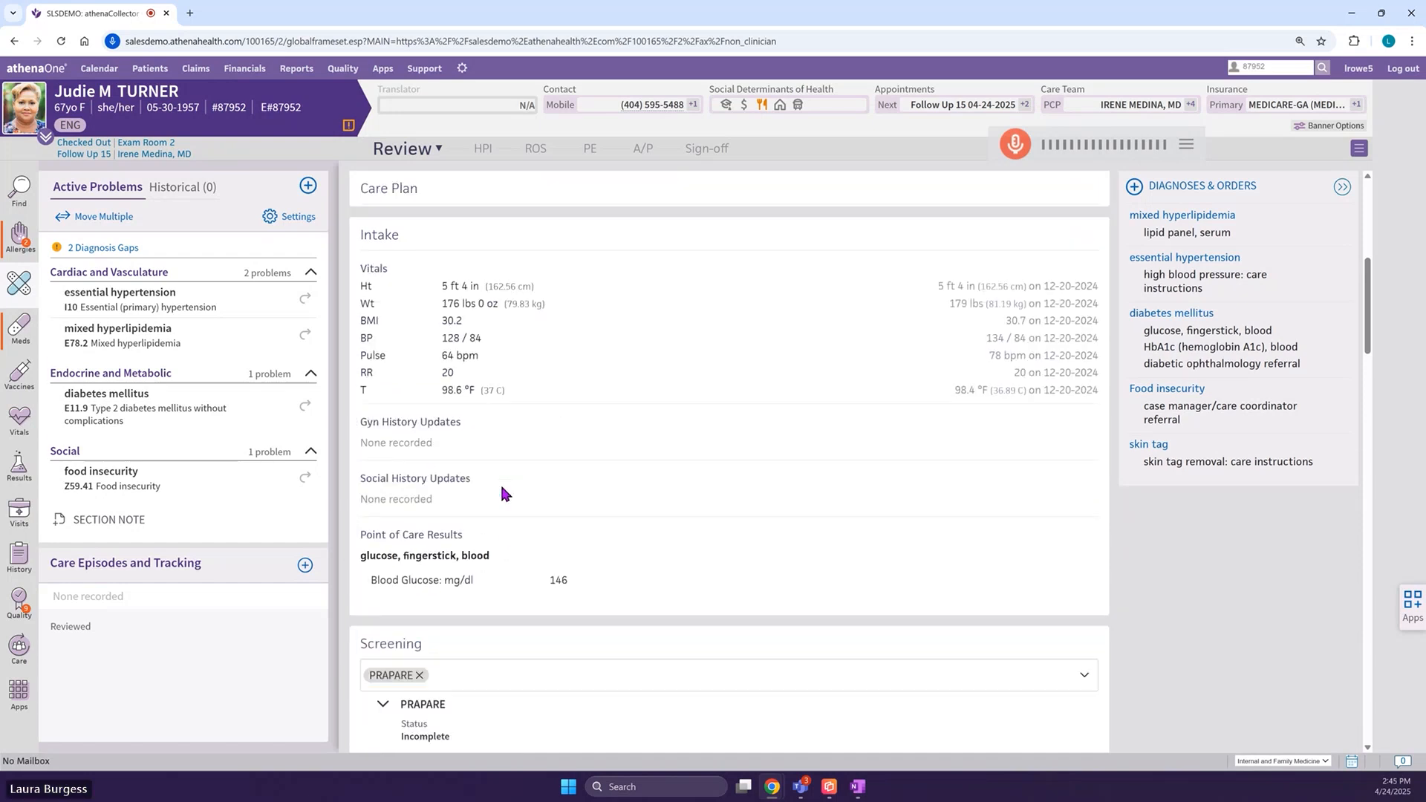
Review the documented History of Present Illness, Review of Systems and Physical Exam findings.
left_click(486, 148)
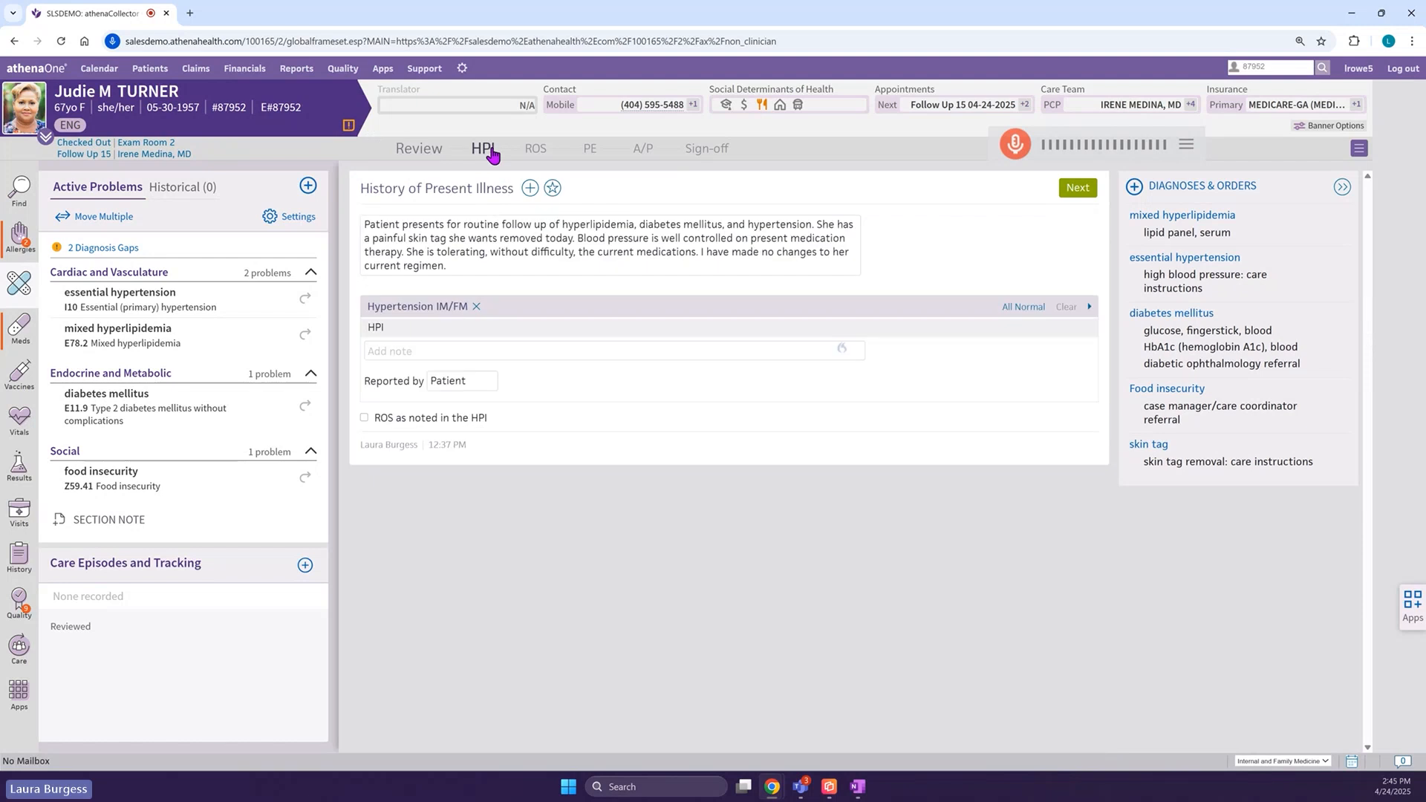
left_click(535, 150)
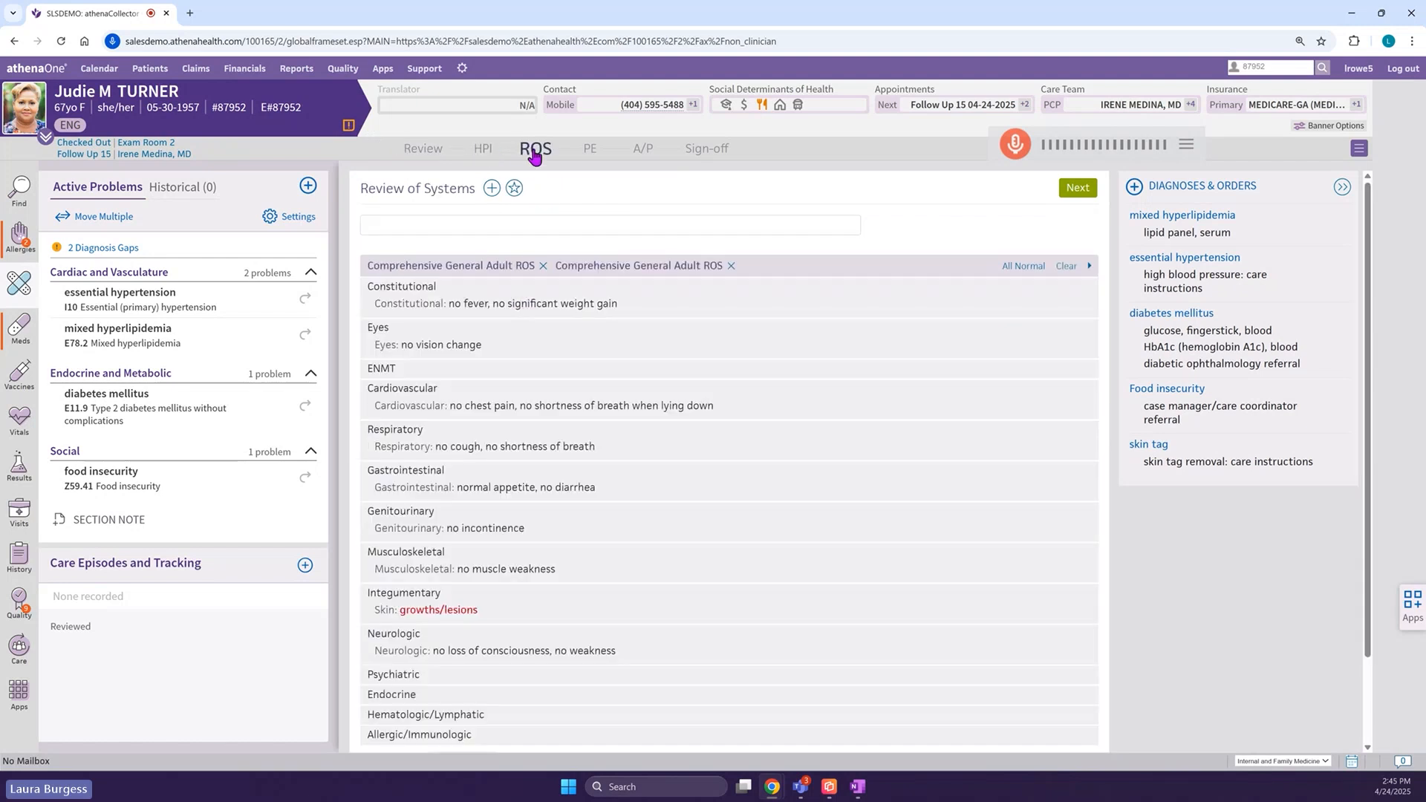
left_click(589, 153)
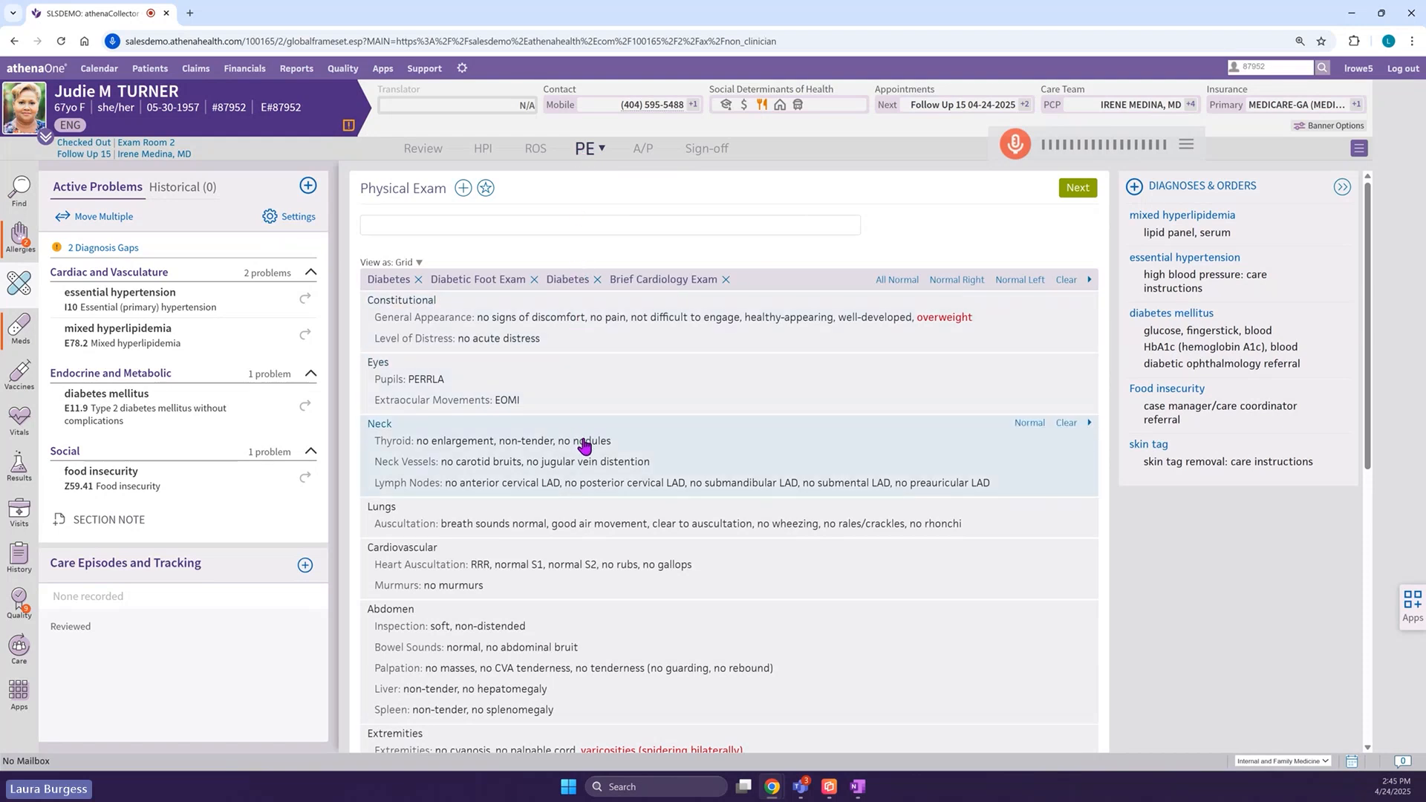
scroll(587, 445, "down", 5)
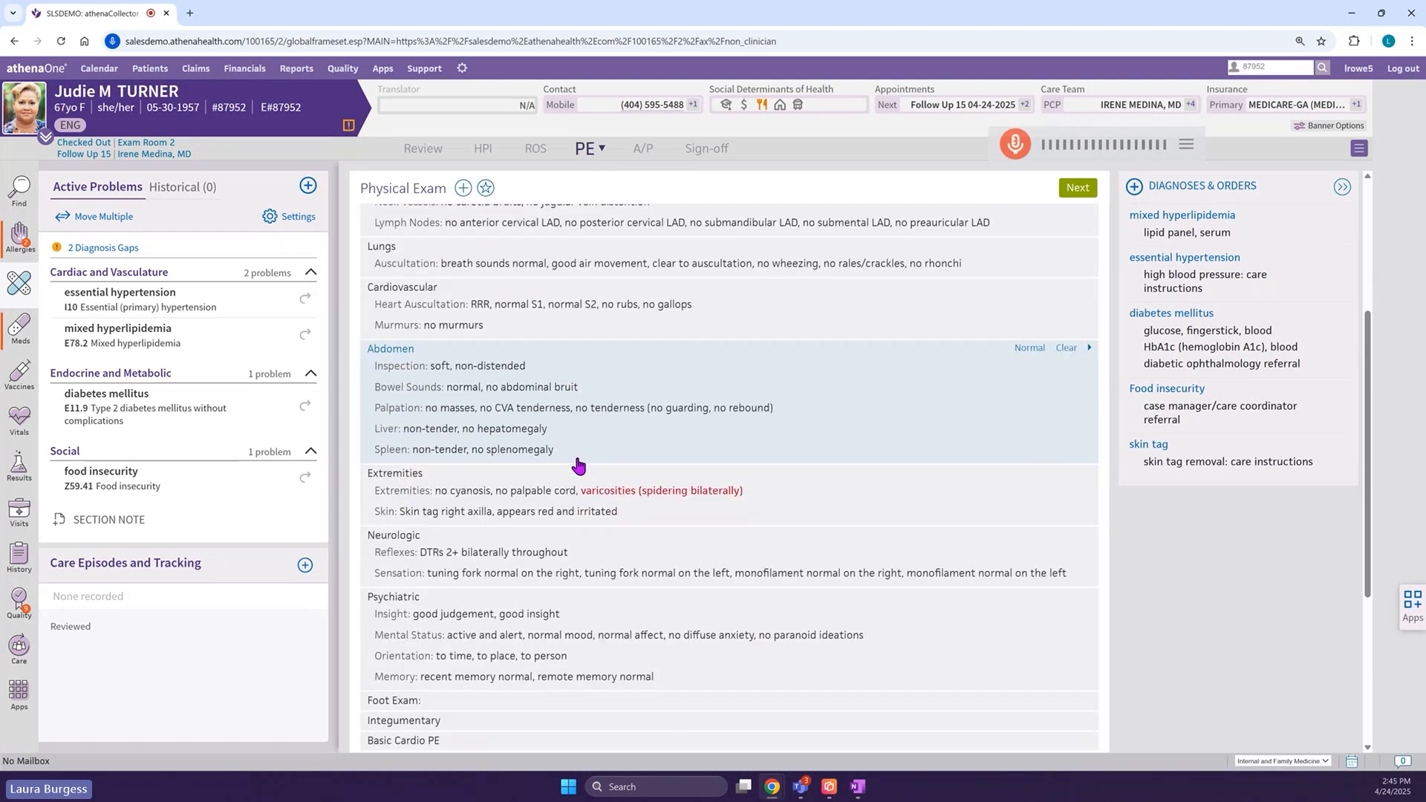
scroll(577, 466, "down", 2)
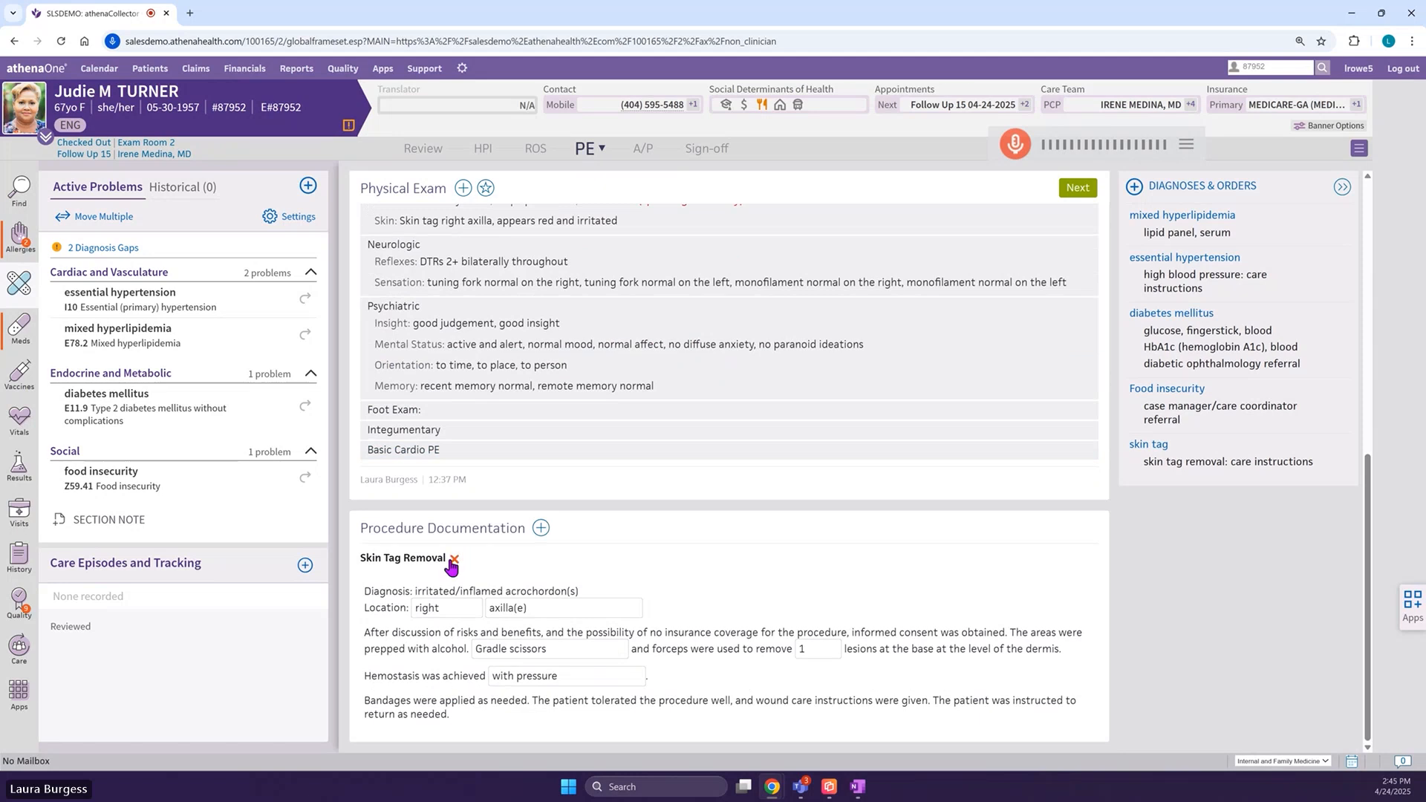
Examine the skin tag removal documentation and the procedure templates and image options that can be added.
scroll(478, 523, "up", 2)
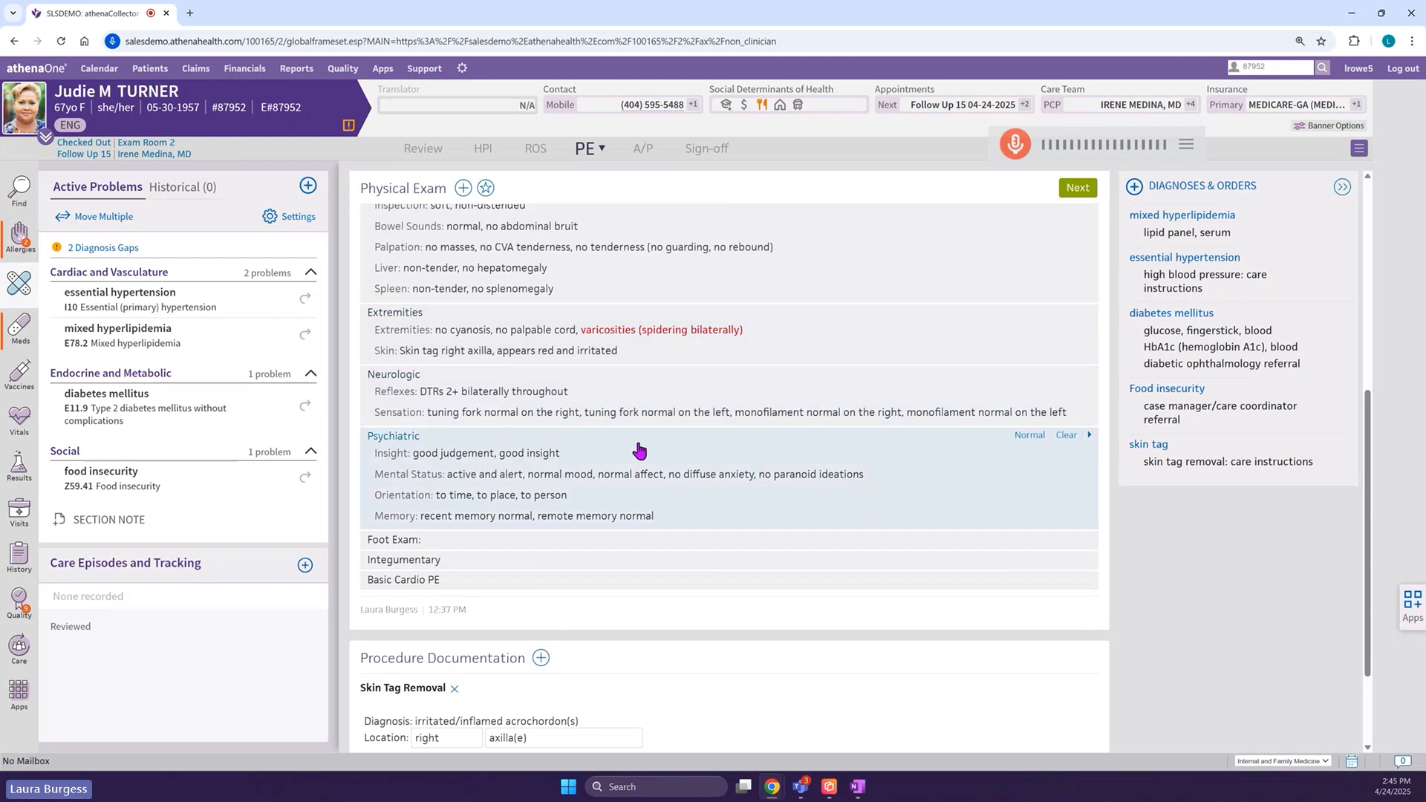
scroll(638, 449, "down", 2)
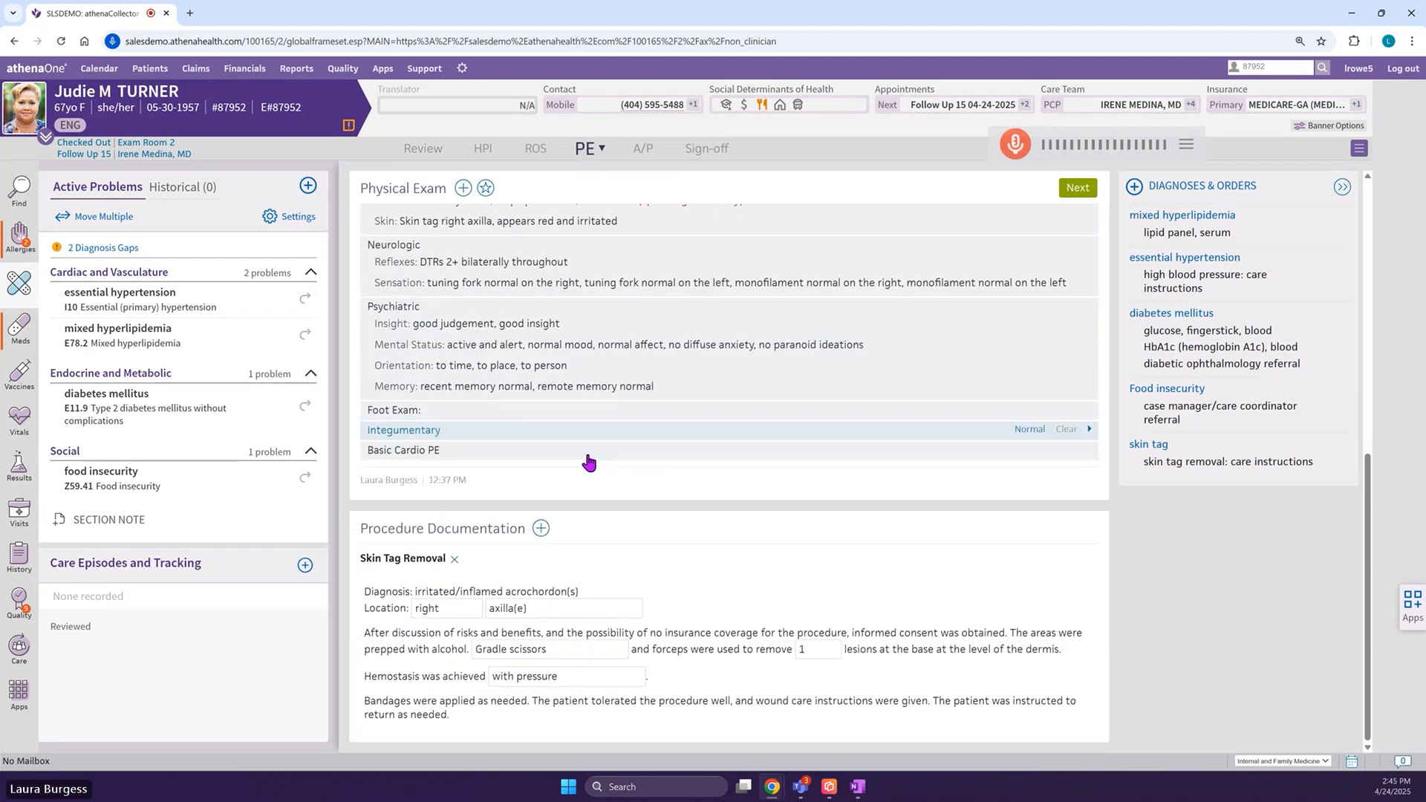
left_click(542, 528)
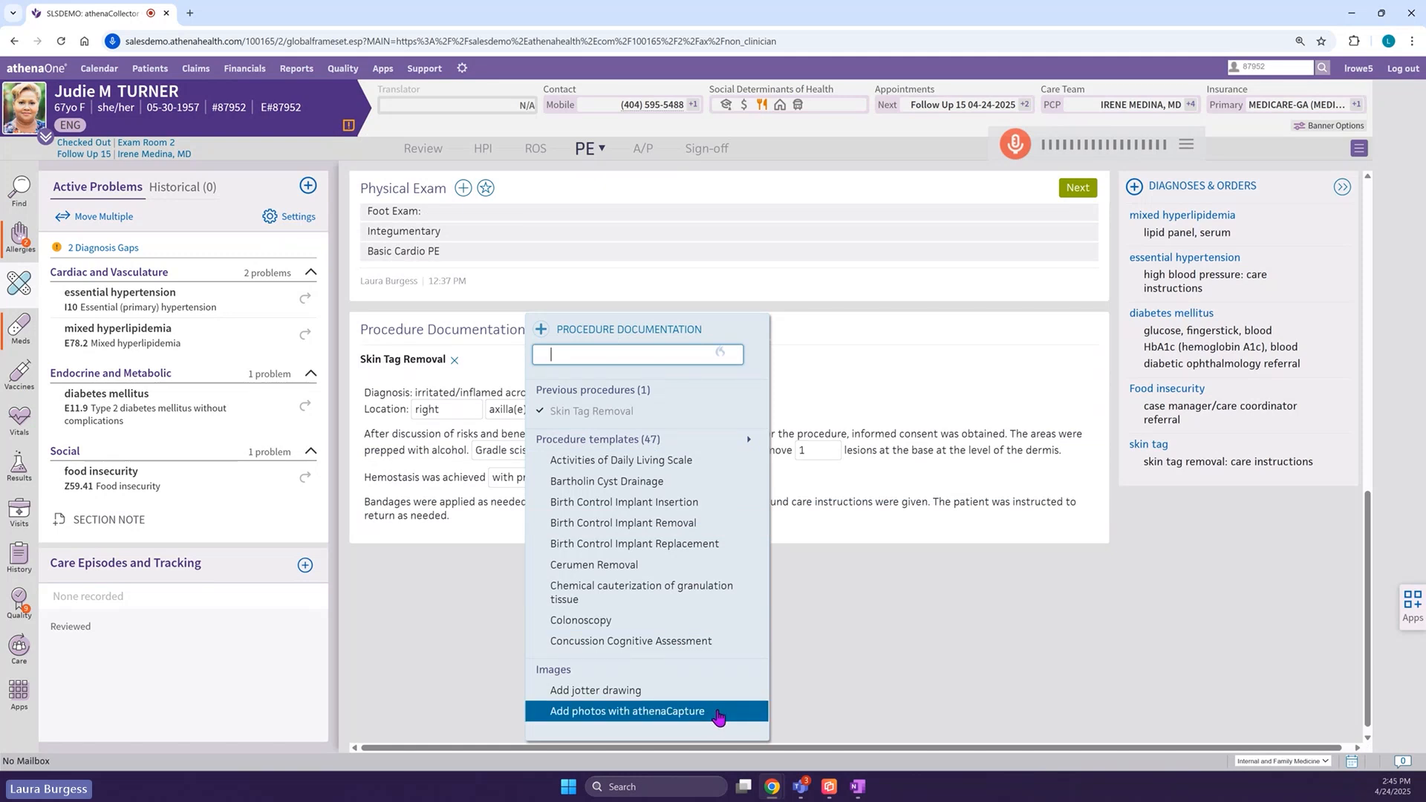
left_click(845, 674)
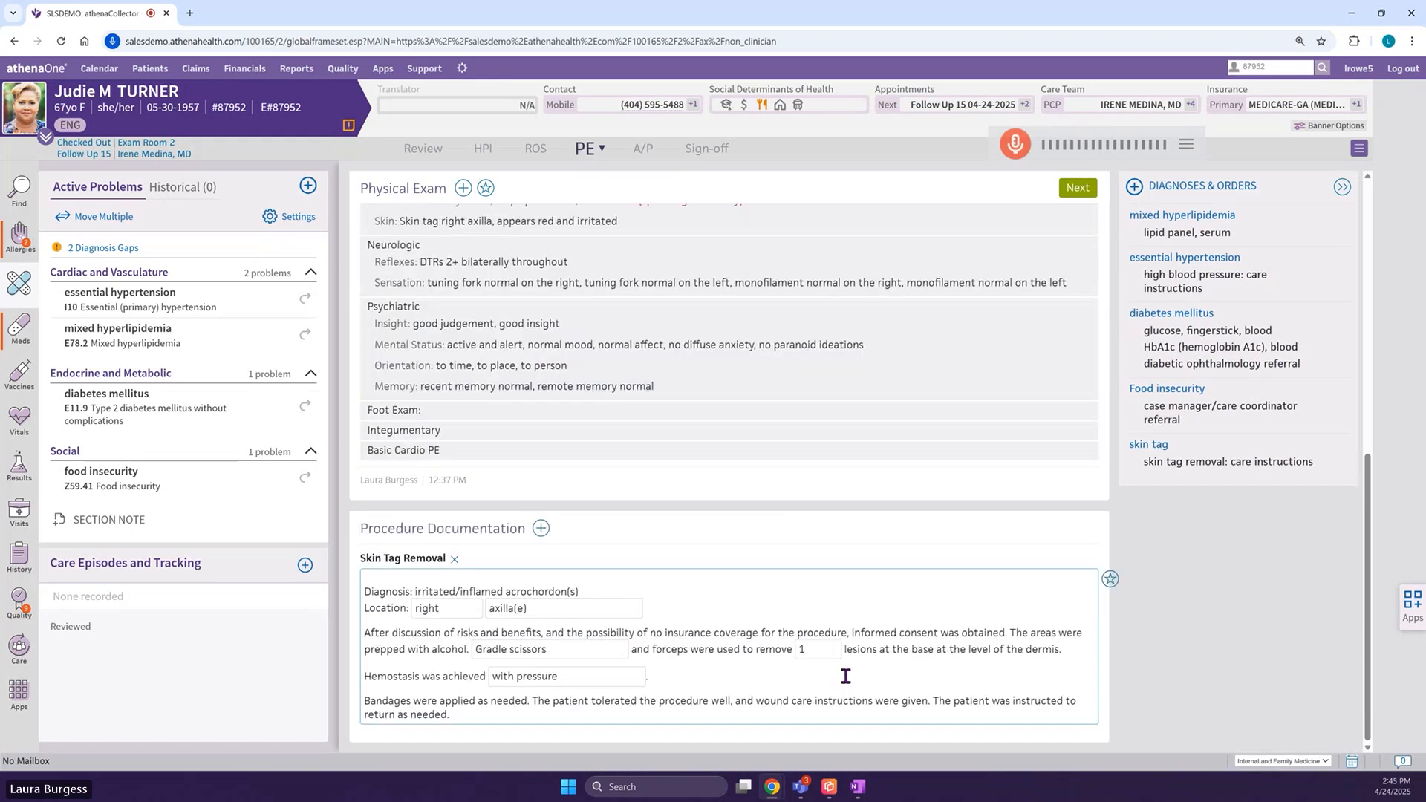
Go to the Assessment & Plan stage, look over its diagnoses and orders, and view the options offered for adding new ones.
left_click(642, 150)
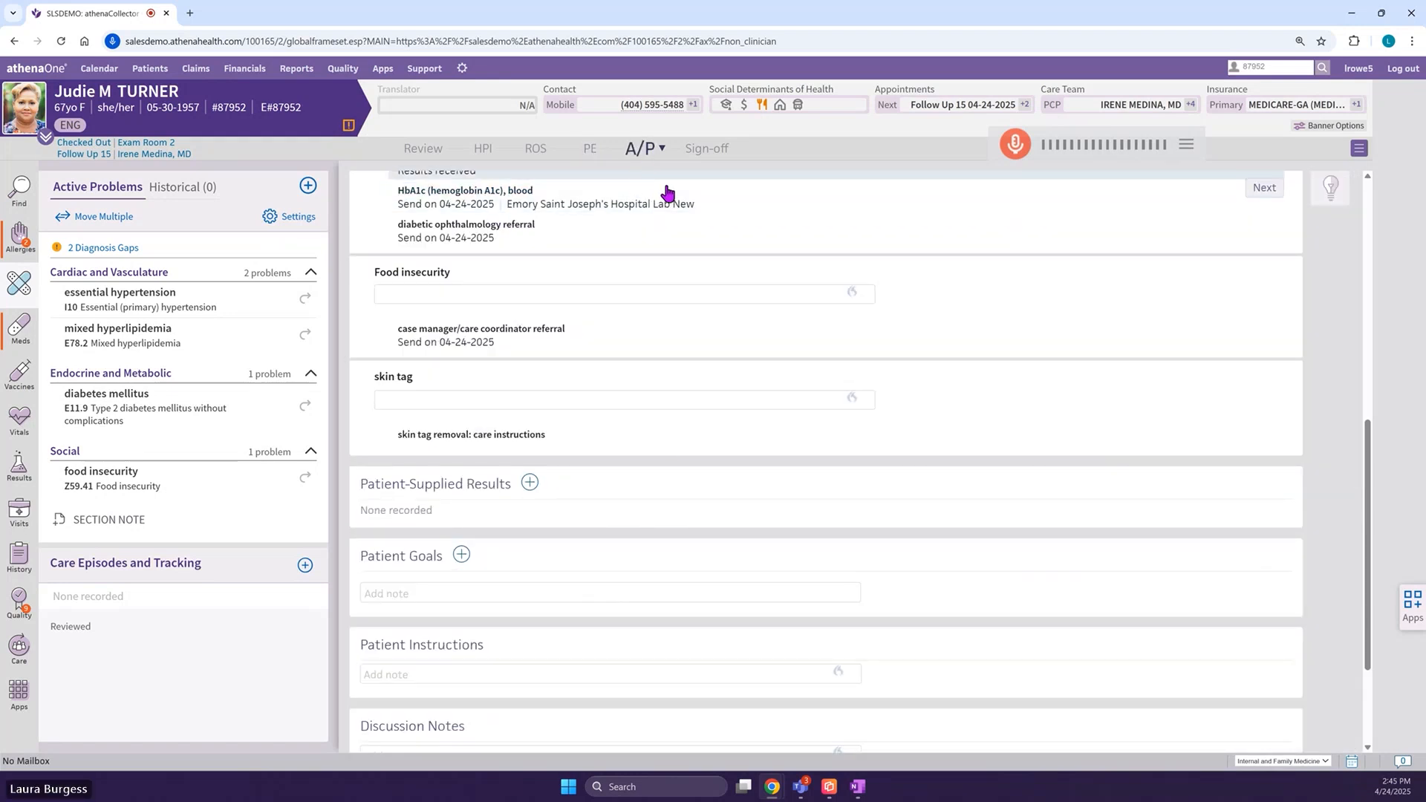
scroll(657, 451, "up", 3)
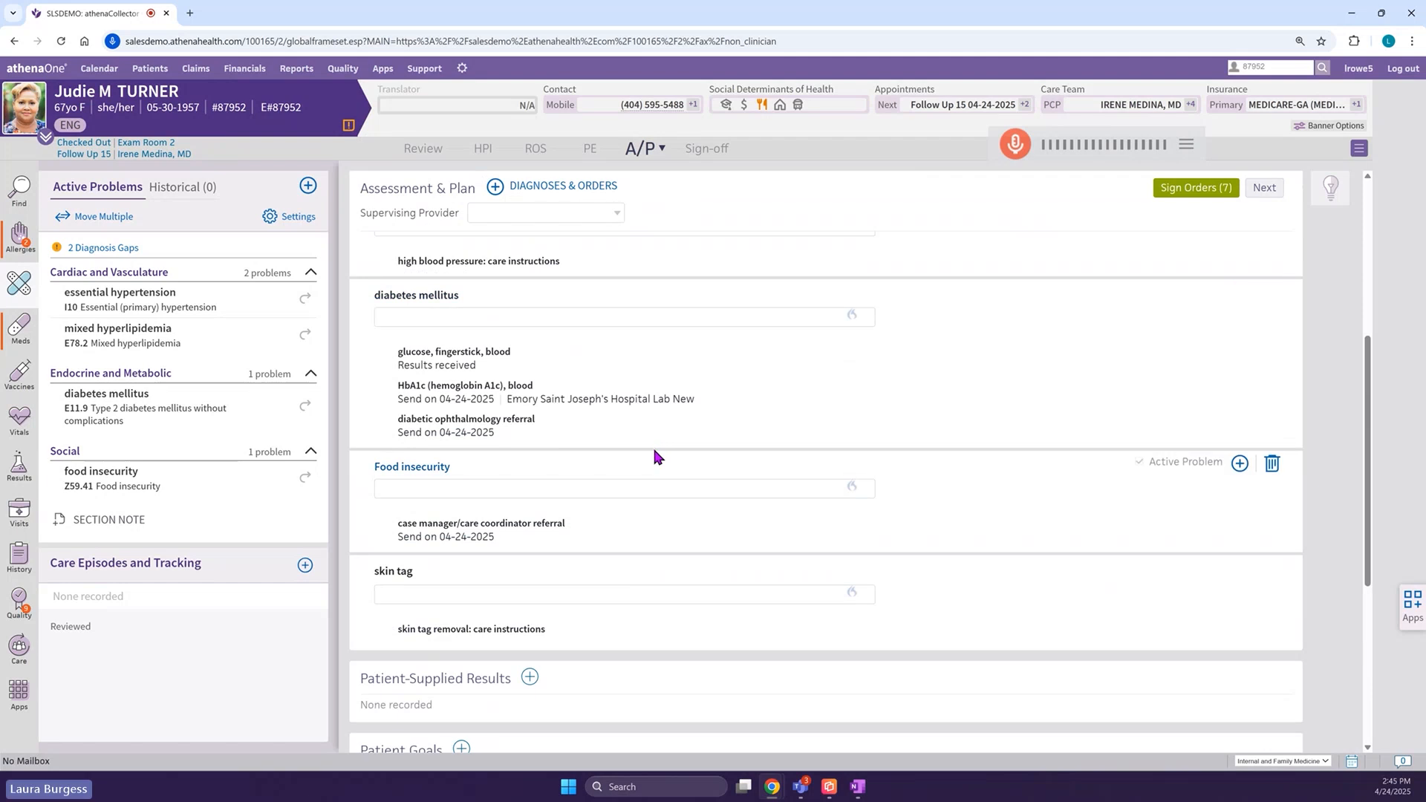
scroll(653, 461, "up", 5)
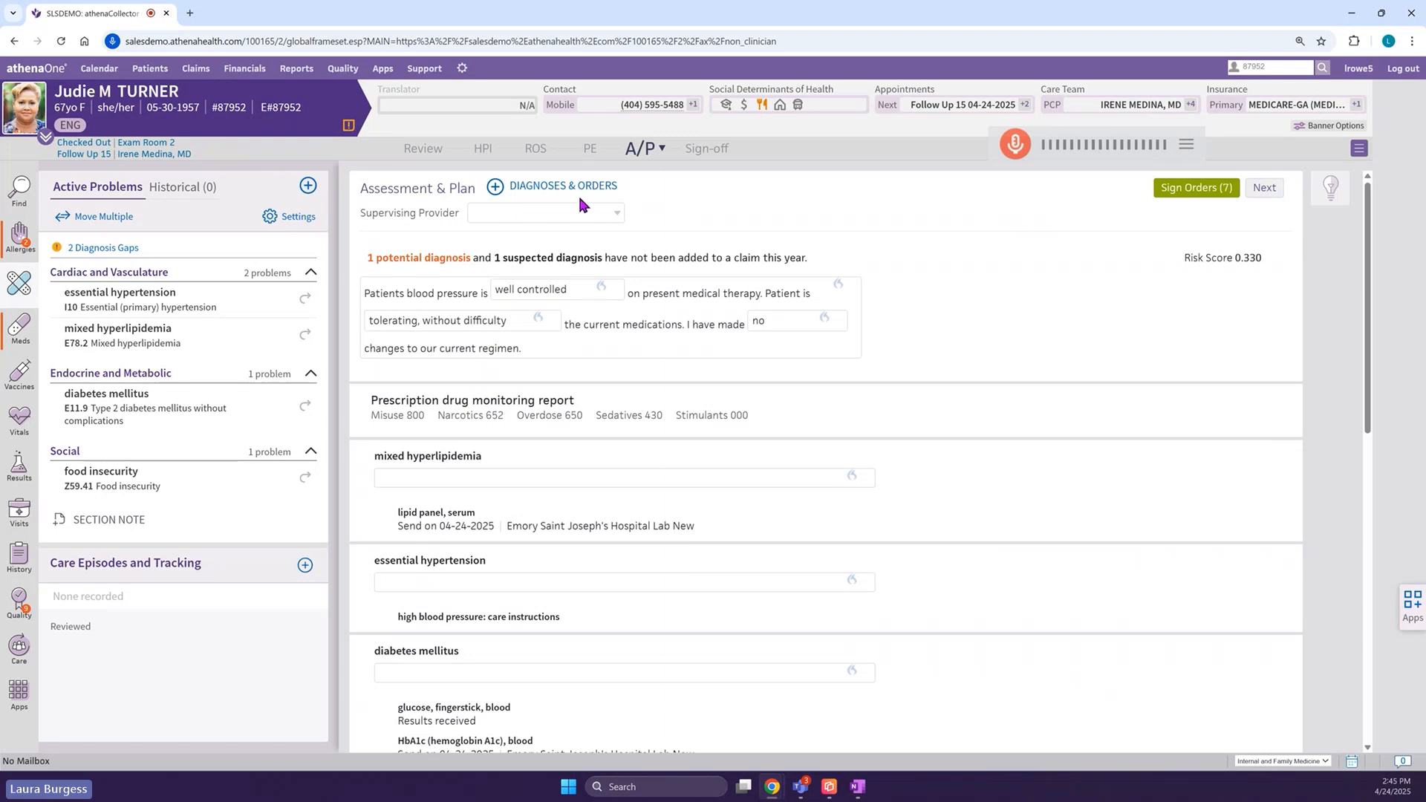
left_click(494, 187)
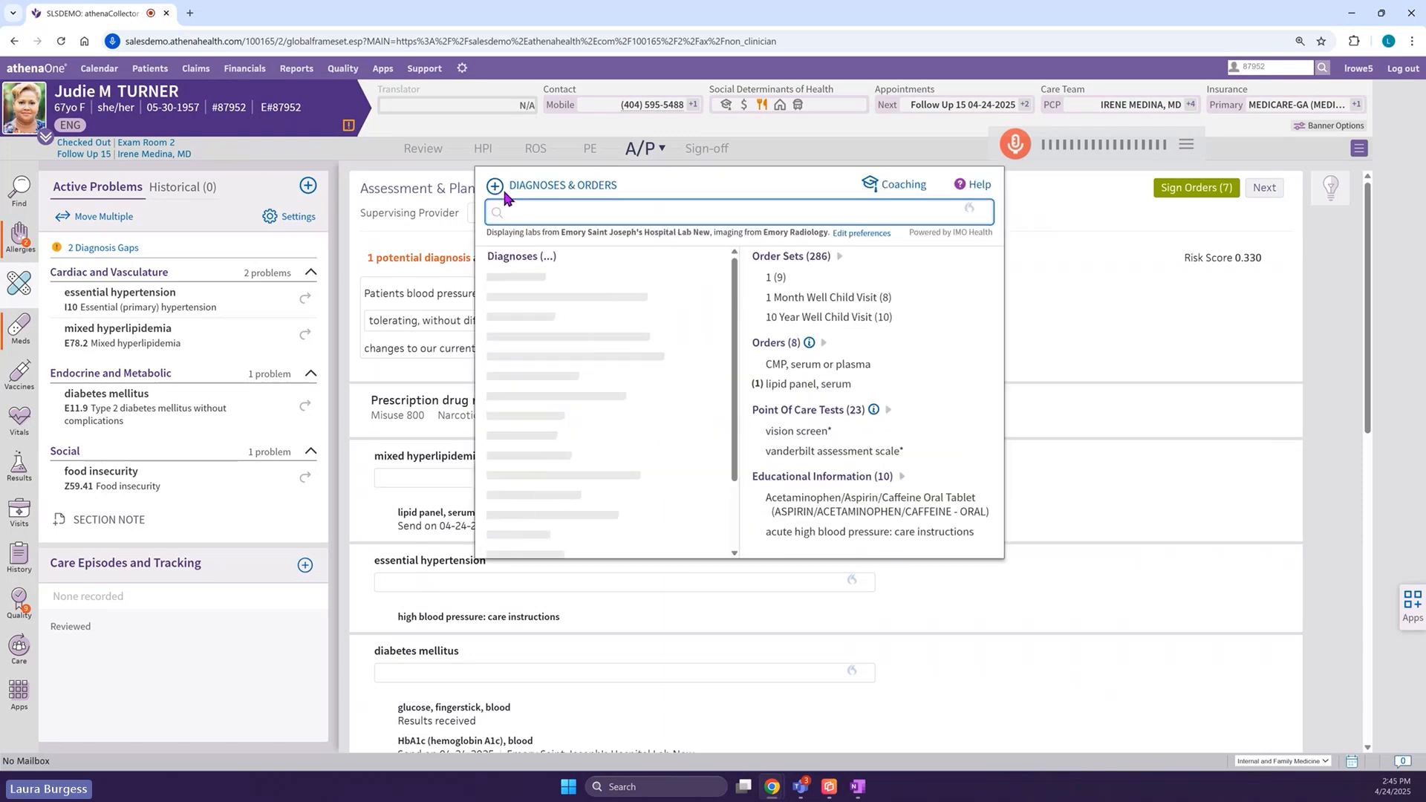
triple_click(889, 238)
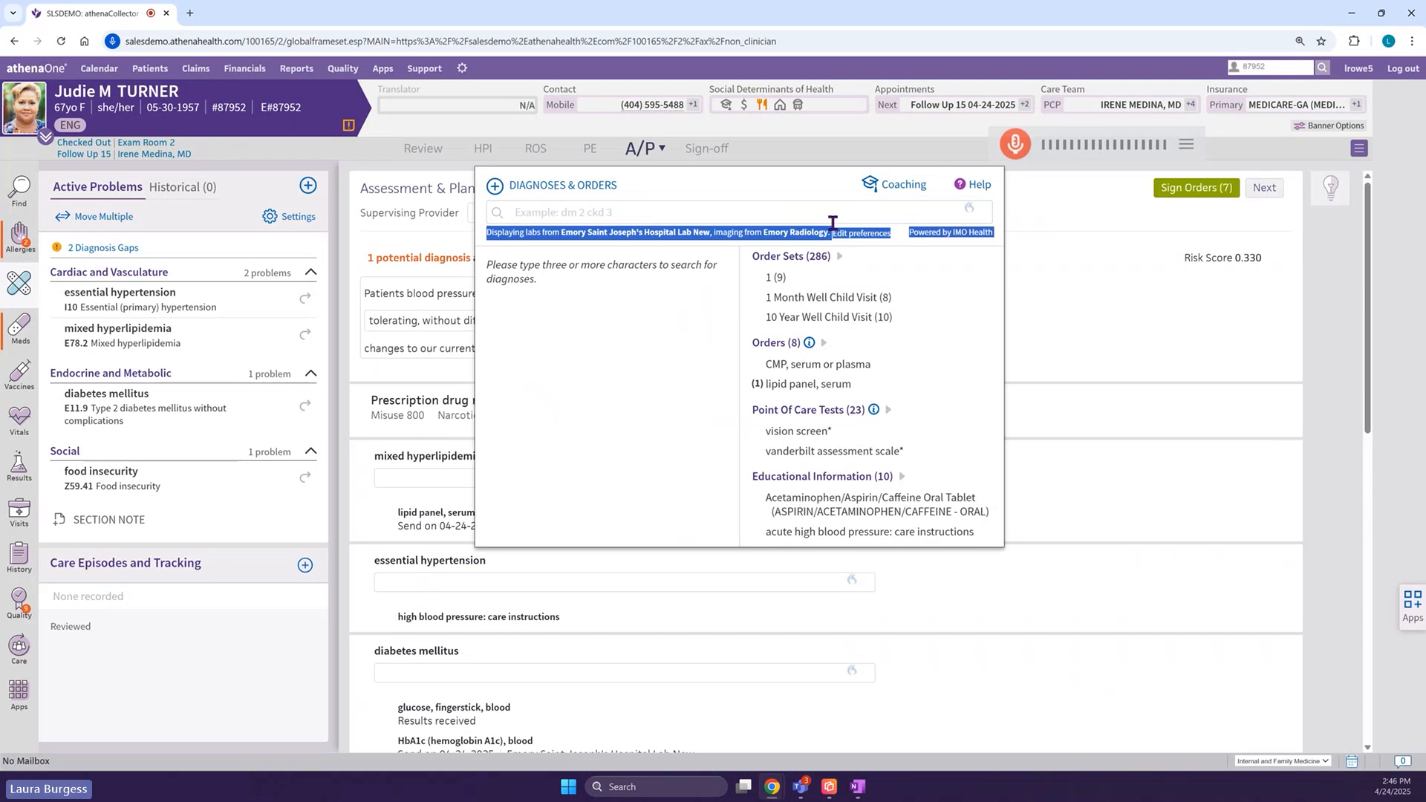
left_click(844, 145)
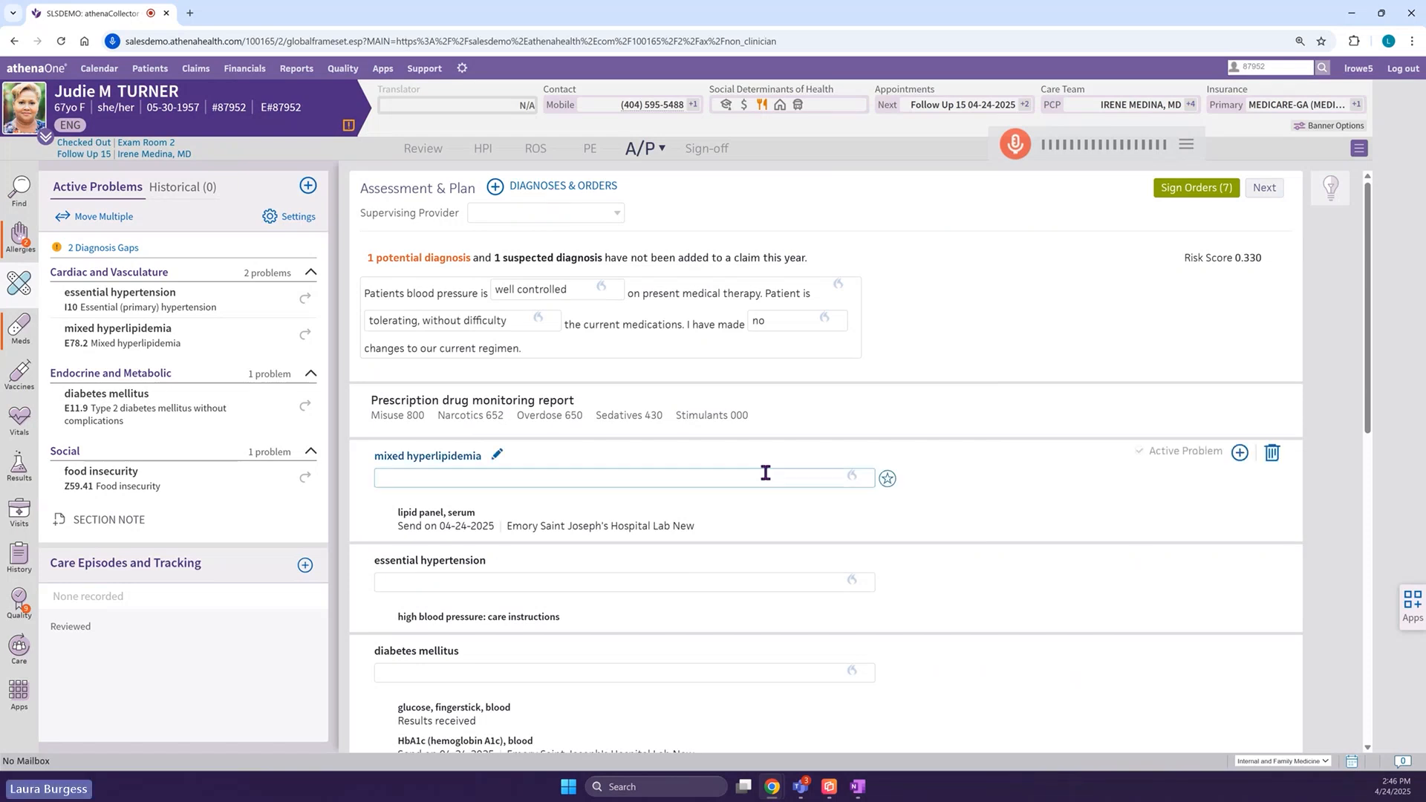
View the patient's potential and suspected diagnoses in Patient Risk and return to the Assessment & Plan.
left_click(501, 260)
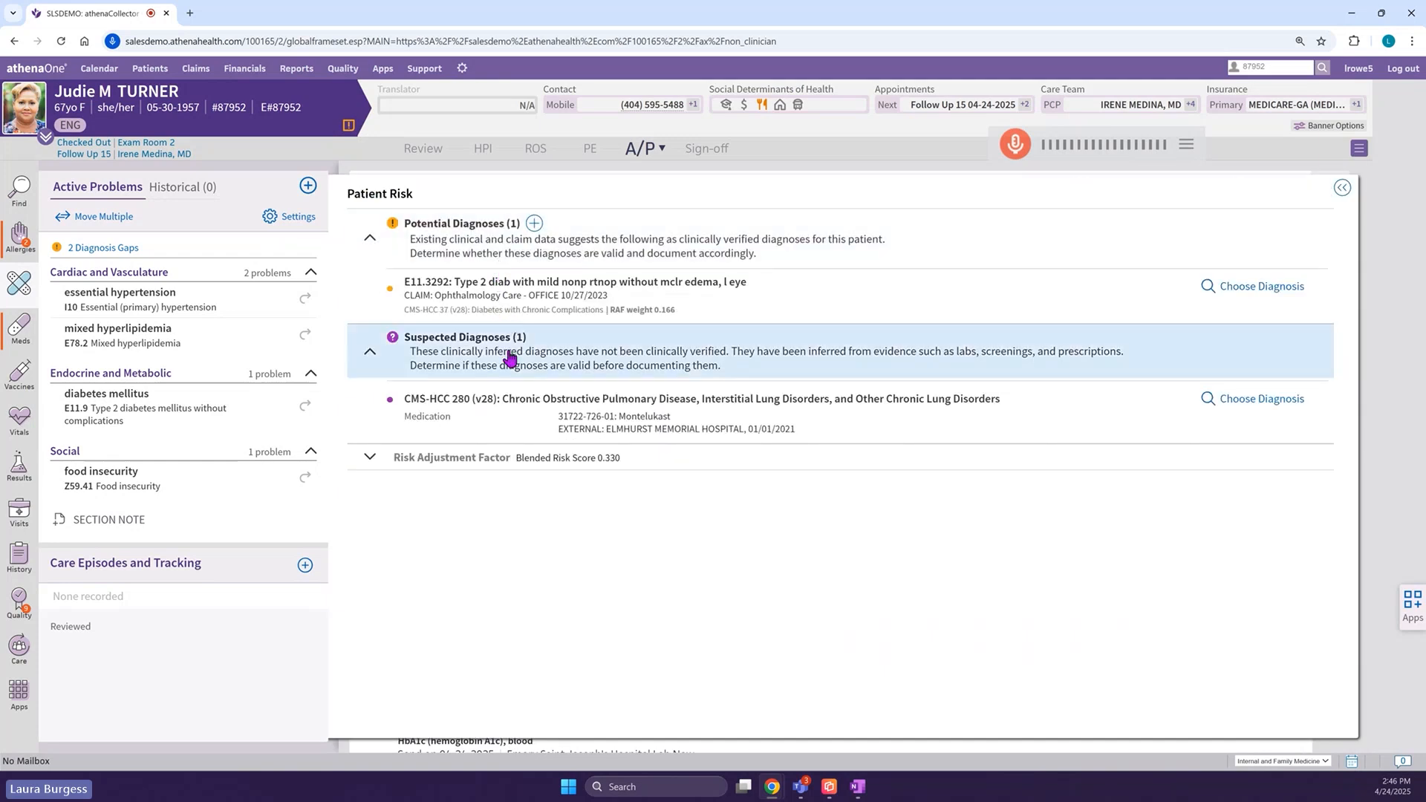
left_click(433, 247)
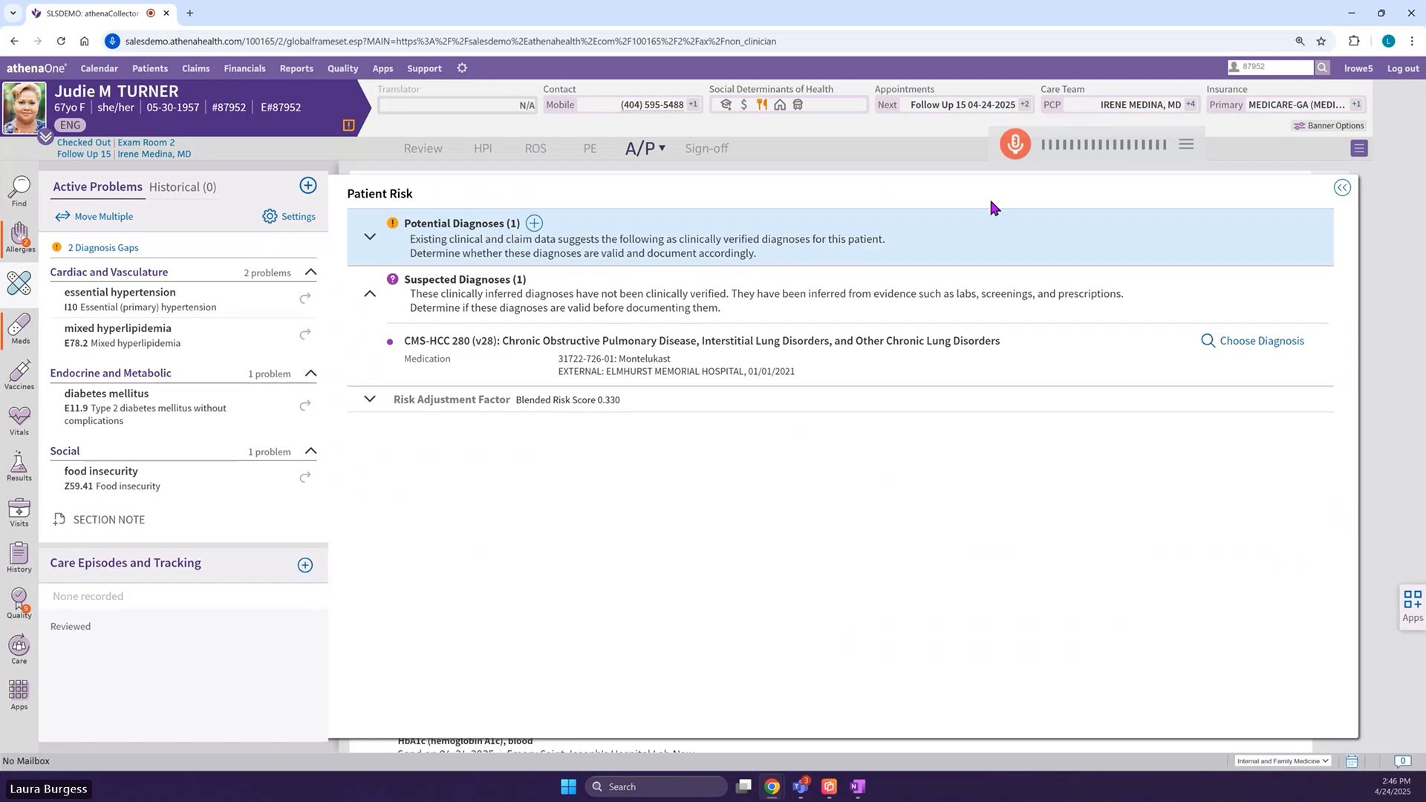
left_click(1341, 188)
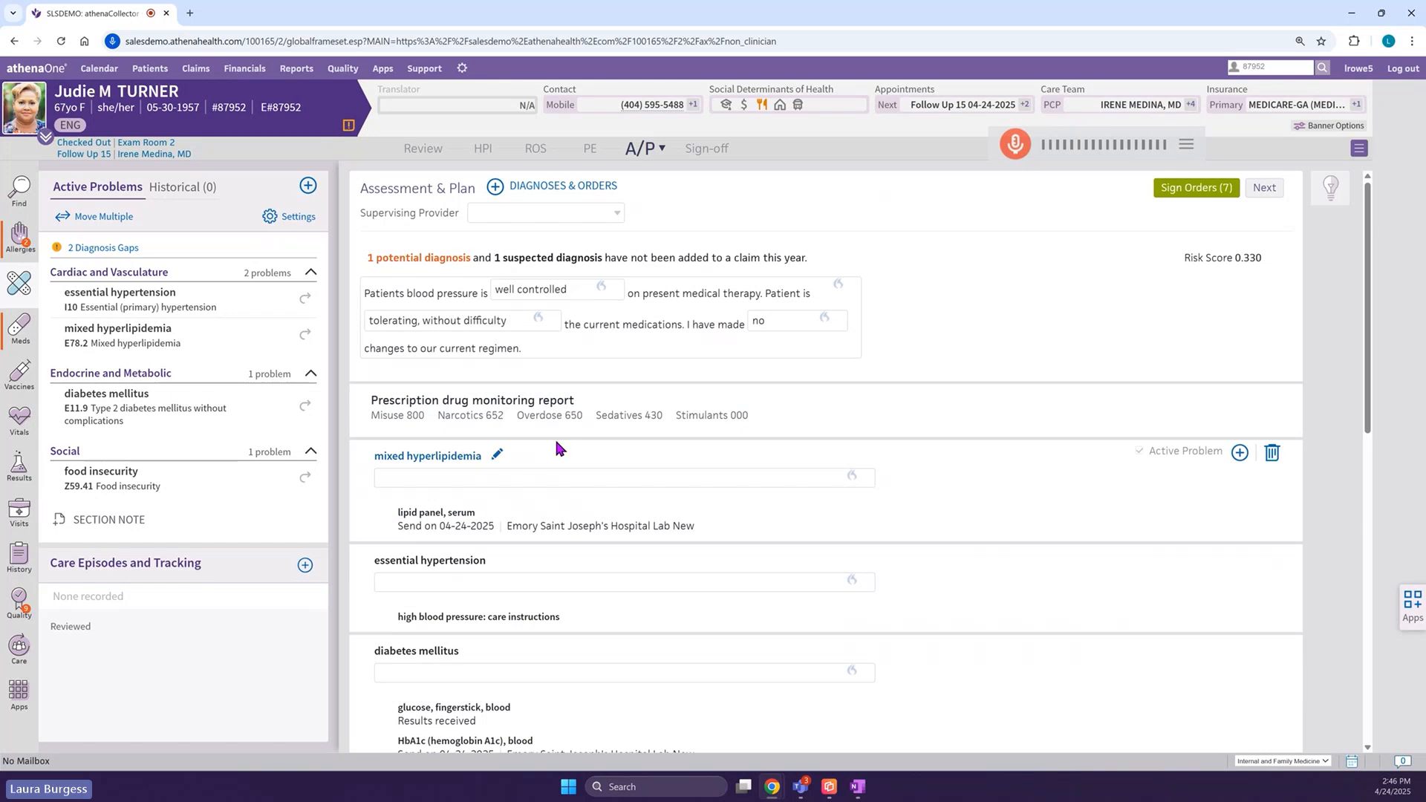
Insert the lipidtx text macro into the mixed hyperlipidemia assessment note.
scroll(509, 461, "down", 1)
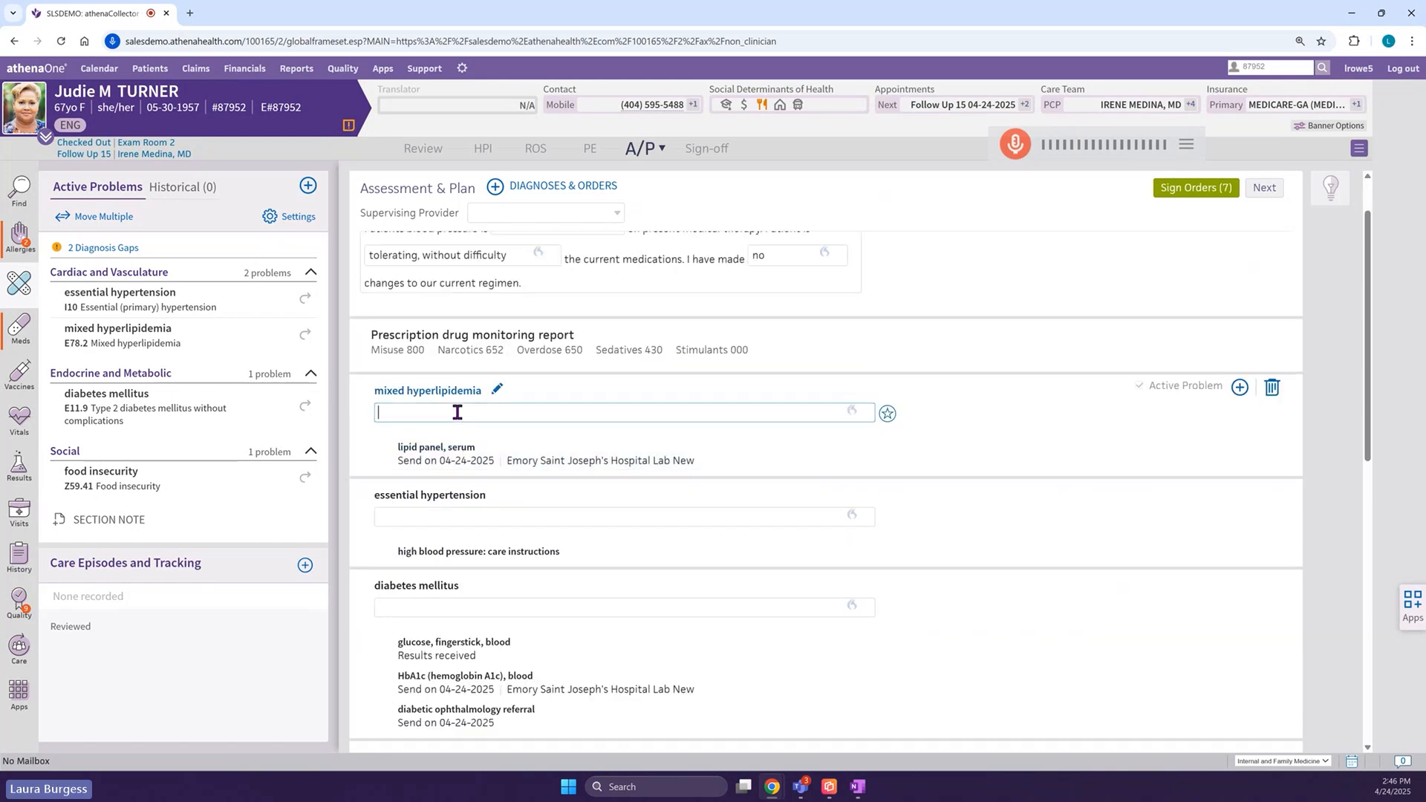
type(".lip")
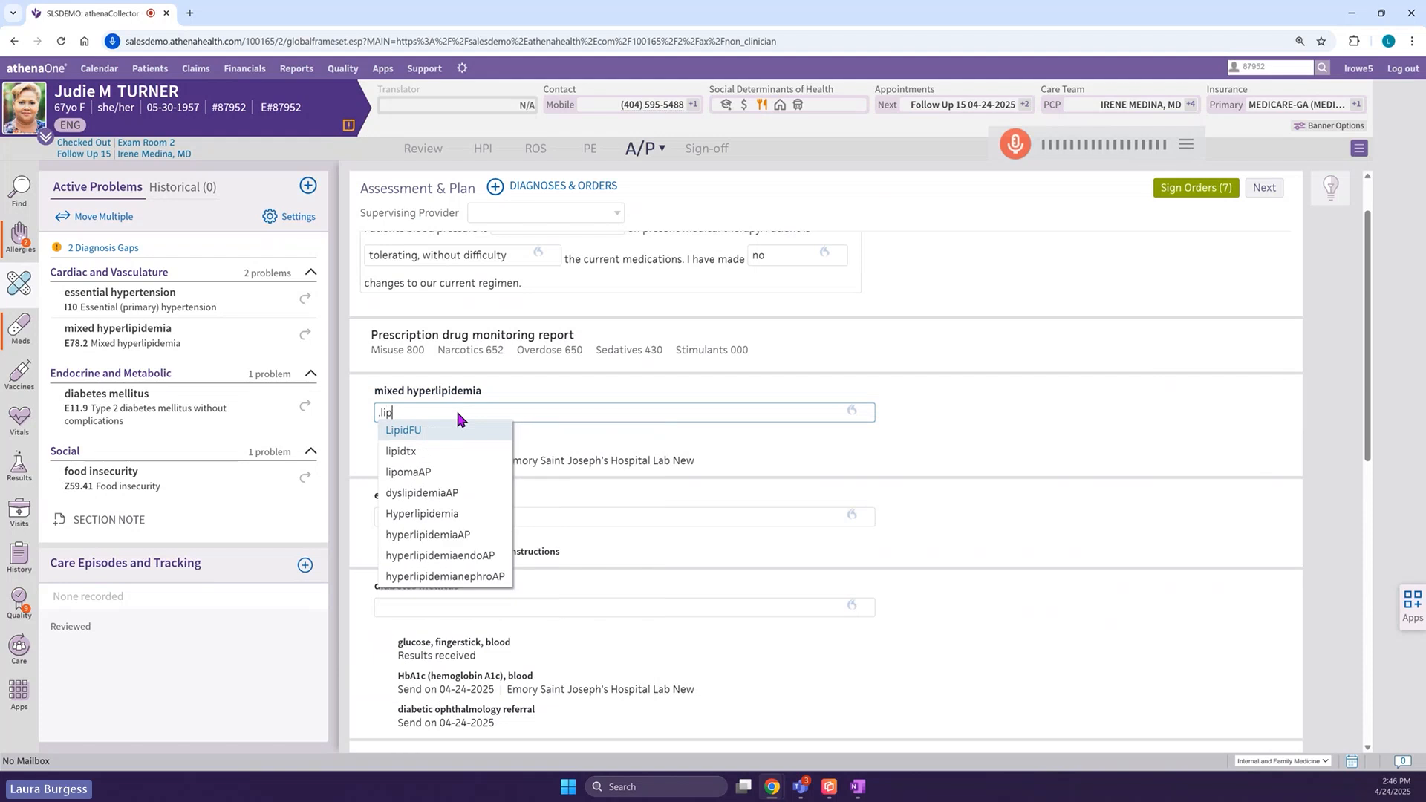
left_click(431, 450)
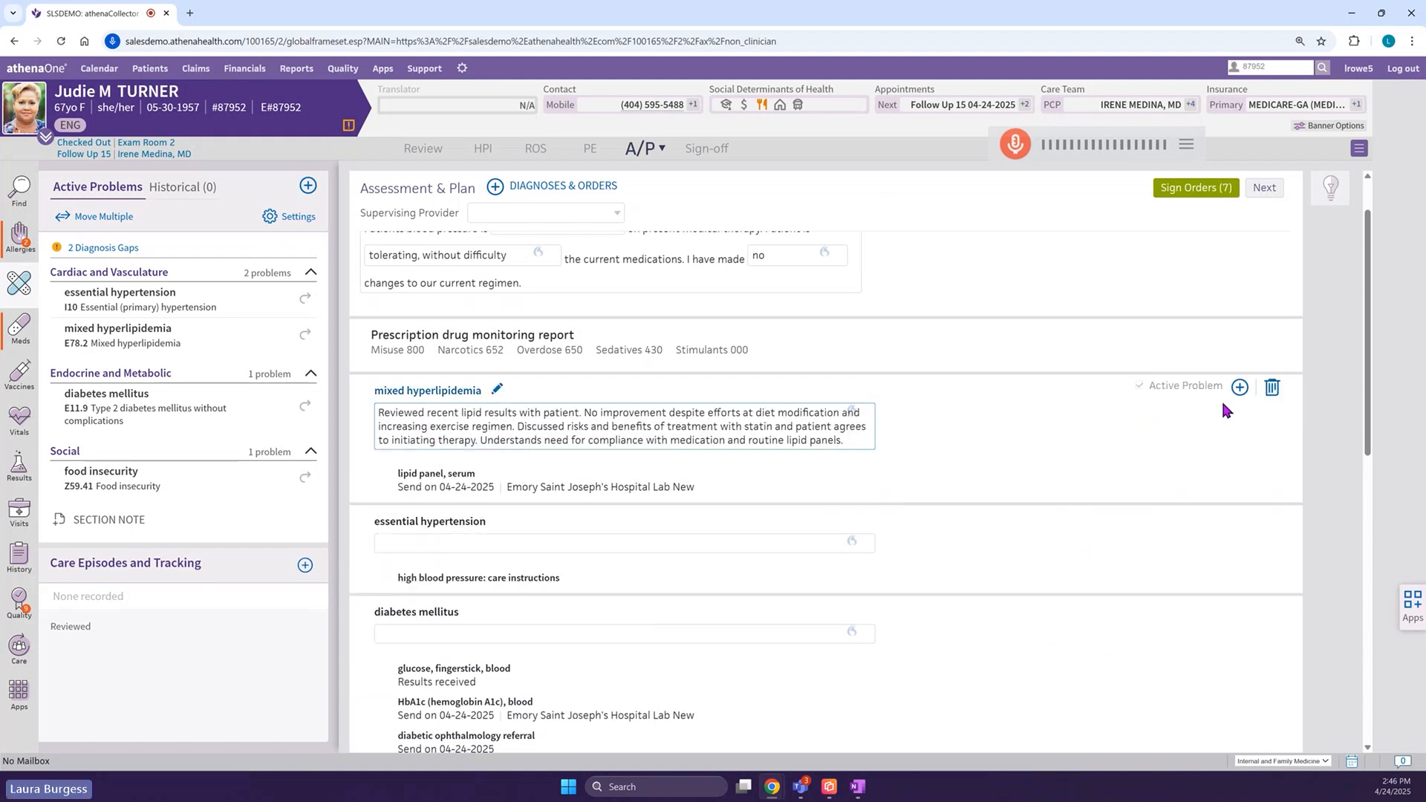
Add an order for atorvastatin 20 mg tablet under mixed hyperlipidemia.
left_click(1241, 392)
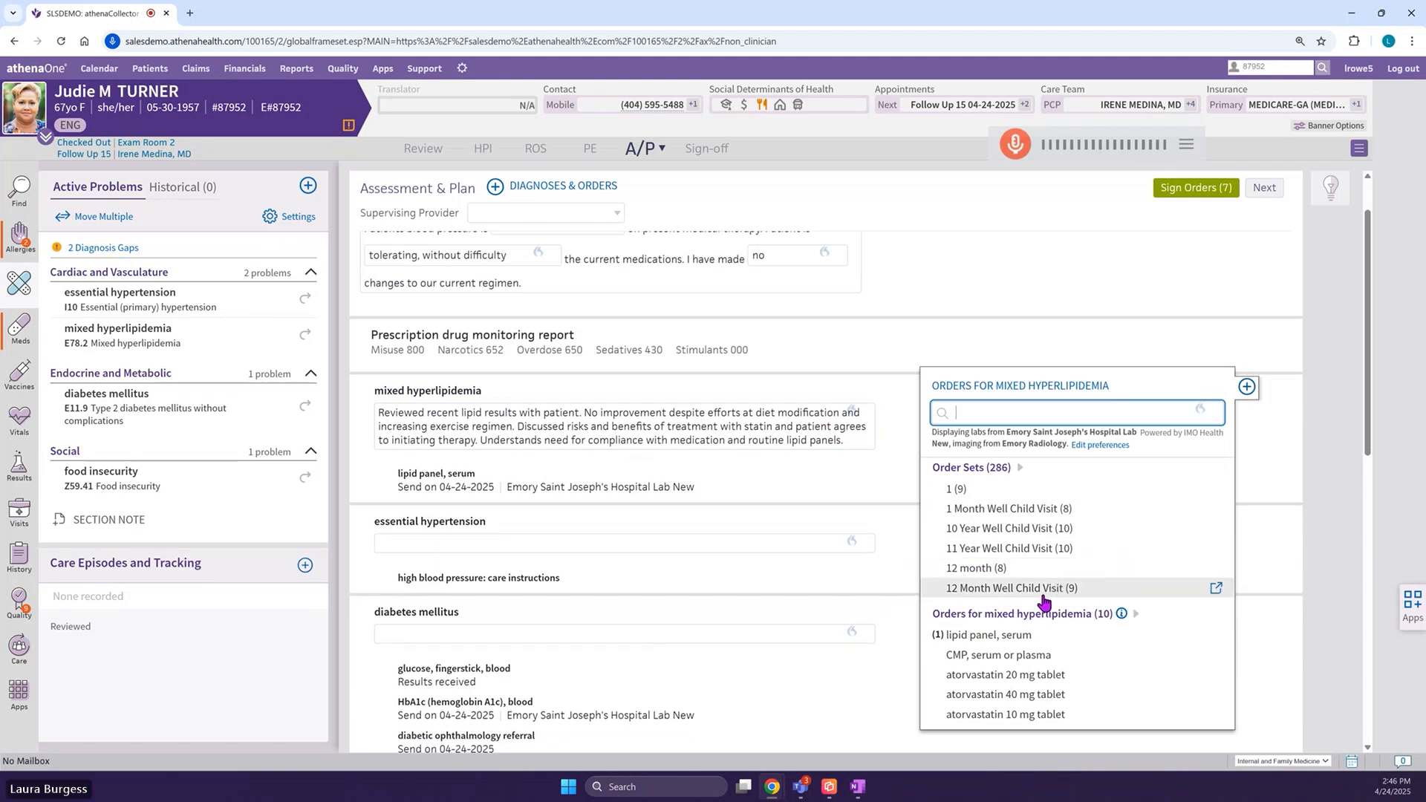
left_click(1008, 683)
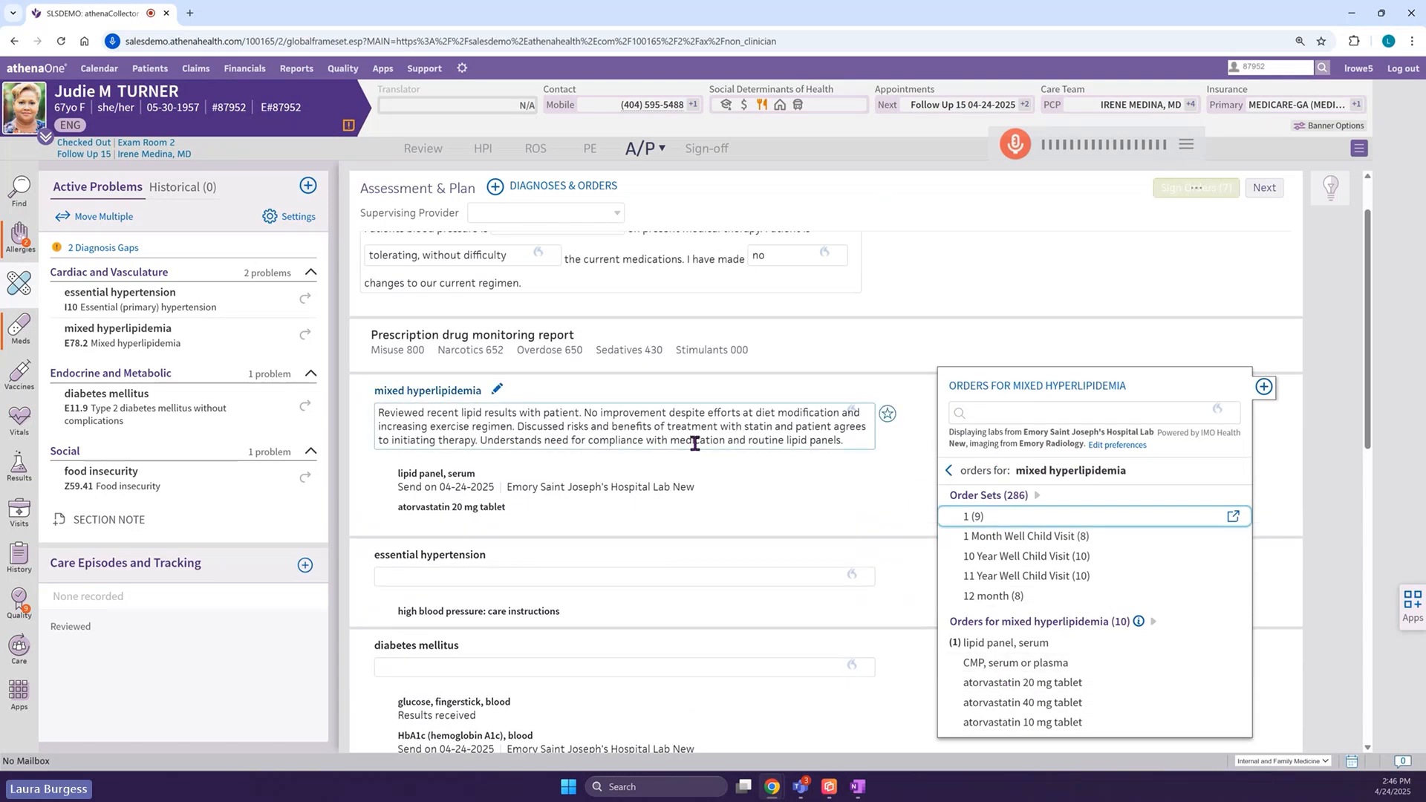
left_click(588, 435)
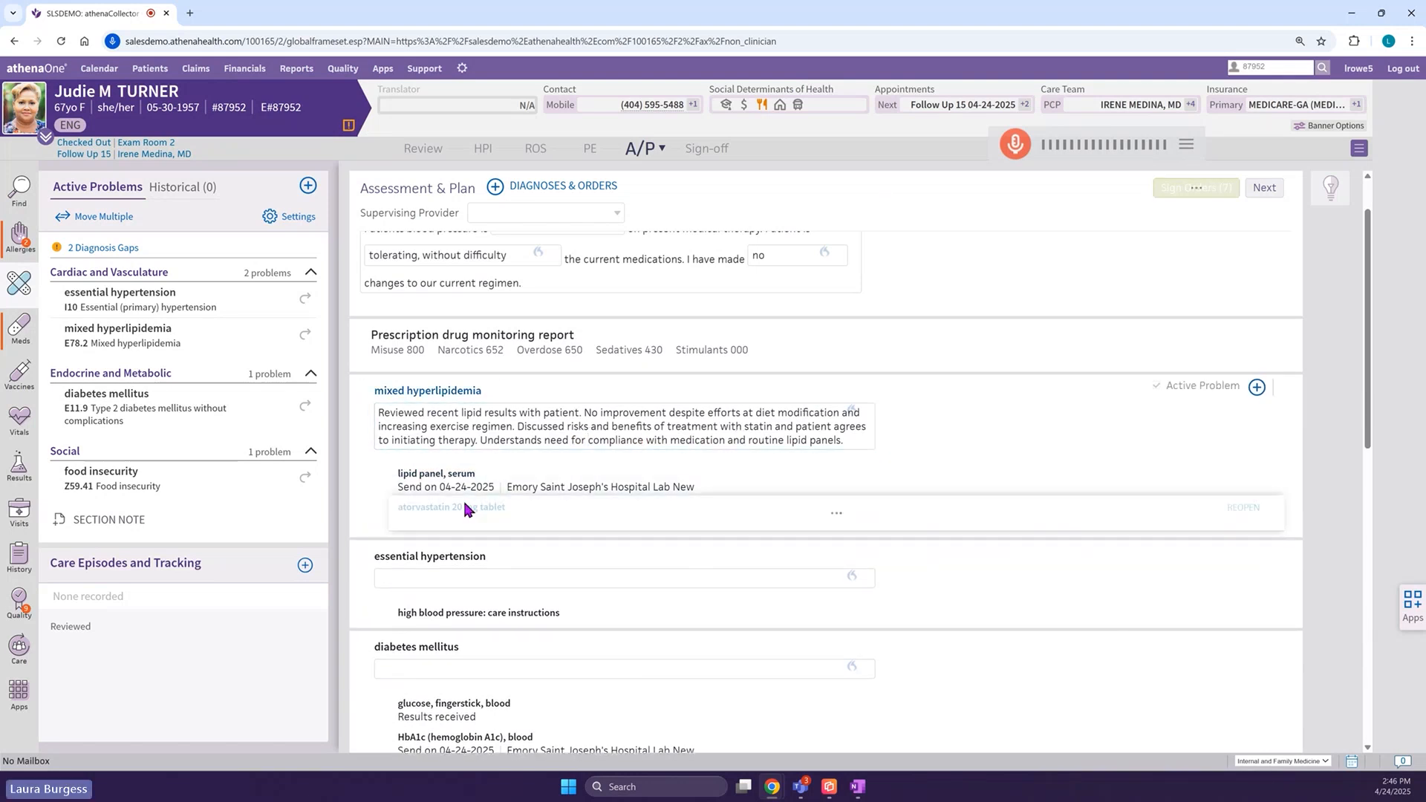
Set the atorvastatin prescription's quantity to 30 tablets, check its drug alerts and close the order details.
left_click(464, 509)
scroll(515, 442, "up", 1)
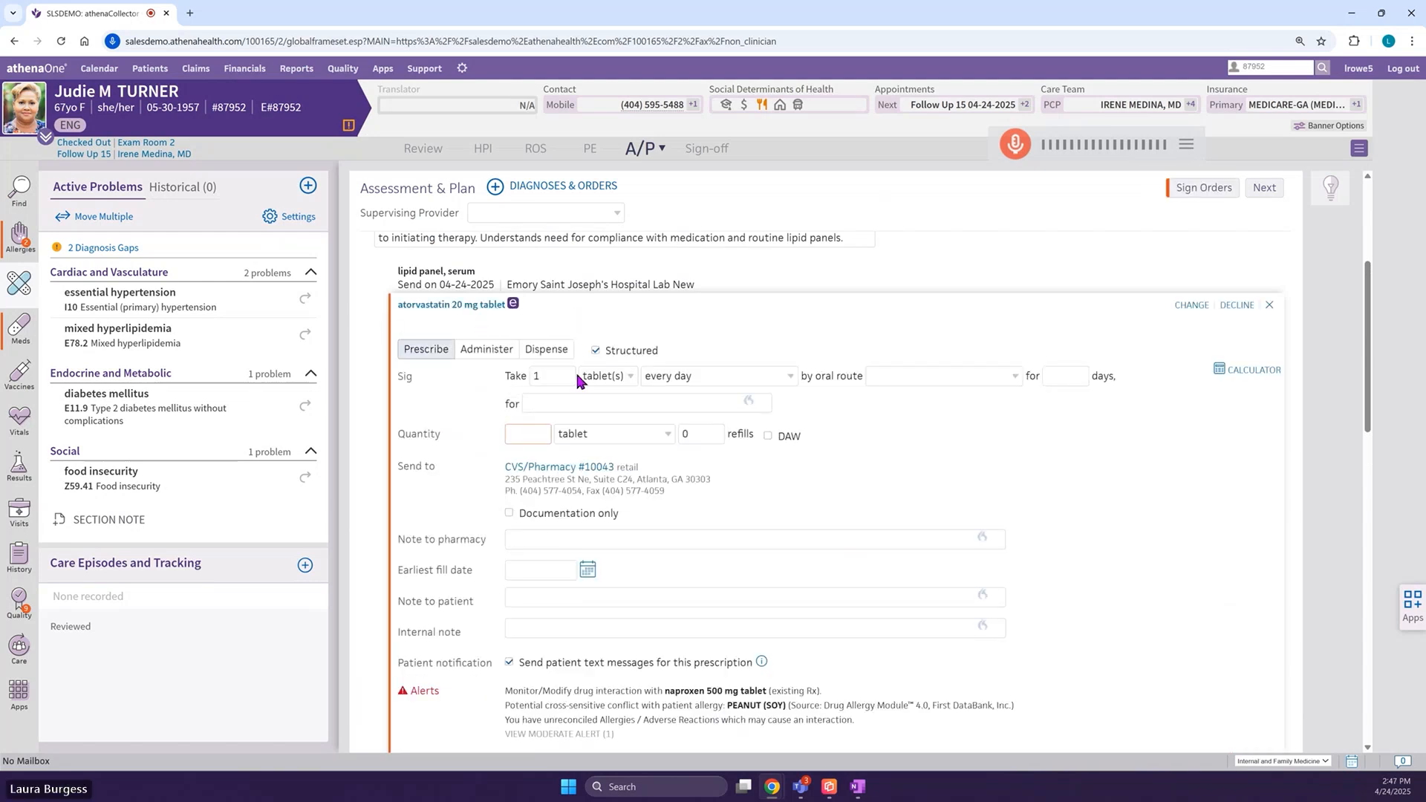
left_click(531, 435)
type("30")
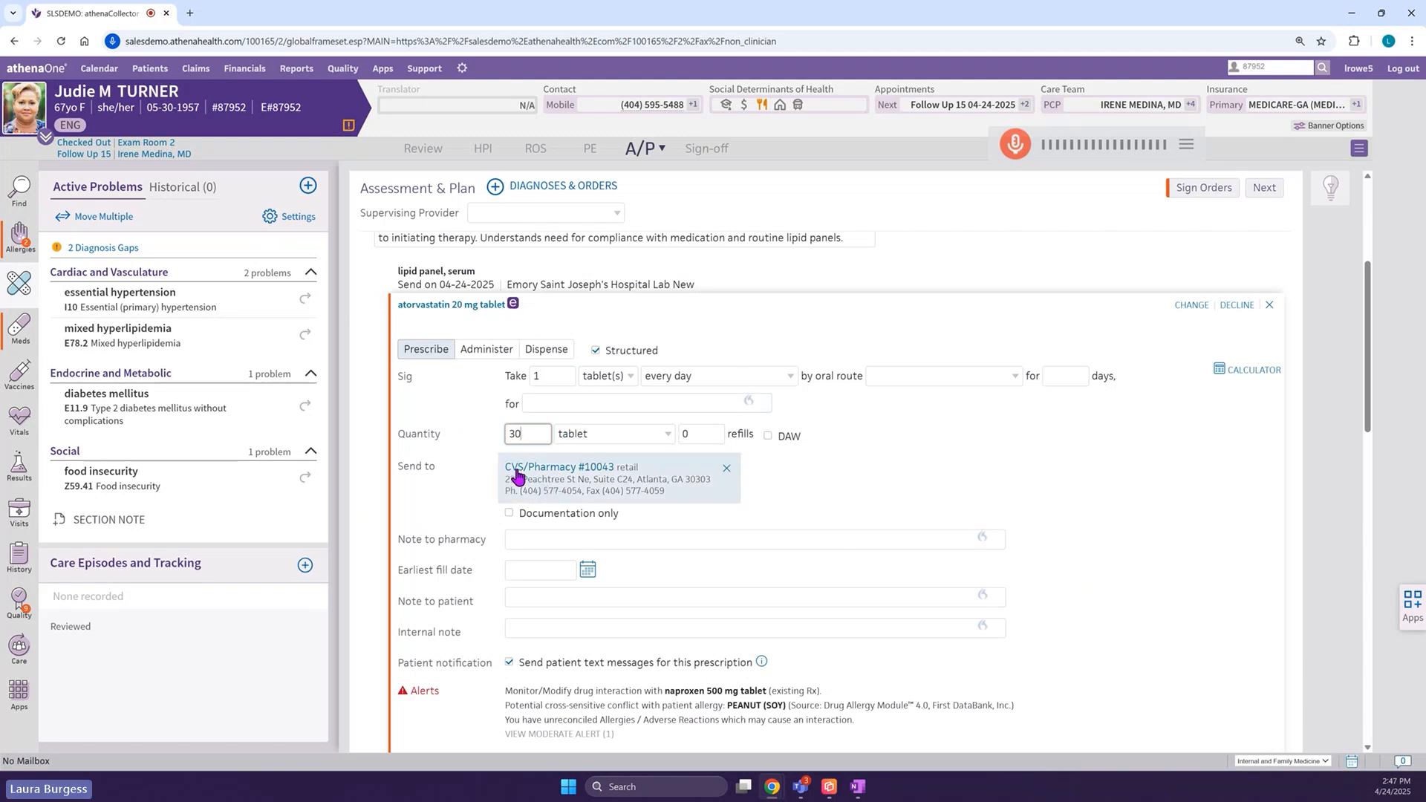
scroll(508, 503, "down", 2)
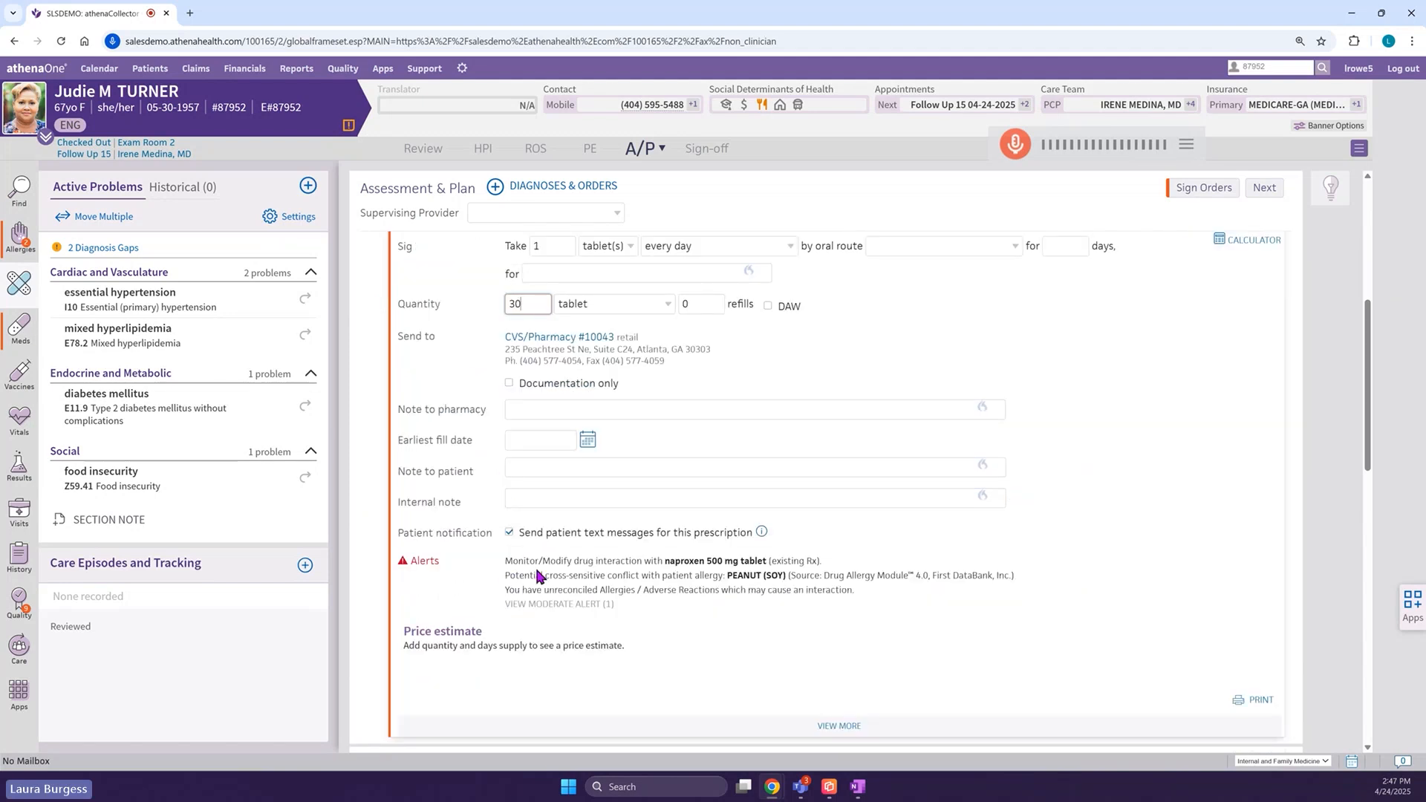
scroll(576, 490, "up", 3)
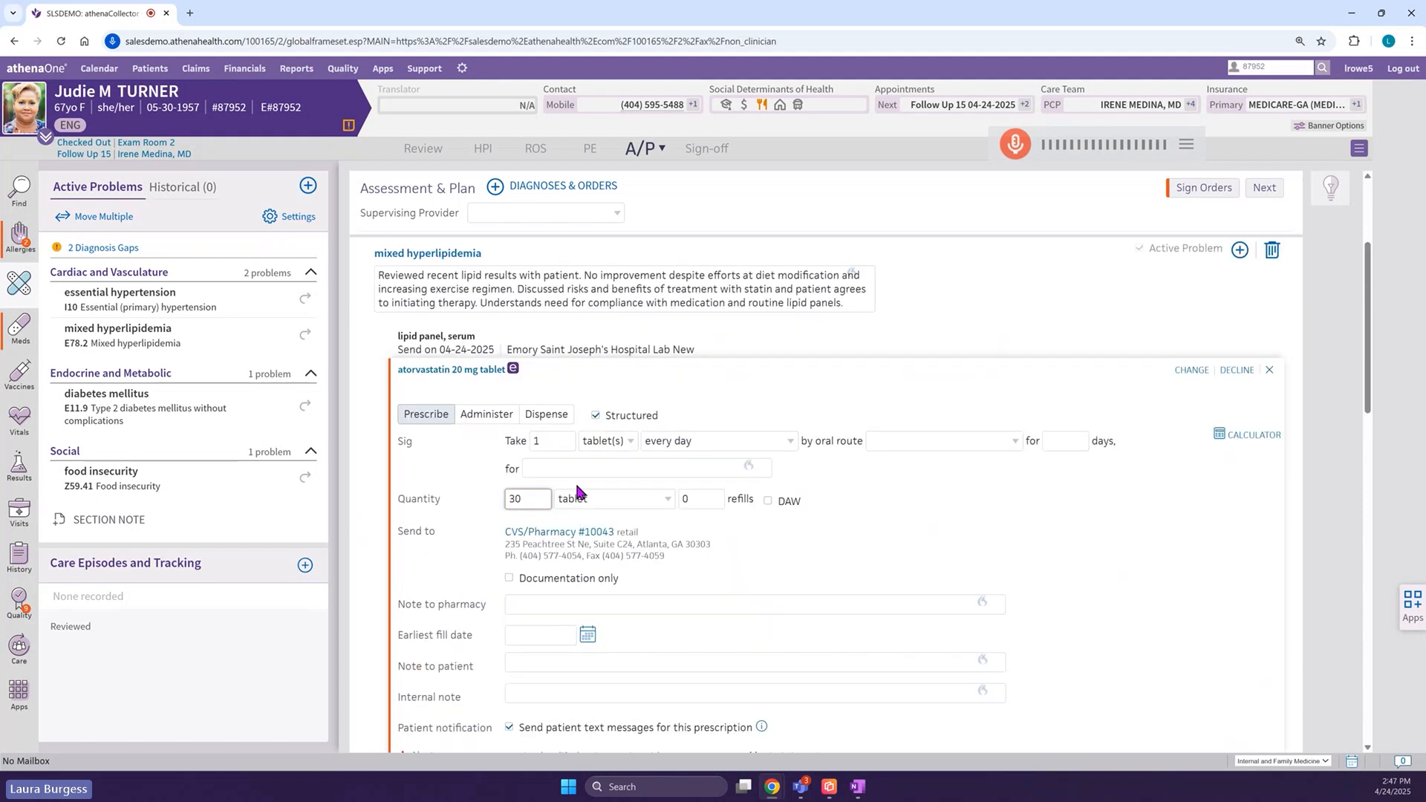
left_click(569, 379)
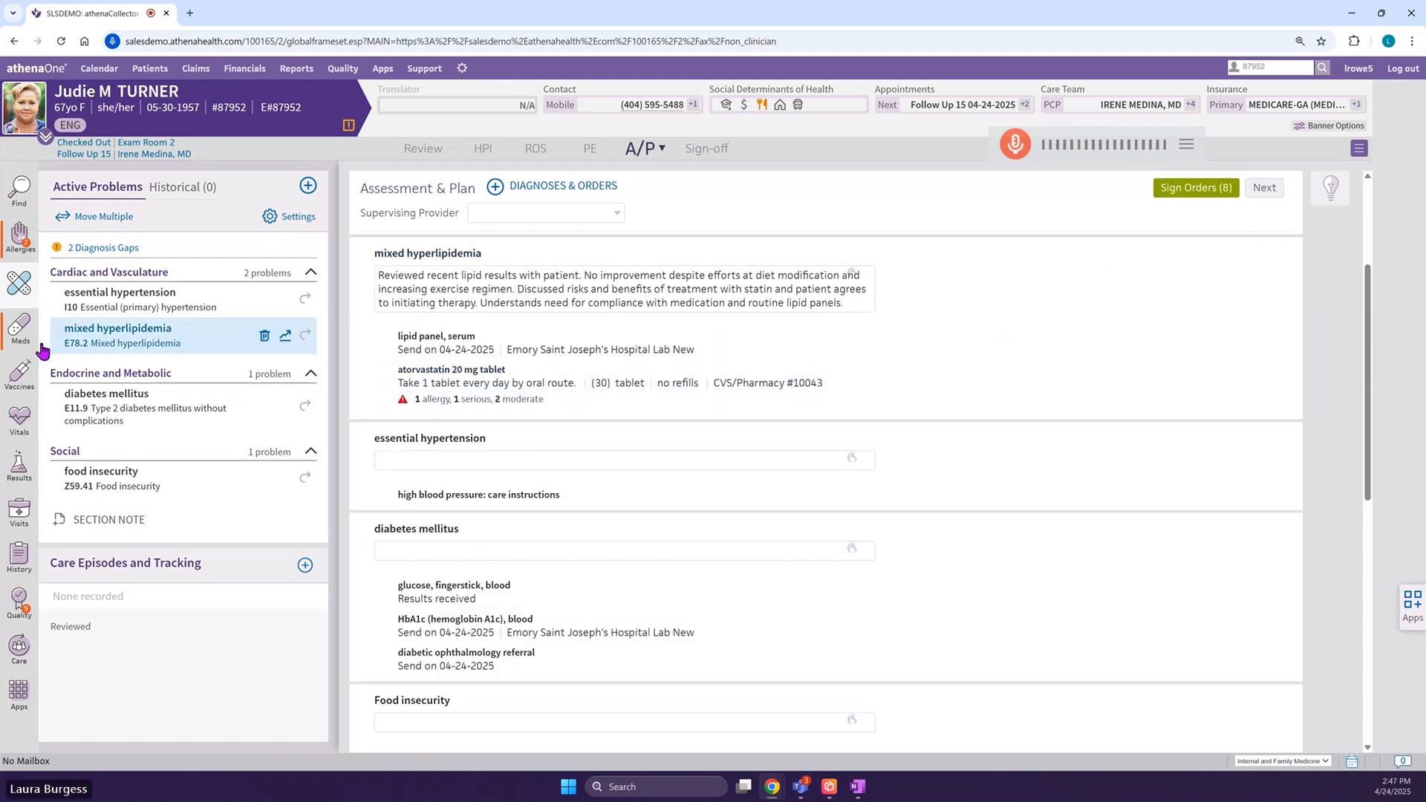
Reorder lisinopril 2.5 mg tablet from the patient's medications, dismissing the ChartSync introduction.
left_click(18, 336)
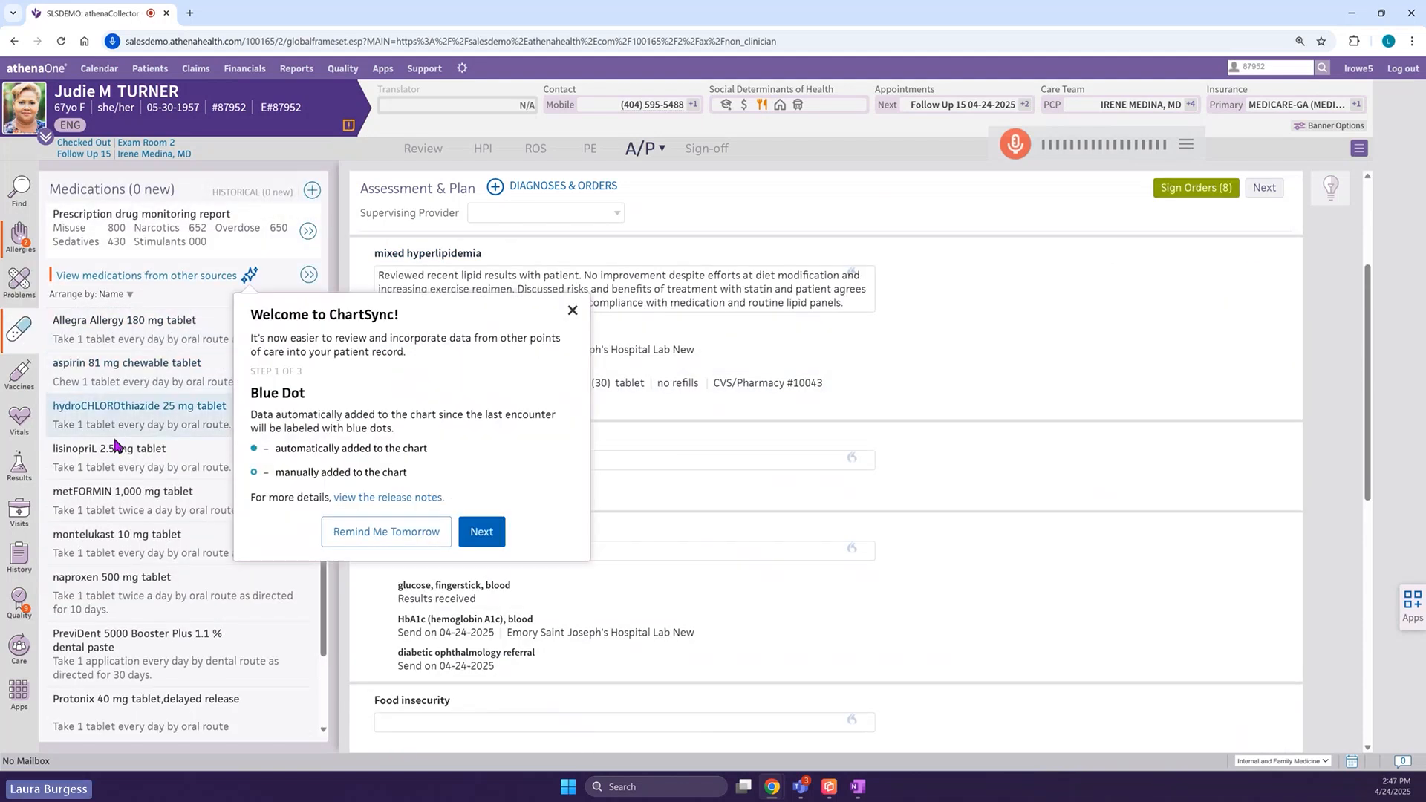
left_click(572, 310)
mouse_move(300, 453)
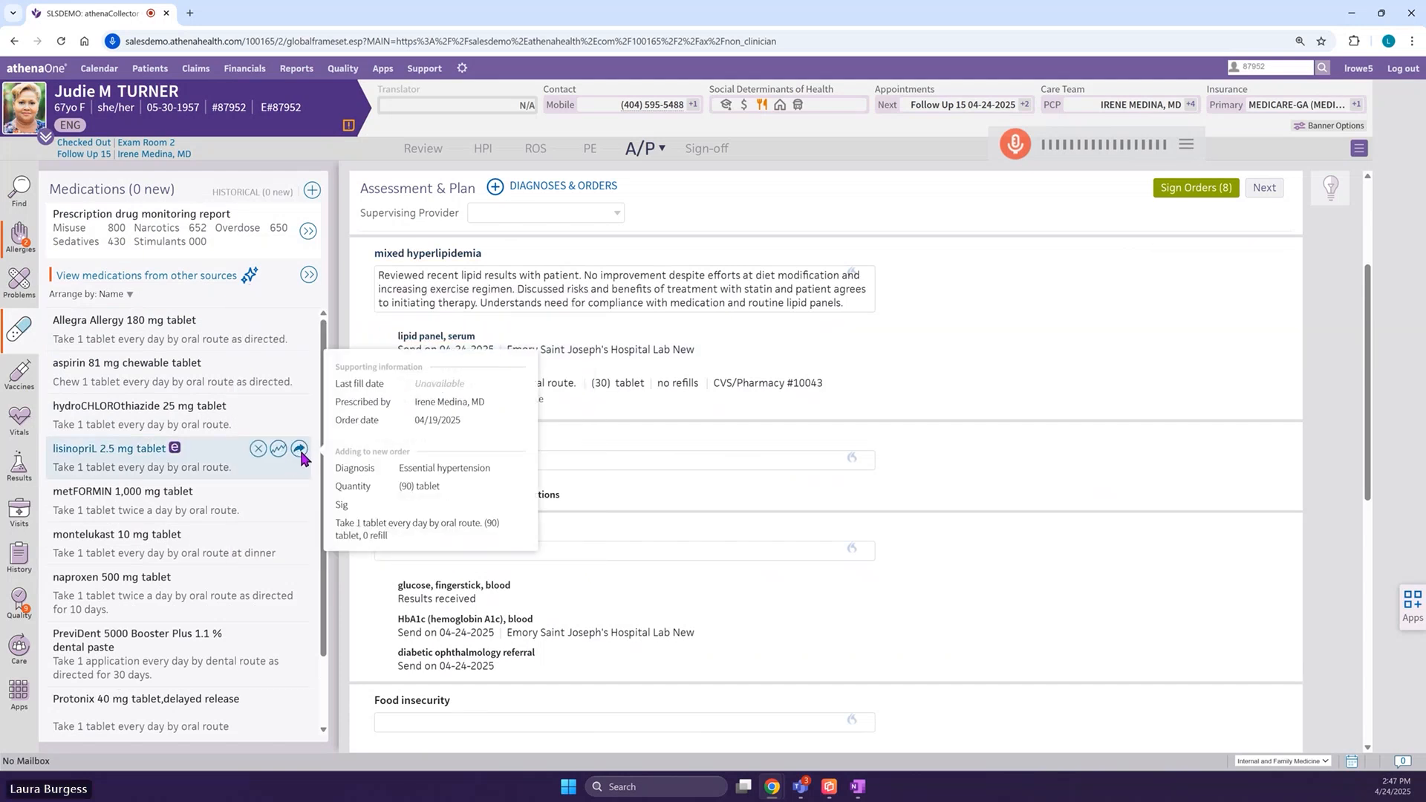
left_click(300, 452)
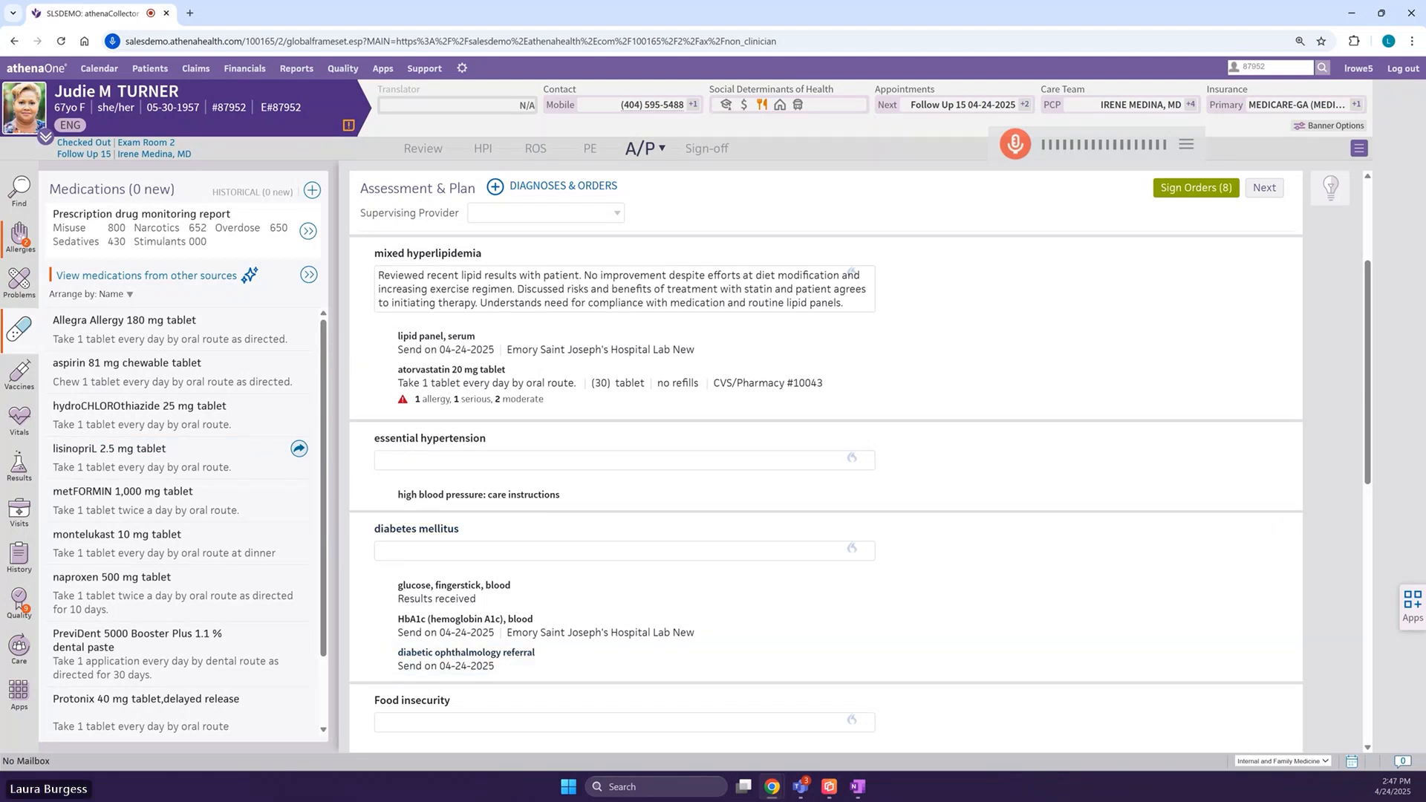
Add a return-to-office follow-up in 3 months with the Follow Up 15 (15 min) appointment type.
scroll(384, 531, "down", 2)
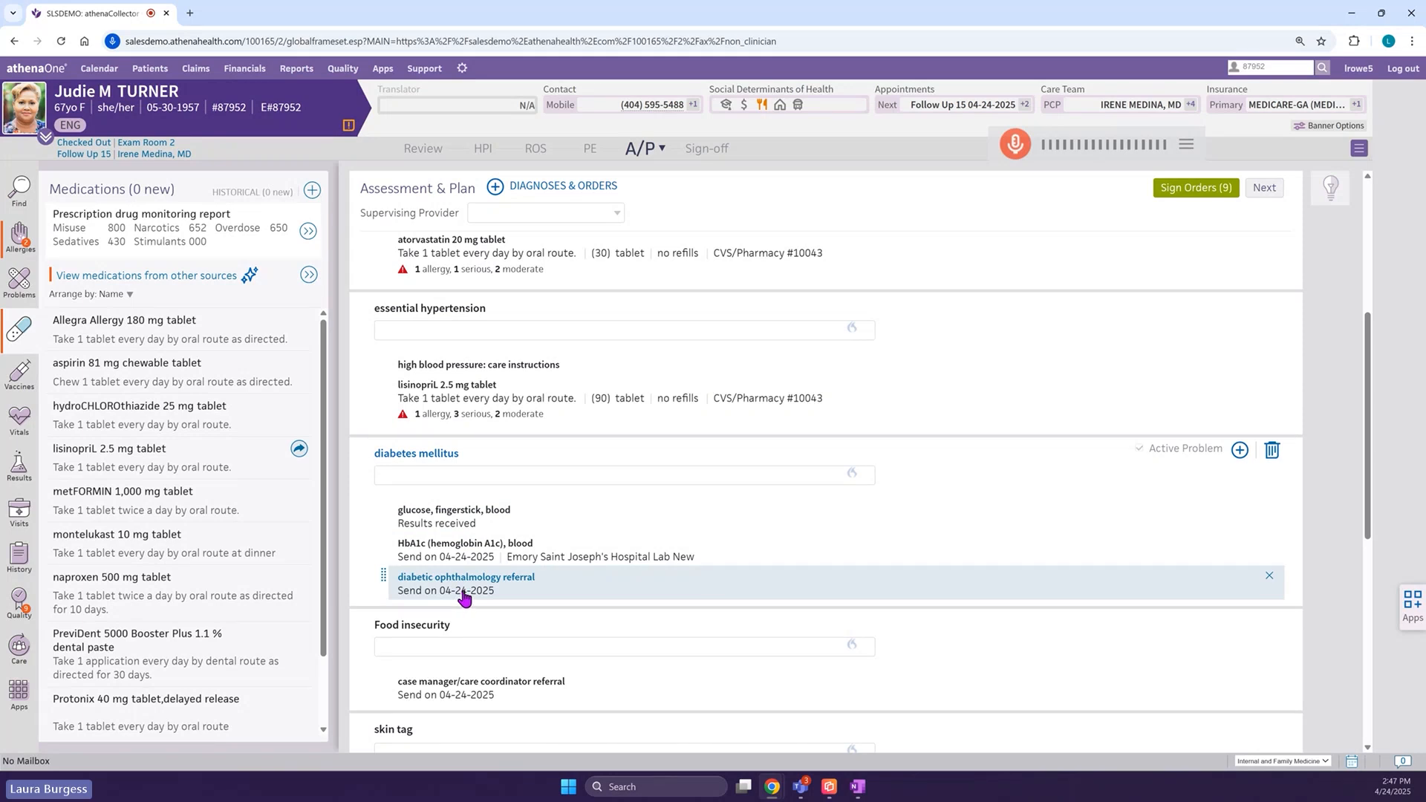
scroll(465, 598, "down", 2)
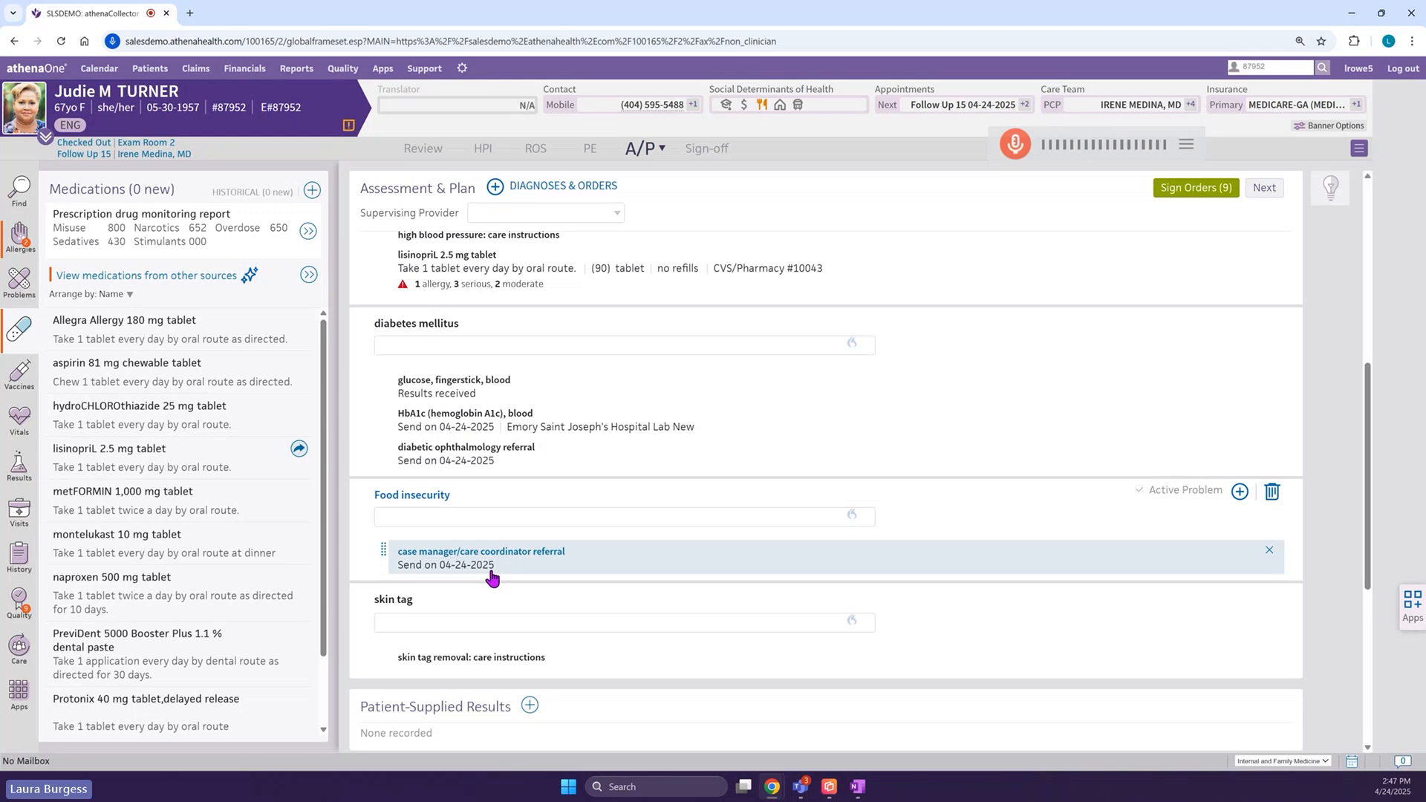
scroll(491, 576, "down", 3)
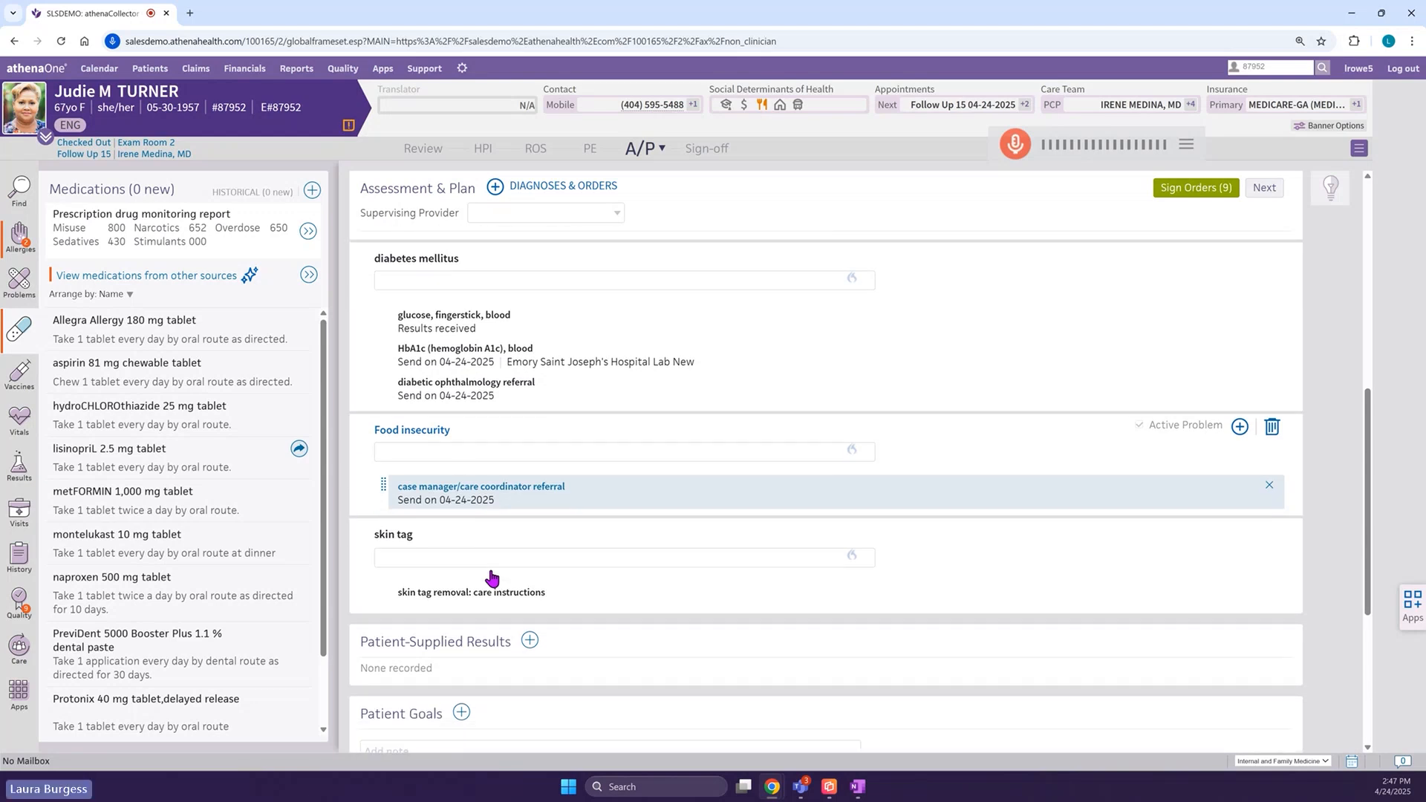
scroll(494, 578, "down", 1)
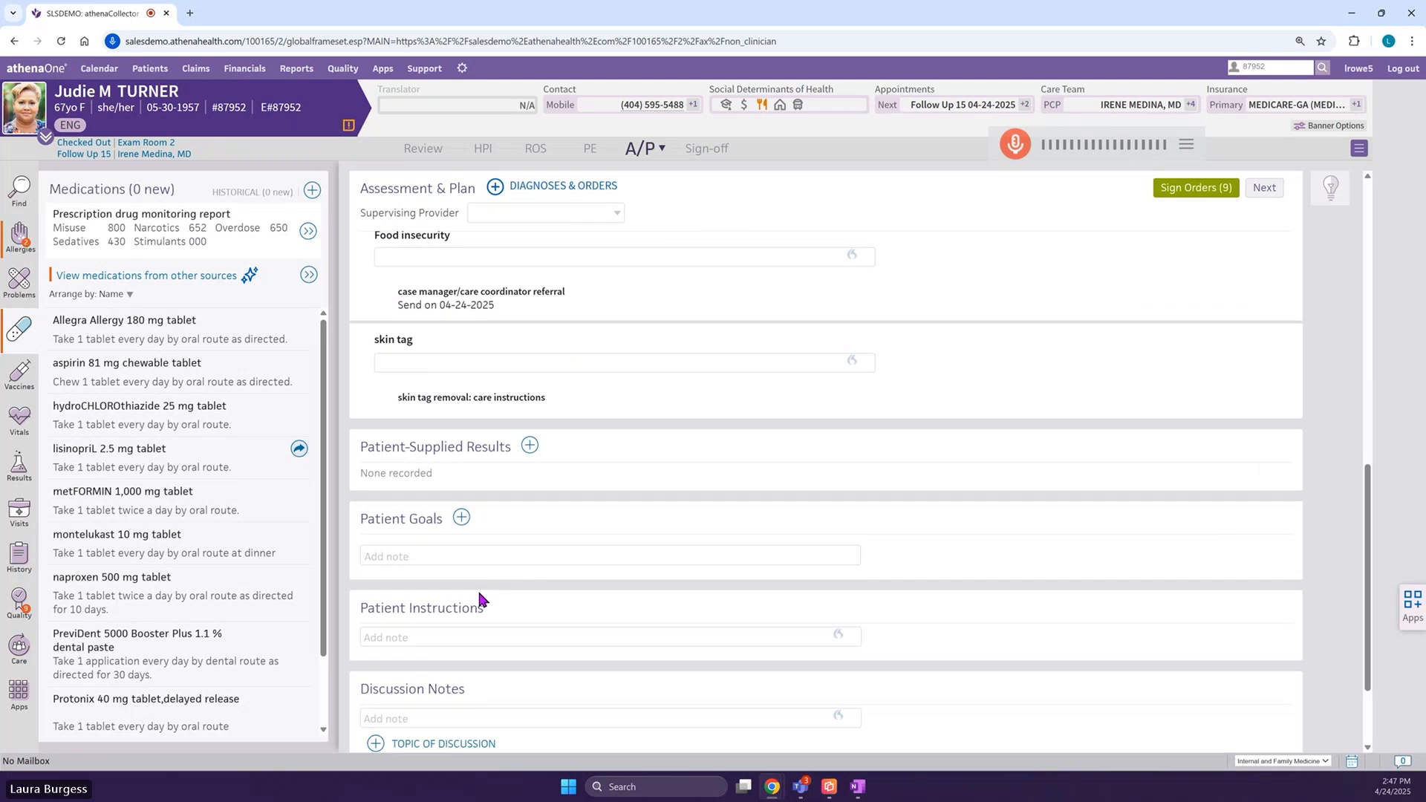
scroll(475, 591, "down", 2)
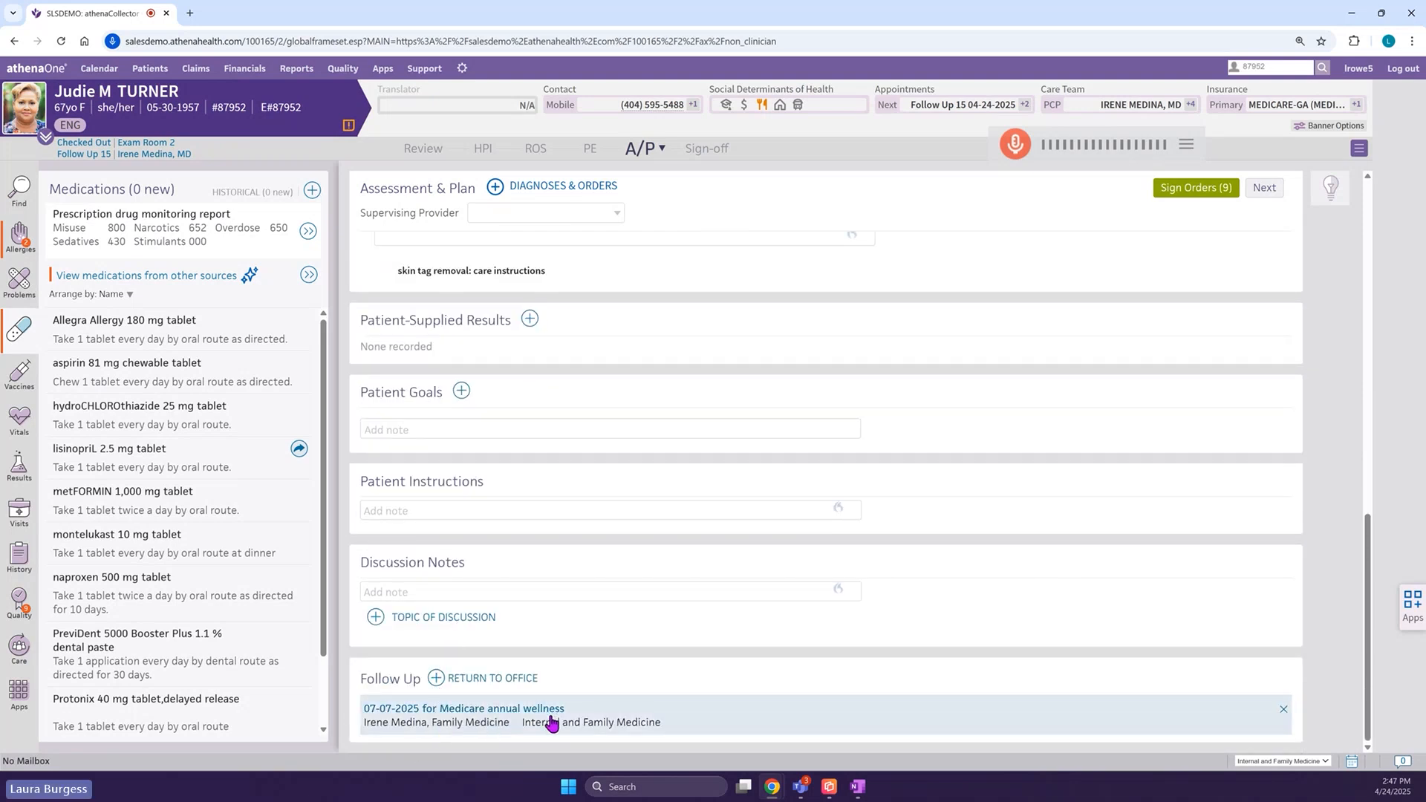
left_click(436, 678)
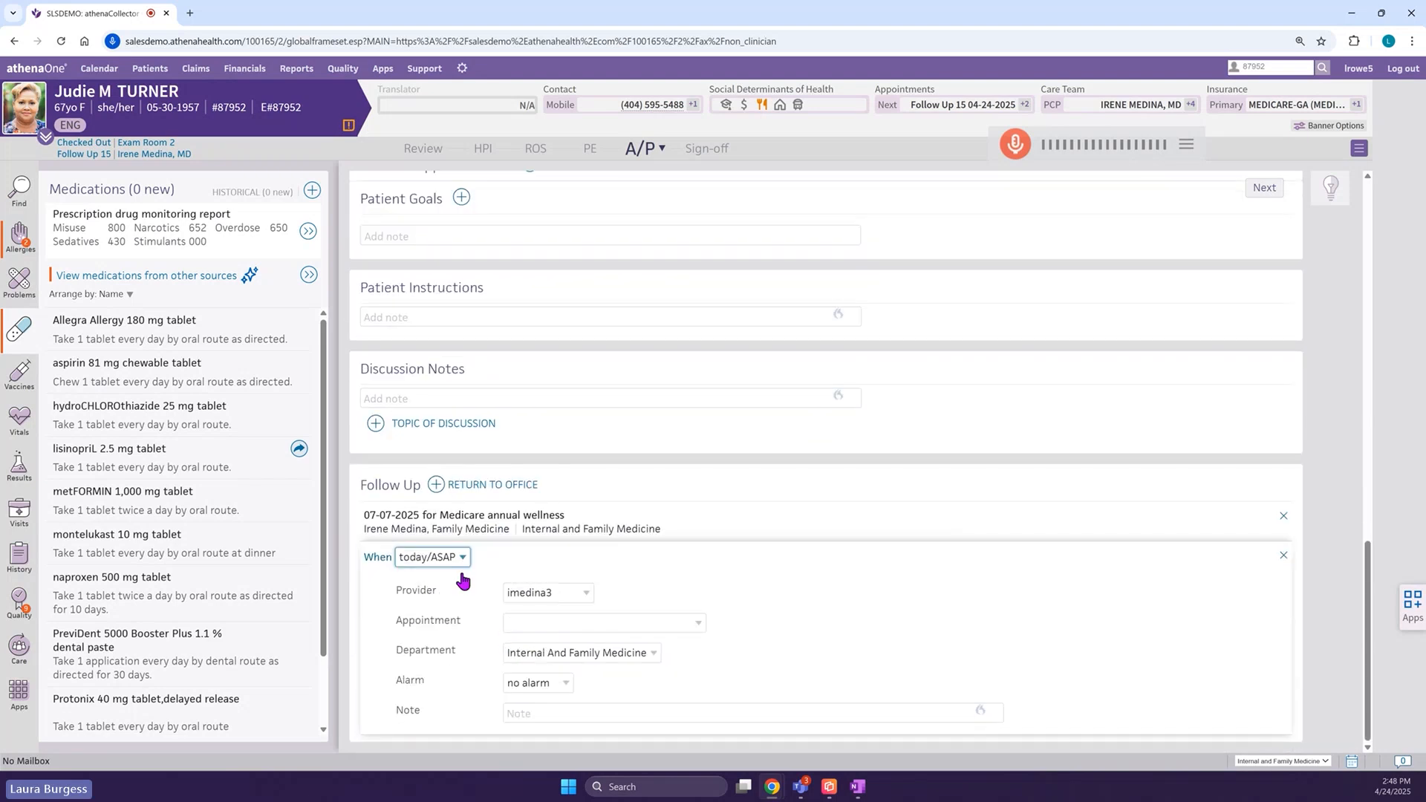
left_click(456, 562)
scroll(431, 520, "down", 1)
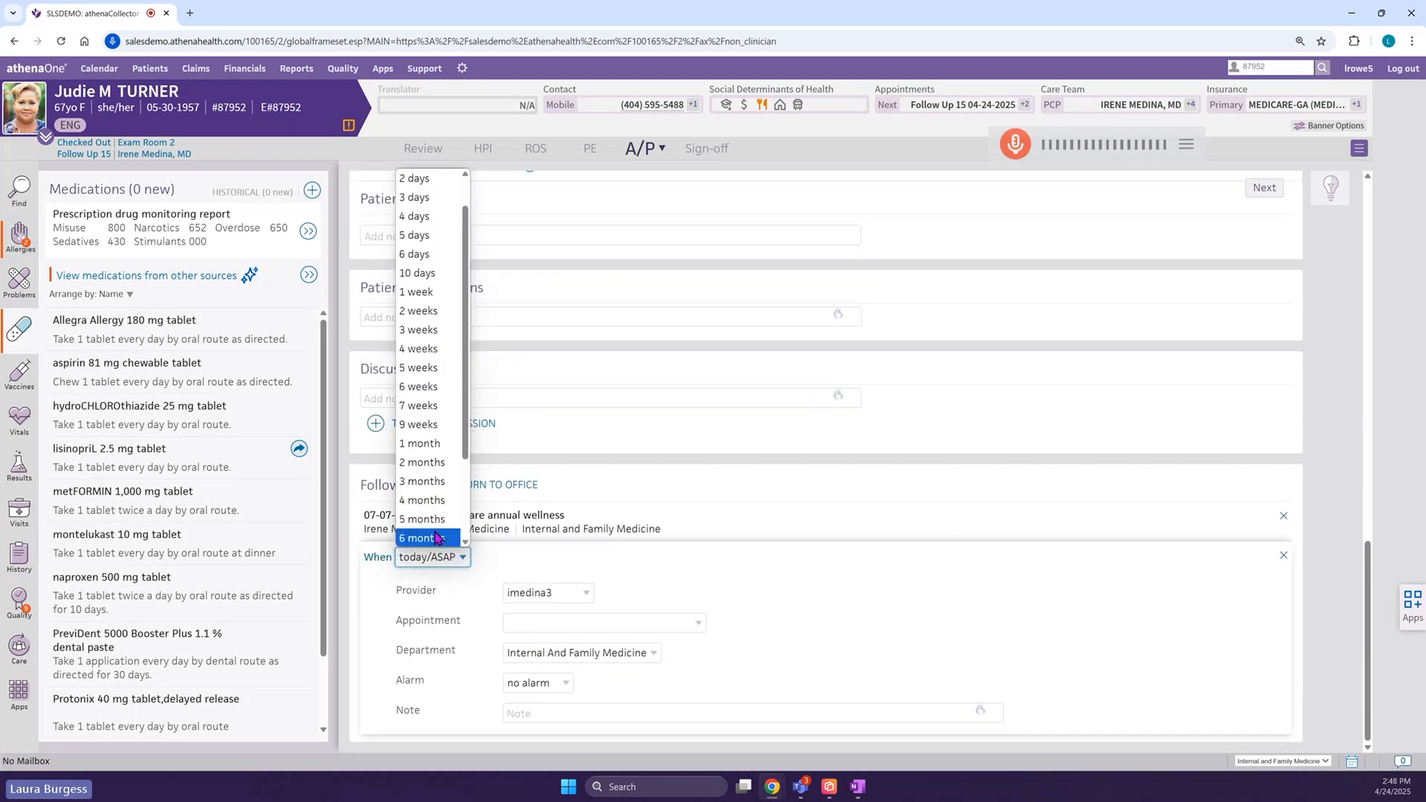
left_click(431, 497)
left_click(526, 626)
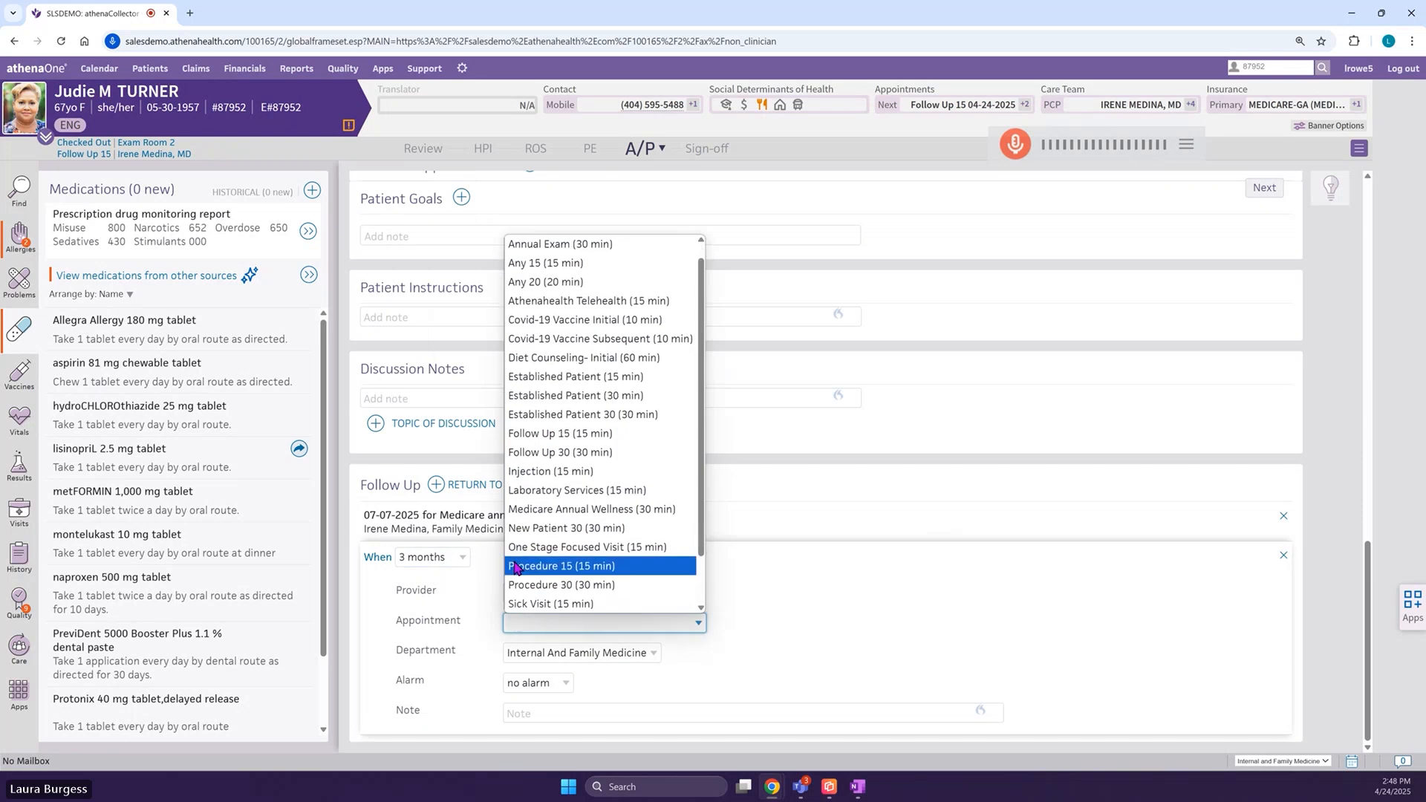
left_click(536, 433)
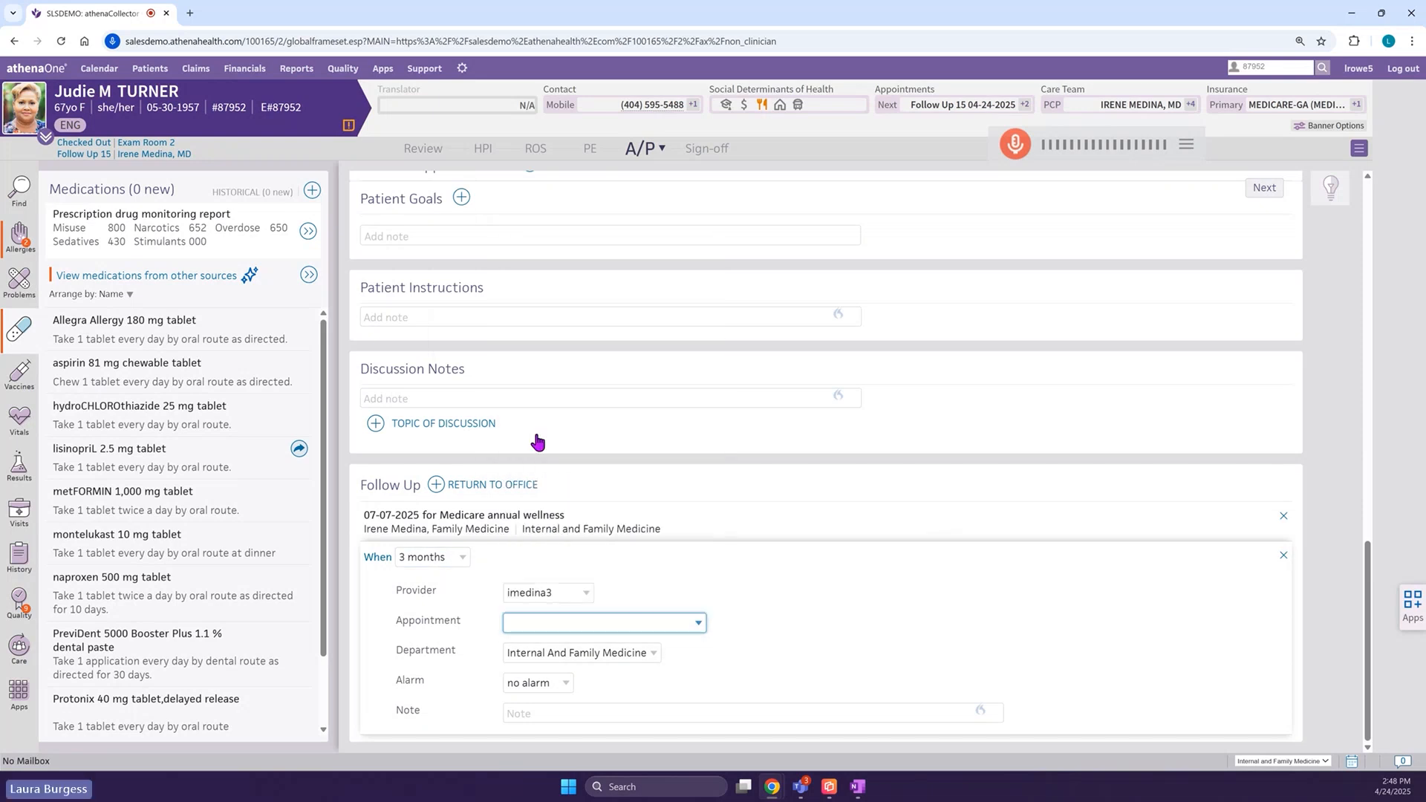
left_click(556, 569)
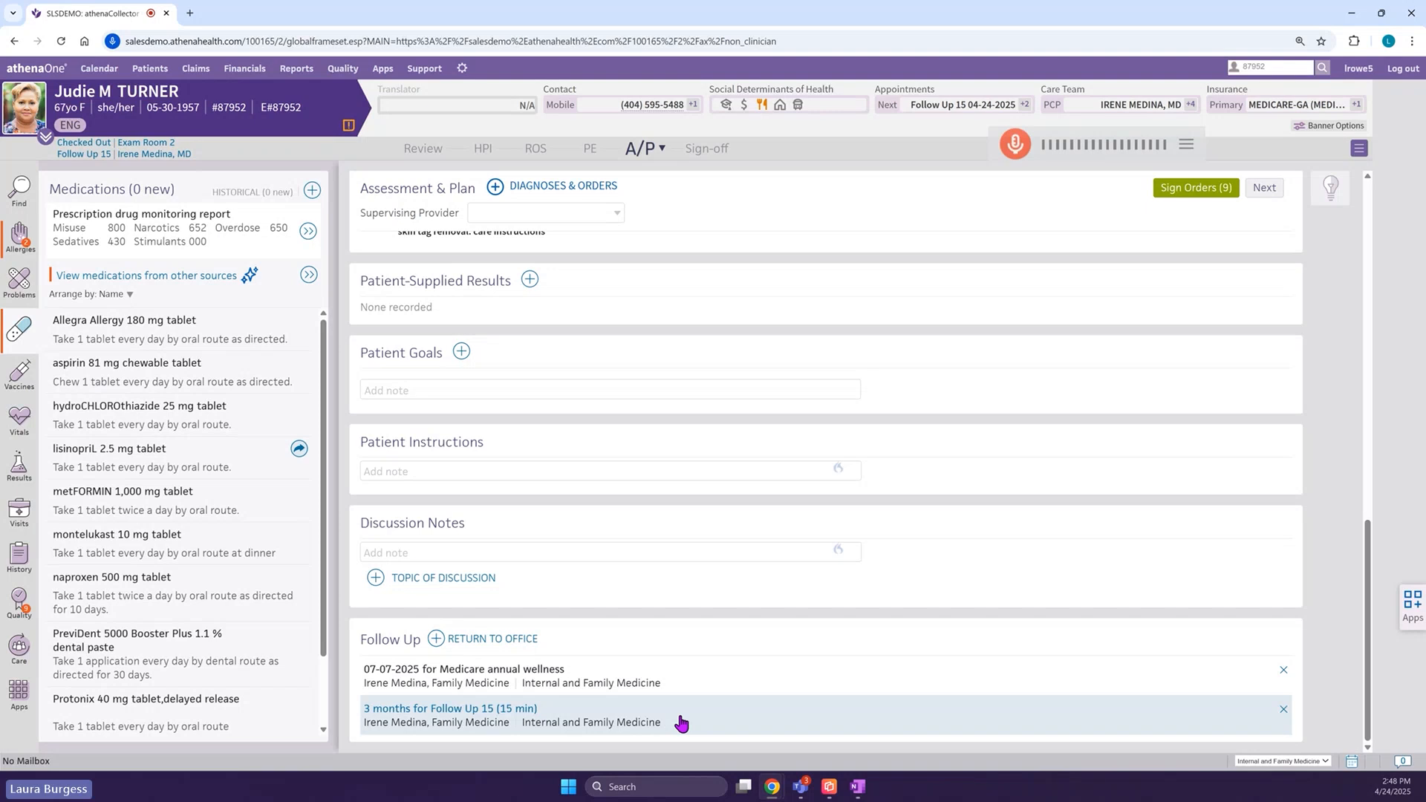
Go to the Sign-off stage and review the encounter summary, follow-up appointments and letters.
left_click(710, 151)
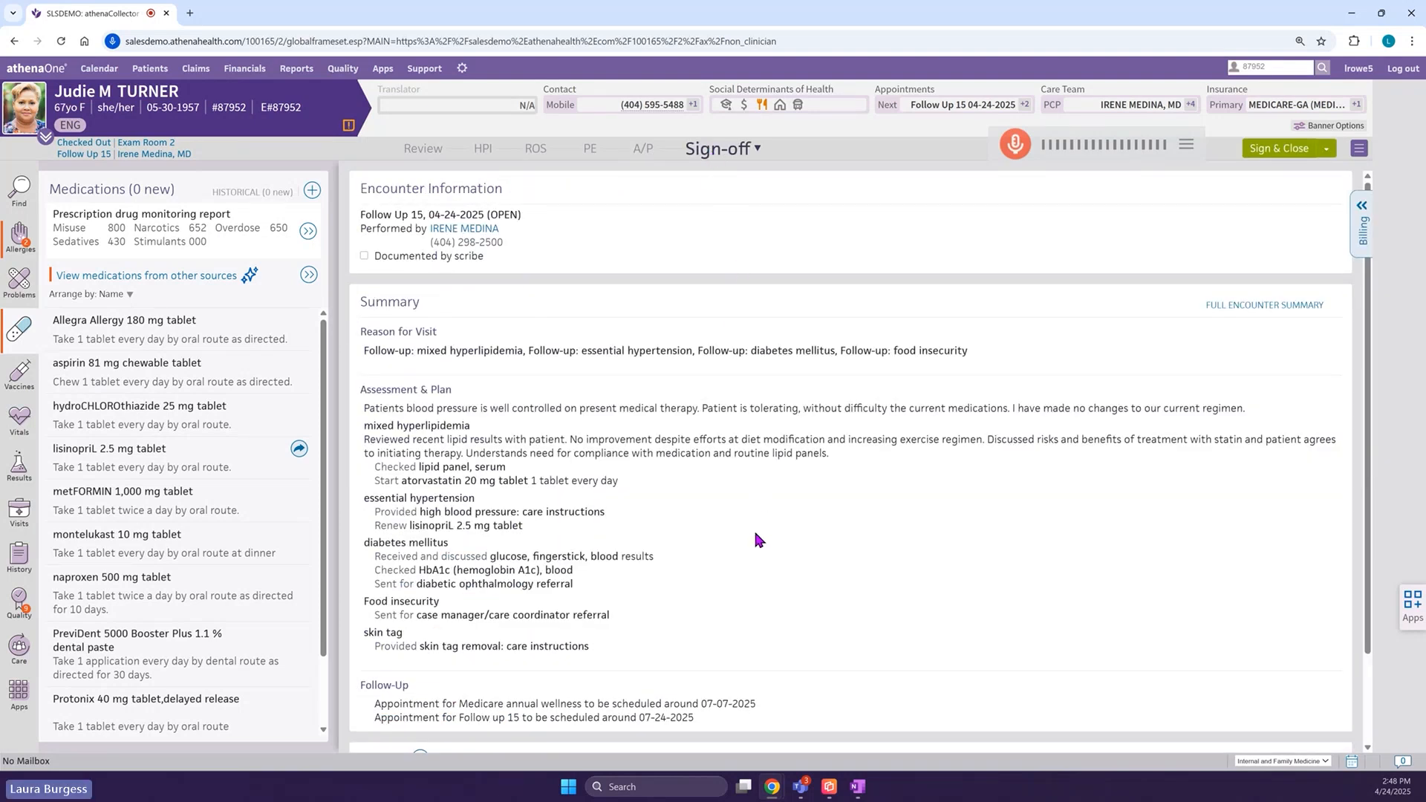
scroll(752, 529, "down", 2)
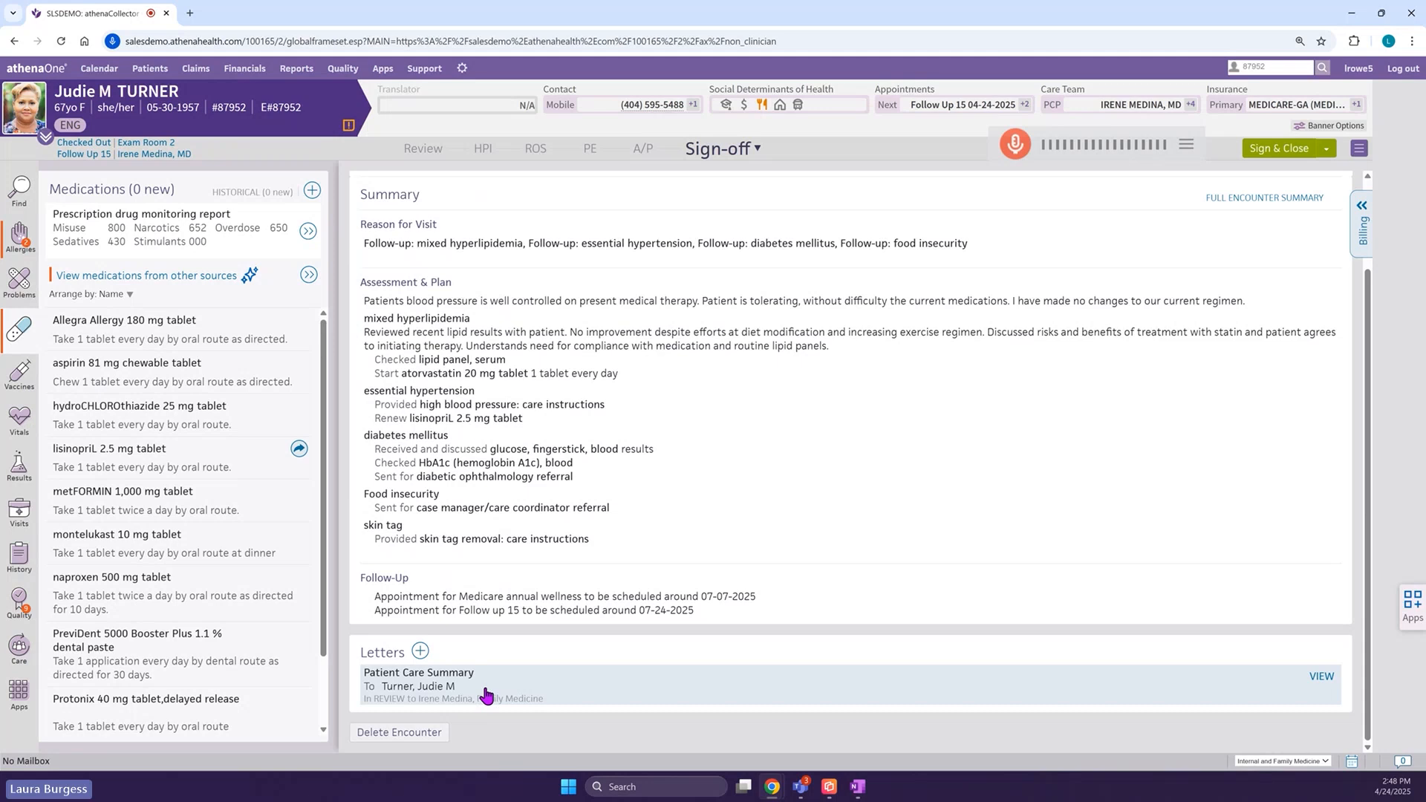
Open the encounter's billing and set the E&M procedure code to 99214.
left_click(1357, 246)
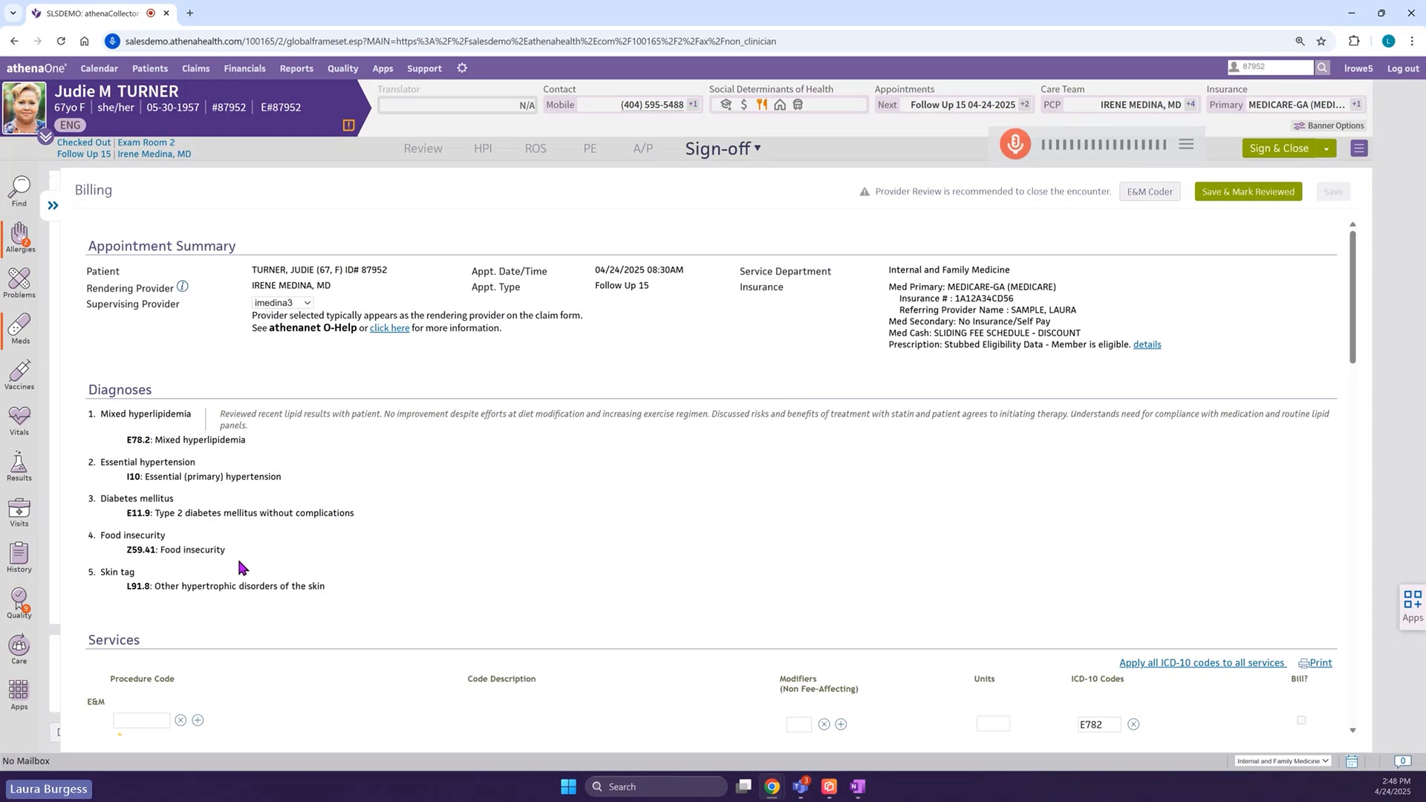
scroll(250, 560, "down", 1)
scroll(249, 565, "down", 3)
left_click(152, 525)
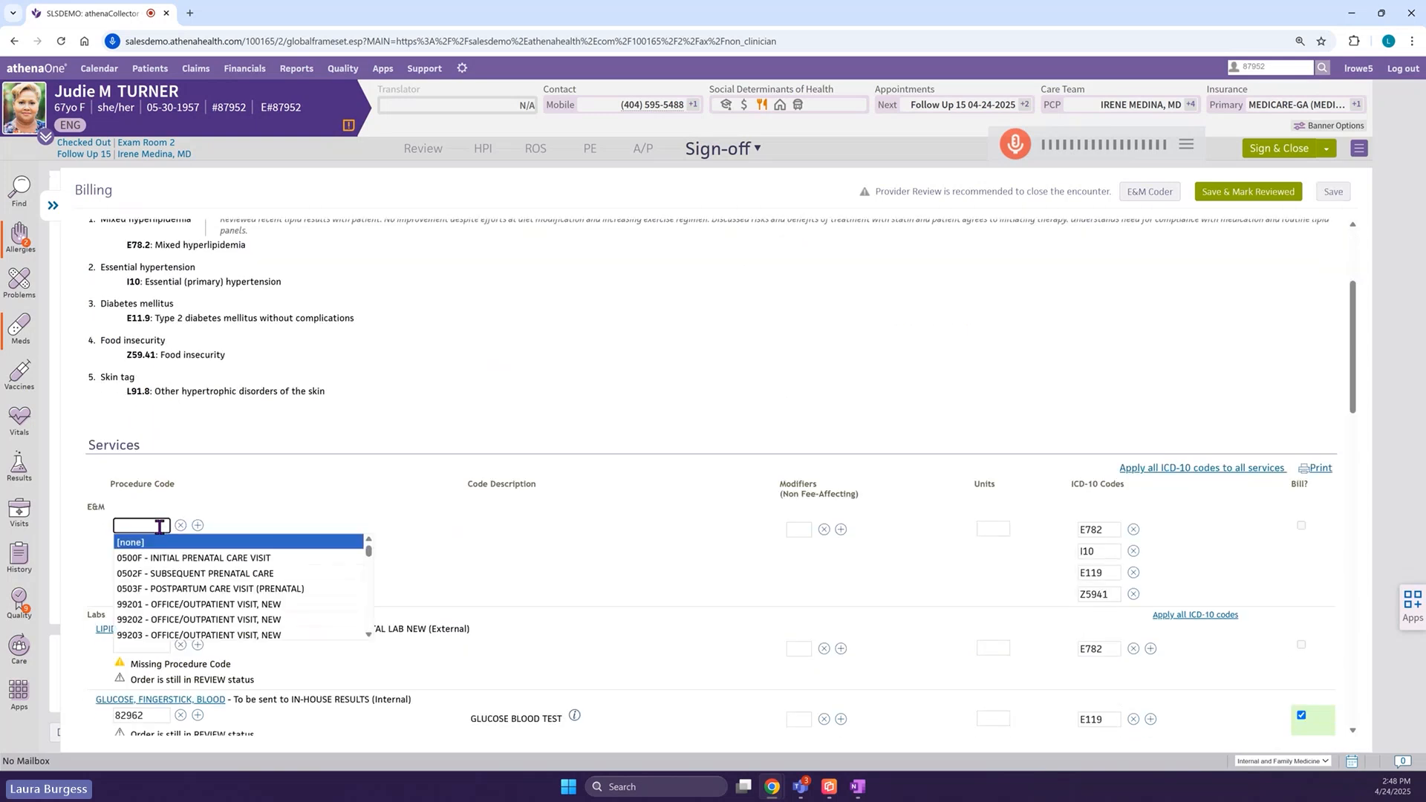
type("99214")
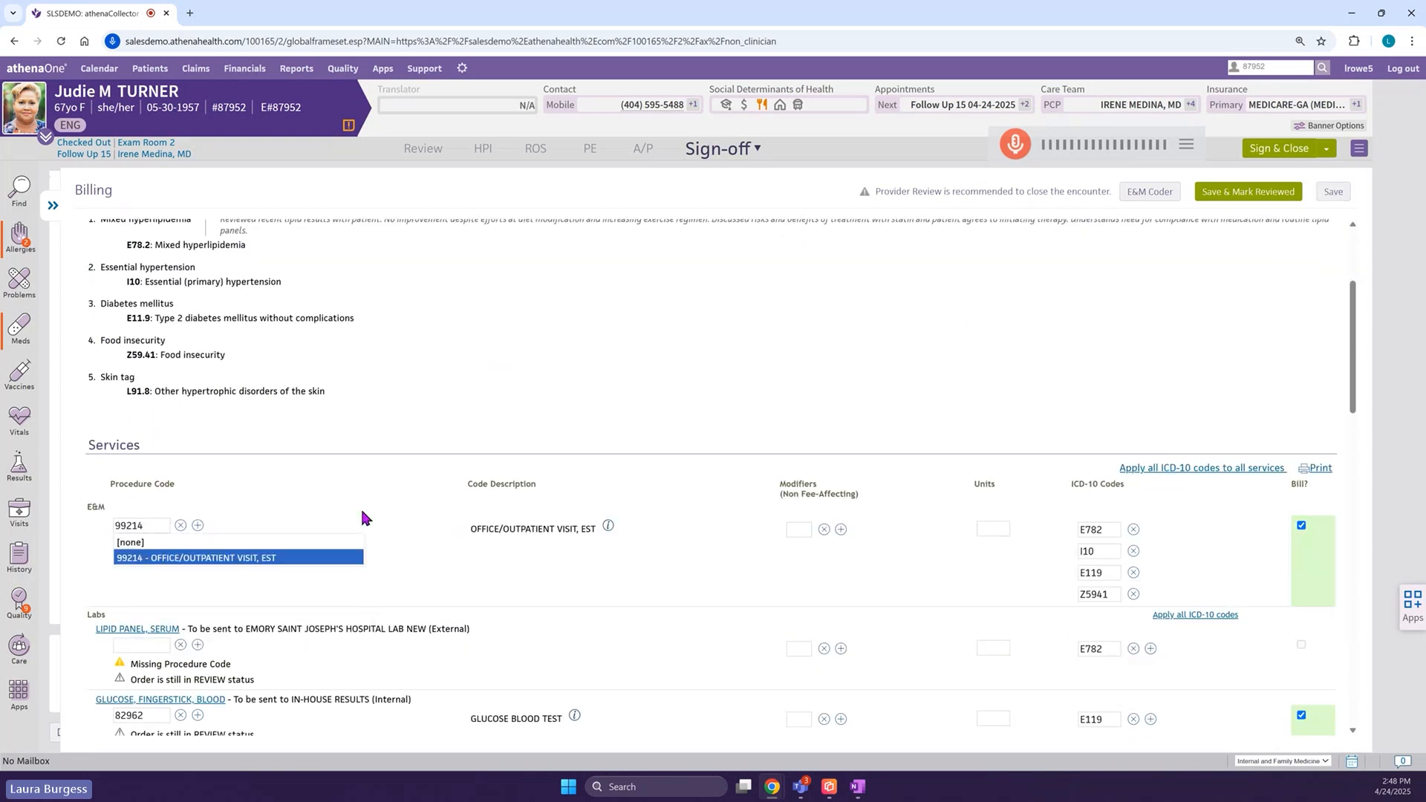
Review the lab, procedure, questionnaire and CPT II billing lines, save the billing as reviewed, and check the sign-and-close options.
scroll(363, 521, "down", 1)
scroll(362, 533, "down", 5)
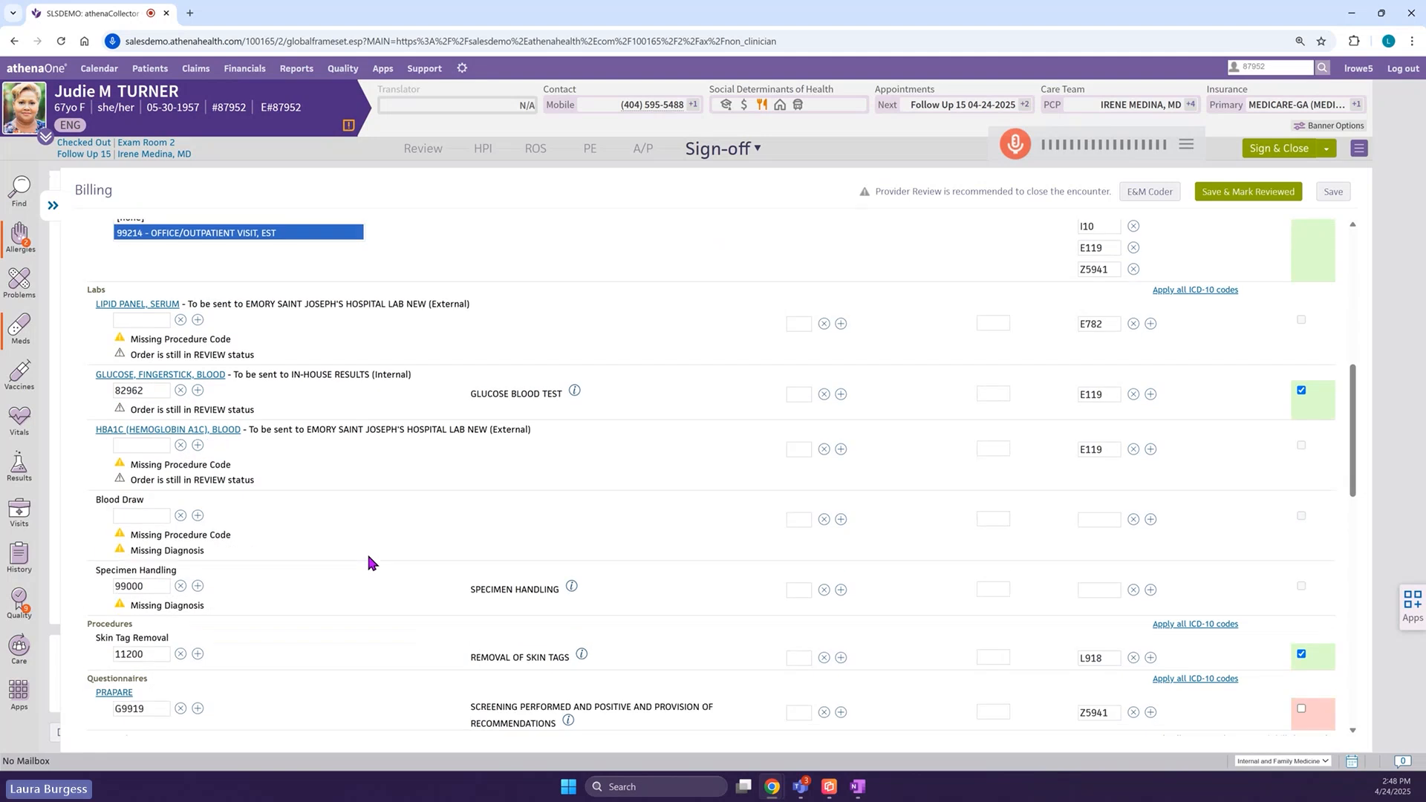
scroll(304, 559, "down", 1)
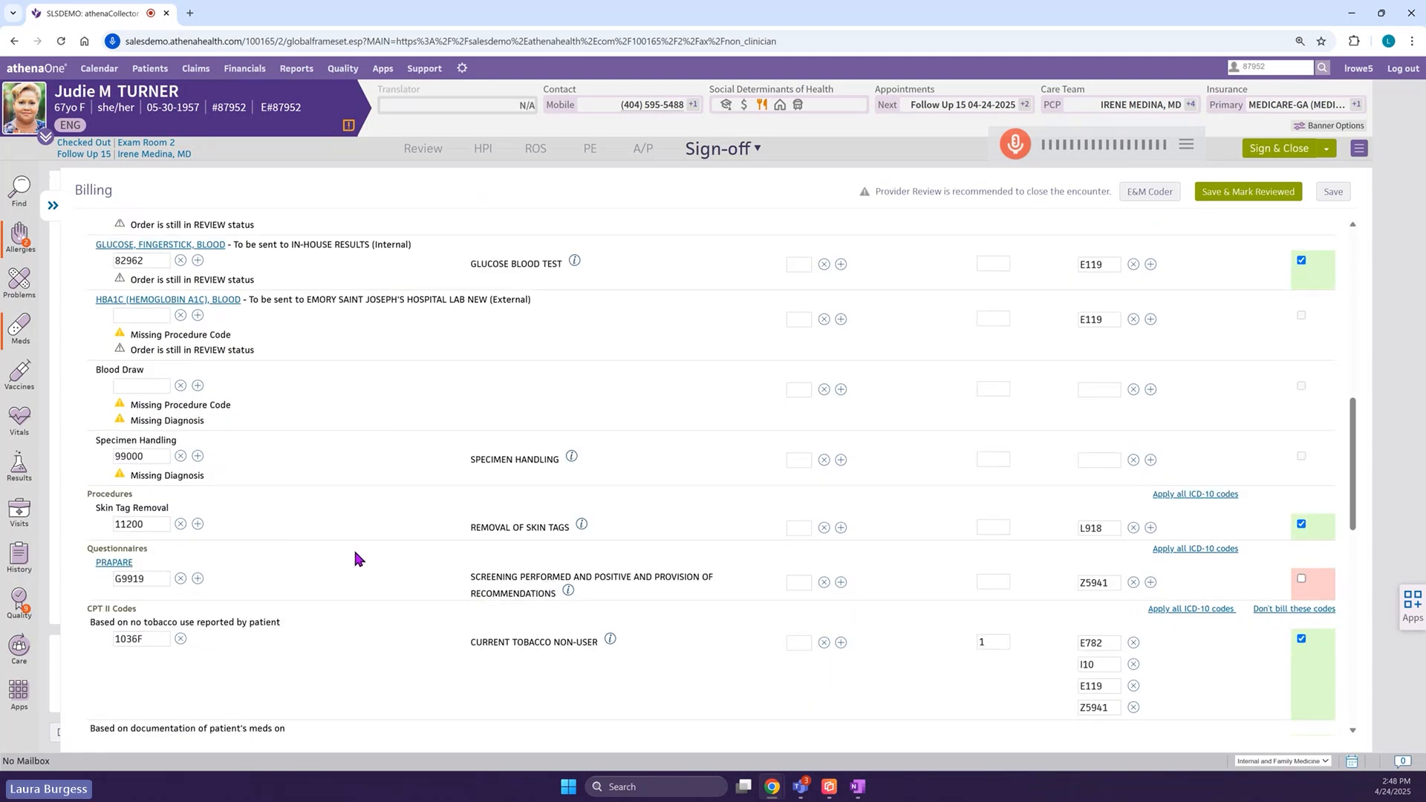
scroll(356, 557, "down", 5)
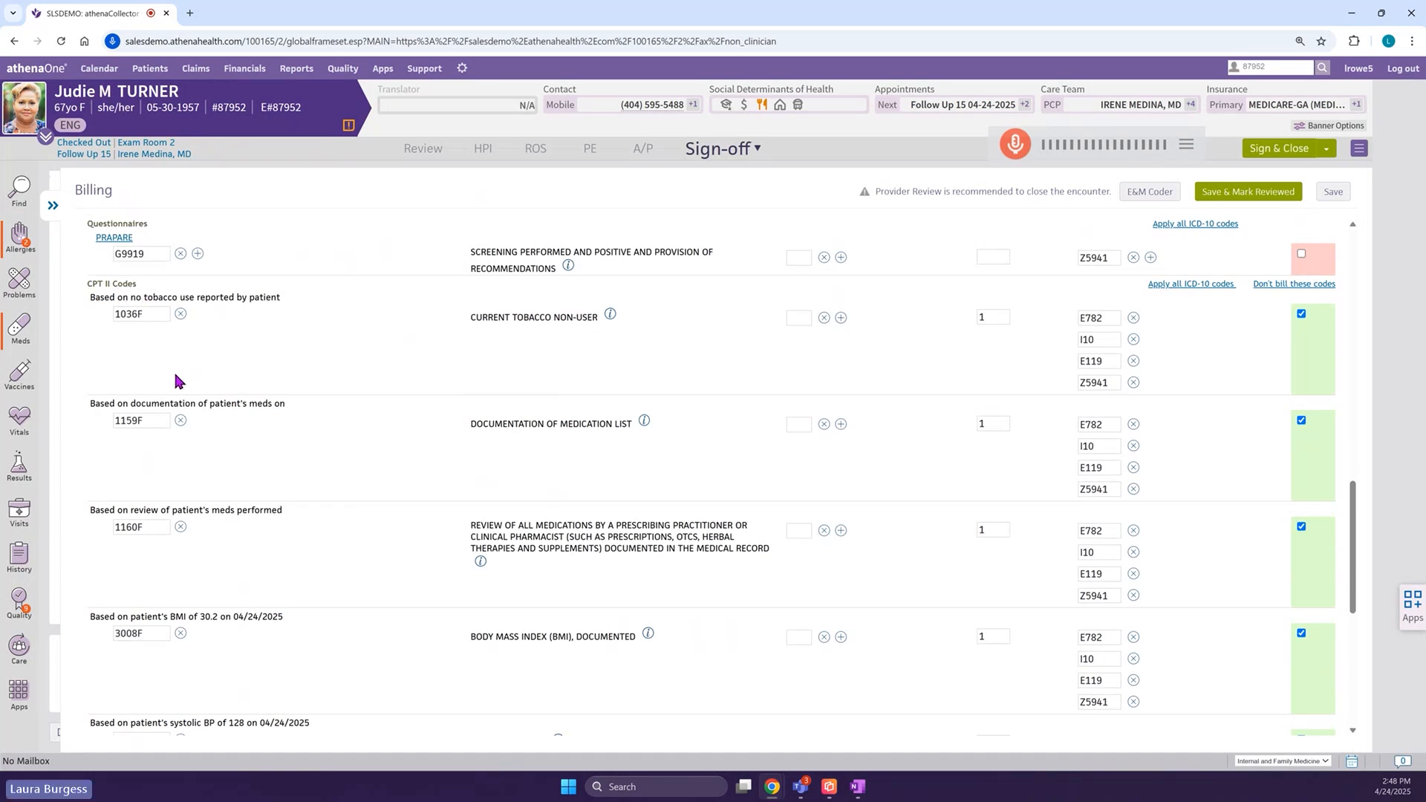
scroll(228, 463, "down", 1)
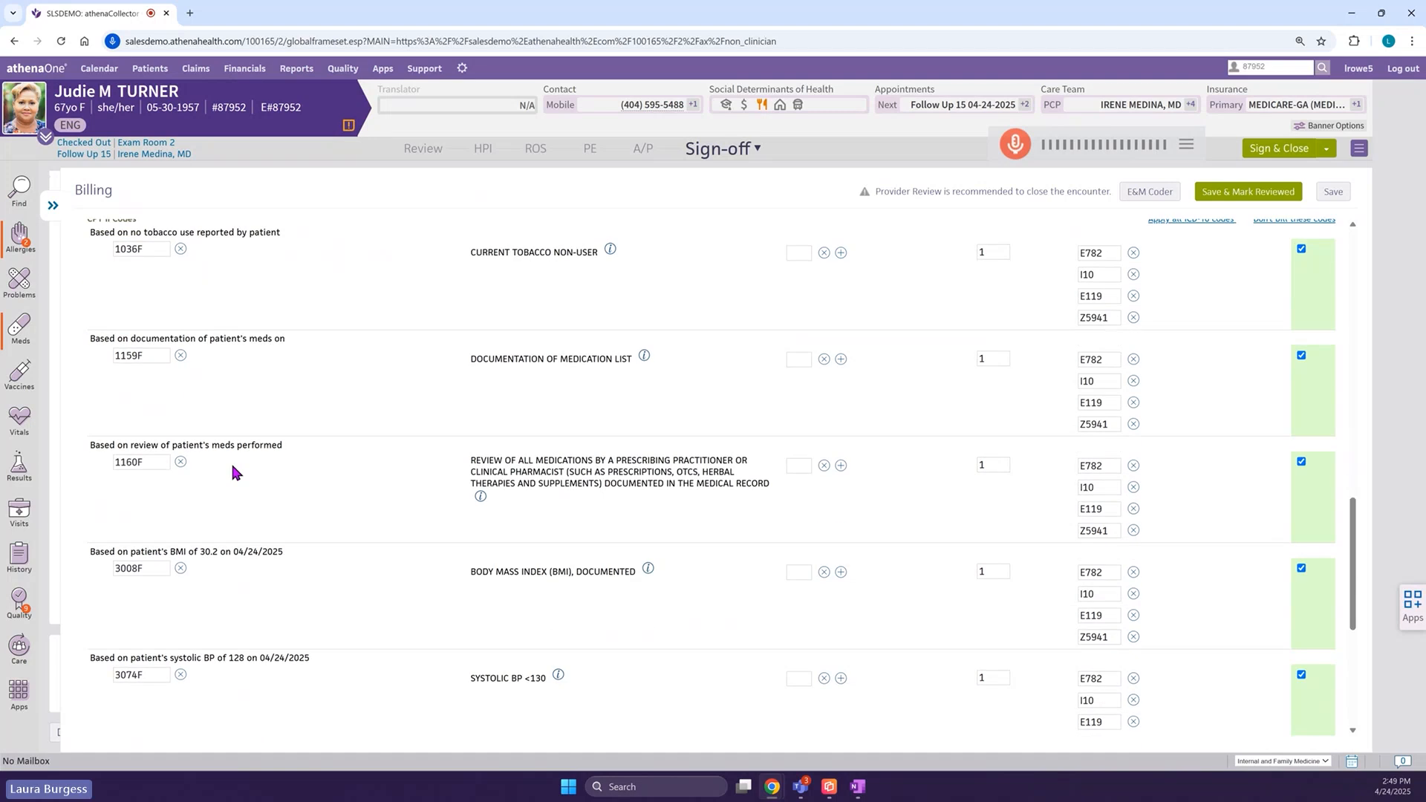
left_click(1251, 196)
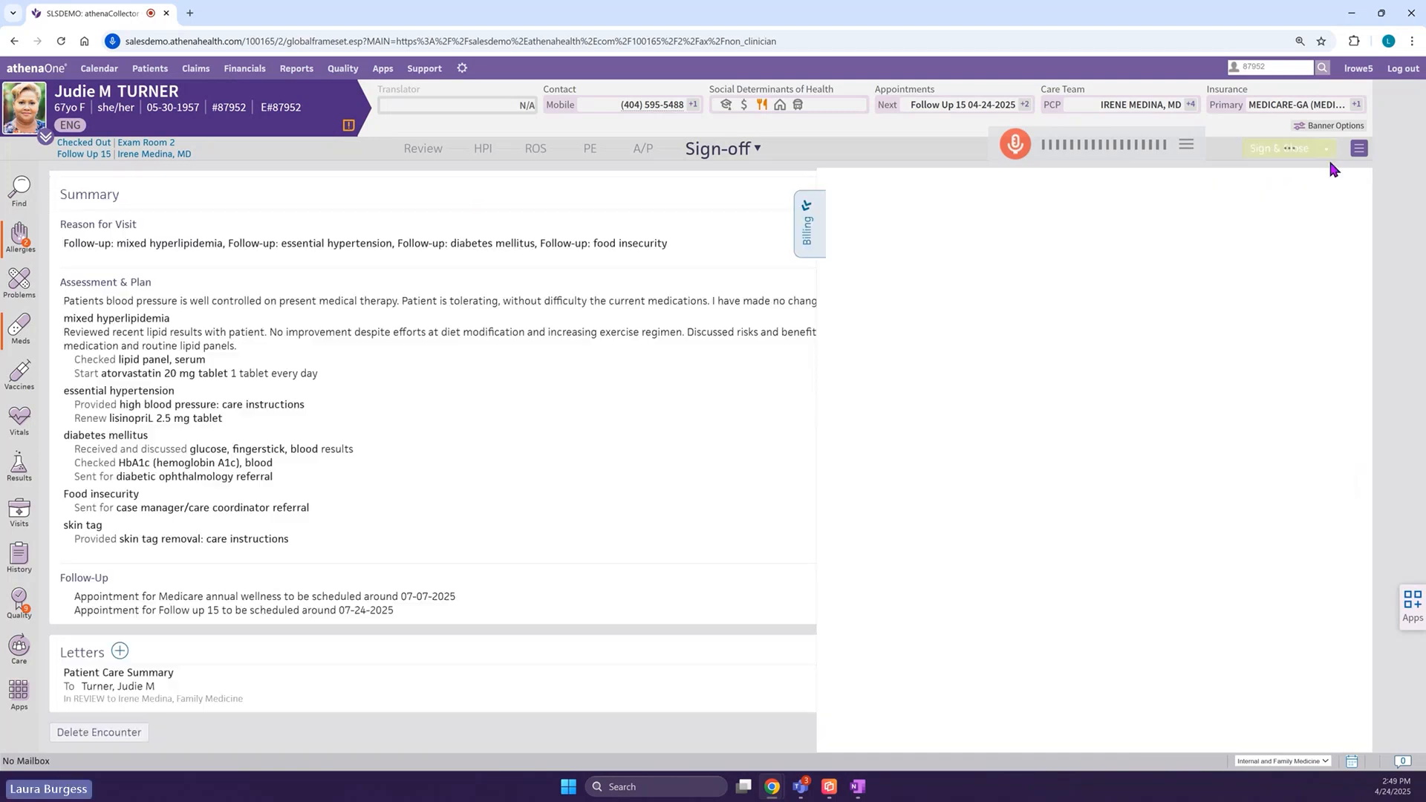
left_click(1327, 148)
left_click(1123, 172)
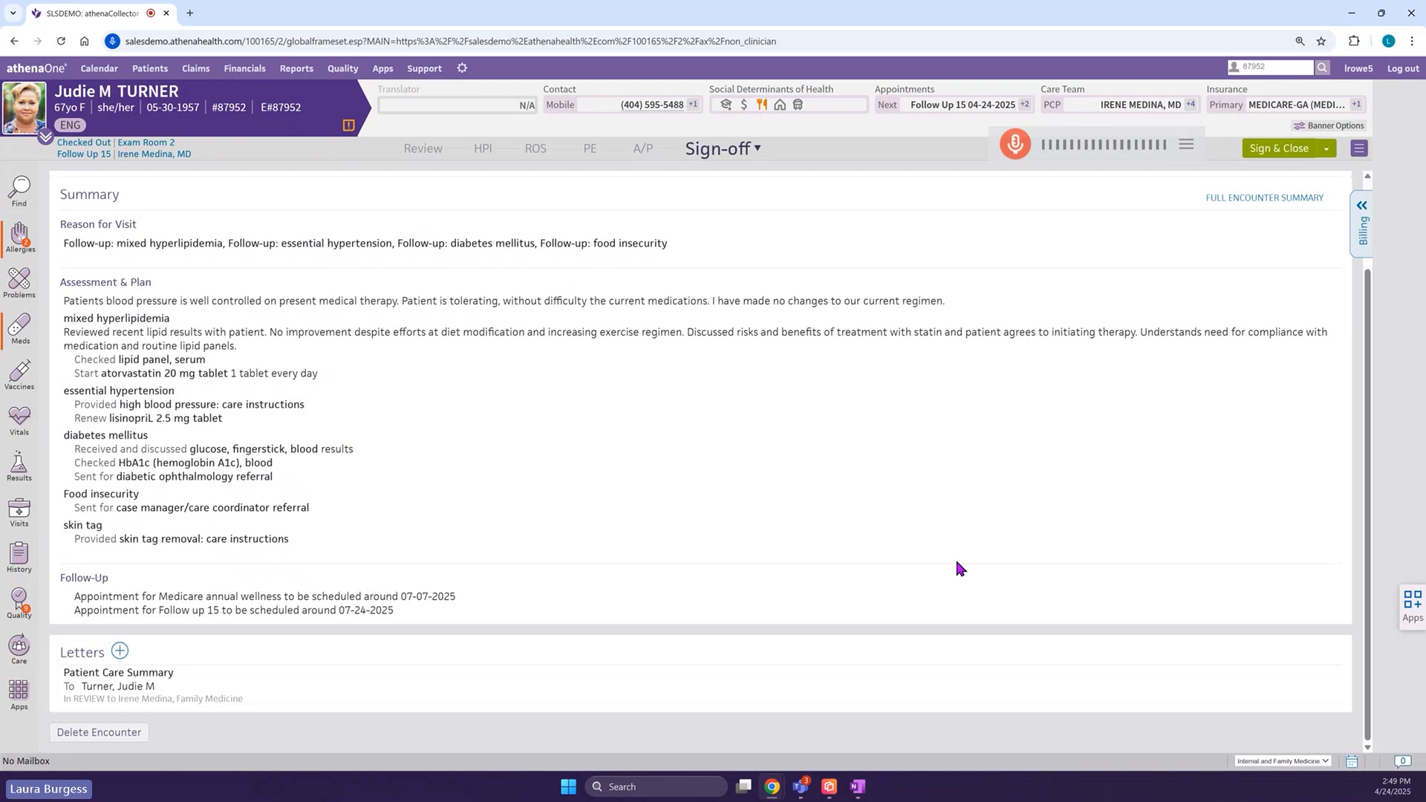
Return to the homepage and open the claims Workflow Dashboard.
left_click(55, 71)
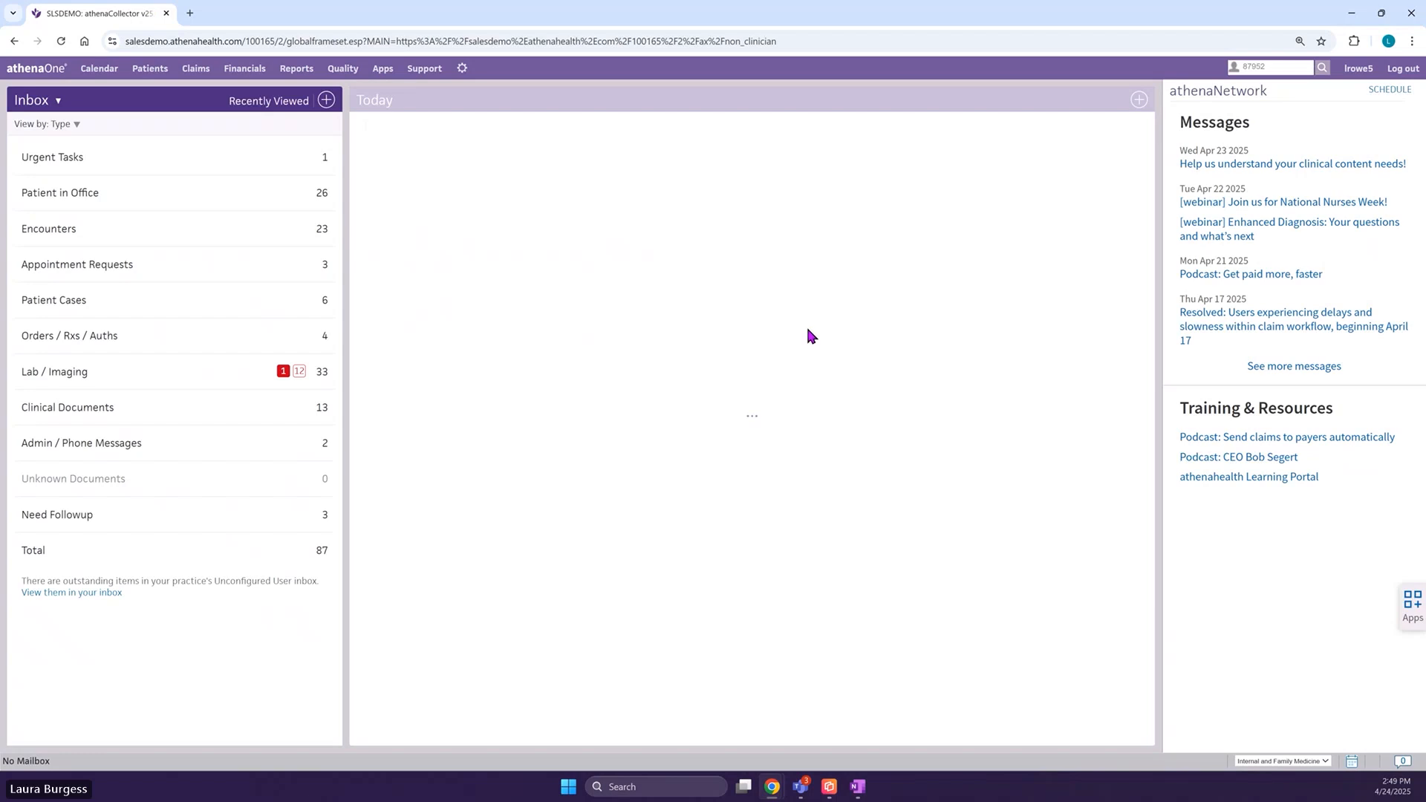
left_click(197, 69)
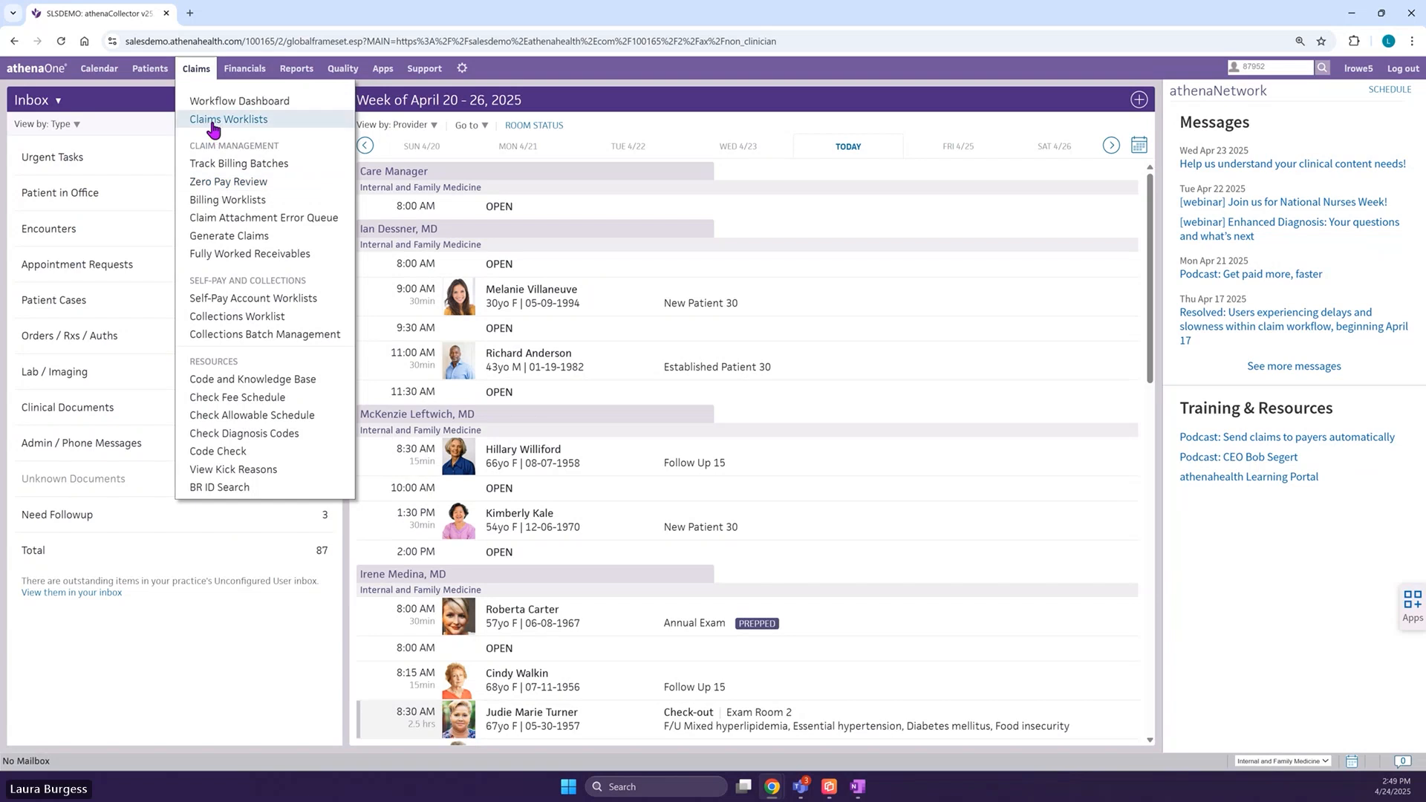
left_click(216, 104)
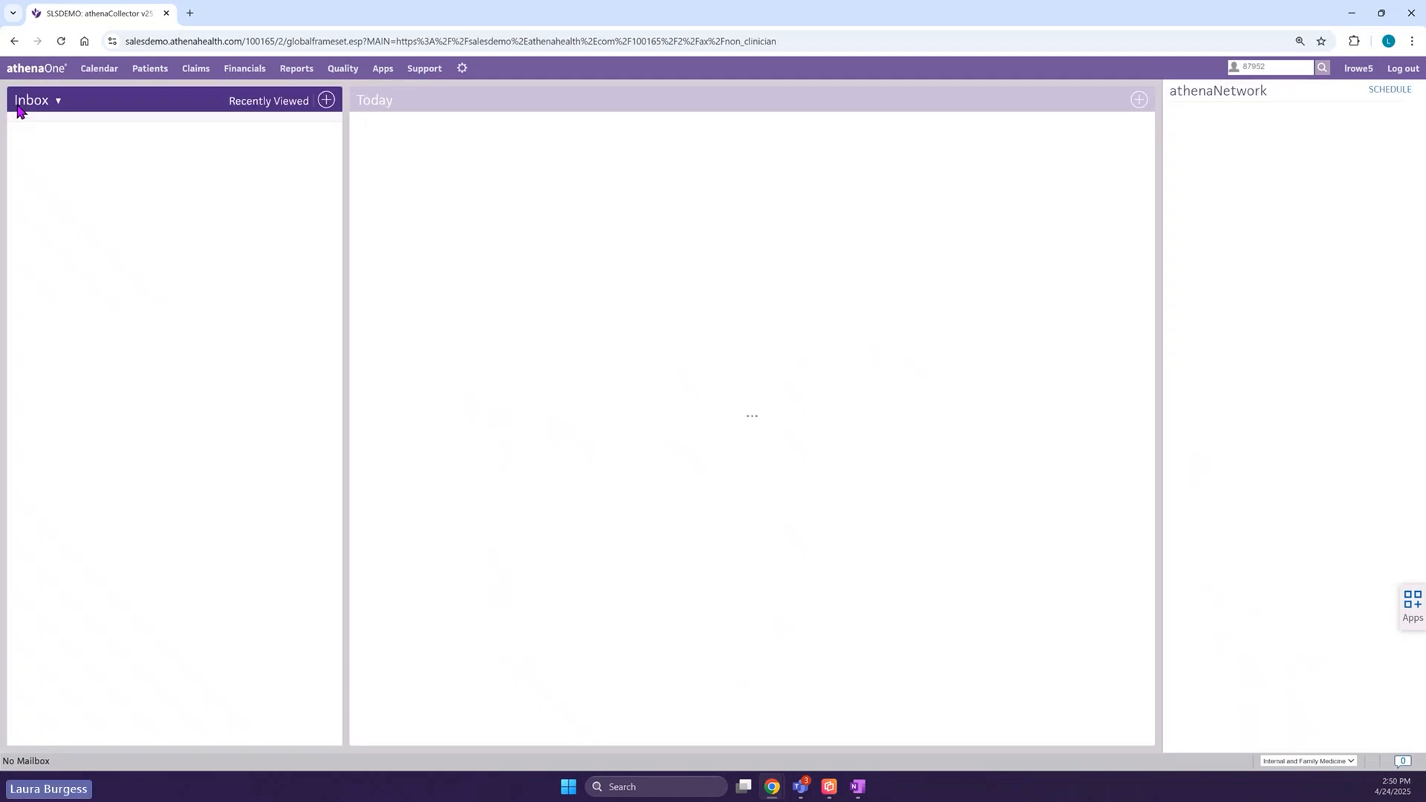
Switch the user homepage to Non-Clinician and open the Missing Slips list in the inbox.
left_click(1359, 68)
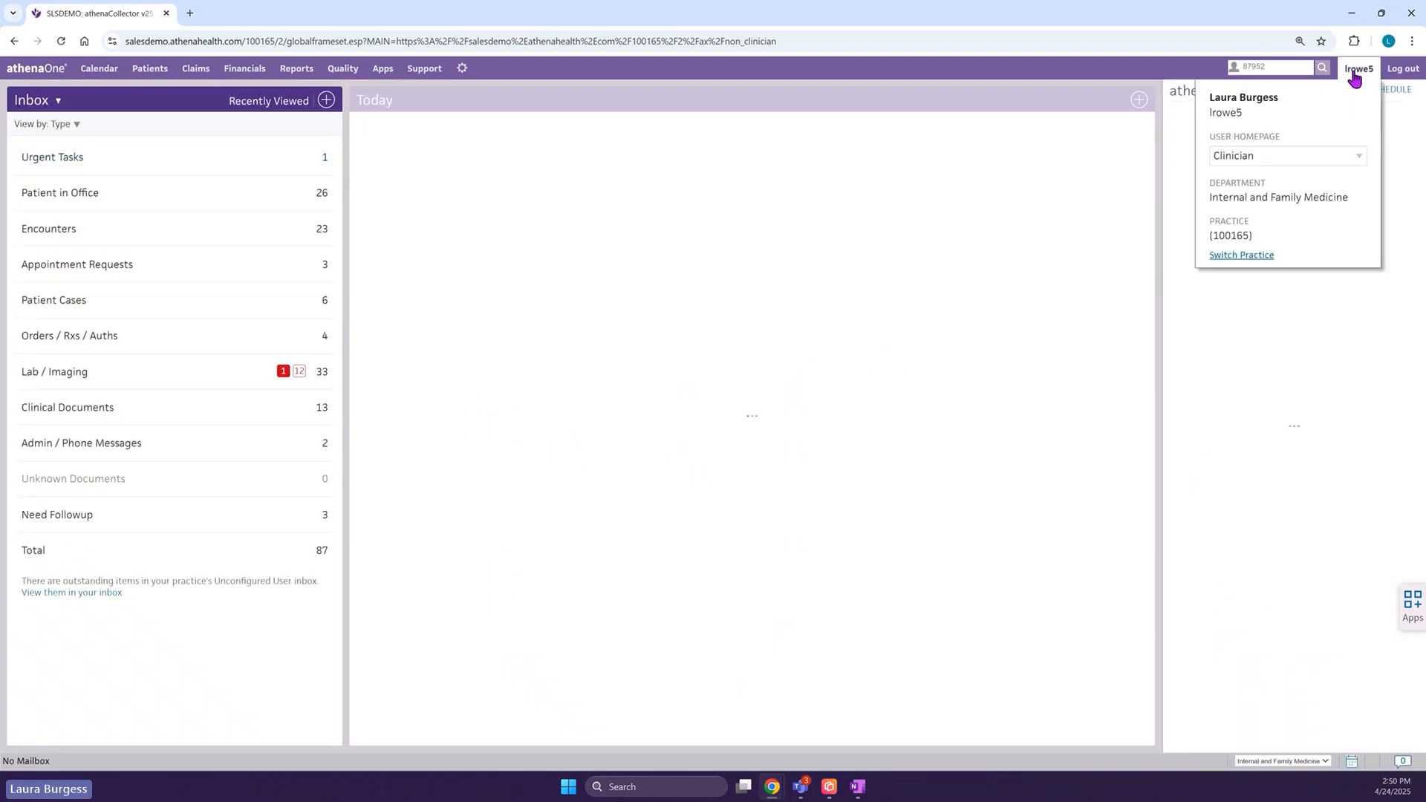
left_click(1248, 155)
left_click(1254, 182)
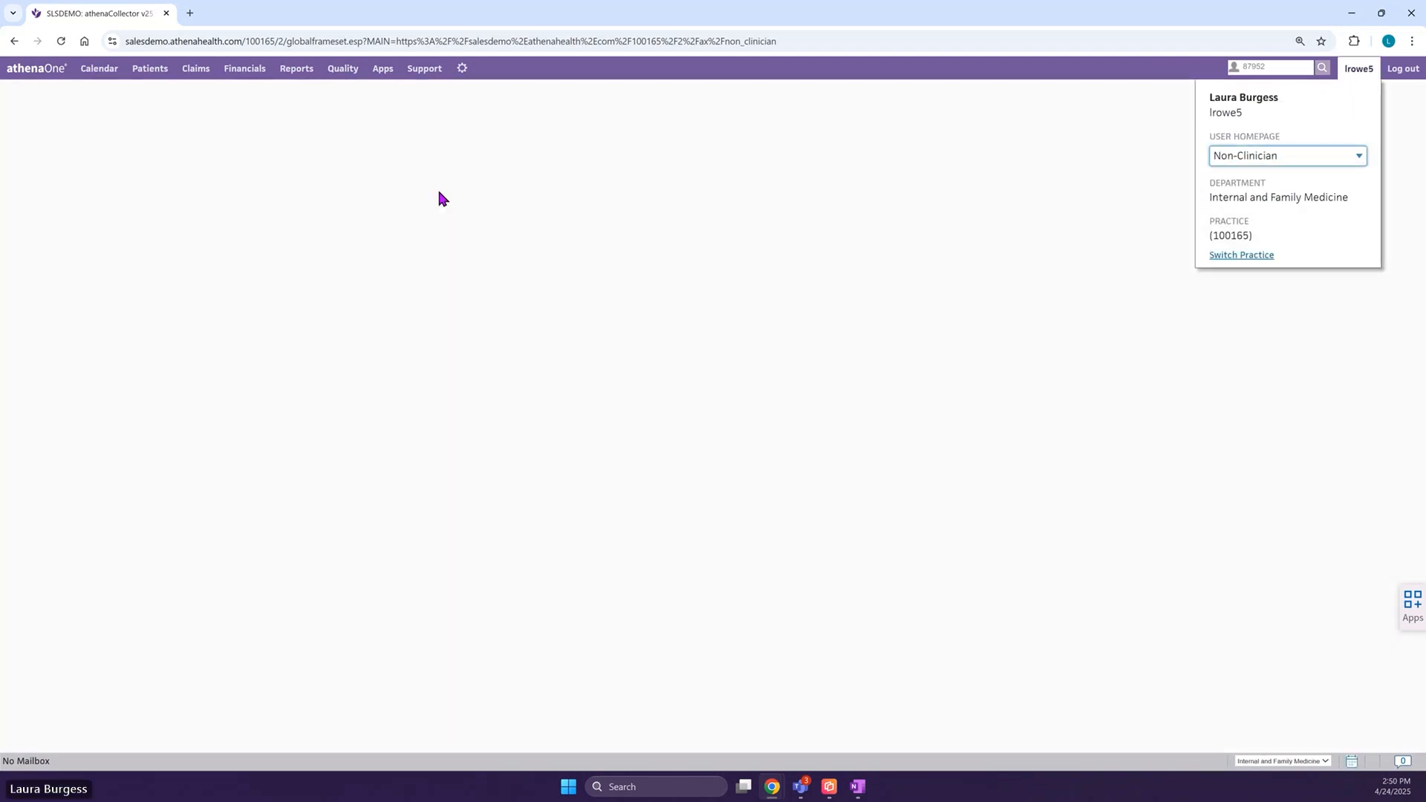
left_click(179, 174)
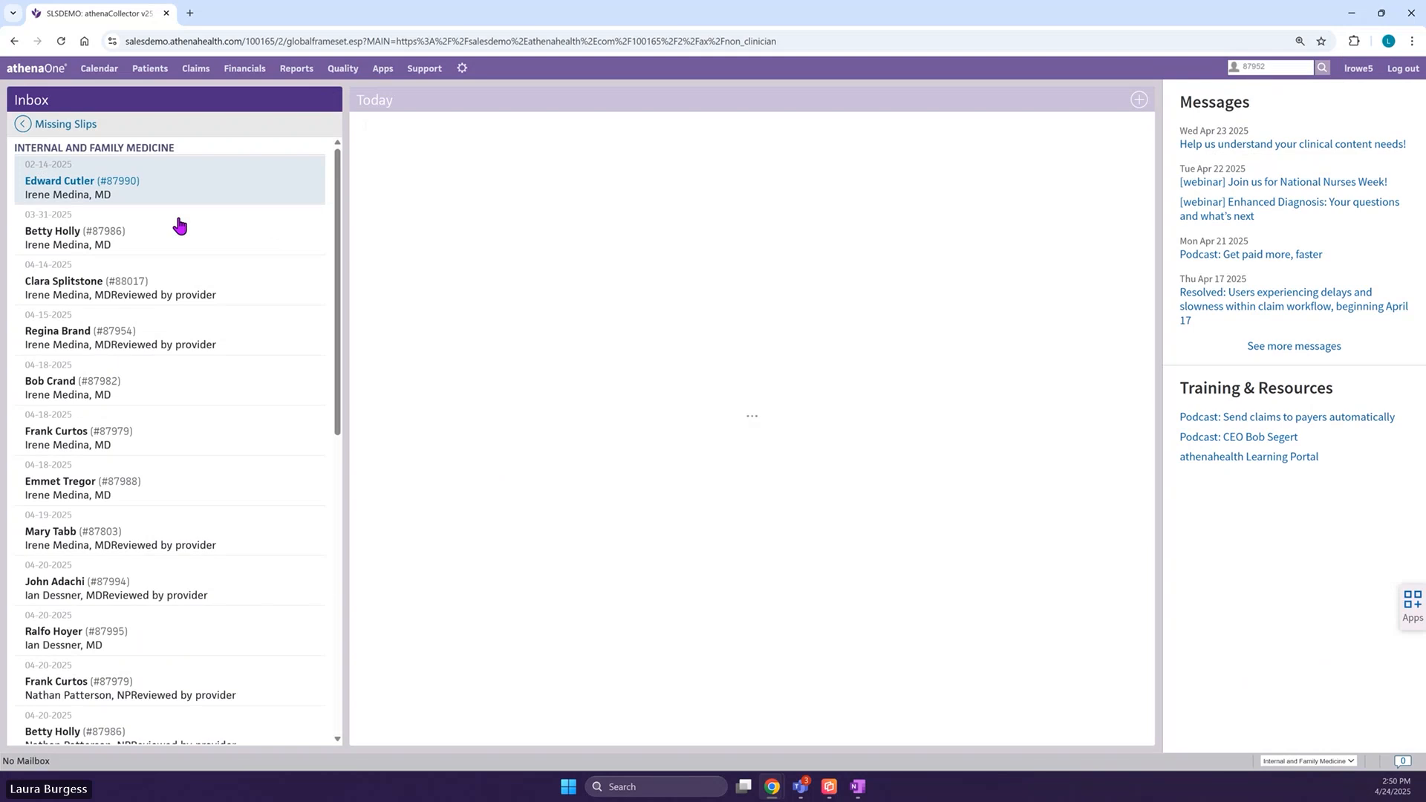
Open the missing slip dated 04-14-2025, save it into charge entry, and close the slip list.
left_click(178, 280)
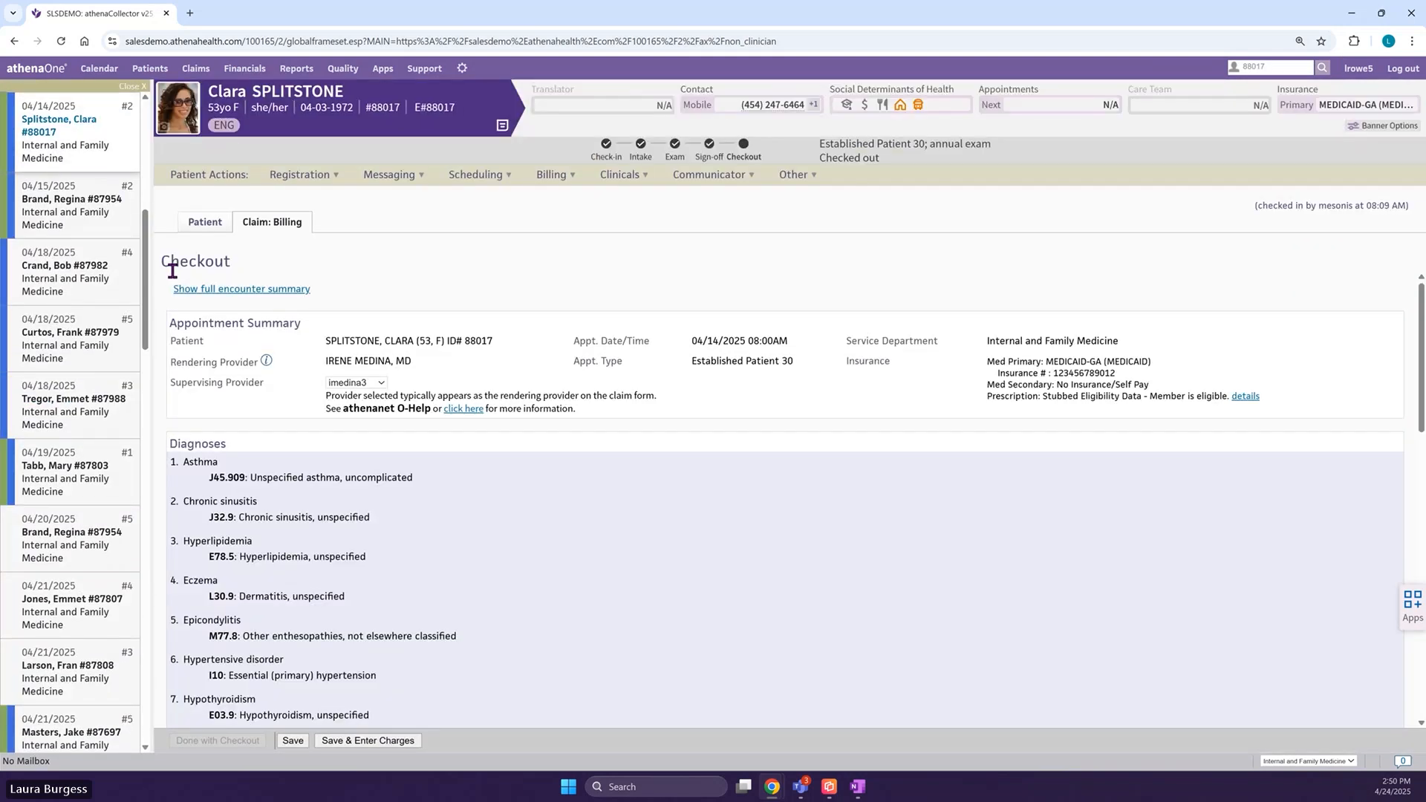
left_click(405, 741)
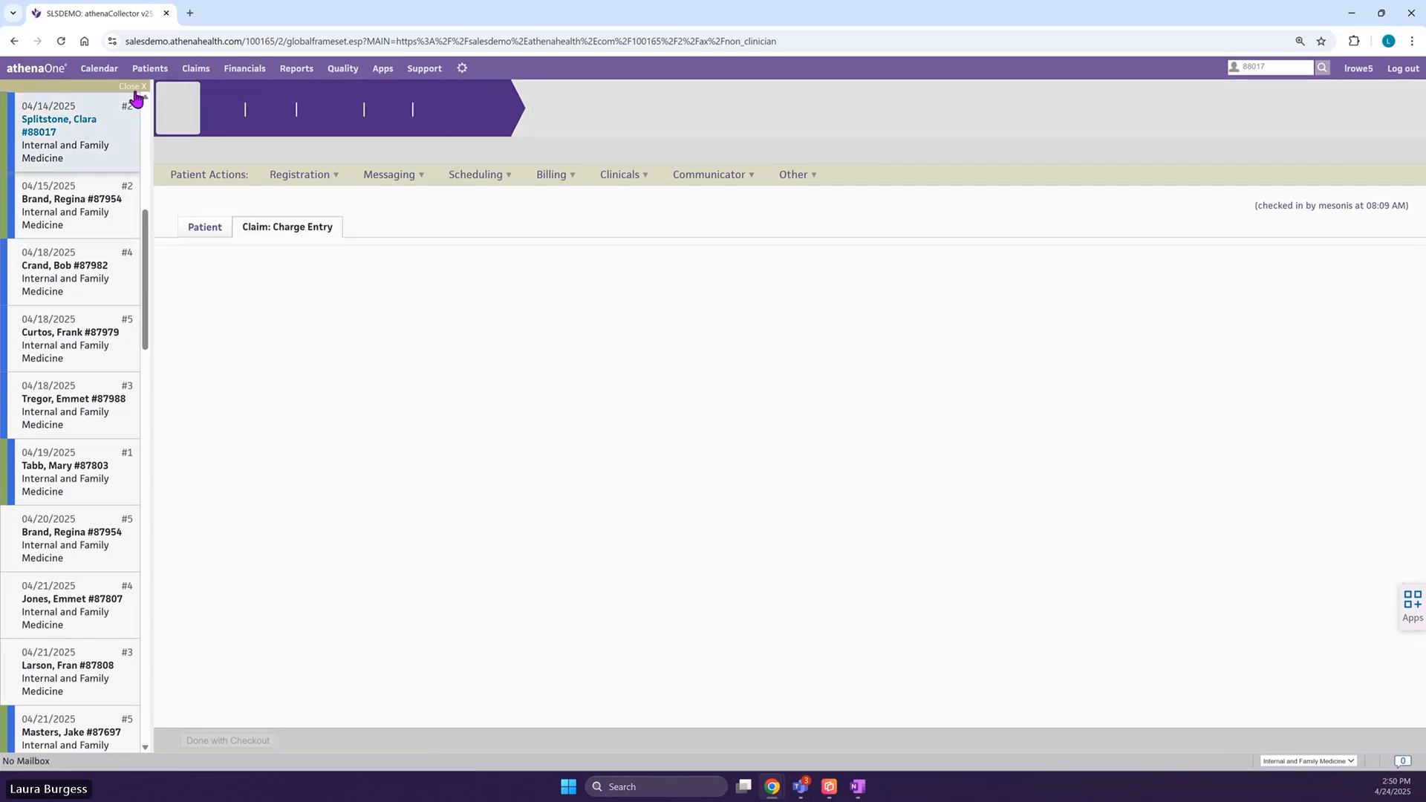
left_click(134, 87)
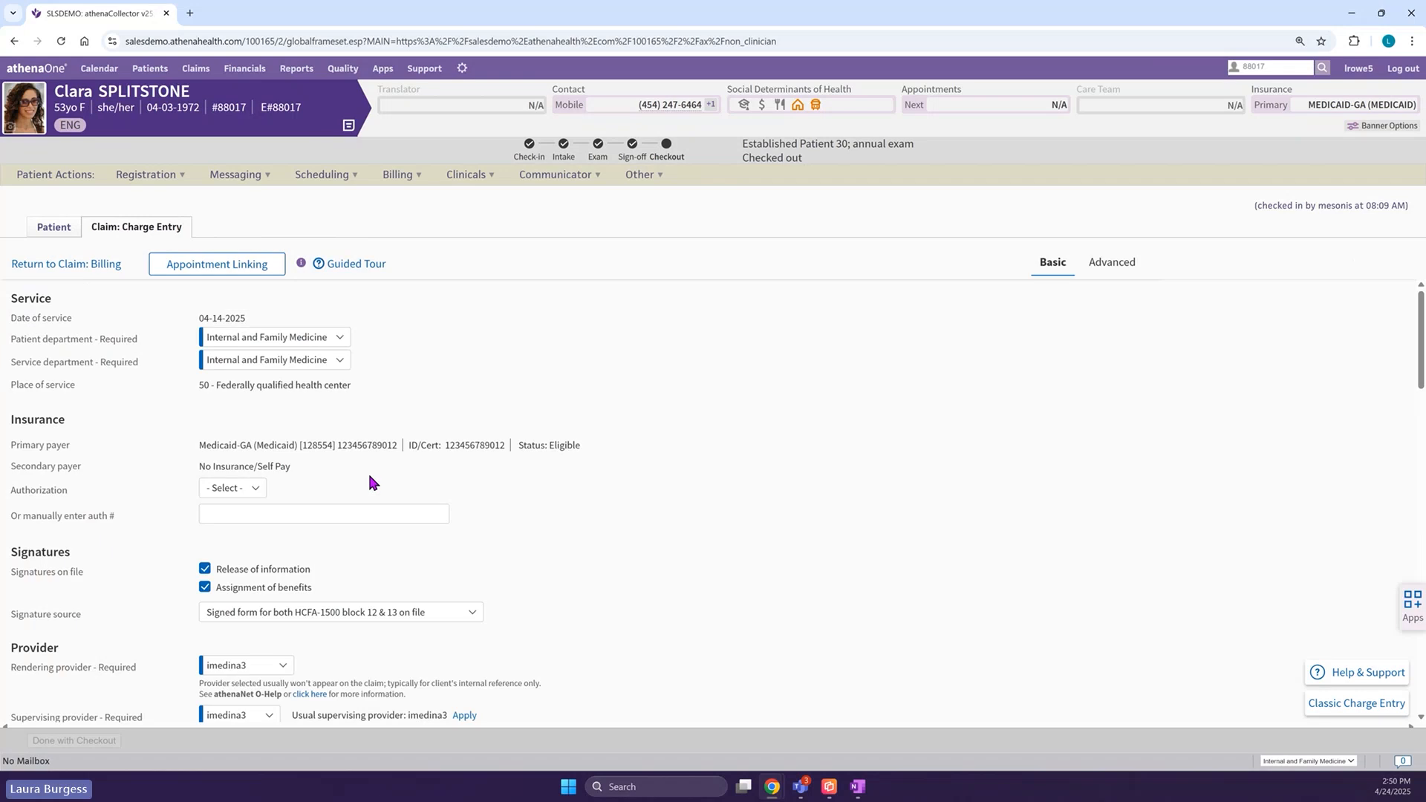
Check the charge entry's procedure, diagnoses and post date, and validate and create the claim.
scroll(260, 511, "down", 15)
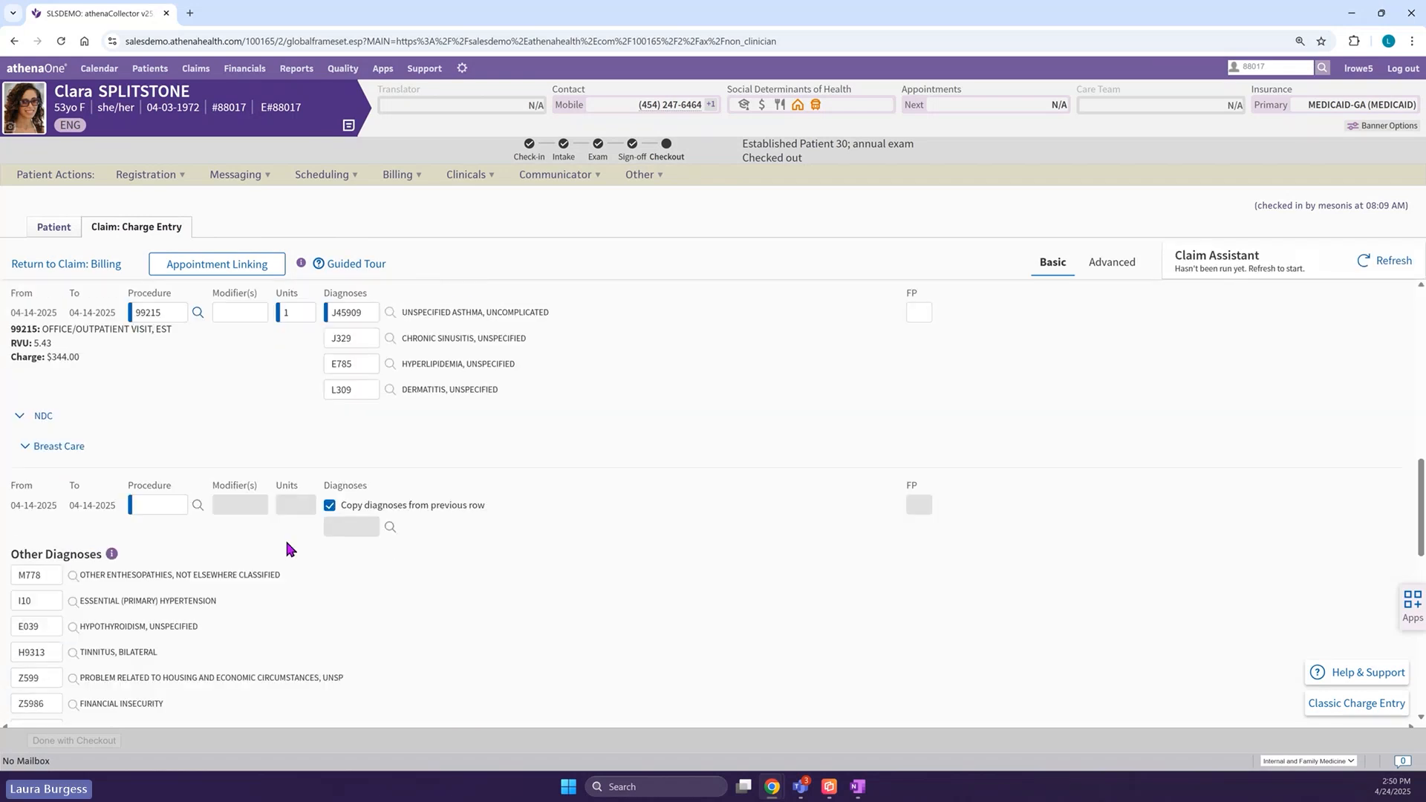
scroll(233, 551, "down", 3)
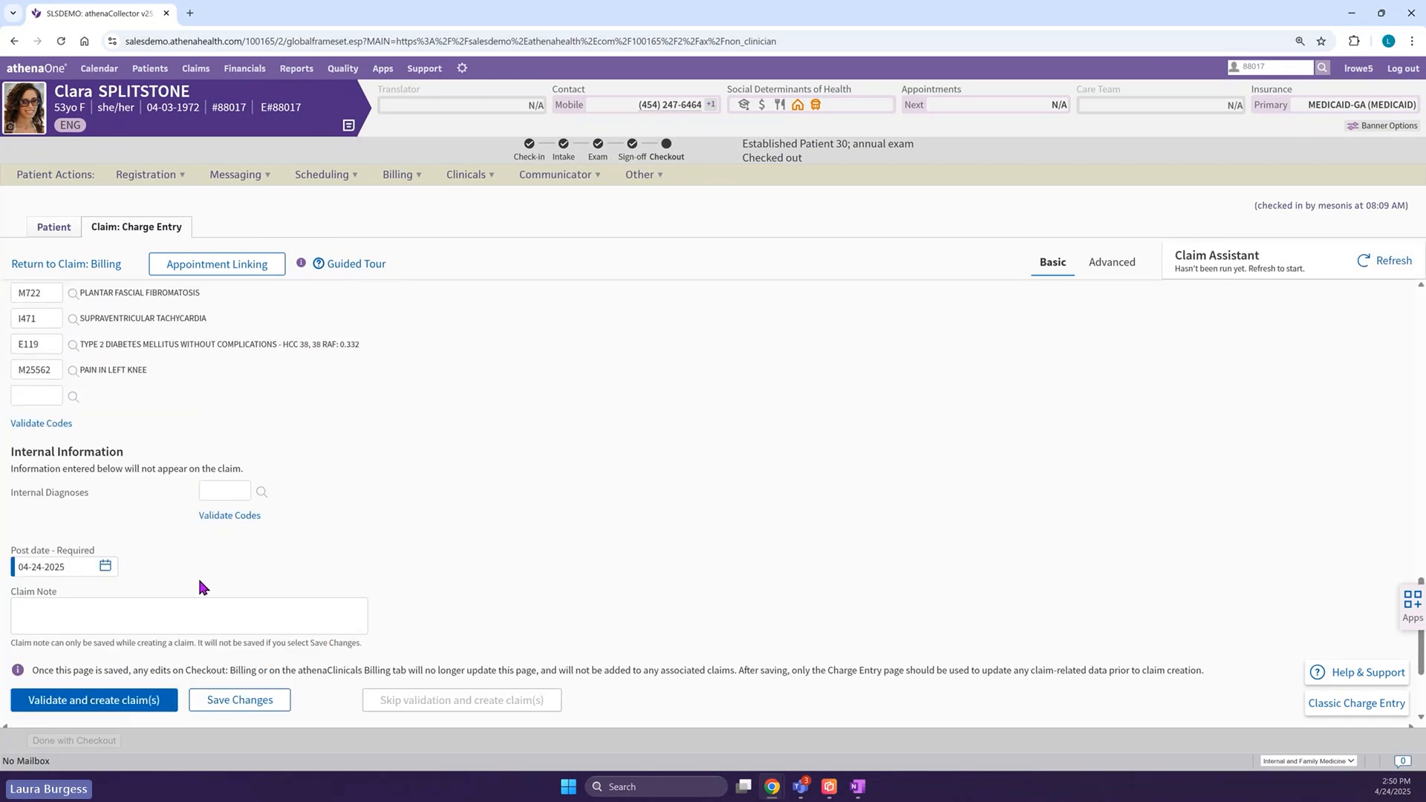
left_click(85, 700)
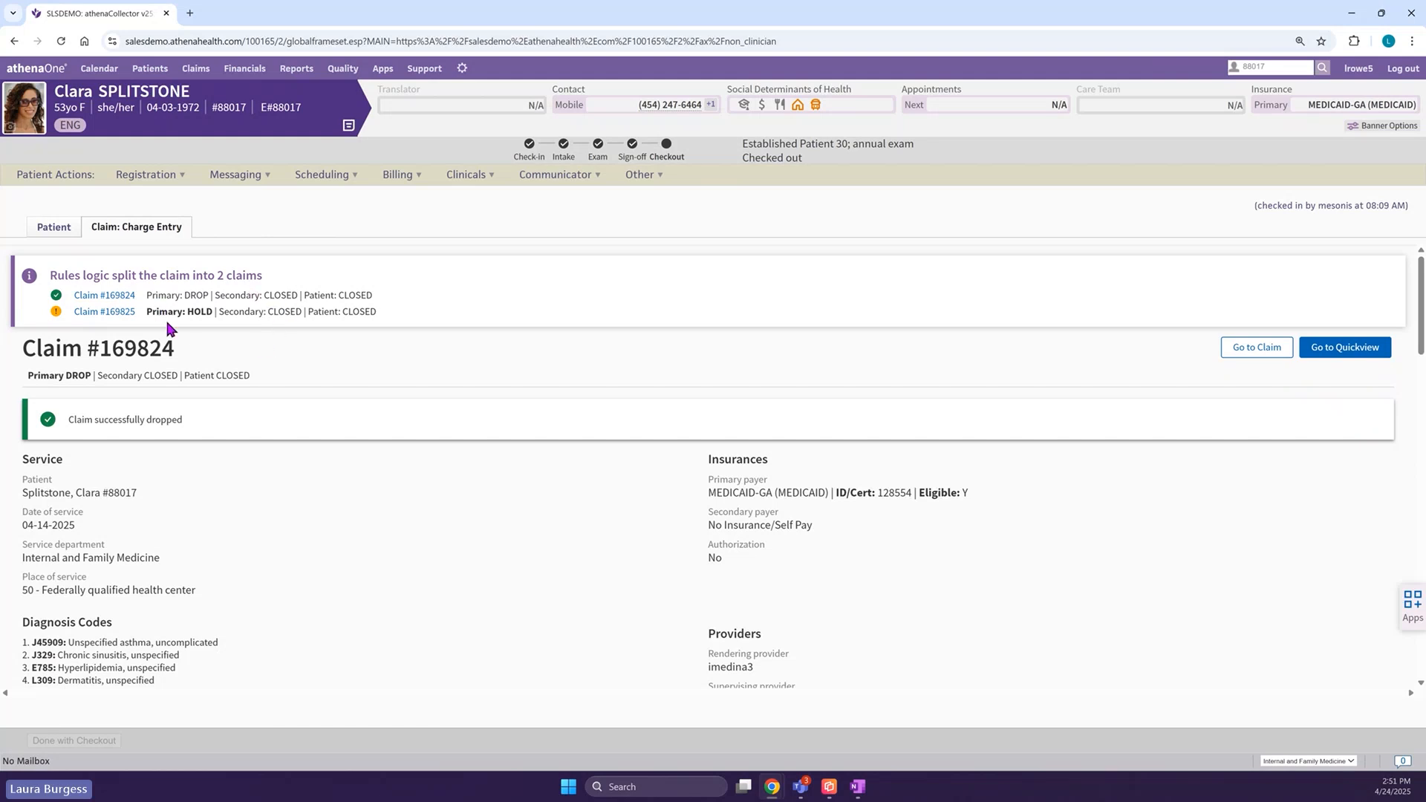
Examine the created claim's diagnosis codes, charges and claim notes, including the note on the split for extra diagnoses.
scroll(668, 631, "down", 15)
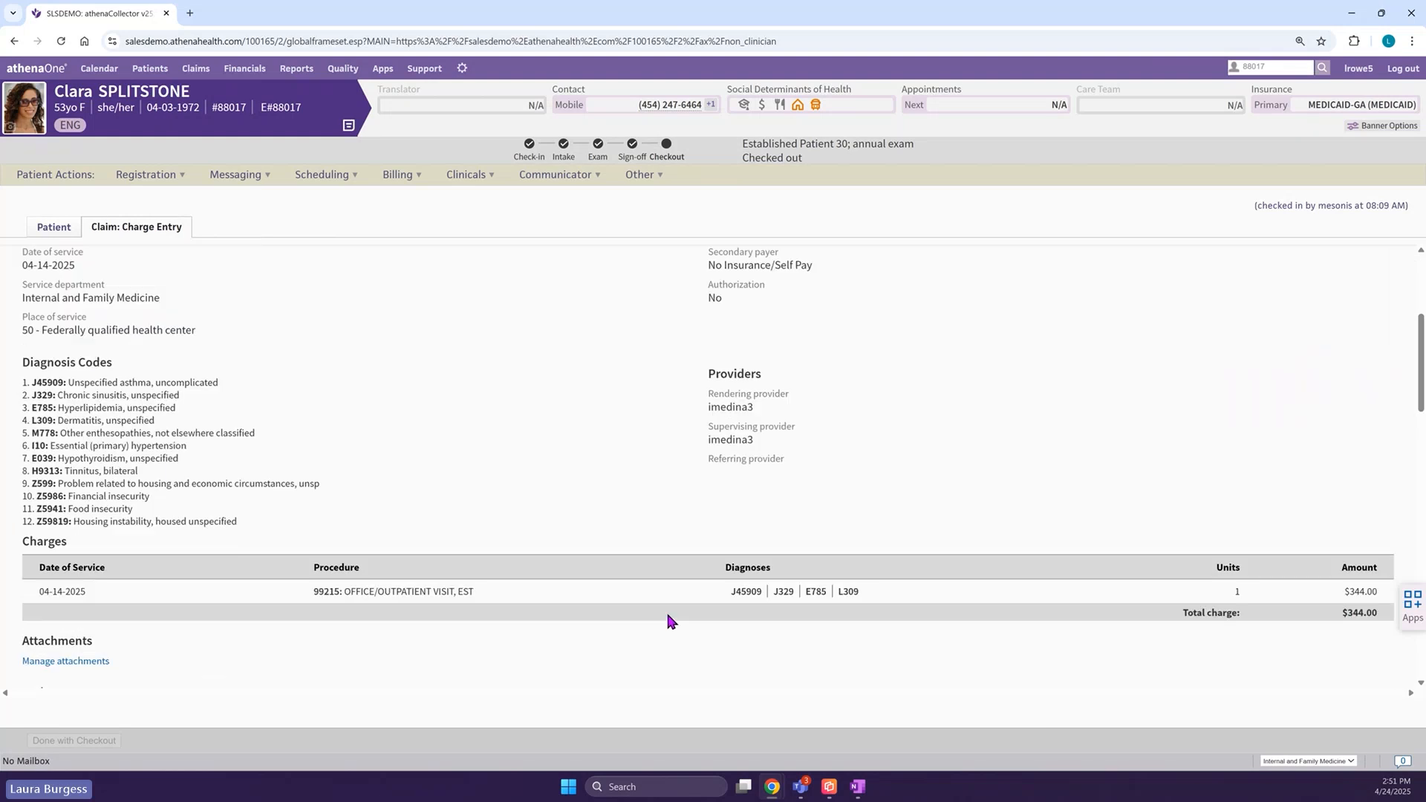
scroll(657, 595, "down", 7)
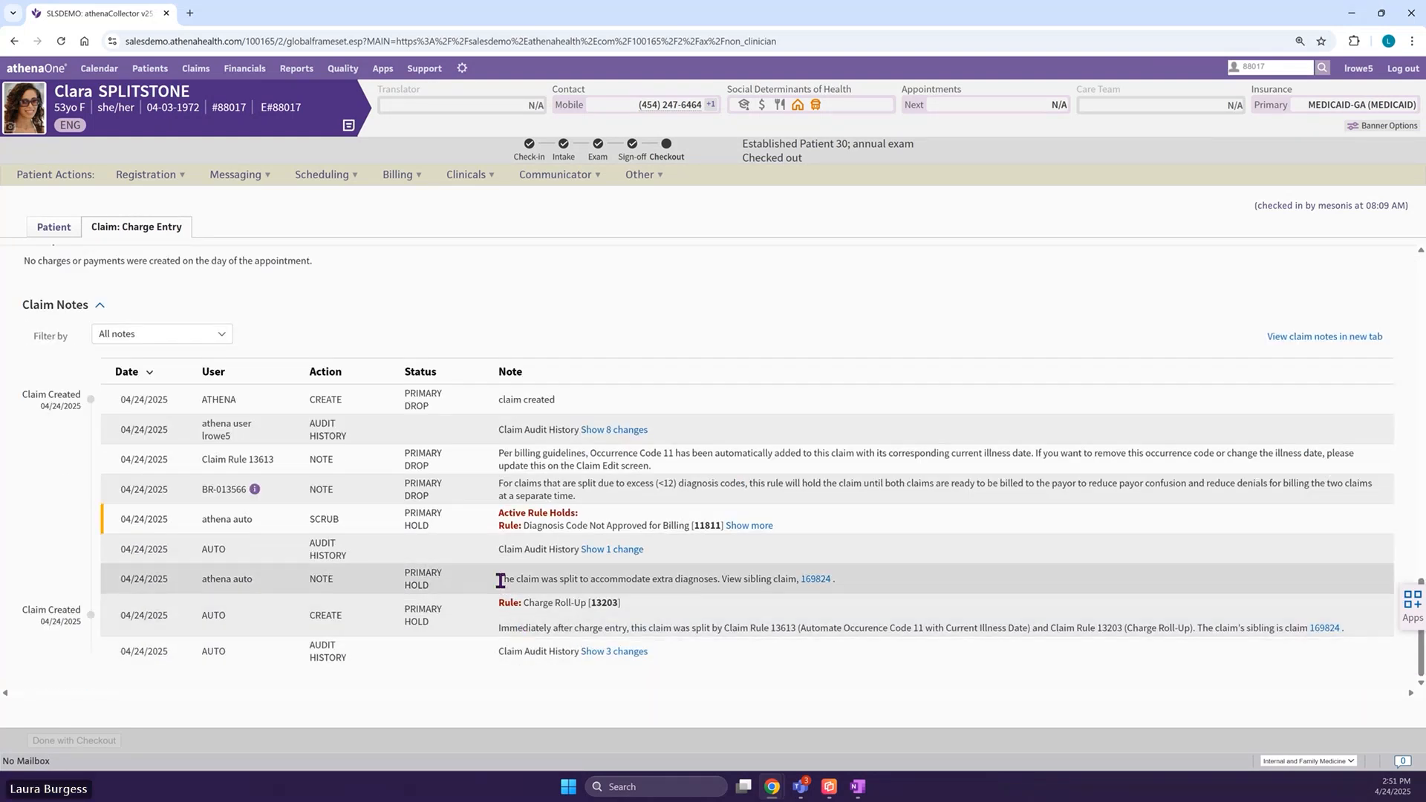
left_click_drag(497, 580, 797, 584)
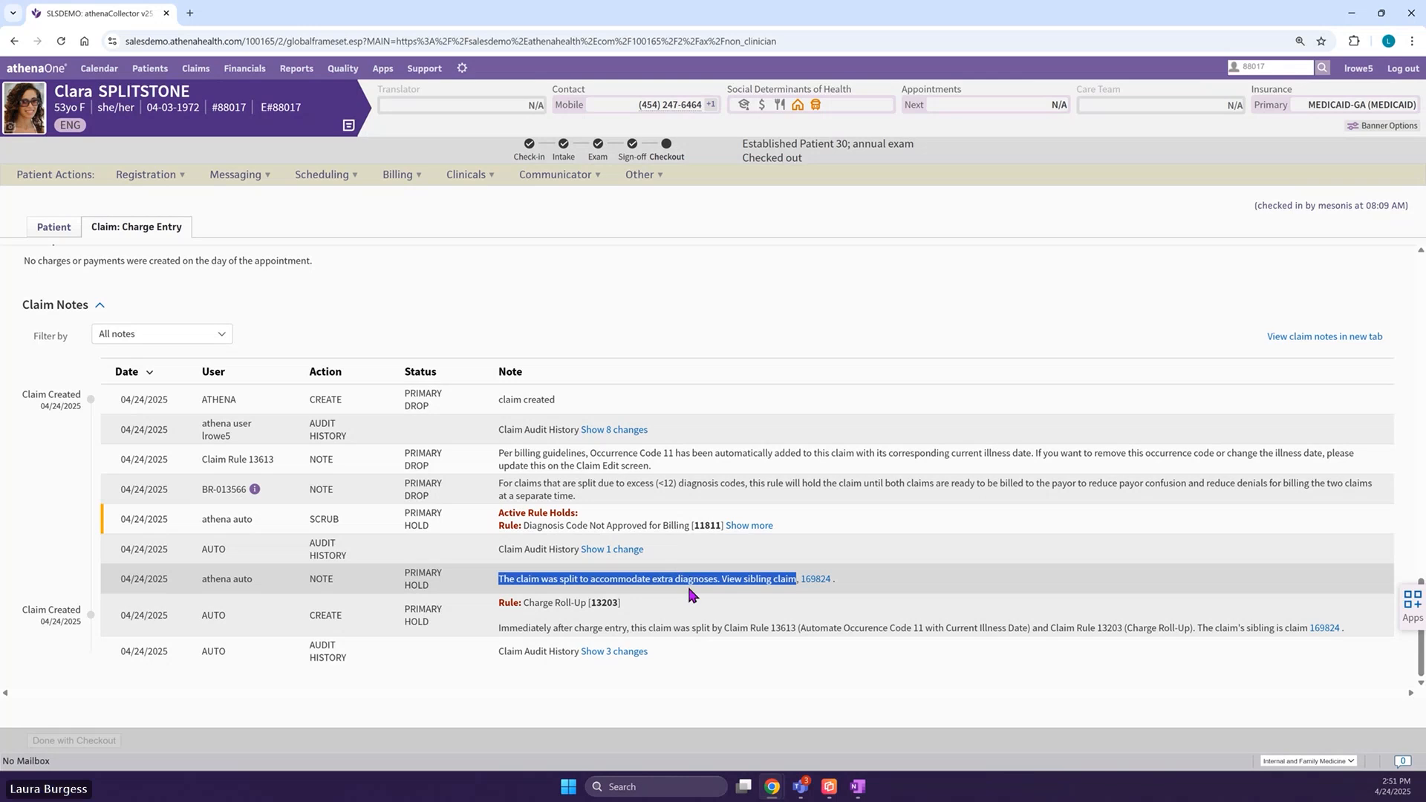
left_click(859, 695)
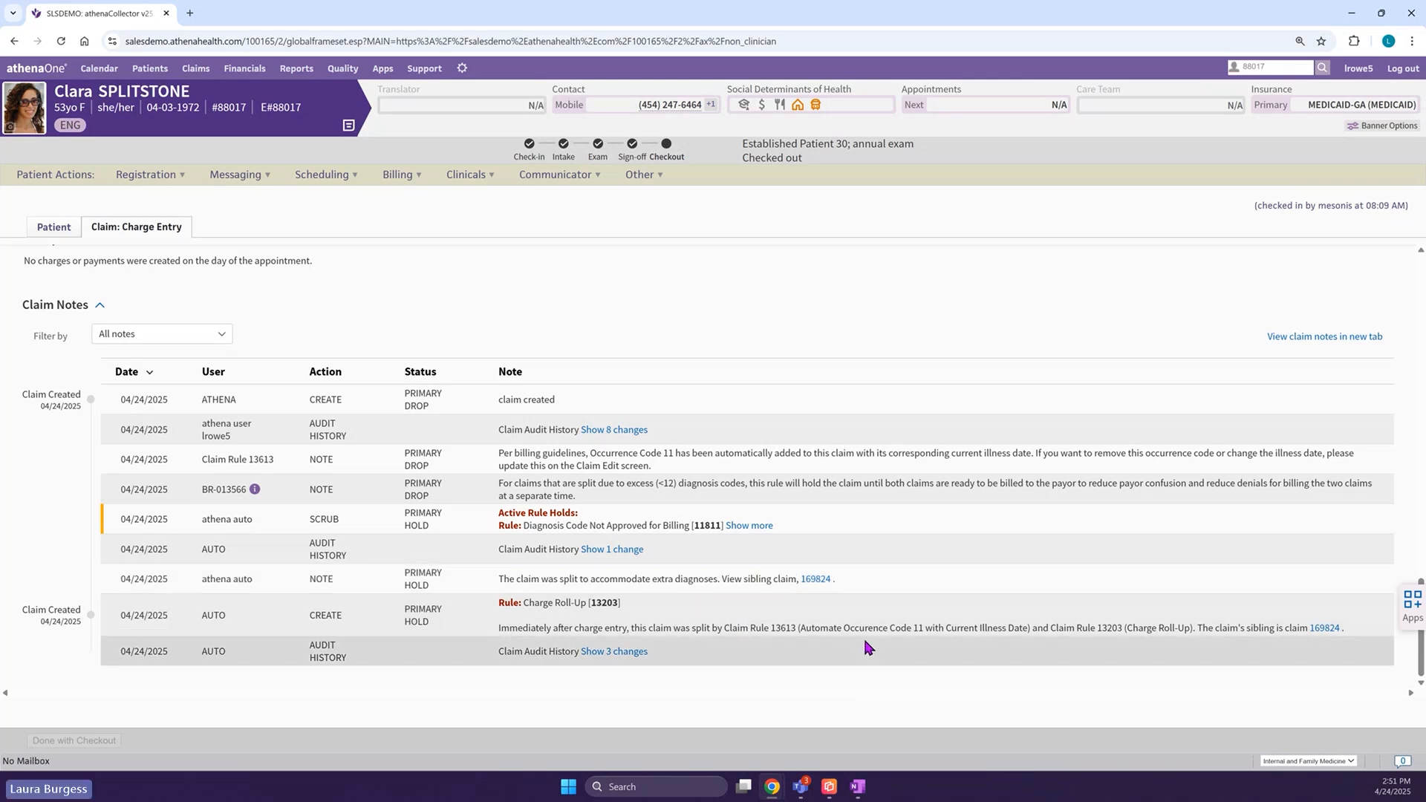
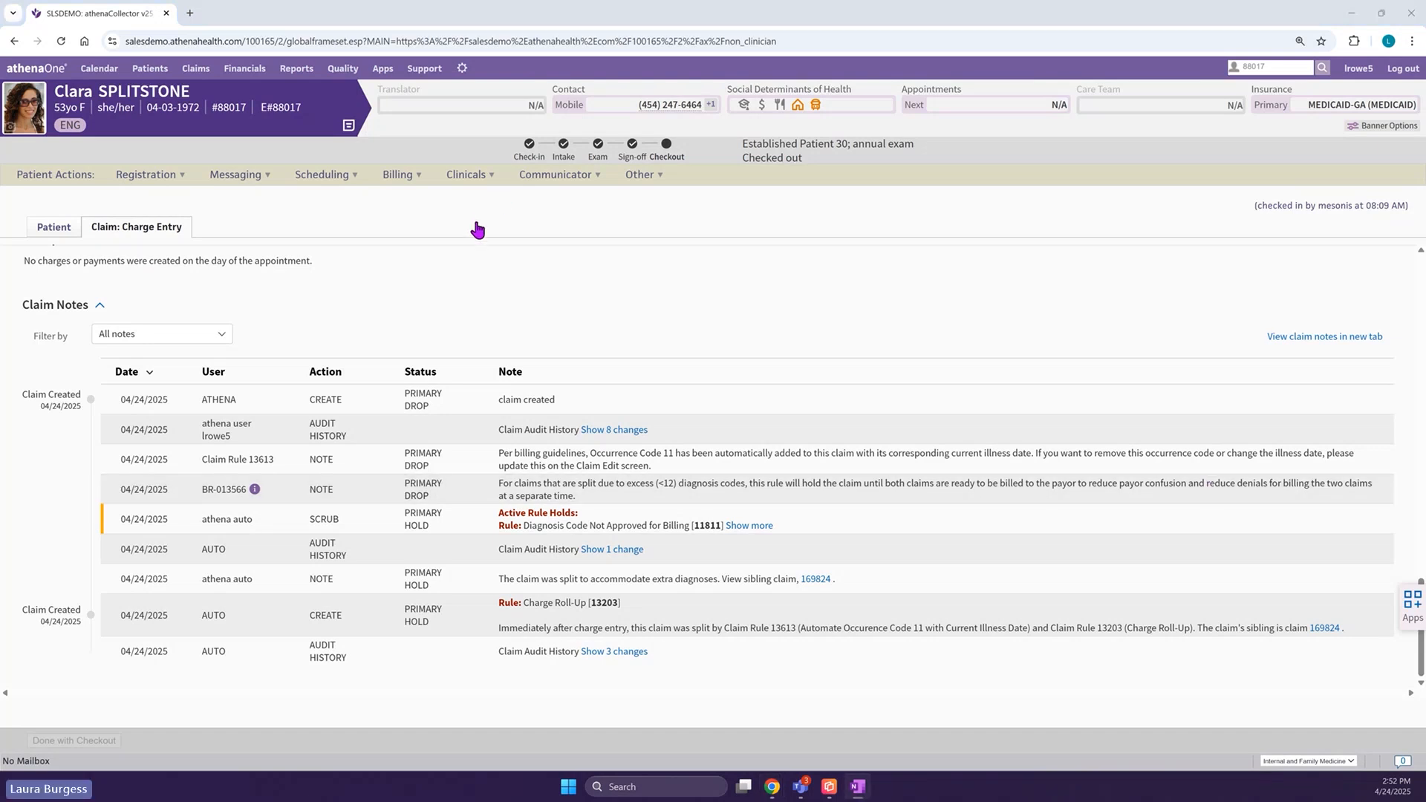
Open the Report Library and view the Front Office Operations standard reports.
left_click(313, 73)
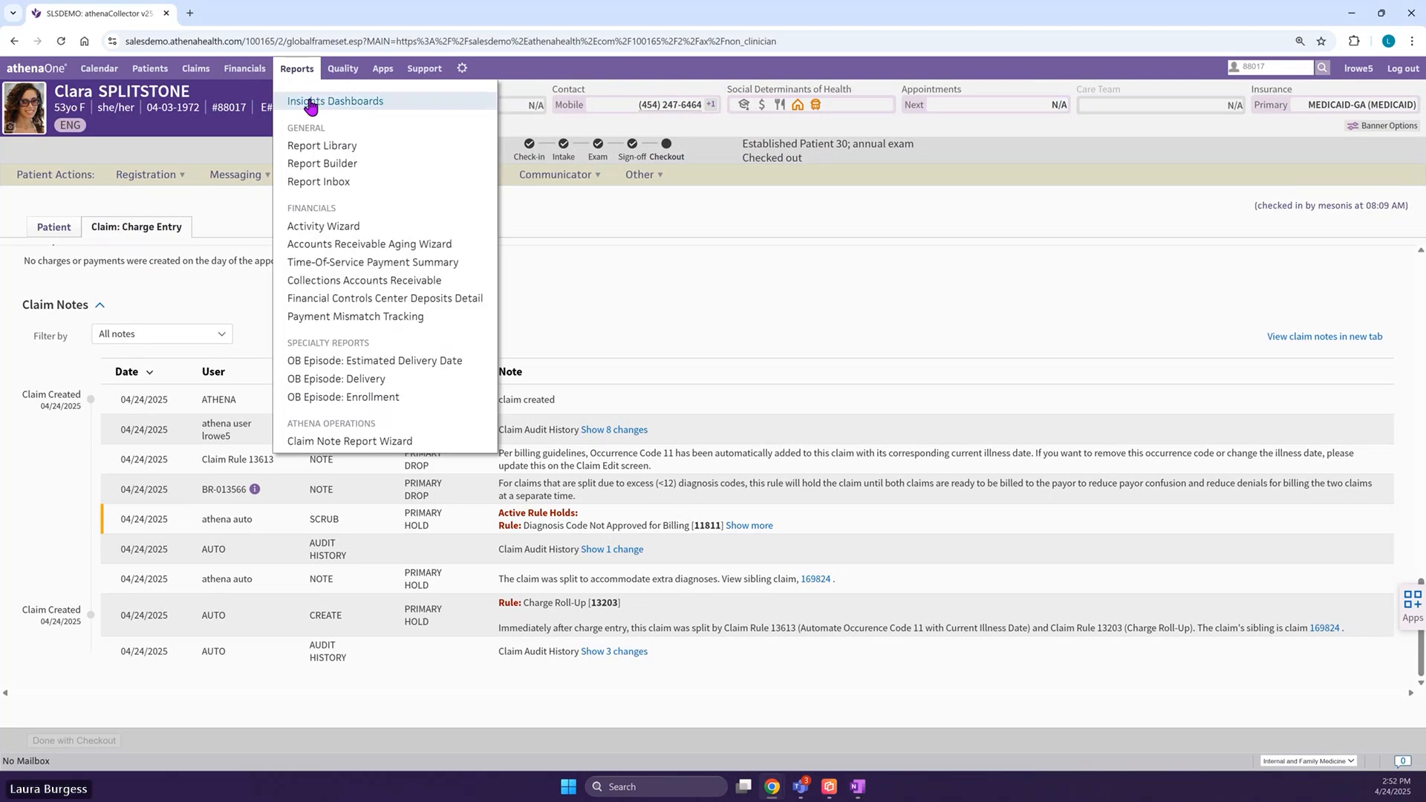
left_click(315, 148)
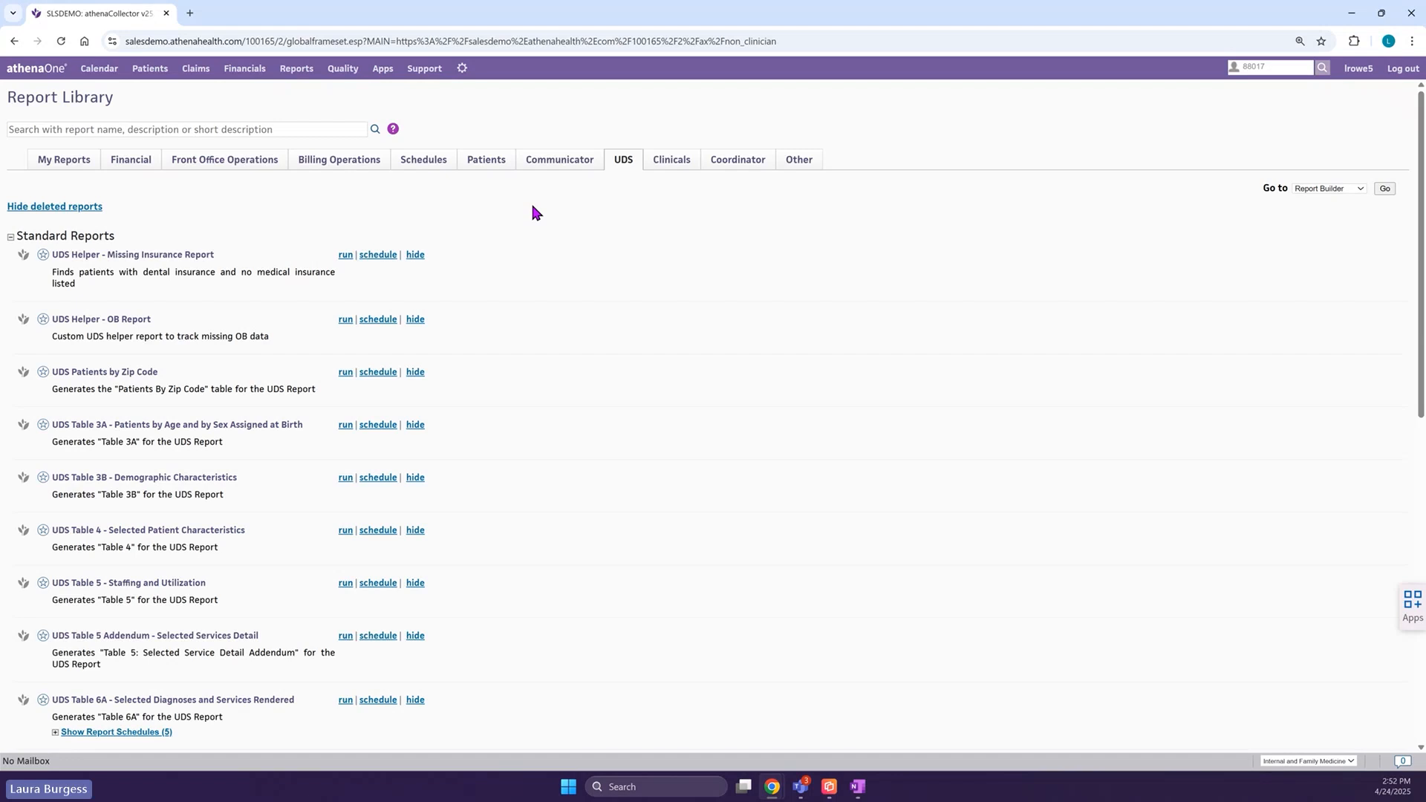
left_click(235, 162)
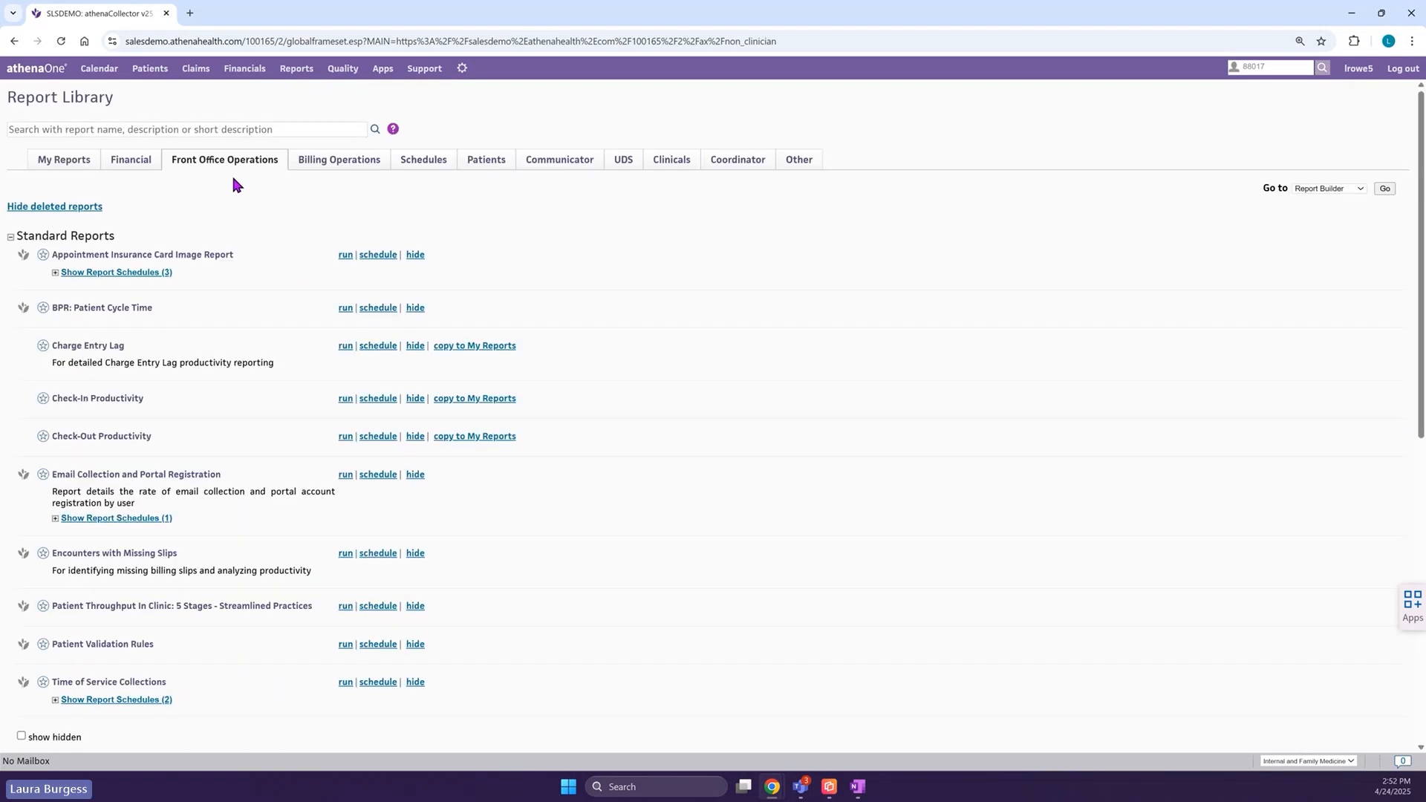
Start a schedule for the Appointment Insurance Card Image Report with the first three listed recipients, and leave it unsaved.
left_click(379, 256)
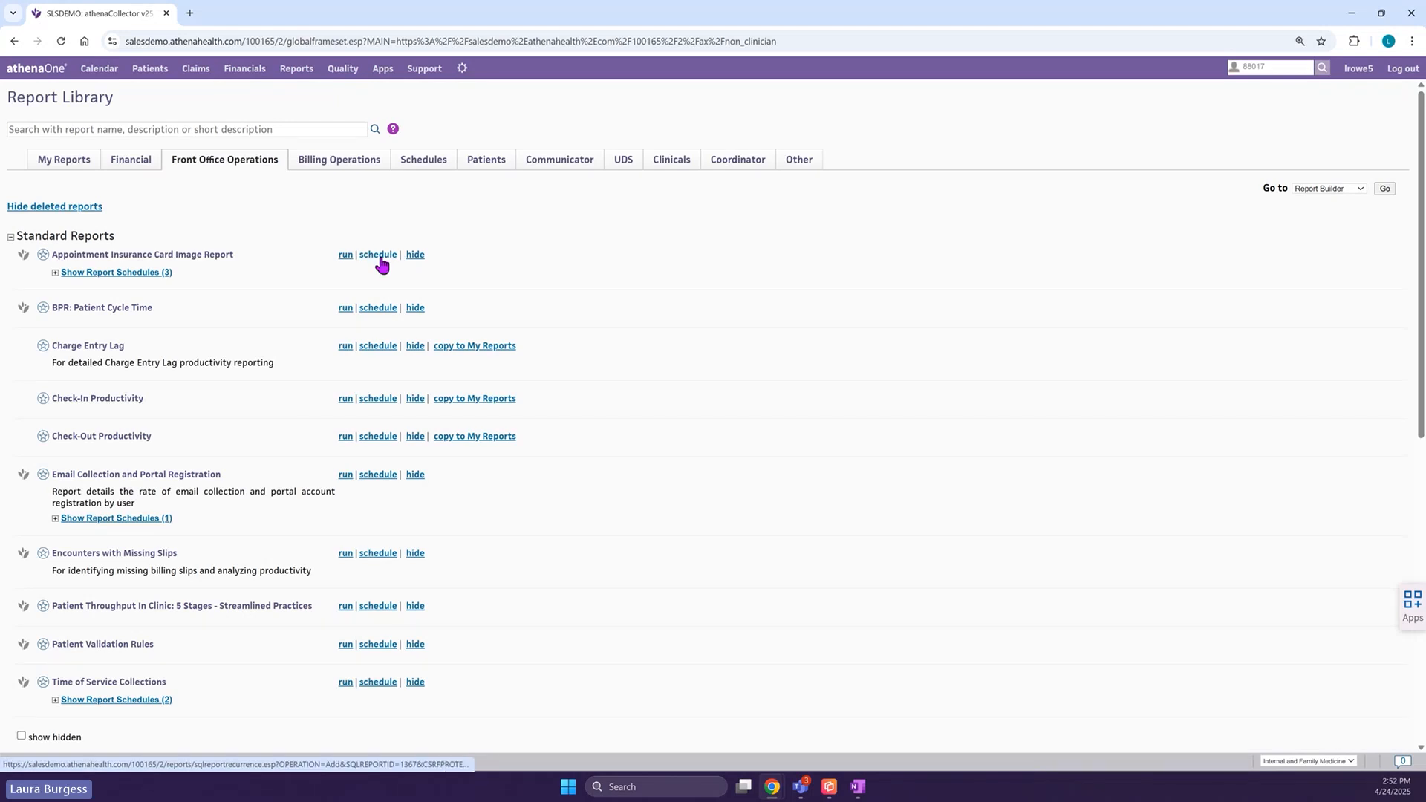
left_click(148, 406)
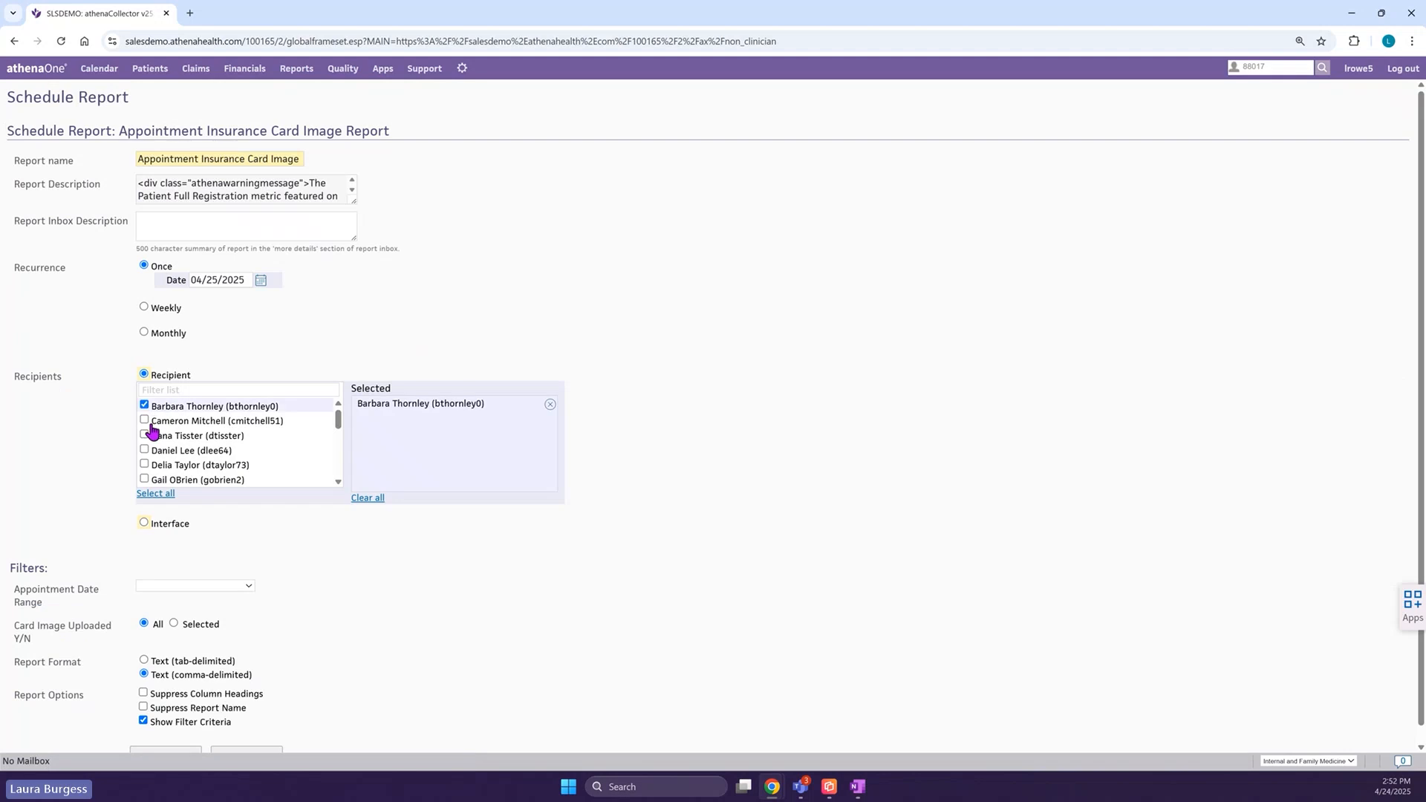
left_click(145, 421)
left_click(145, 435)
scroll(125, 444, "down", 1)
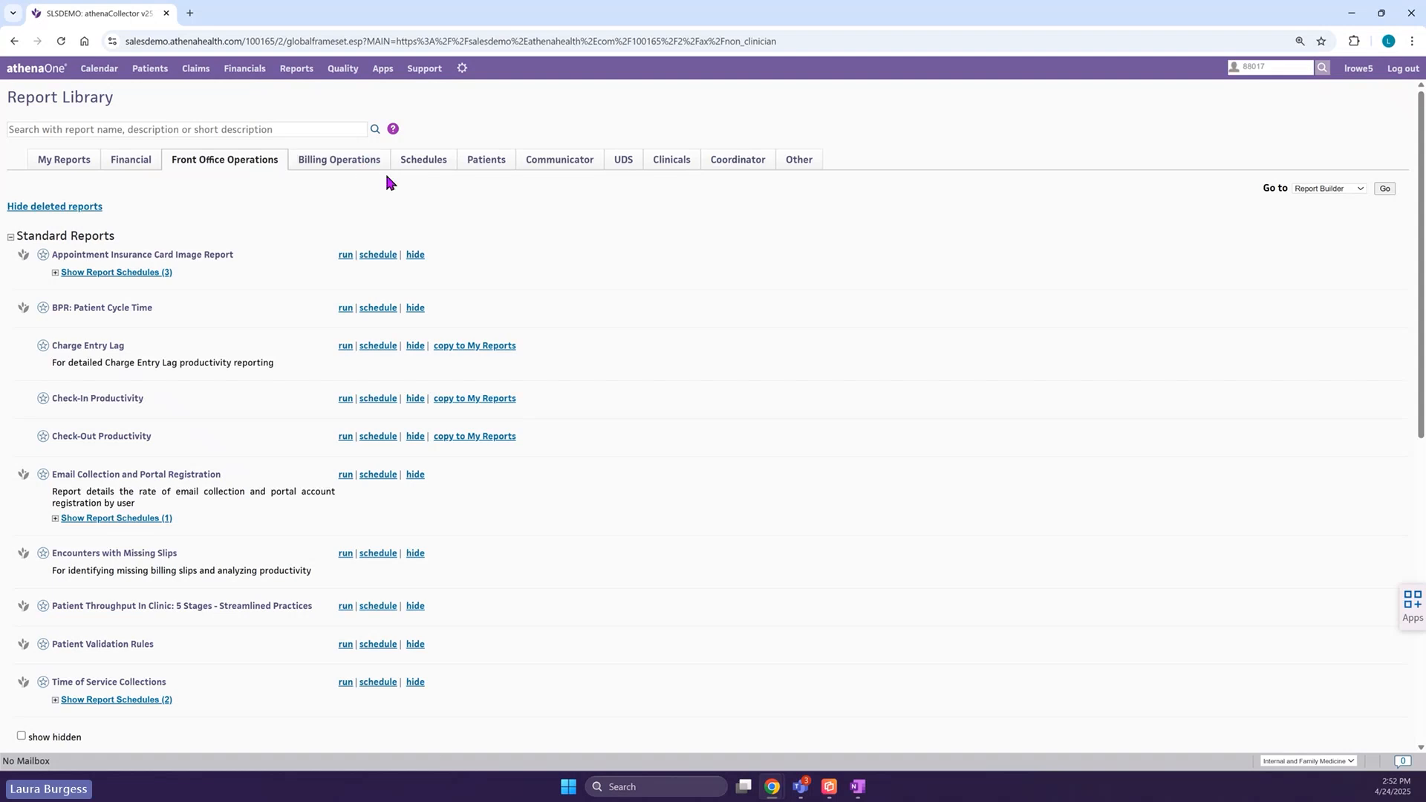
Look through the UDS standard reports in the Report Library.
left_click(624, 167)
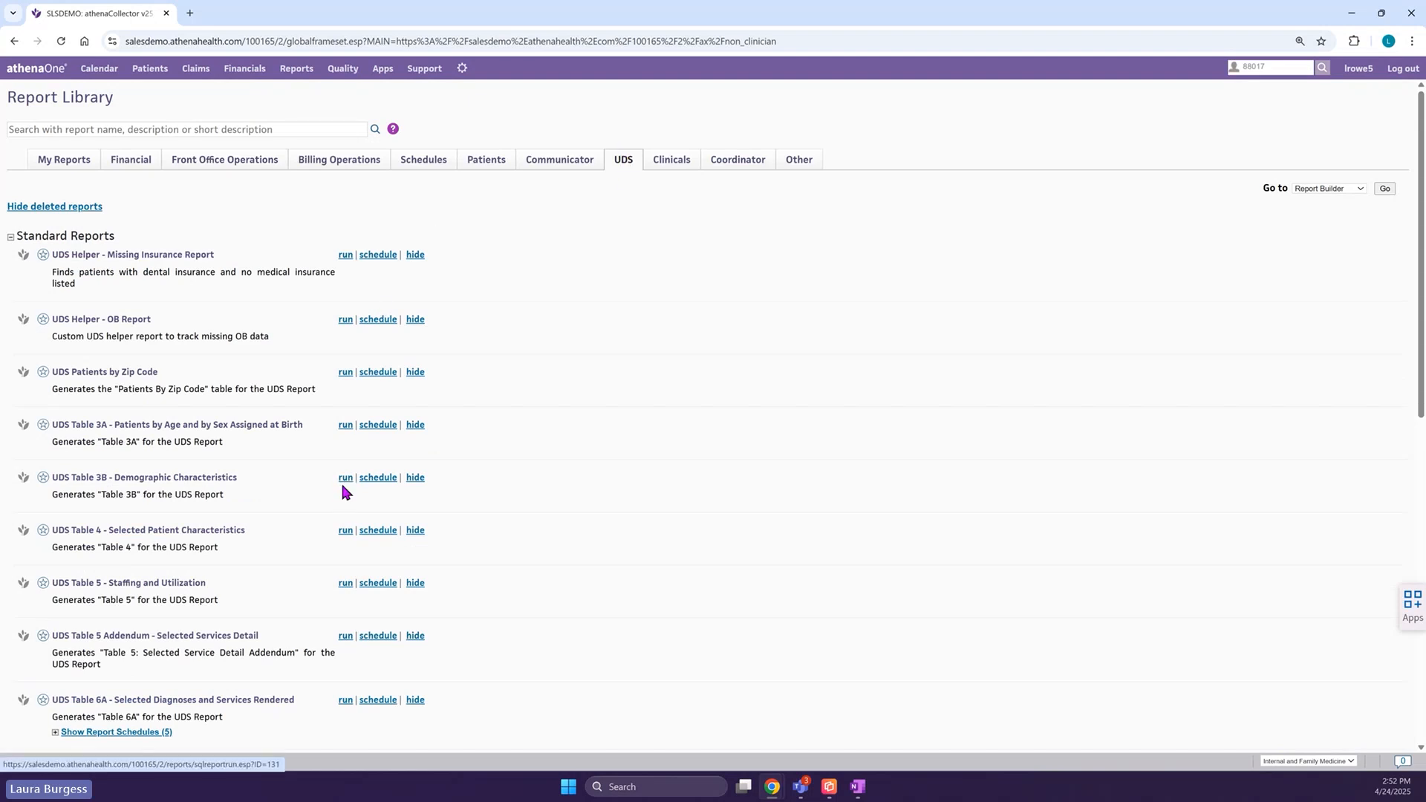
scroll(343, 491, "down", 1)
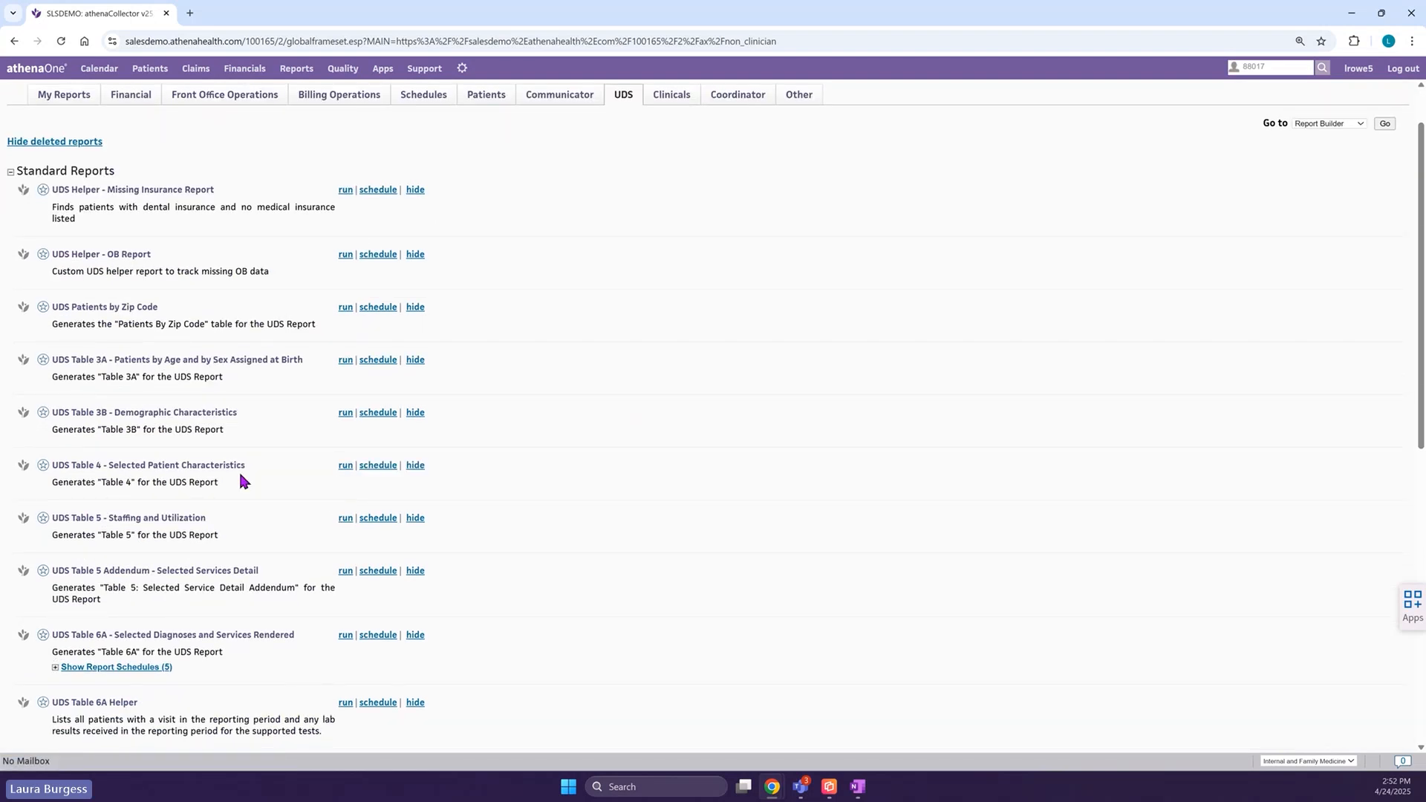
scroll(249, 479, "up", 1)
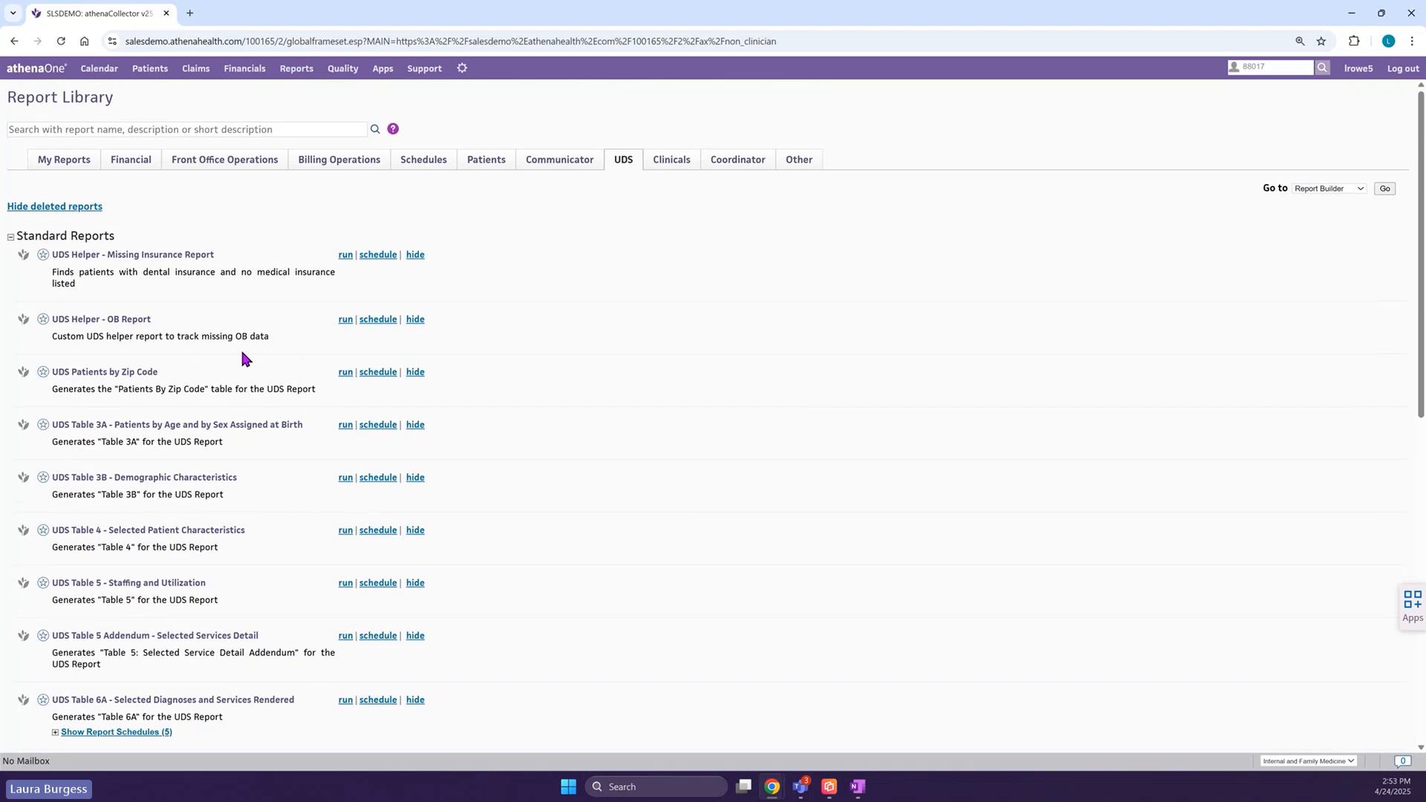
Open the Report Builder and view the available report types.
left_click(298, 68)
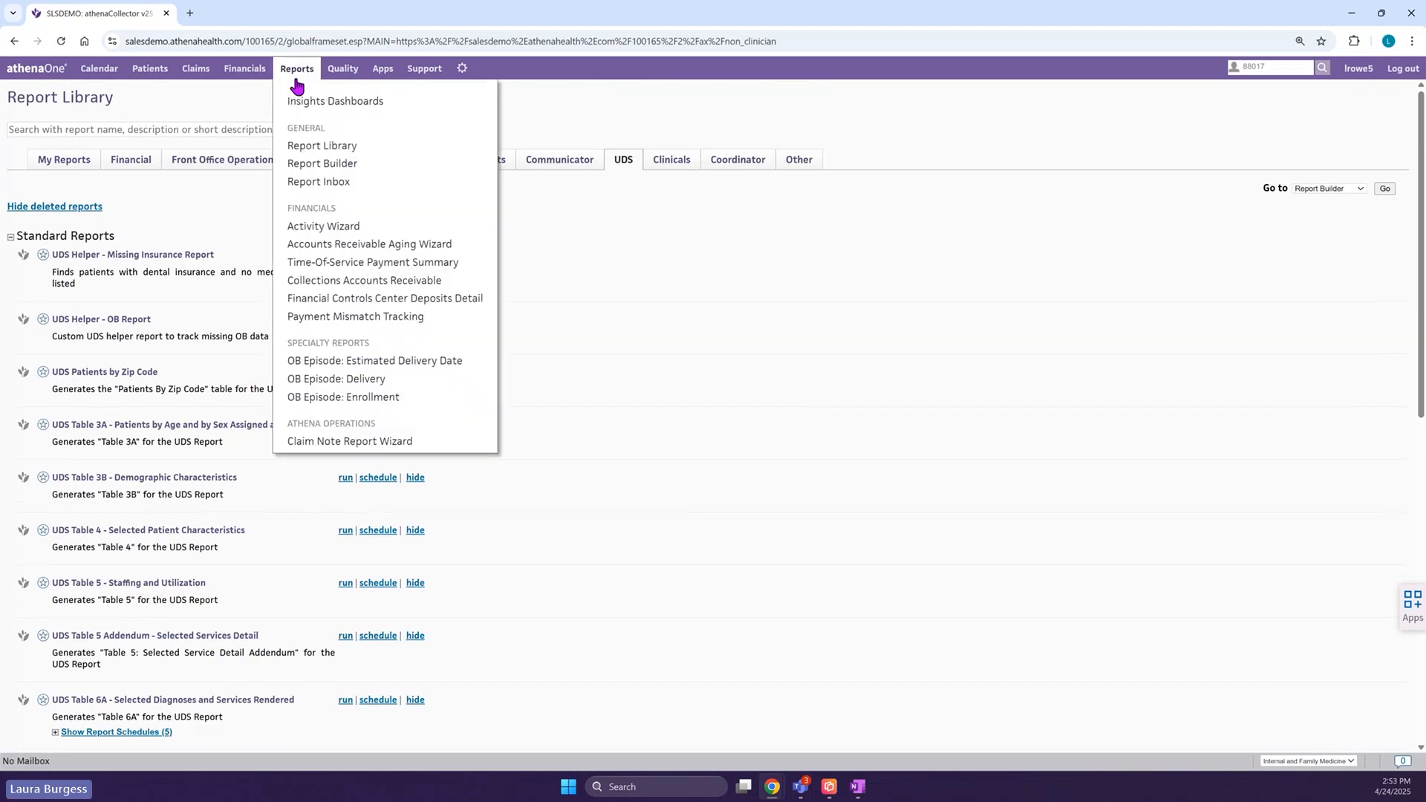
left_click(302, 163)
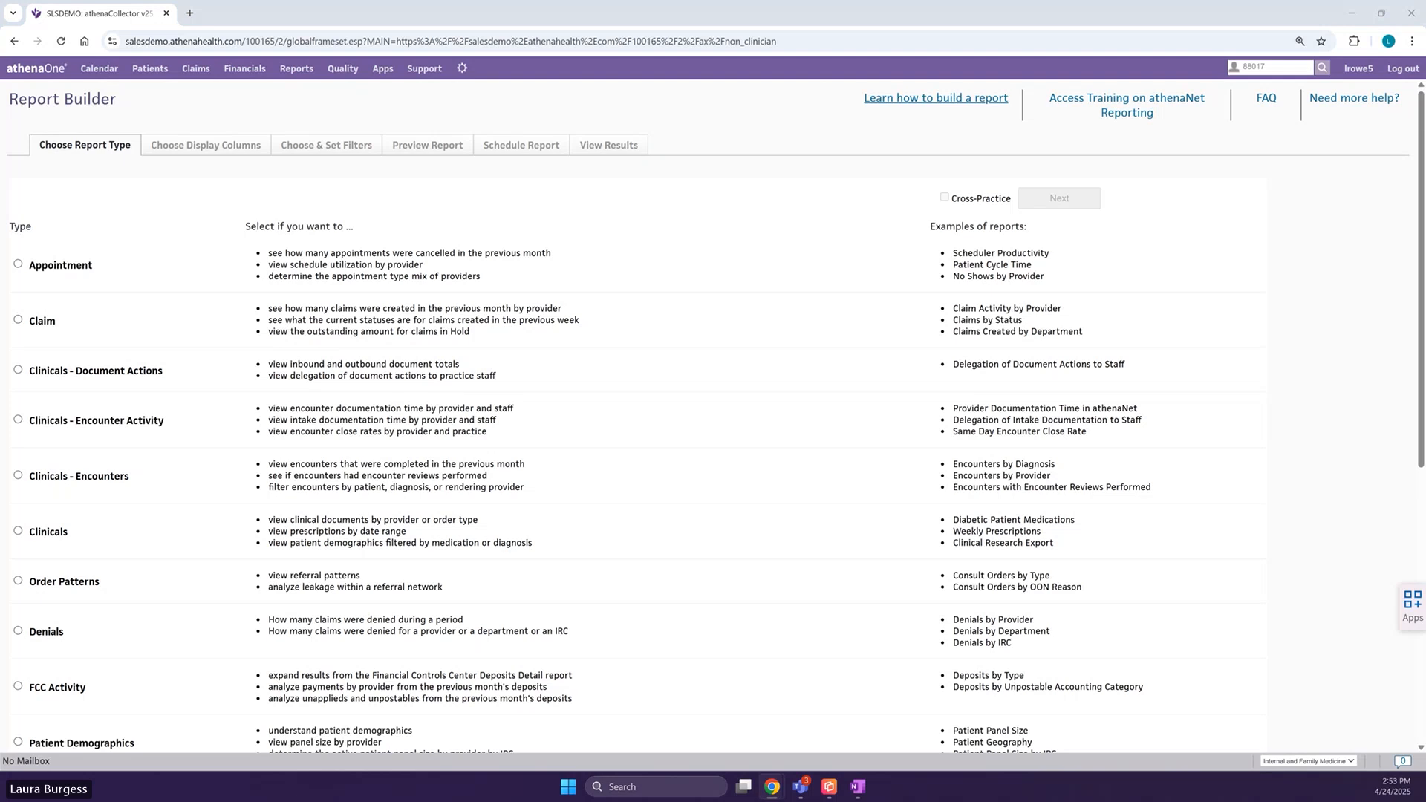
Bring the second browser window into view, maximize it, and examine the Activity Wizard's filter criteria and its 03/01/2025 to 03/31/2025 procedure report.
left_click_drag(1425, 453, 863, 401)
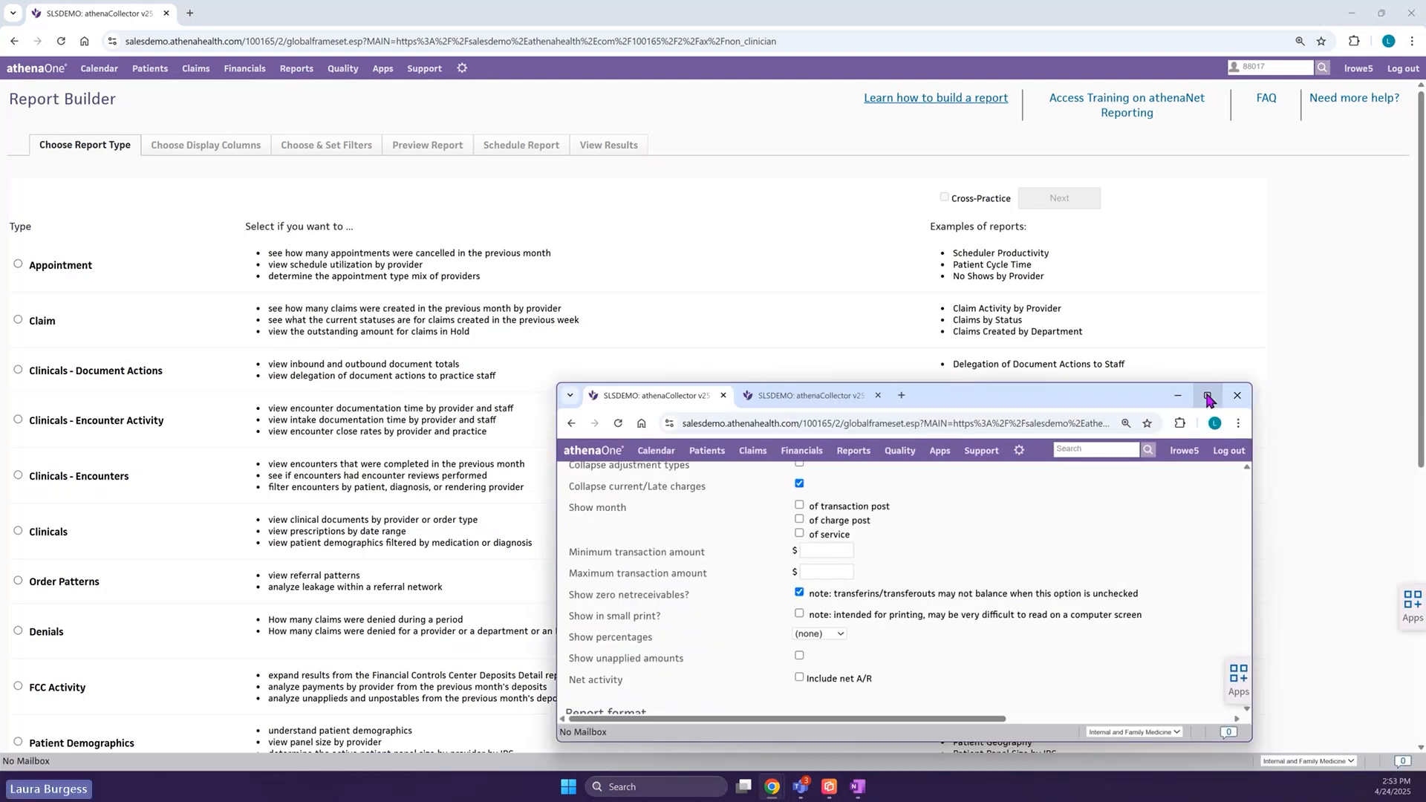
left_click(1226, 400)
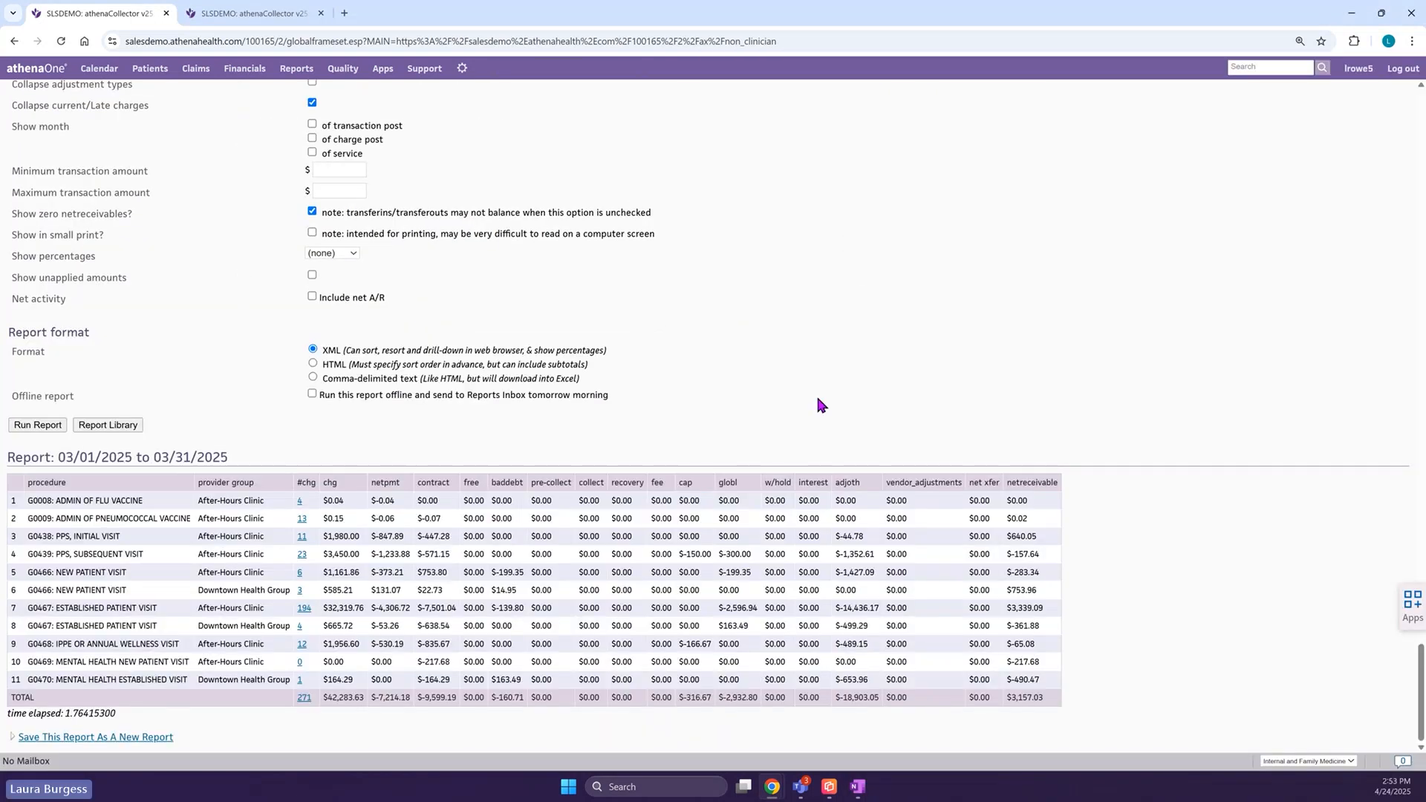
scroll(797, 446, "up", 20)
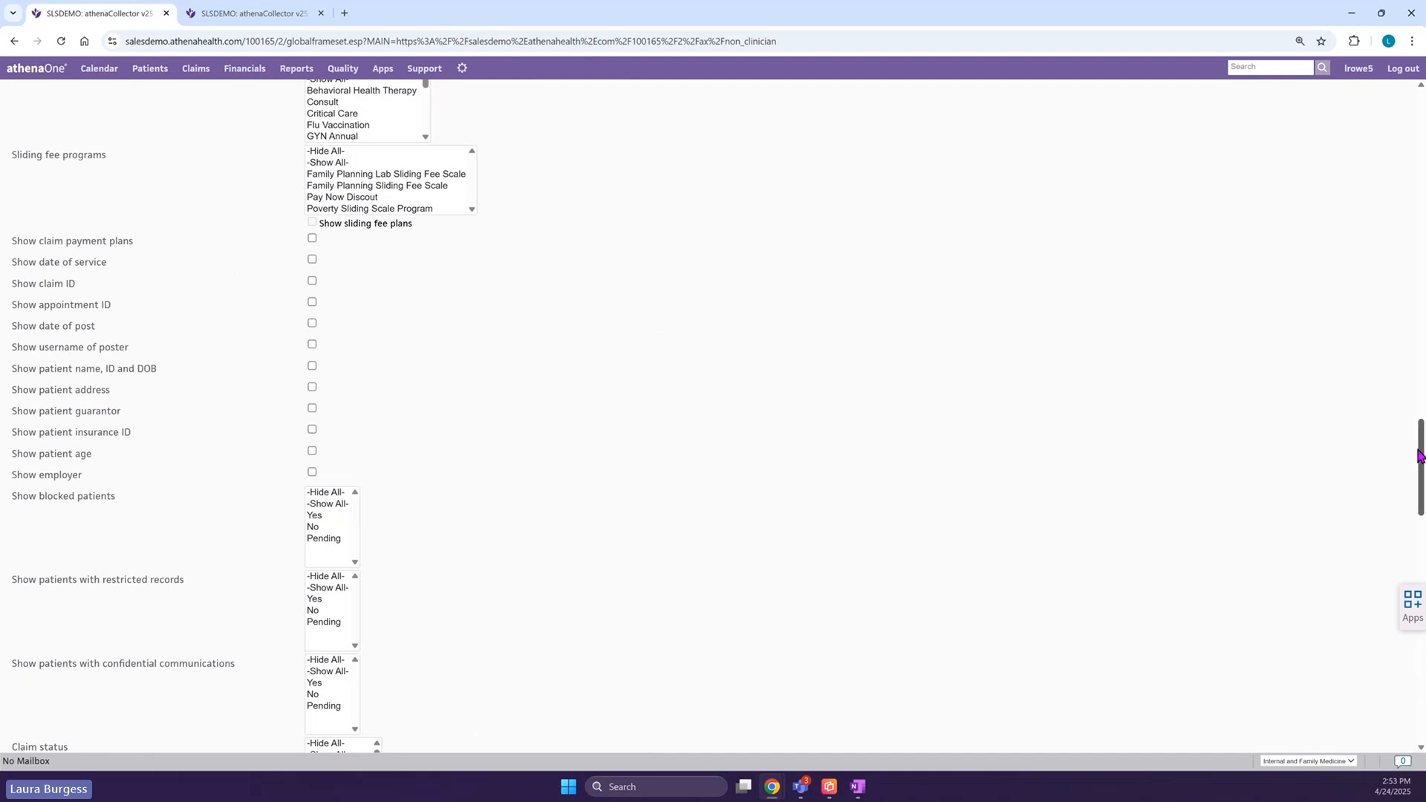
left_click_drag(1418, 451, 1334, 100)
left_click_drag(1420, 491, 1415, 171)
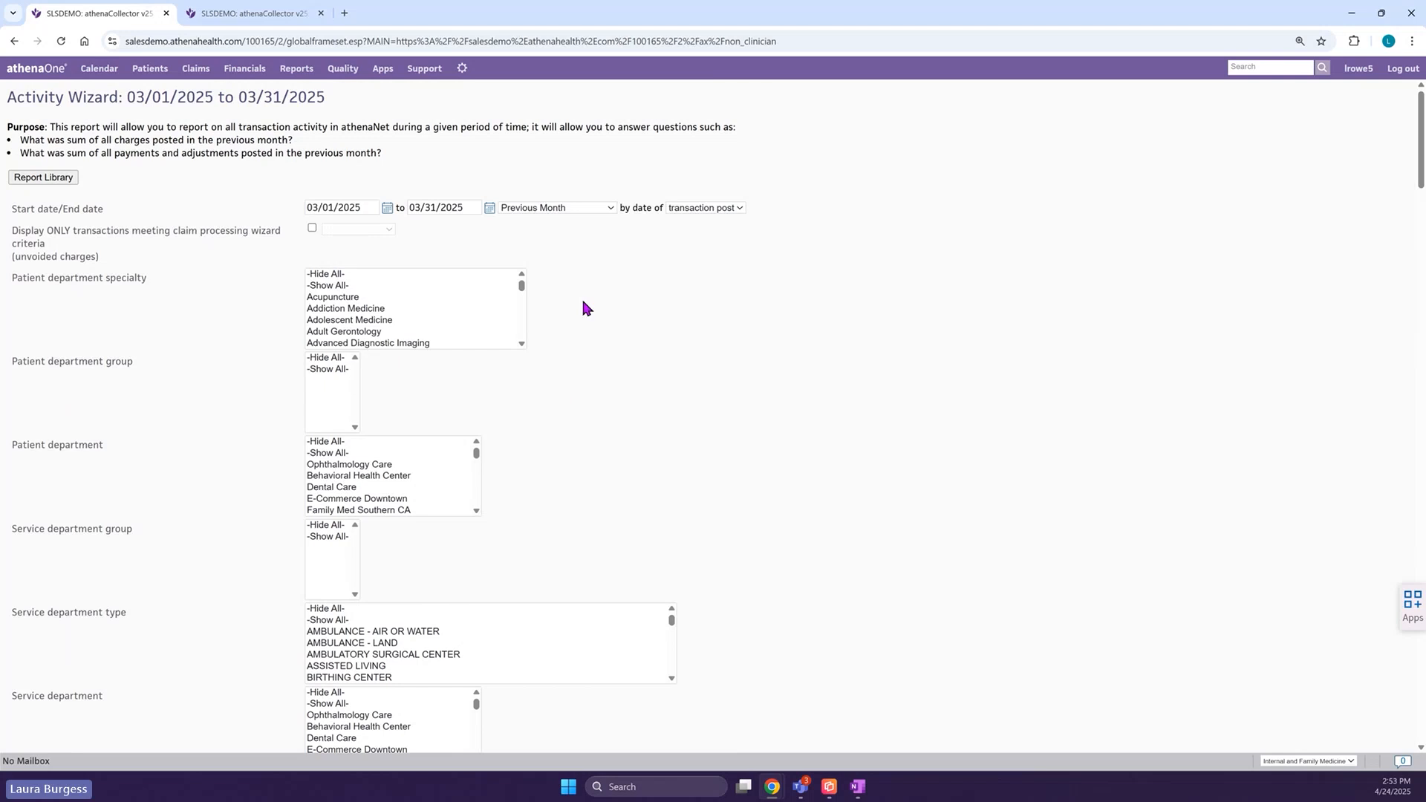
scroll(1037, 401, "down", 2)
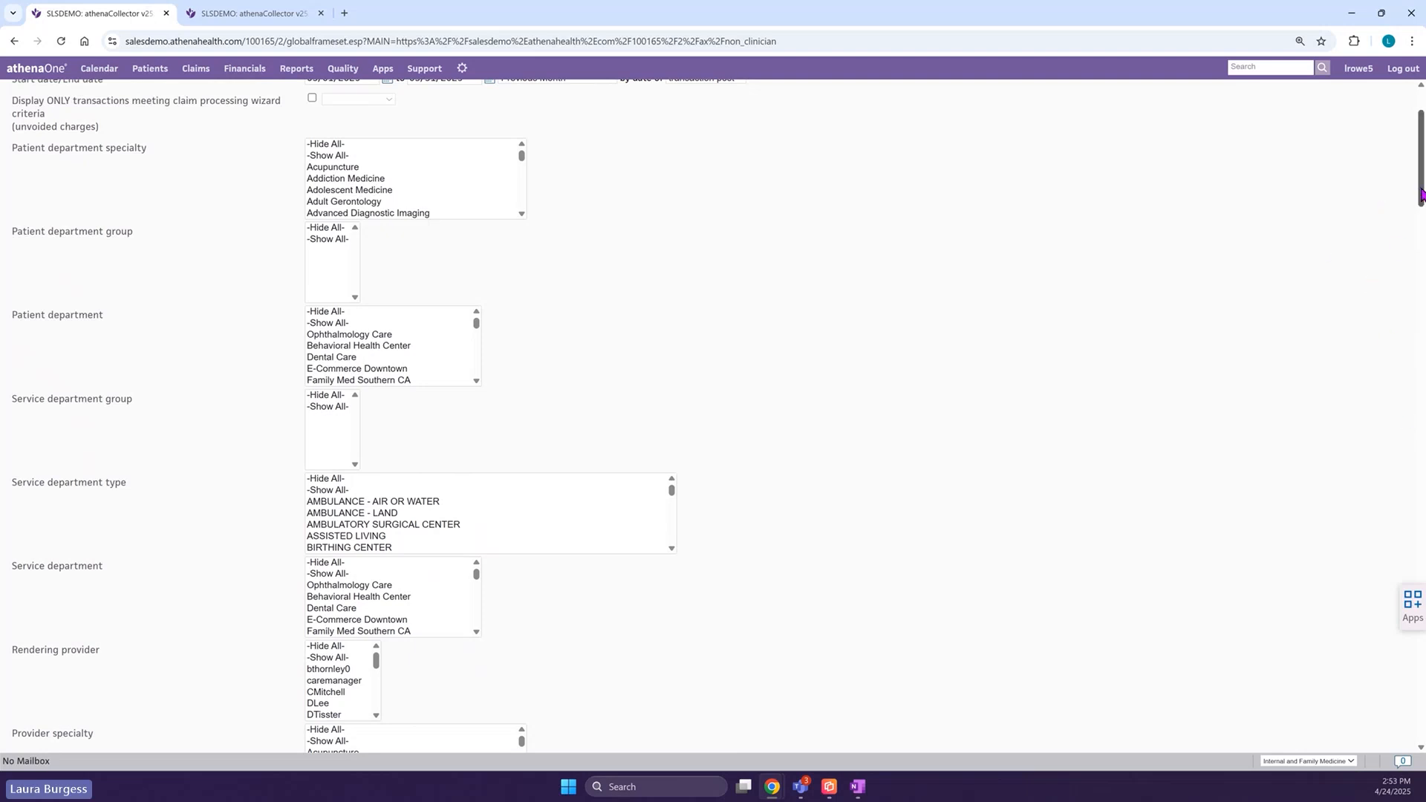
left_click_drag(1421, 196, 1170, 719)
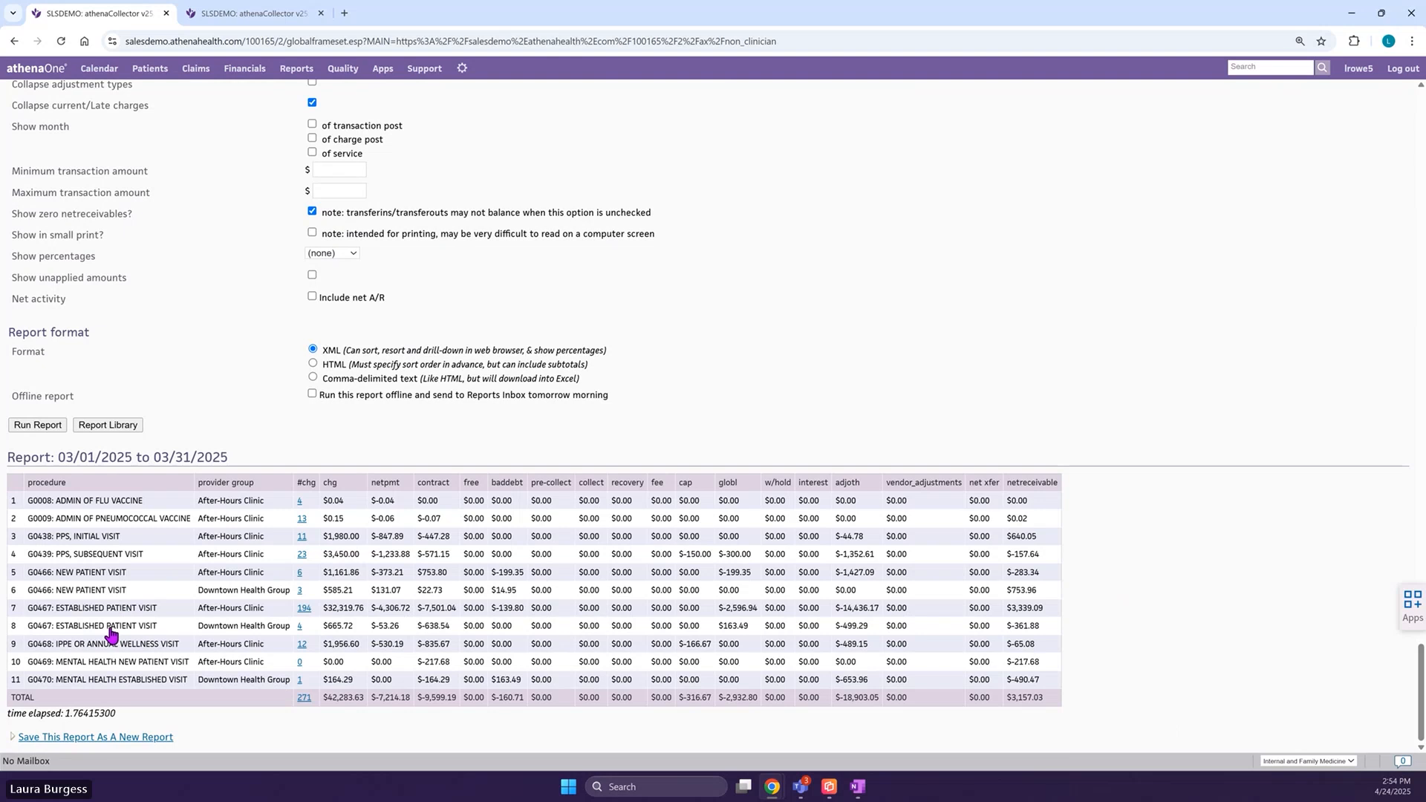
Switch to the Quality Management report, reopen its criteria, and examine the program, provider and patient filters and the report summaries.
left_click(245, 15)
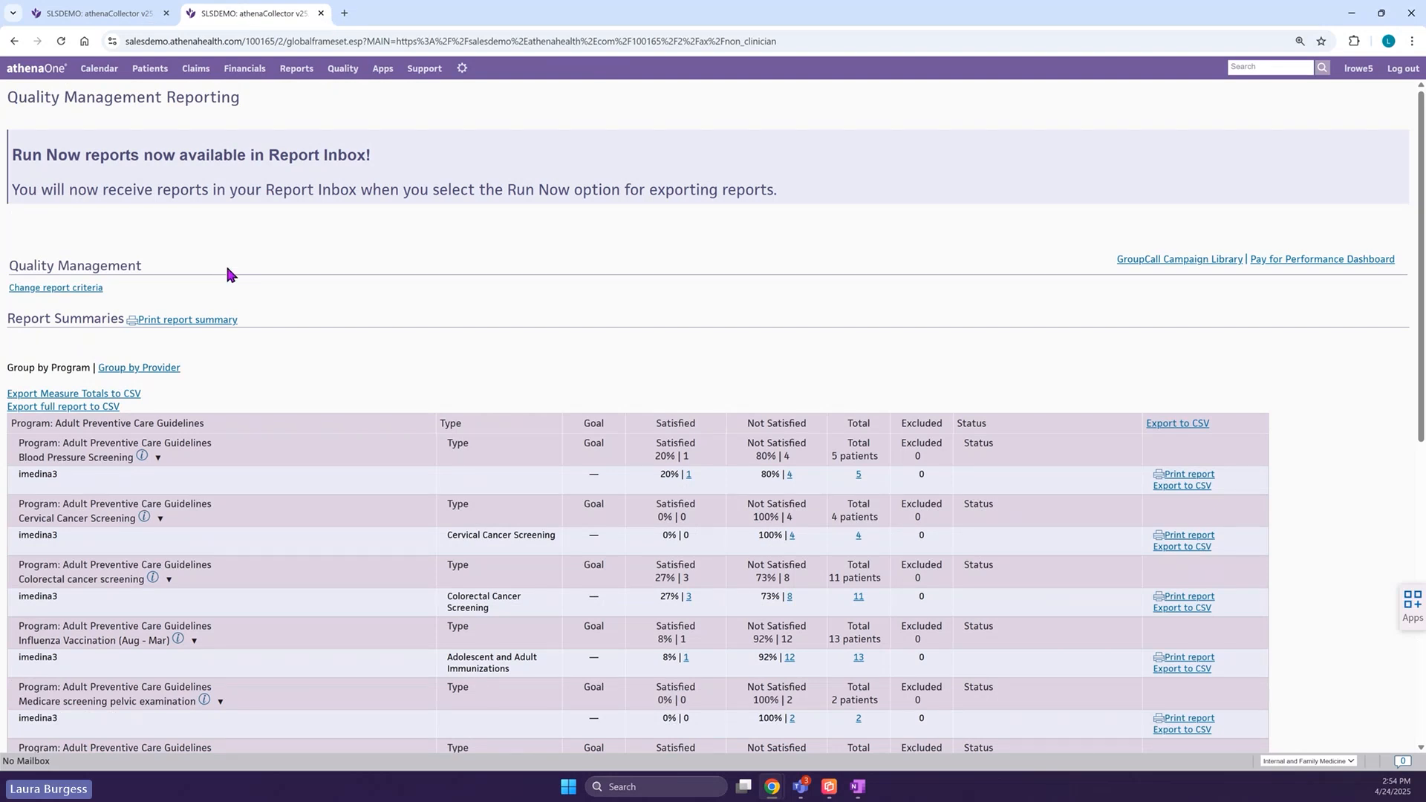
left_click(99, 289)
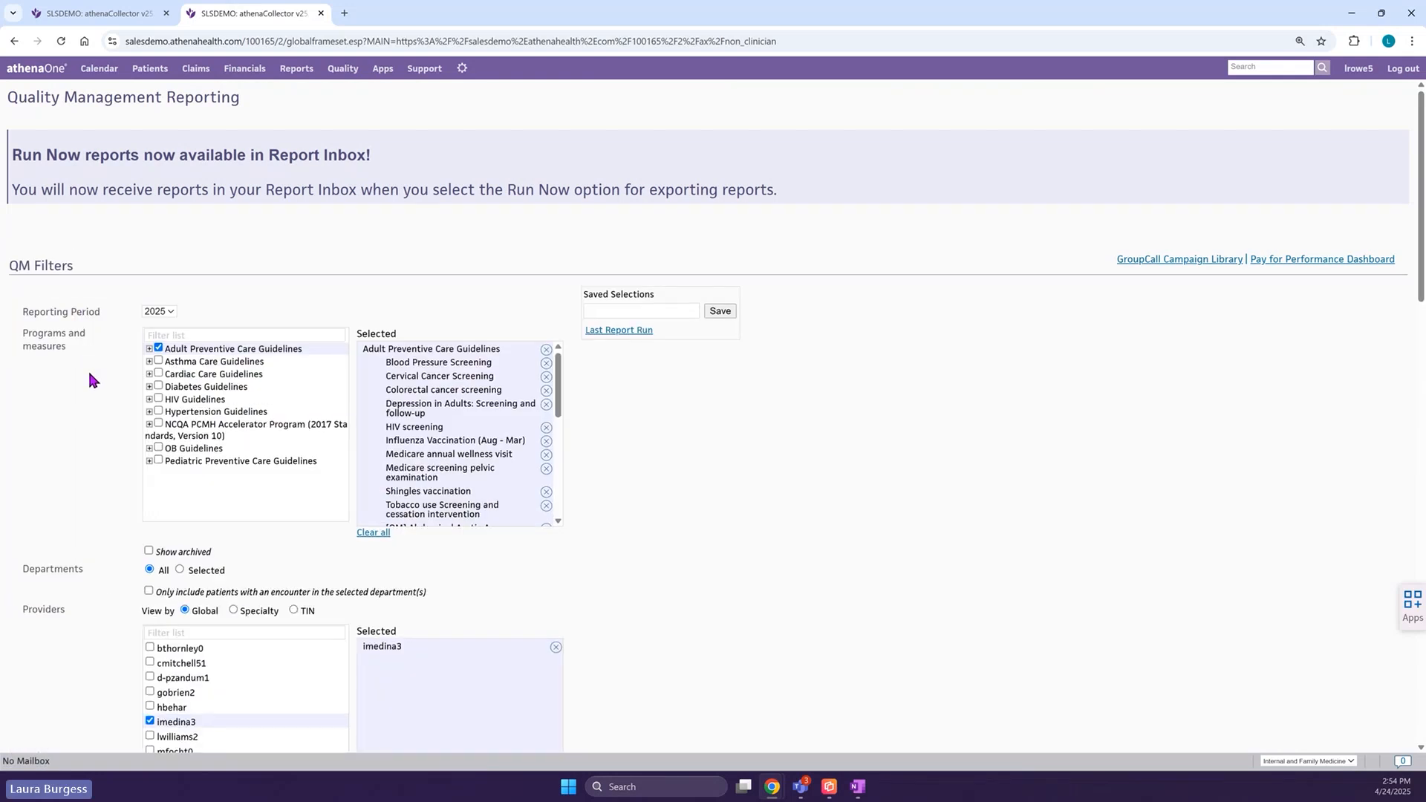
scroll(92, 378, "down", 3)
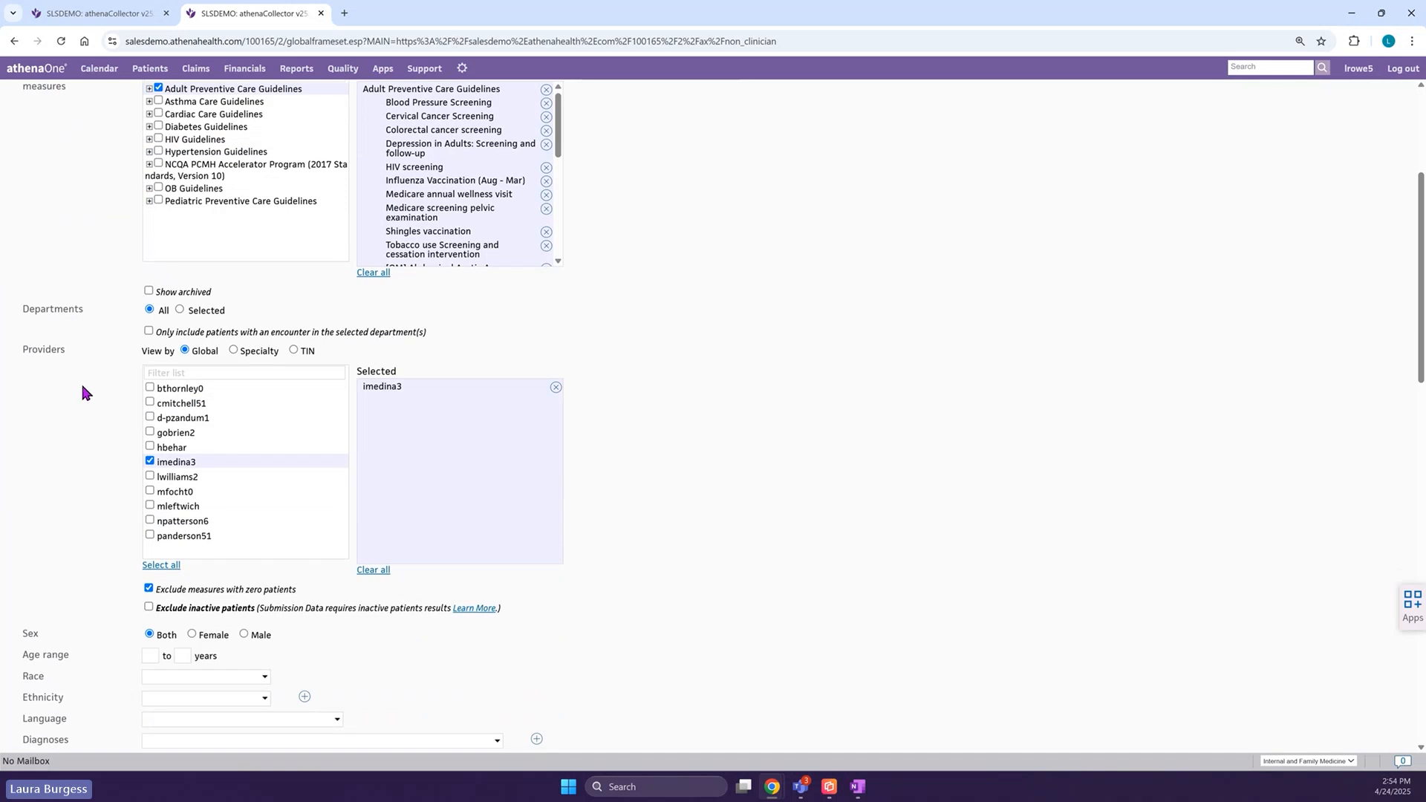
scroll(81, 390, "down", 3)
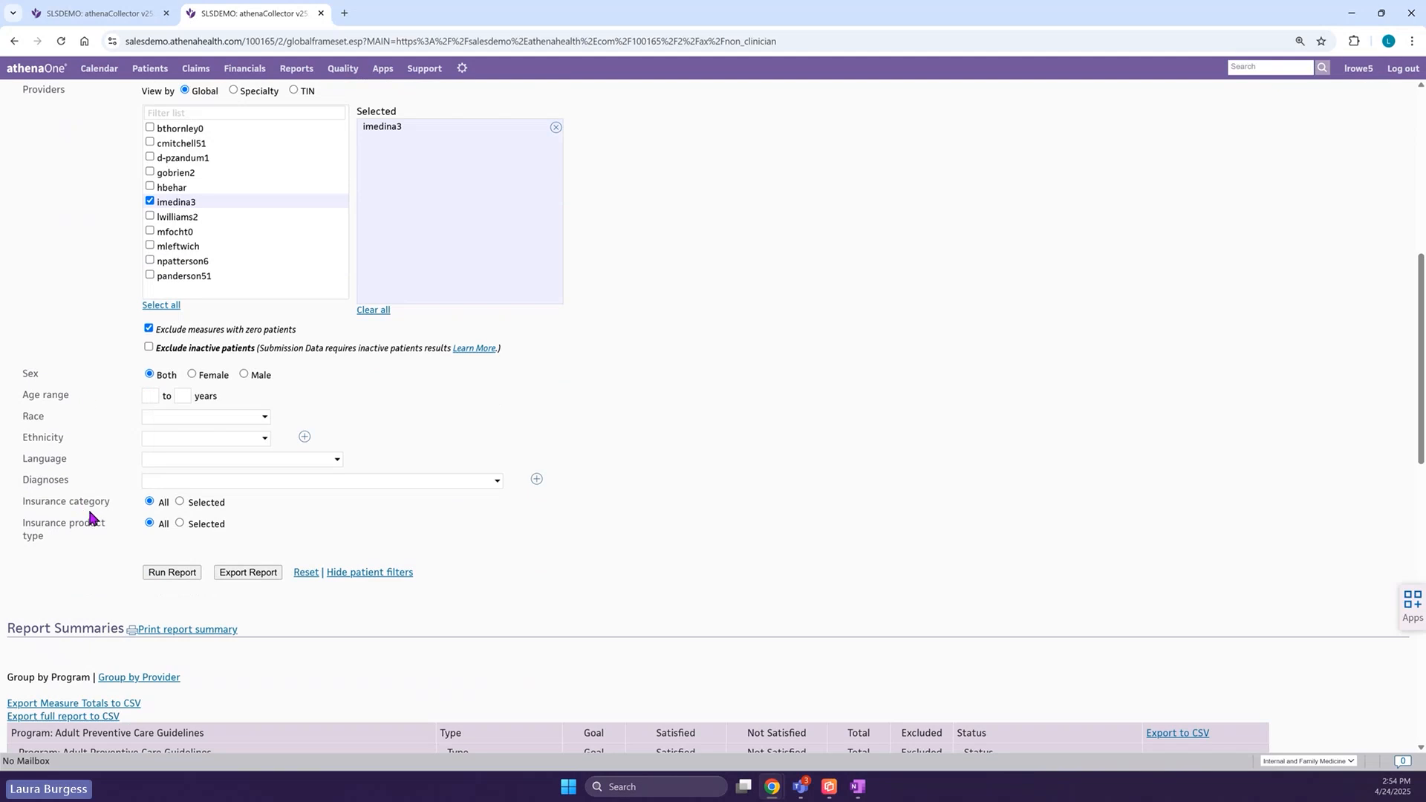
scroll(88, 502, "down", 5)
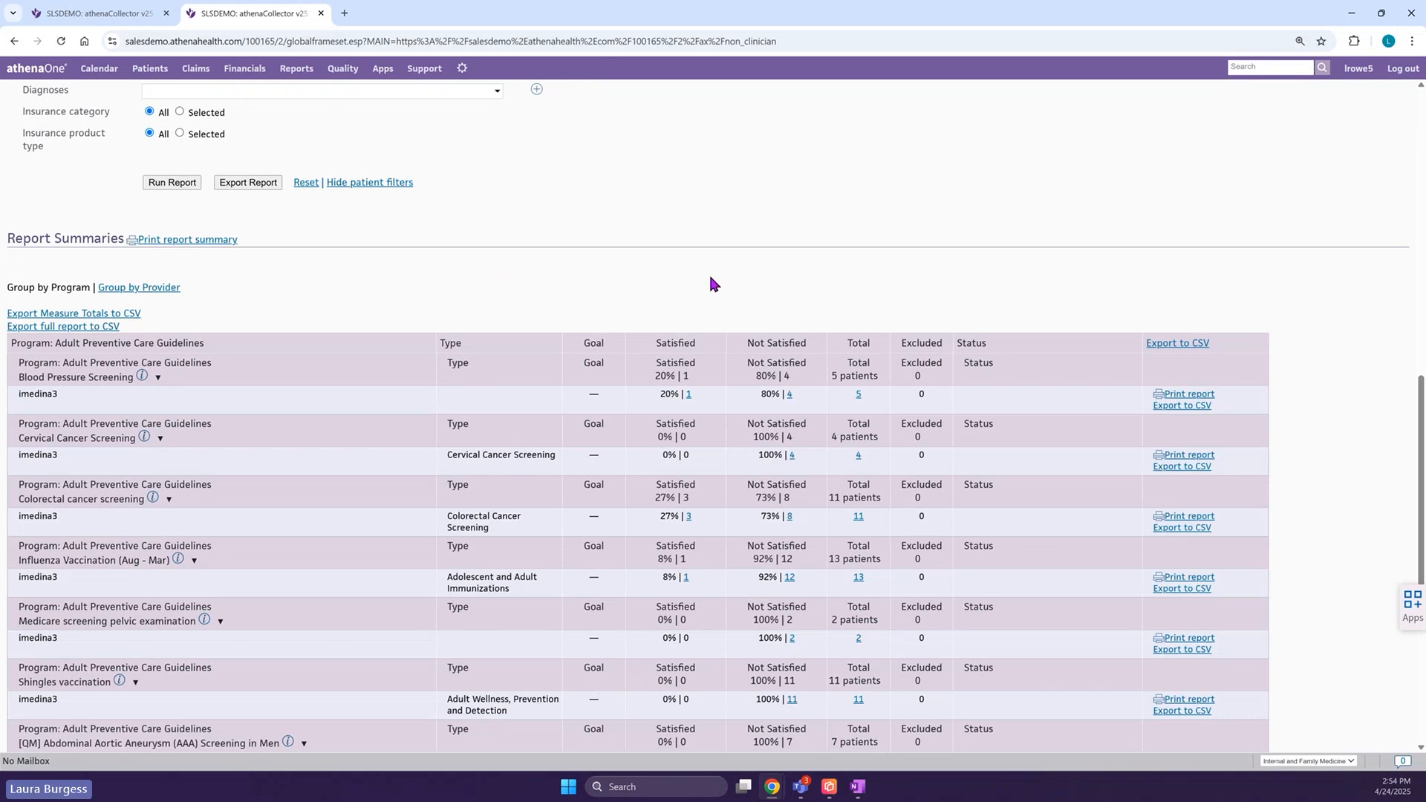
scroll(1055, 331, "up", 2)
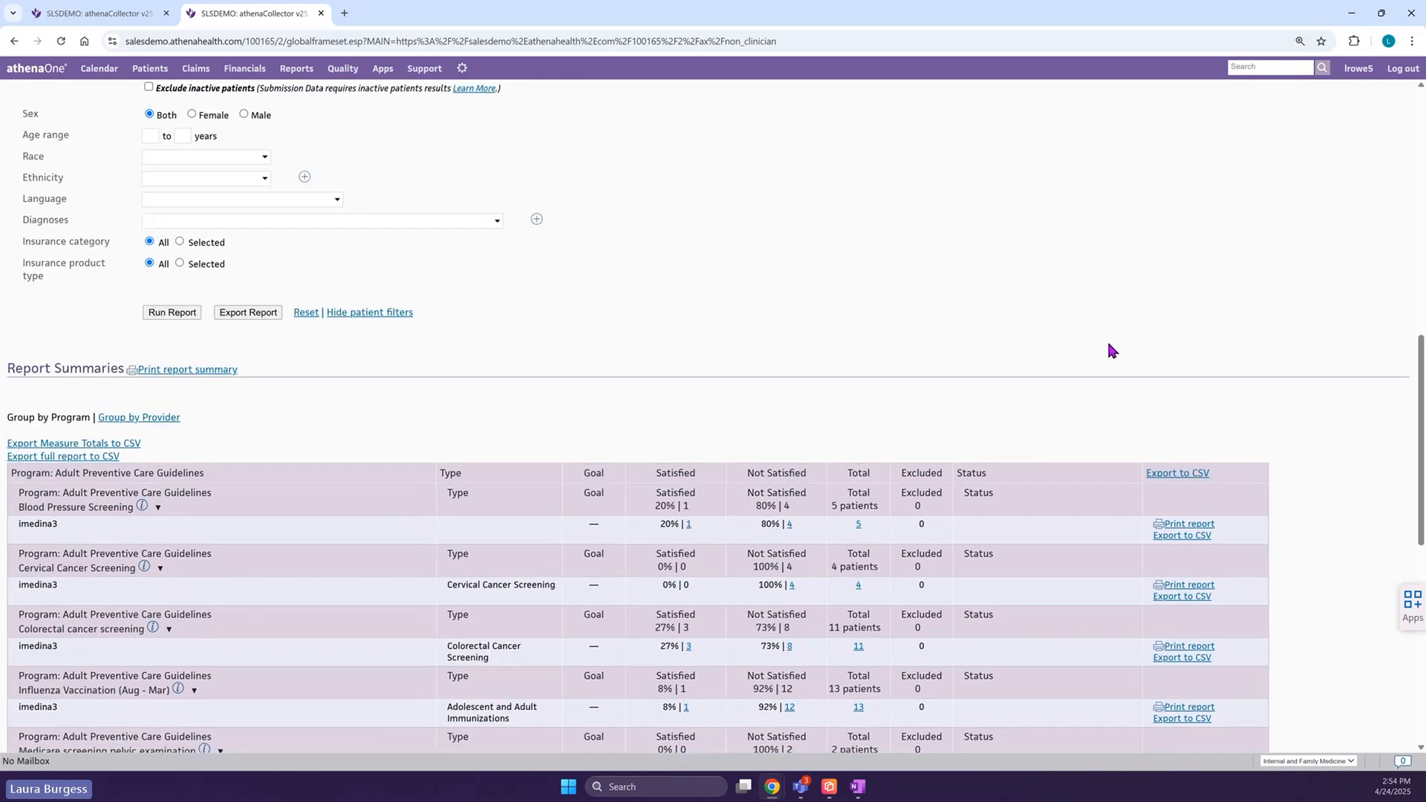
Open the GroupCall Campaign Library from Quality Management Reporting.
scroll(1110, 349, "up", 10)
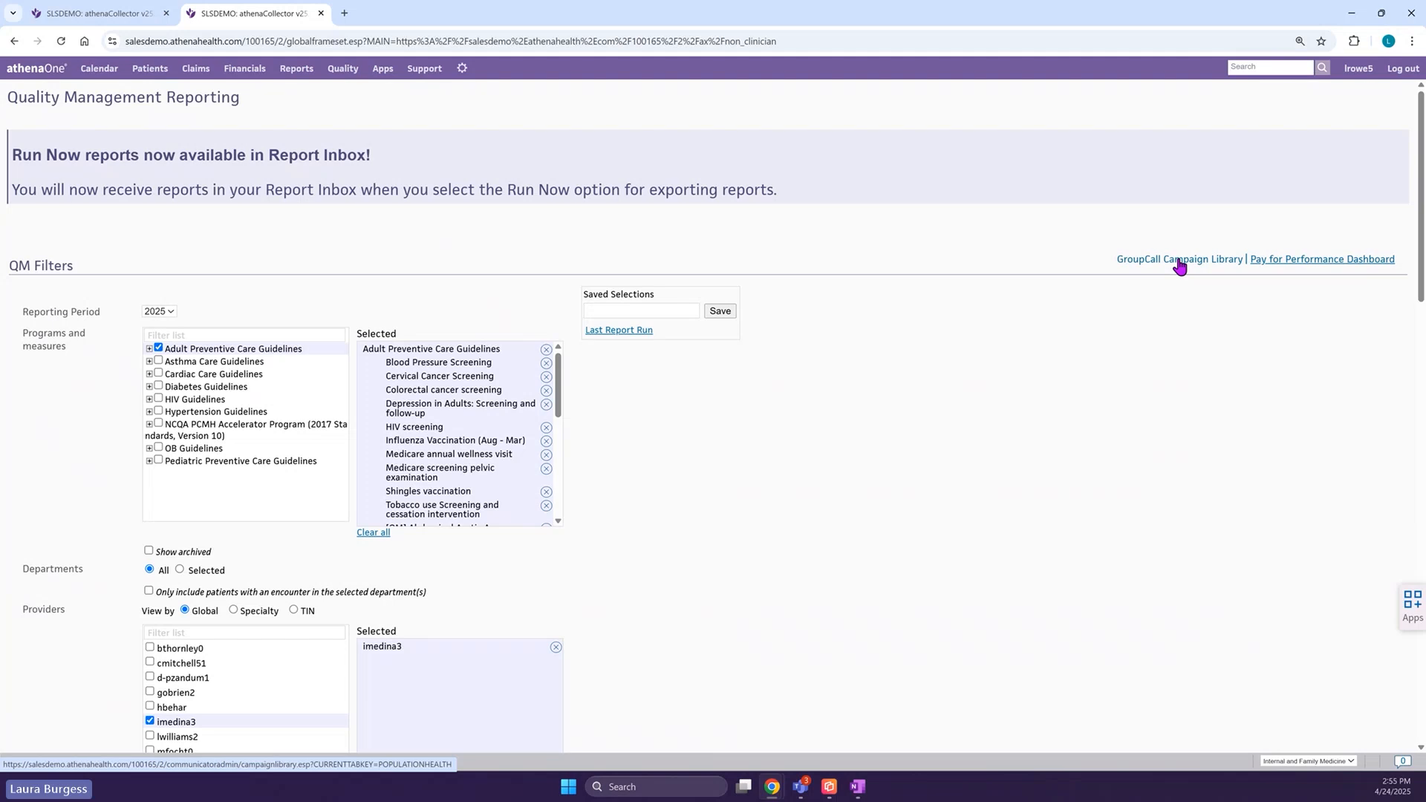
left_click(1180, 260)
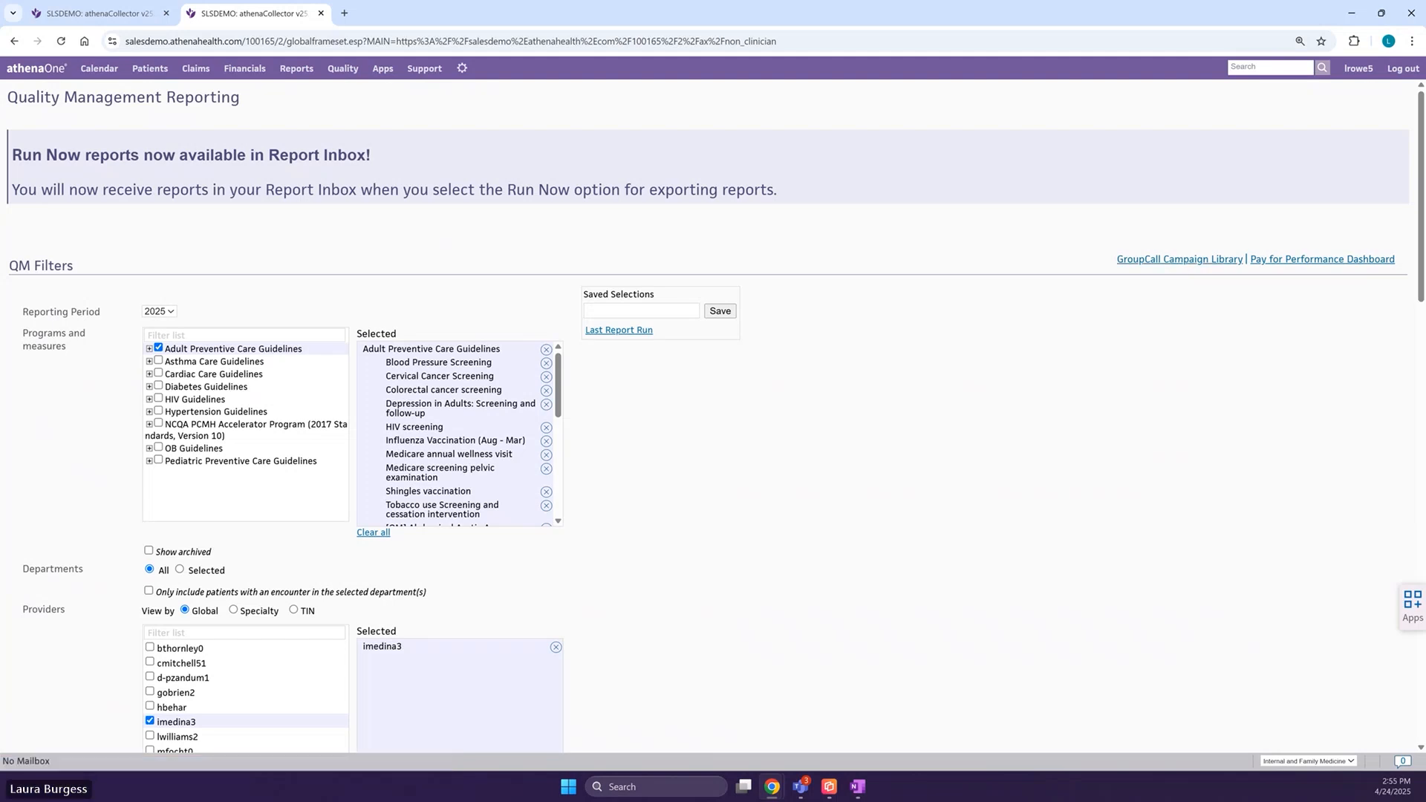